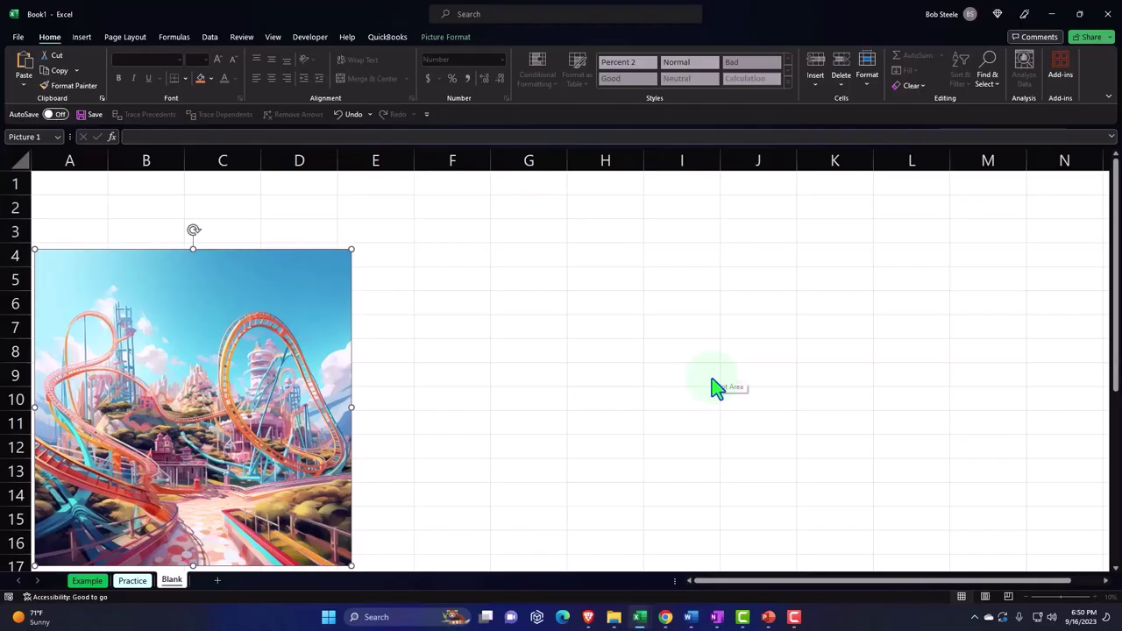
Switch to the Example sheet and look over its roller-coaster picture and probability tables.
{"action": "left_click", "coordinate": [714, 382]}
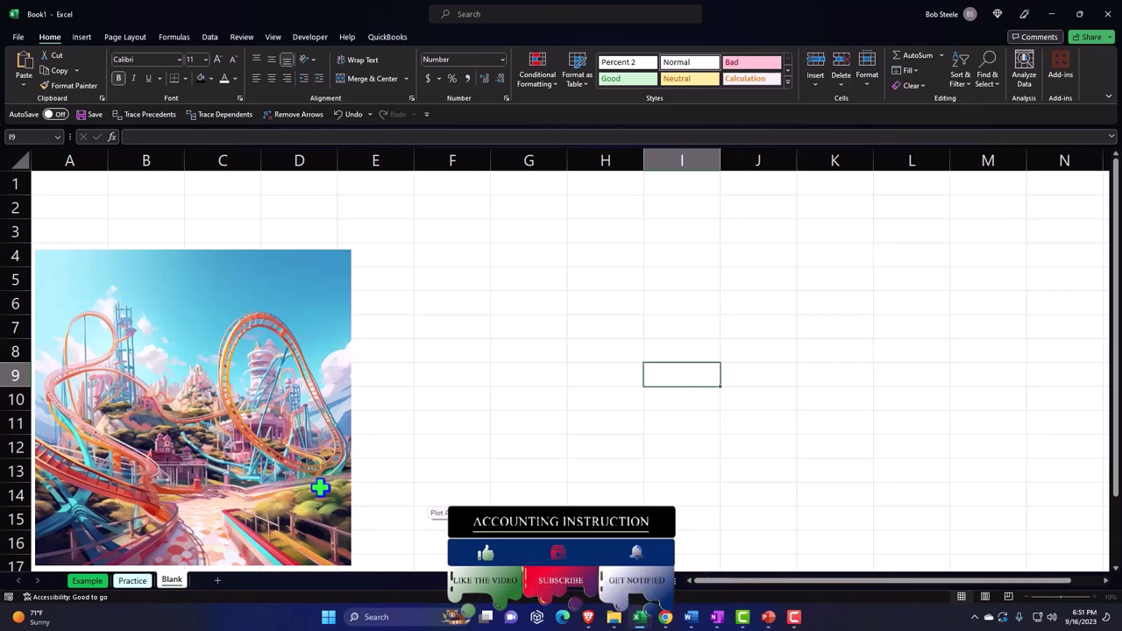
{"action": "left_click", "coordinate": [92, 582]}
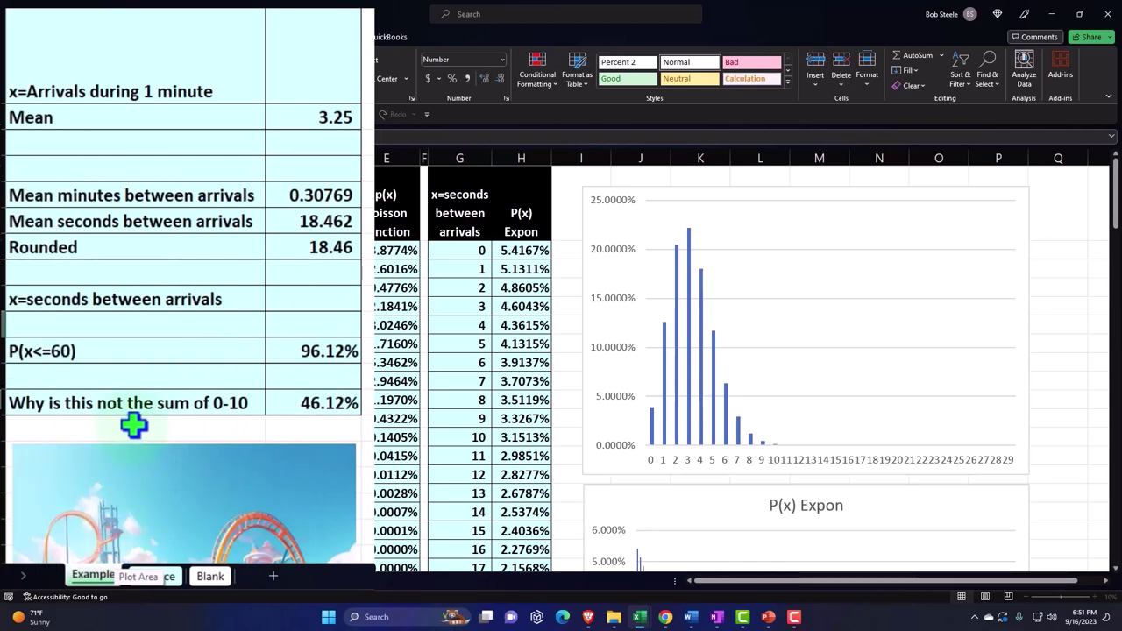
{"action": "scroll", "coordinate": [133, 425], "scroll_direction": "down", "scroll_amount": 4}
{"action": "left_click", "coordinate": [160, 381]}
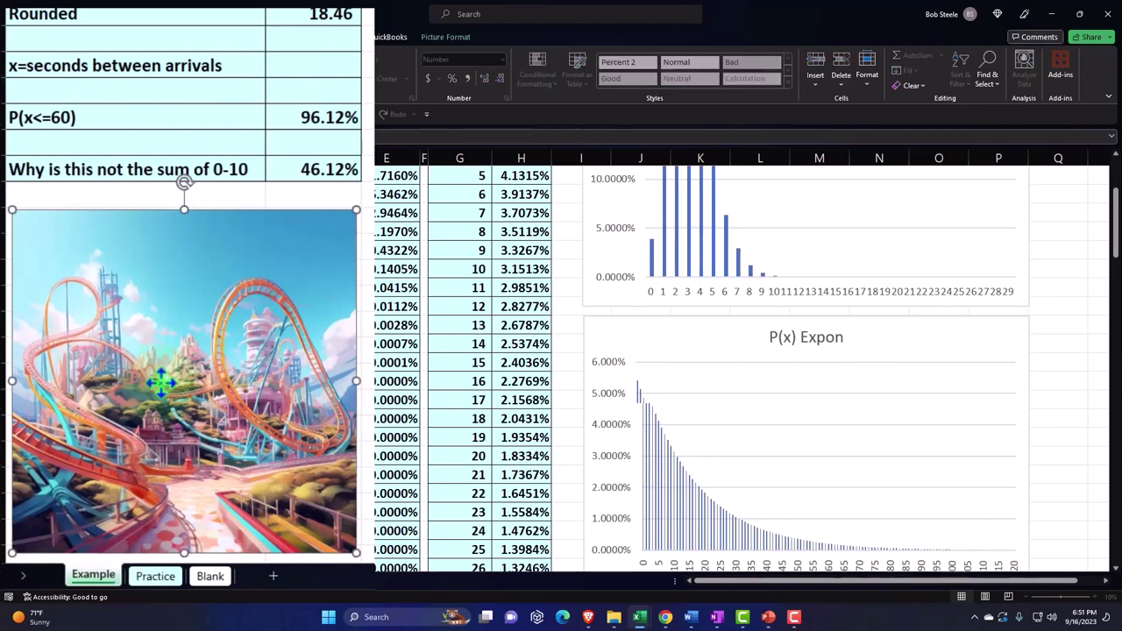
{"action": "scroll", "coordinate": [158, 376], "scroll_direction": "up", "scroll_amount": 2}
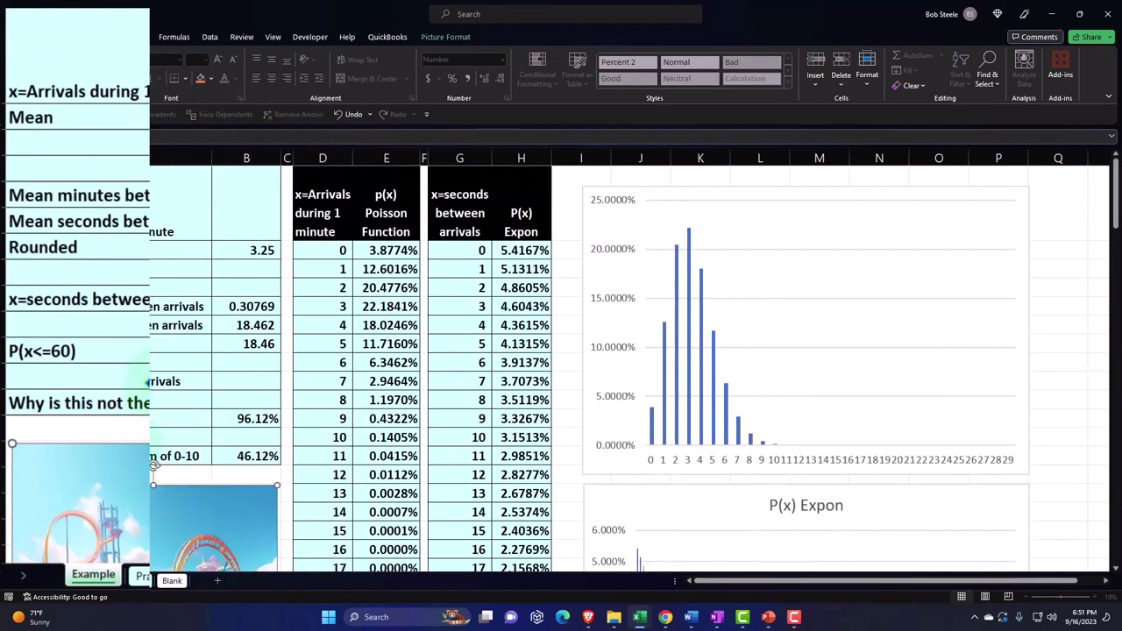
Inspect the POISSON.DIST formulas in E4 and E5 and the values 3 in D5 and G5.
{"action": "left_click", "coordinate": [375, 283]}
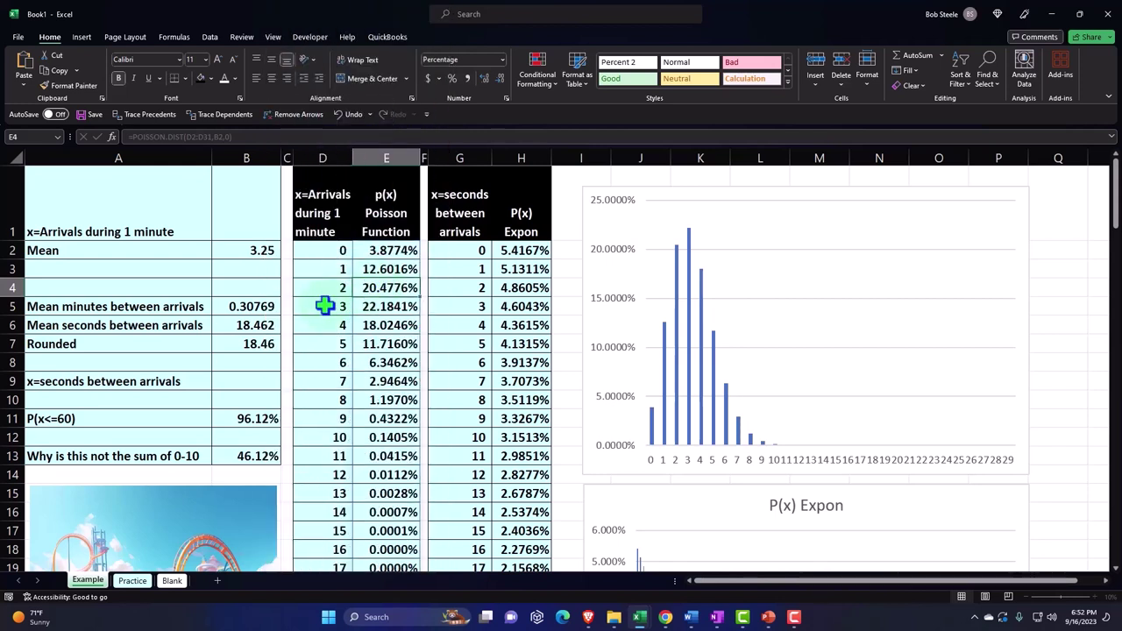
{"action": "left_click", "coordinate": [324, 305]}
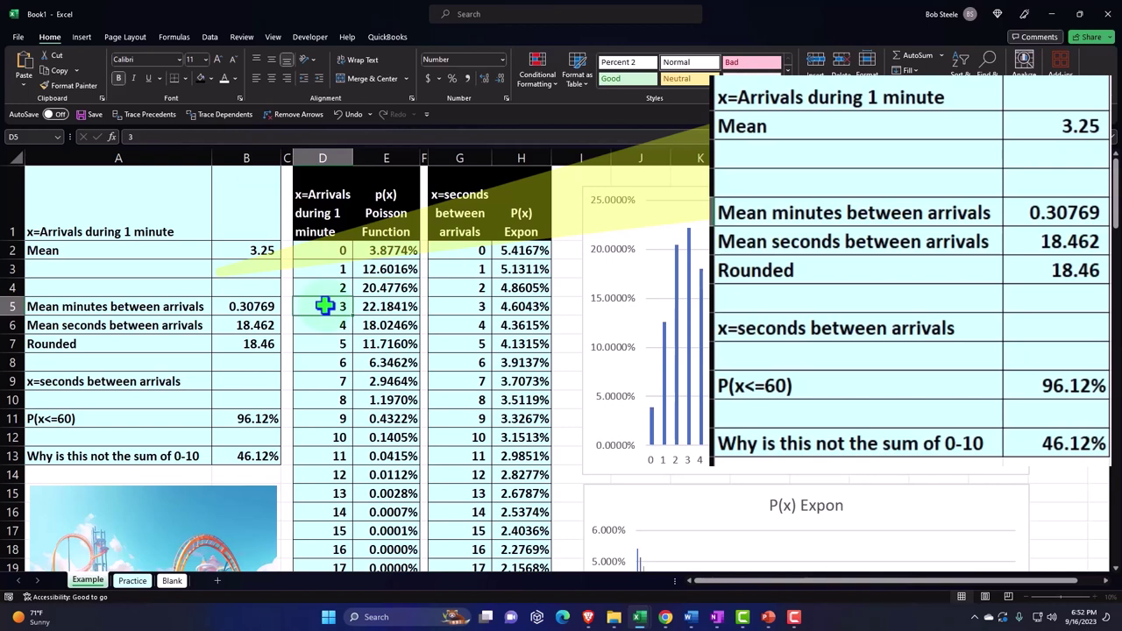
{"action": "left_click", "coordinate": [398, 302]}
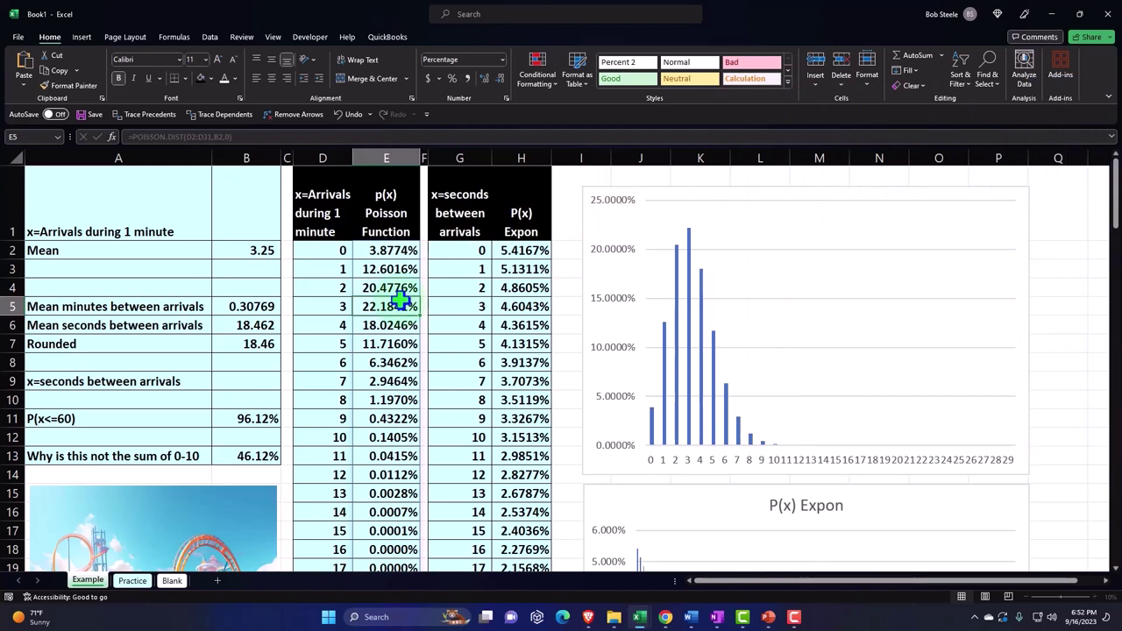
{"action": "left_click", "coordinate": [459, 308]}
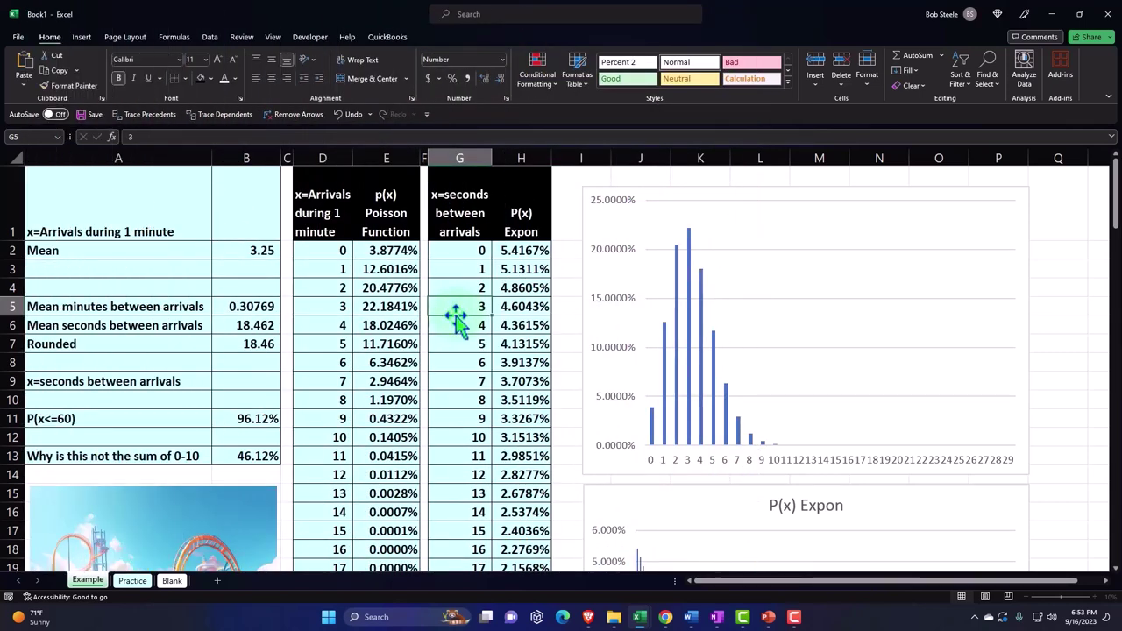
Move the picture to rows 13–17 and make all cells bold Currency, no symbol, 0 decimals.
{"action": "left_click", "coordinate": [175, 582]}
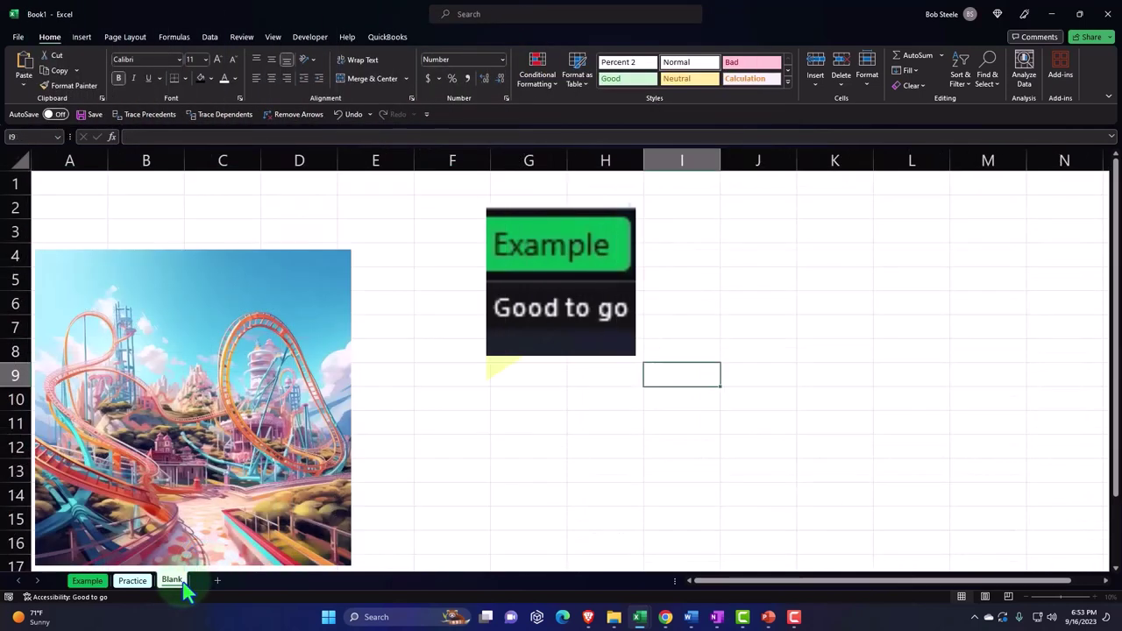
{"action": "left_click_drag", "start_coordinate": [98, 295], "coordinate": [95, 503]}
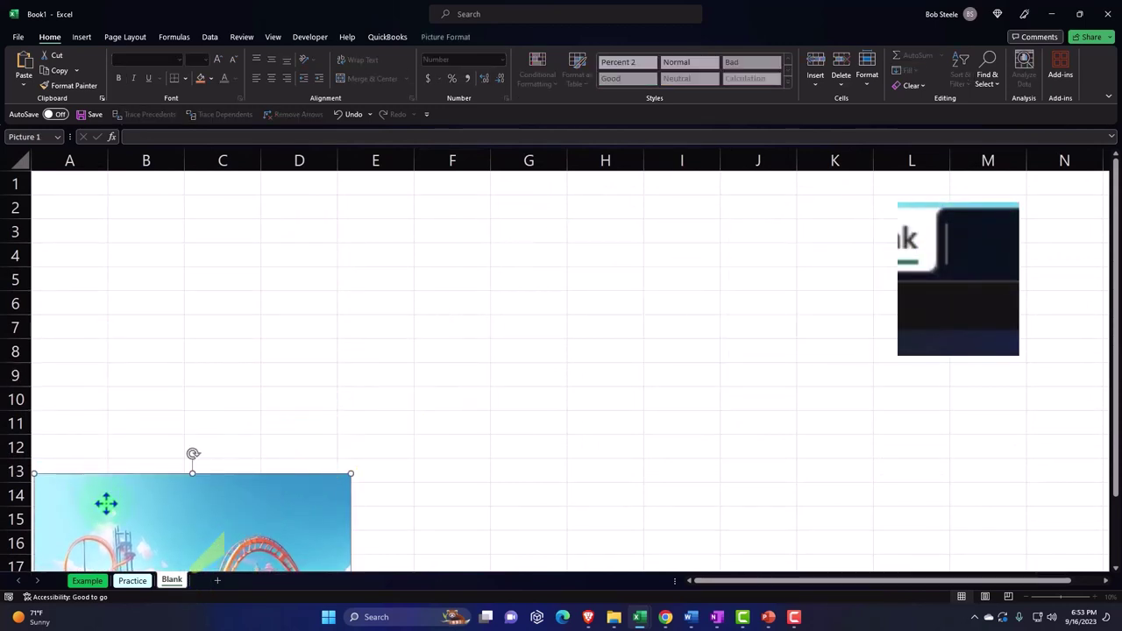
{"action": "left_click", "coordinate": [22, 163]}
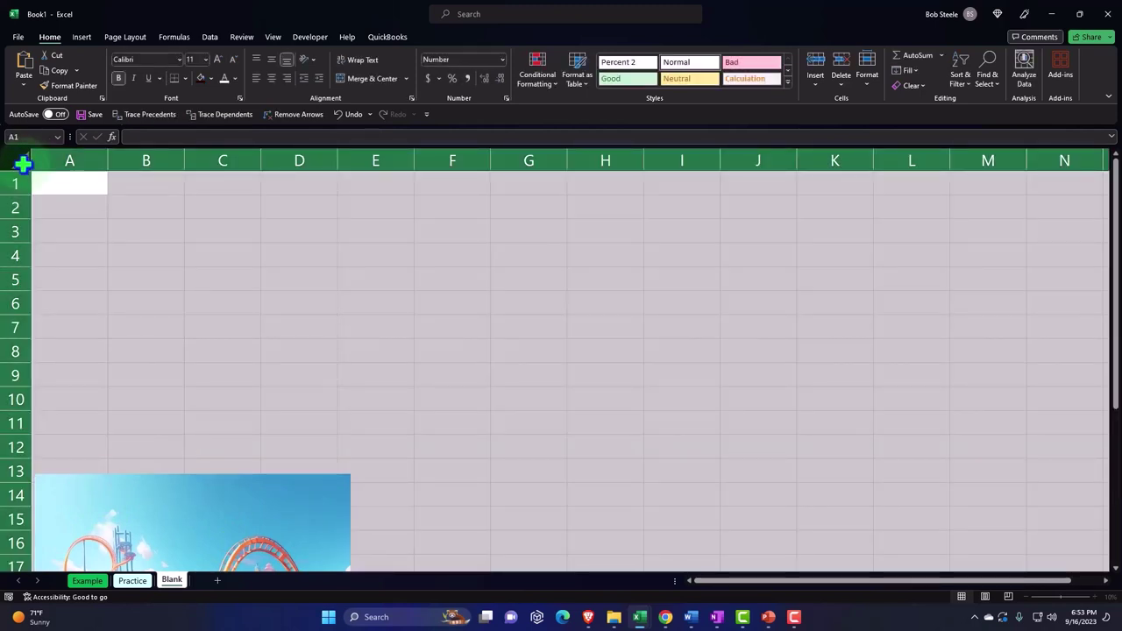
{"action": "right_click", "coordinate": [338, 243]}
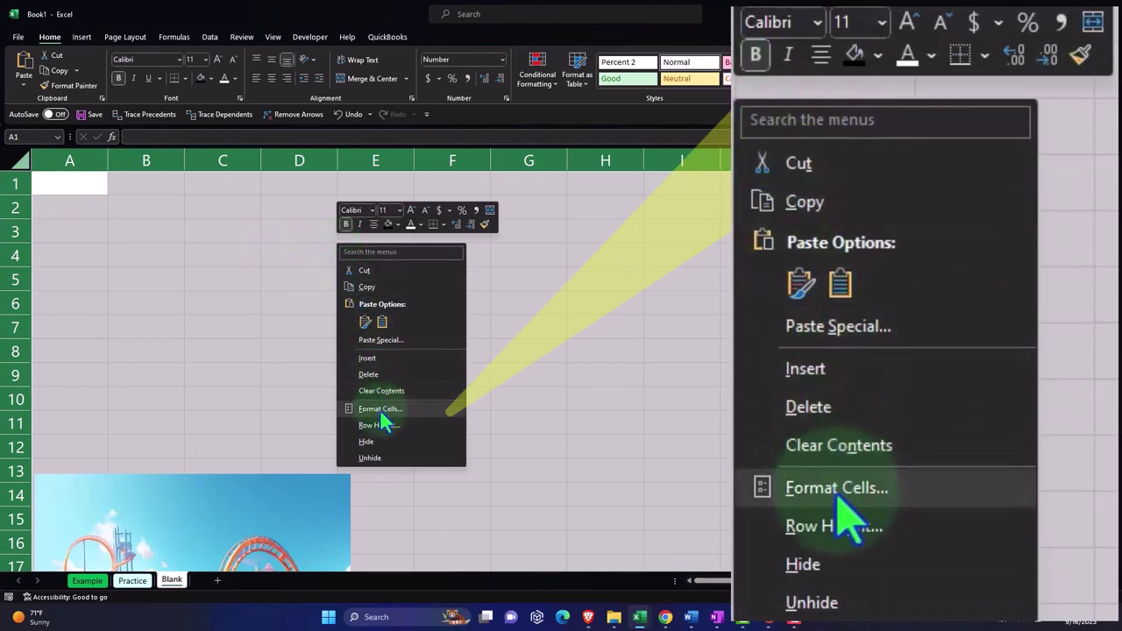
{"action": "left_click", "coordinate": [379, 410]}
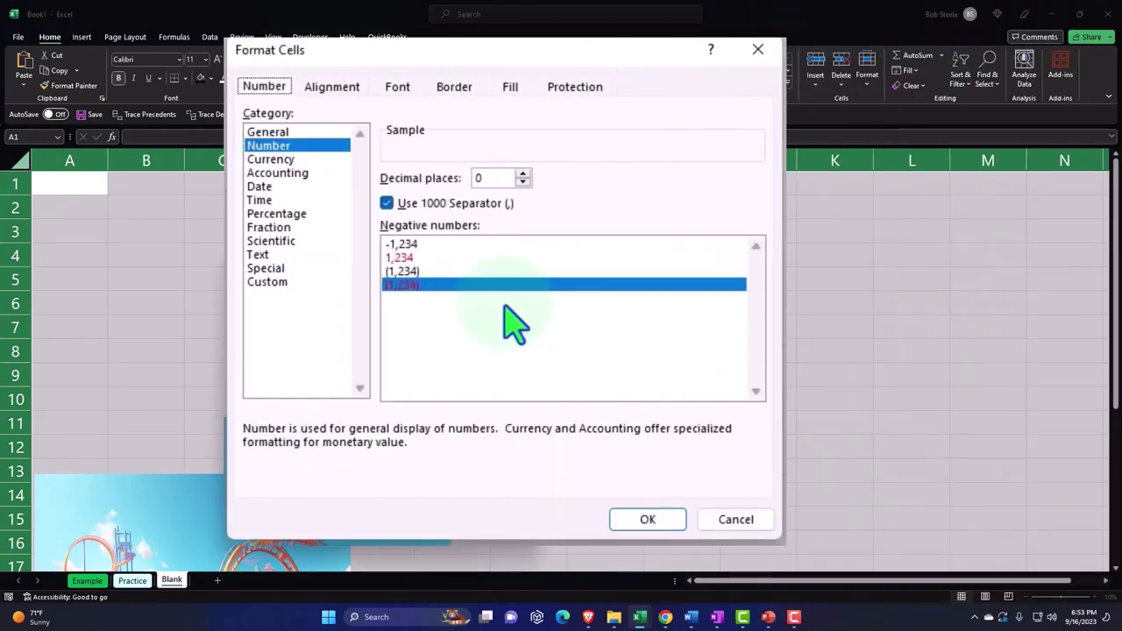
{"action": "left_click", "coordinate": [273, 160]}
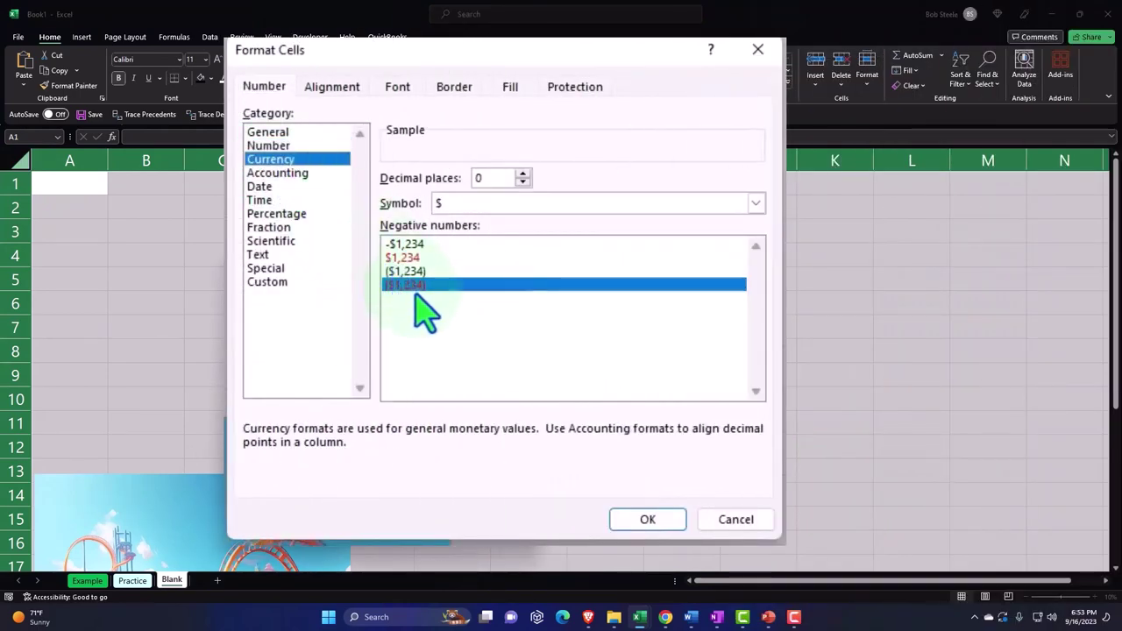
{"action": "left_click", "coordinate": [526, 205]}
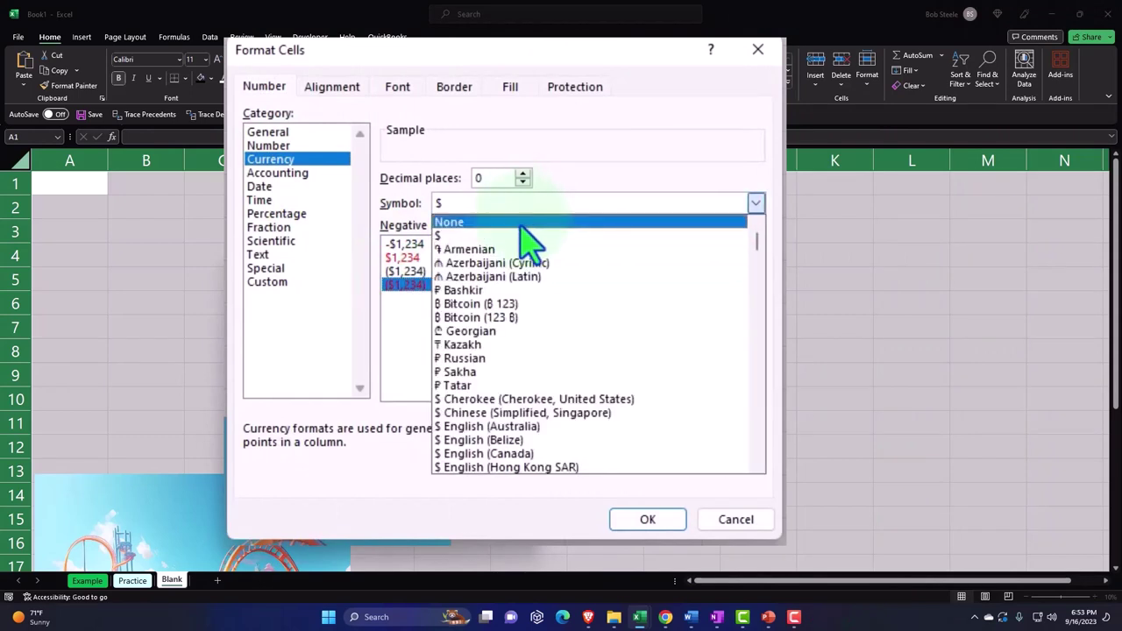
{"action": "left_click", "coordinate": [524, 222]}
{"action": "left_click", "coordinate": [524, 181]}
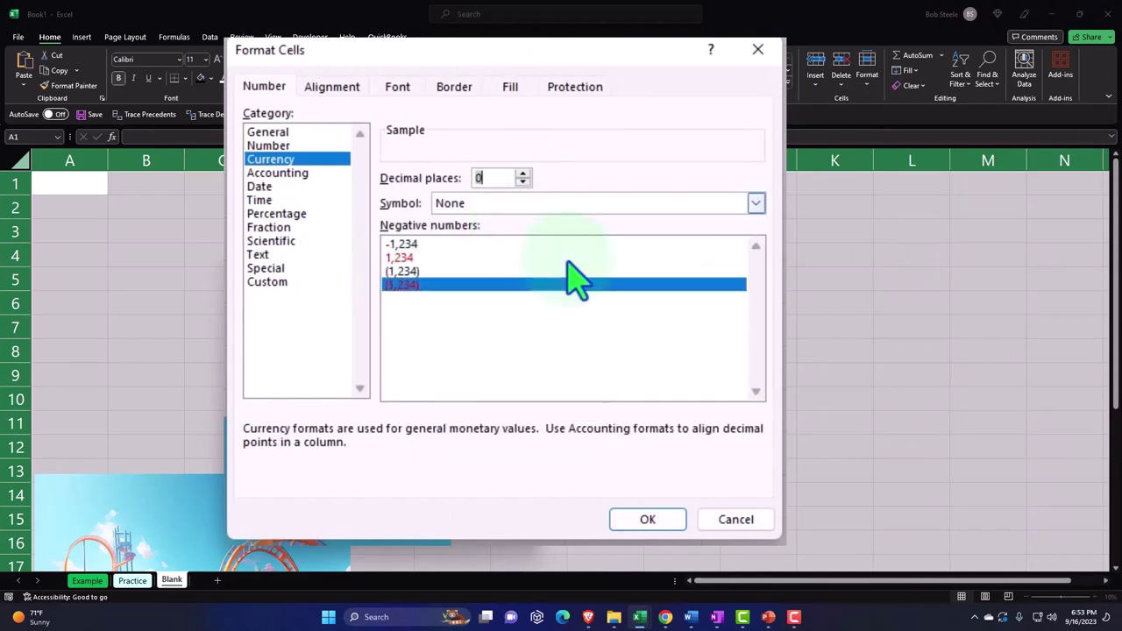
{"action": "left_click", "coordinate": [456, 526]}
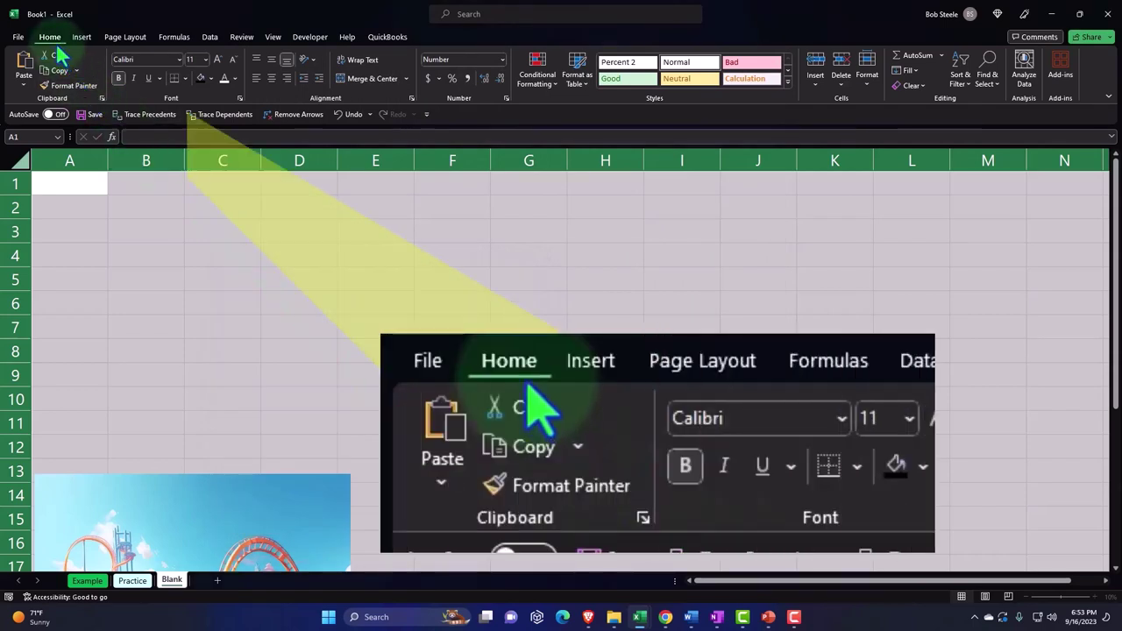
{"action": "left_click", "coordinate": [120, 80]}
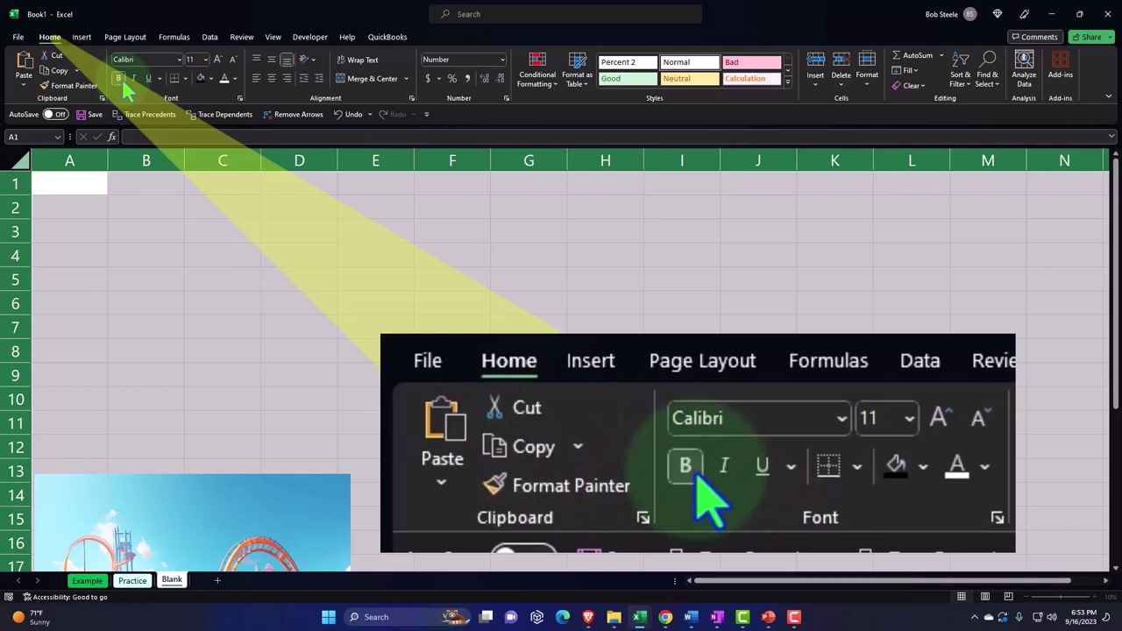
{"action": "left_click", "coordinate": [87, 200]}
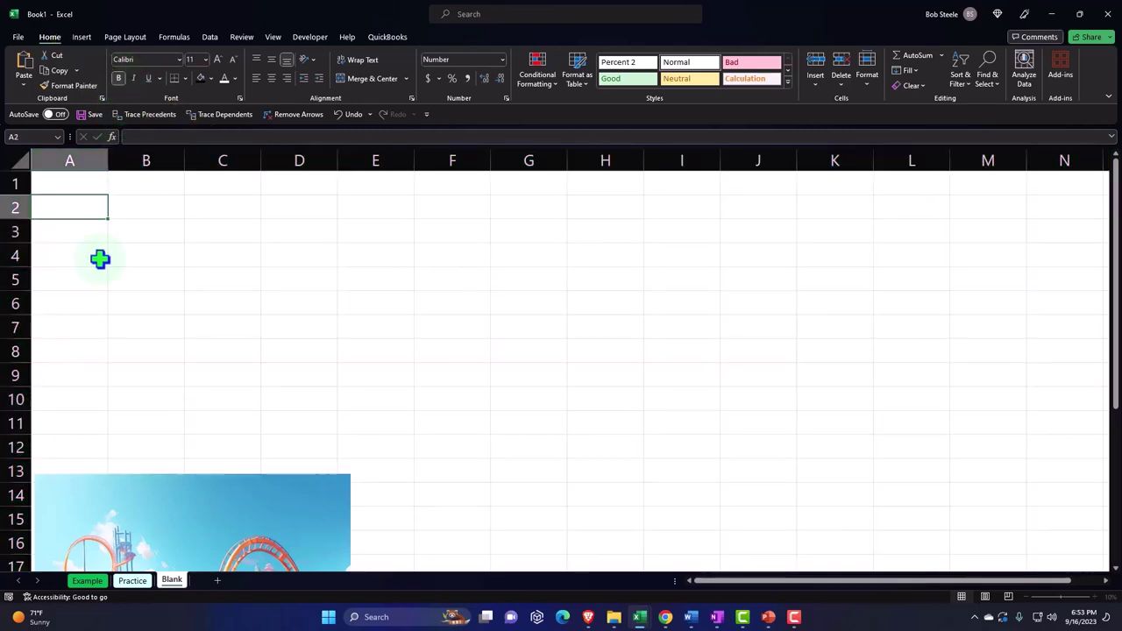
Enter the heading 'x=Arrivals durring 1 minute' in cell A1.
{"action": "scroll", "coordinate": [99, 321], "scroll_direction": "up", "scroll_amount": 3}
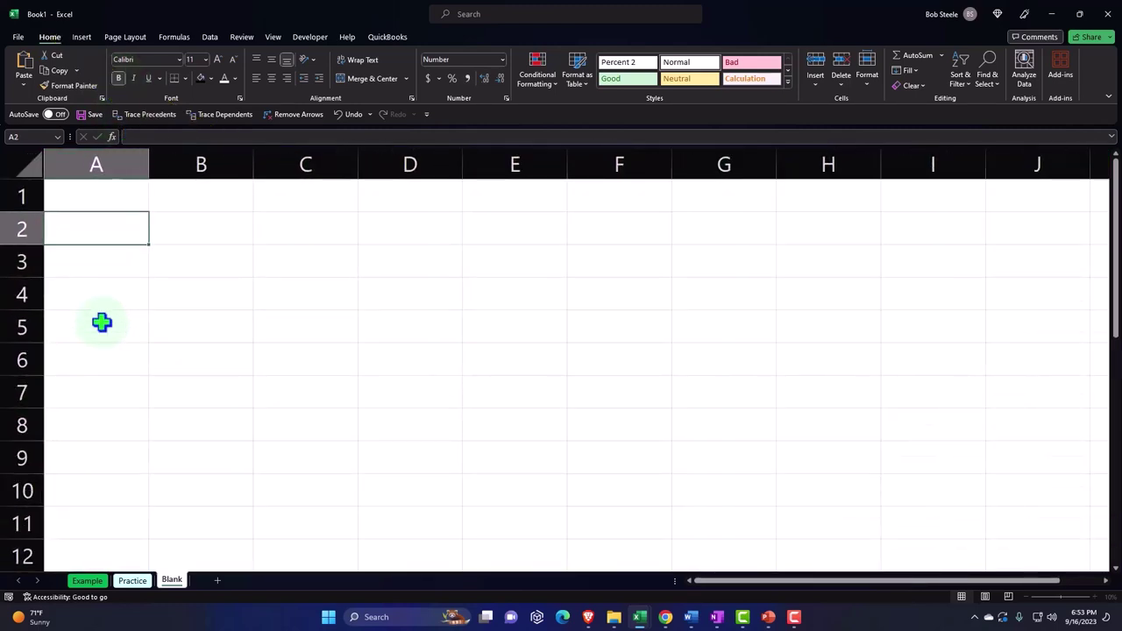
{"action": "left_click", "coordinate": [101, 197]}
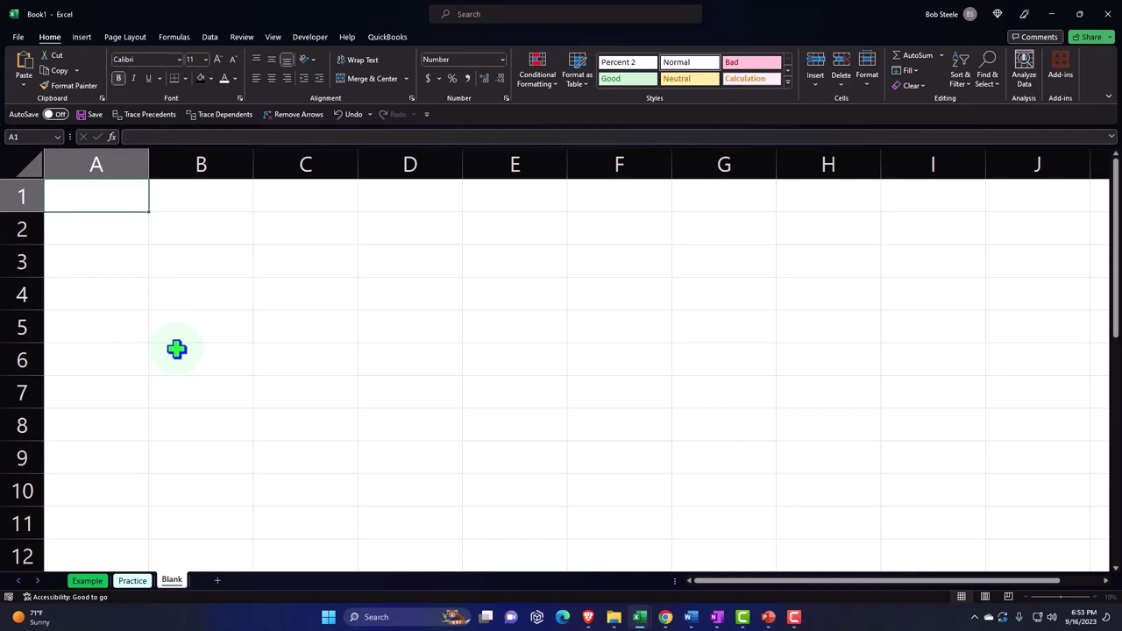
{"action": "type", "text": "x"}
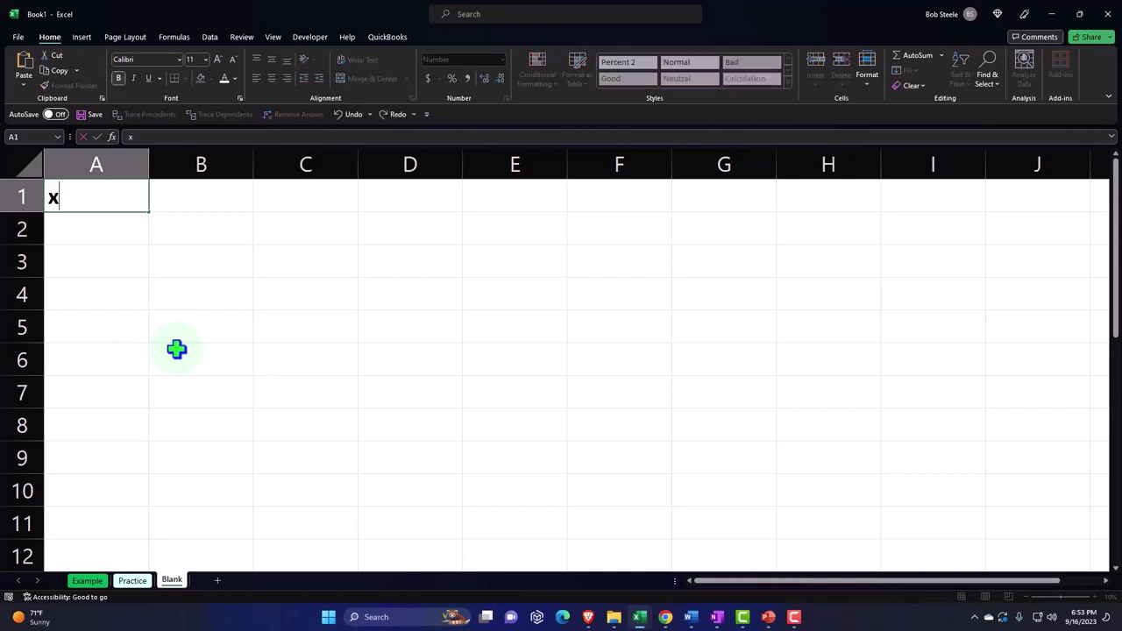
{"action": "type", "text": "=A"}
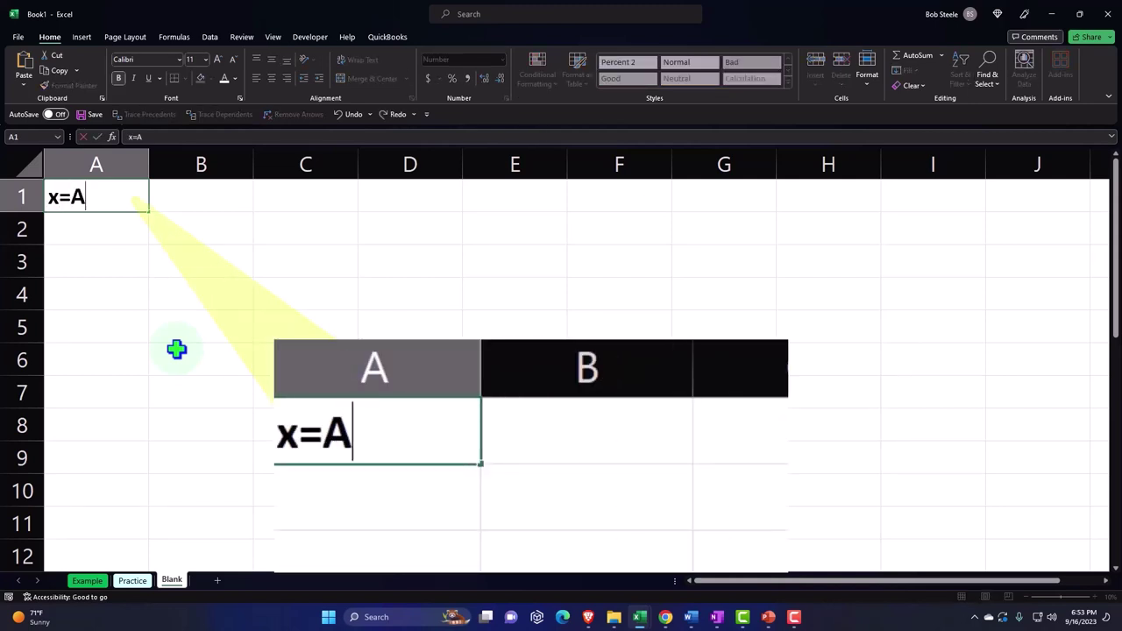
{"action": "type", "text": "rrivals durring "}
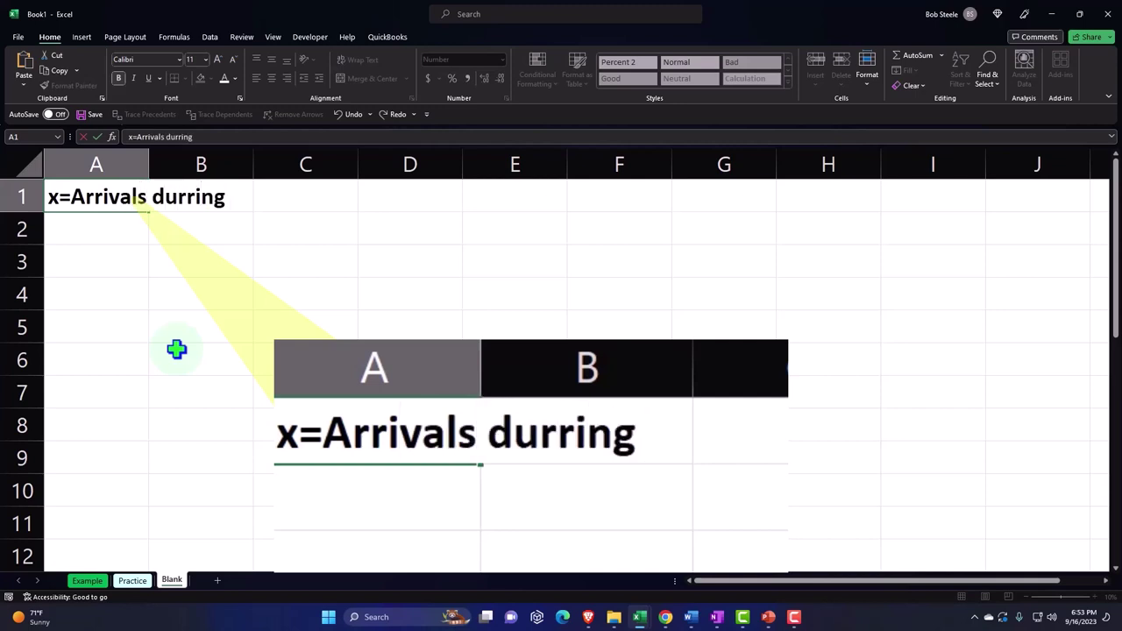
{"action": "type", "text": "1 minute"}
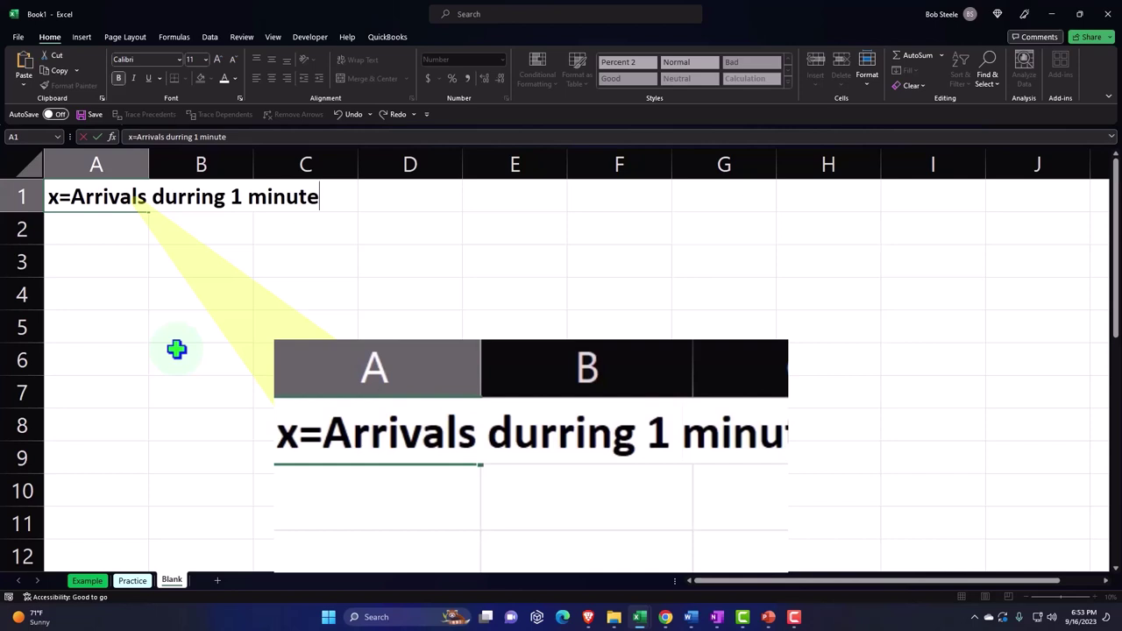
{"action": "key", "text": "Return"}
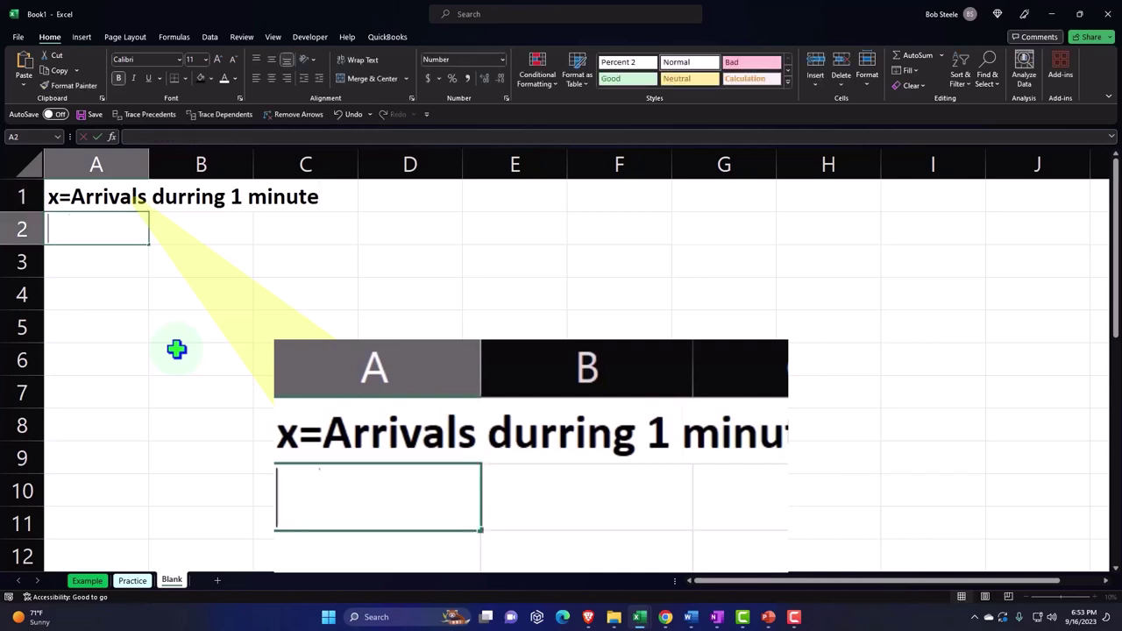
Add the label 'Mean' in A2 with 3.25 in B2, shown to two decimals.
{"action": "type", "text": "Mean"}
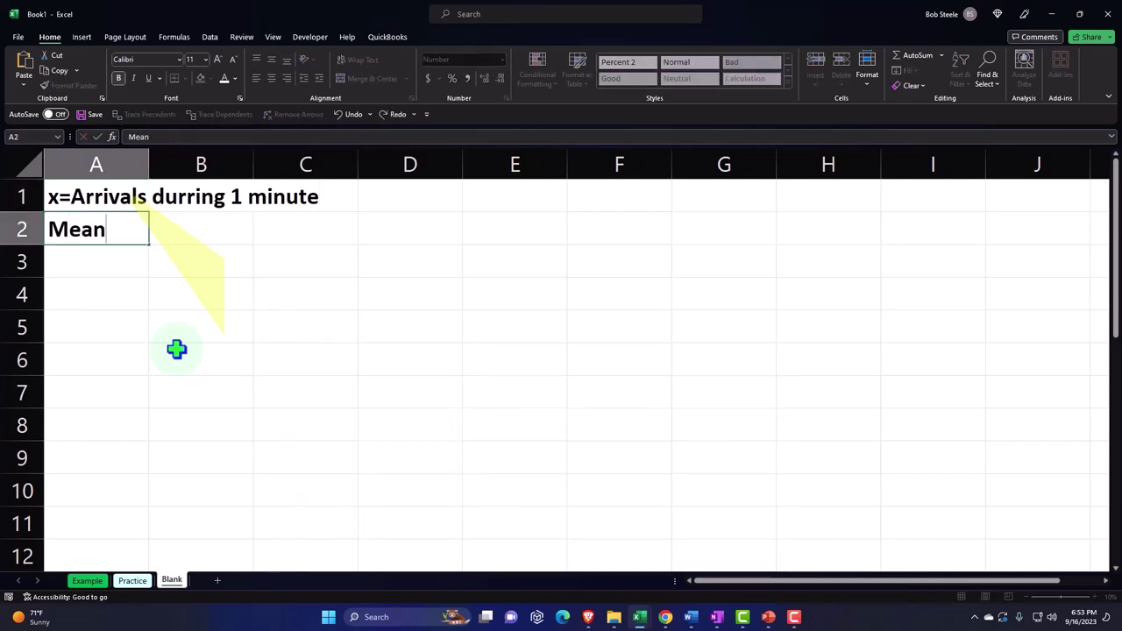
{"action": "key", "text": "Tab"}
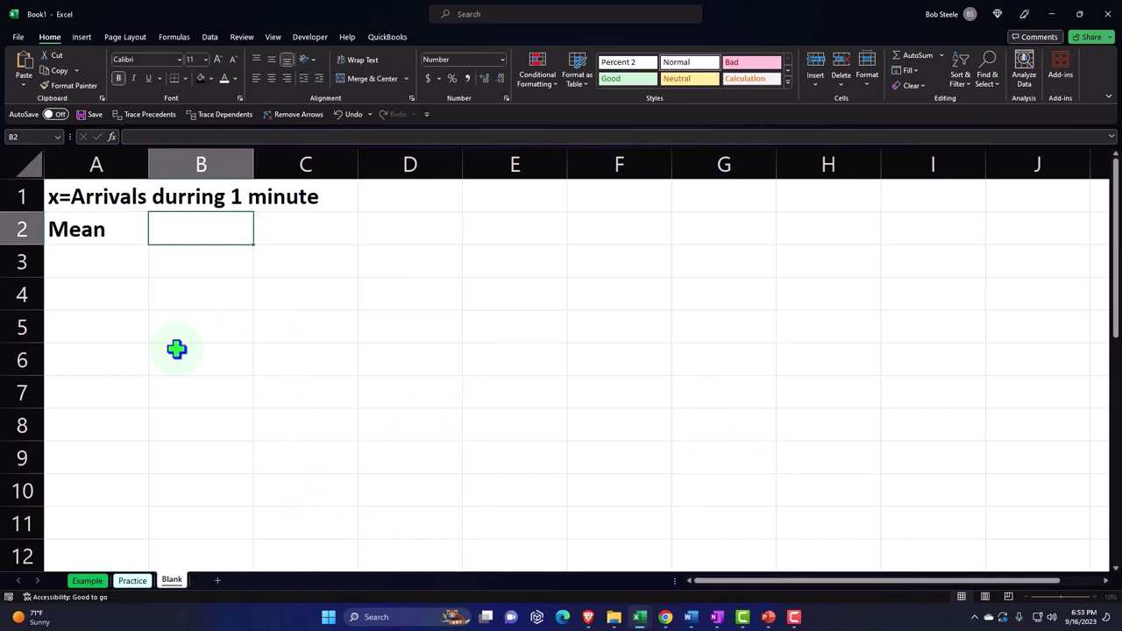
{"action": "type", "text": "3.25"}
{"action": "key", "text": "Return"}
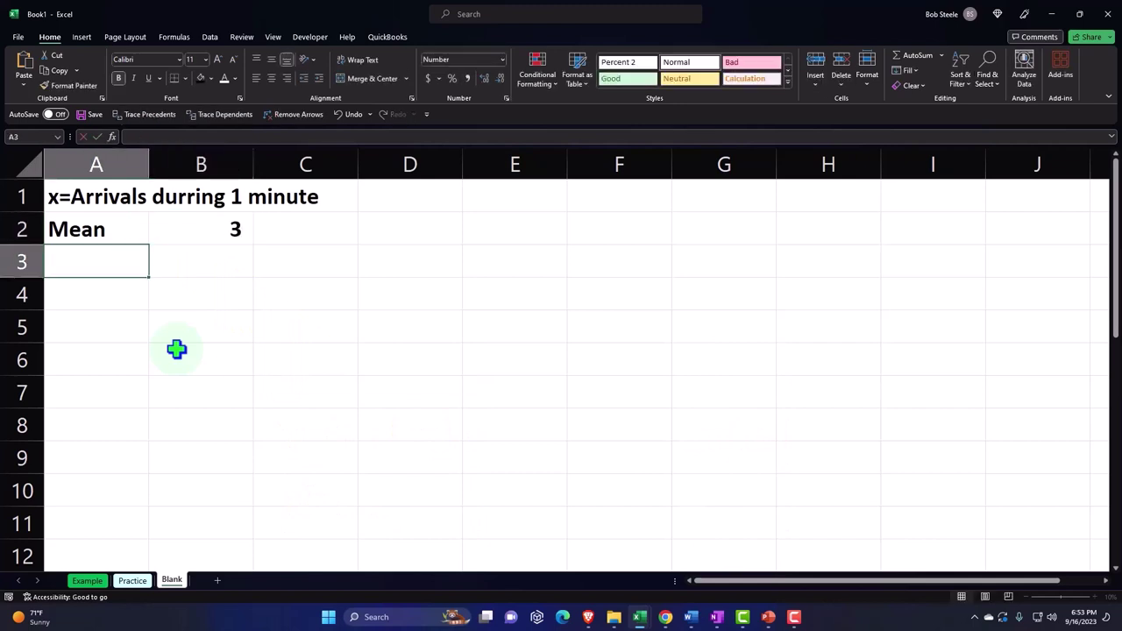
{"action": "key", "text": "Up"}
{"action": "key", "text": "Right"}
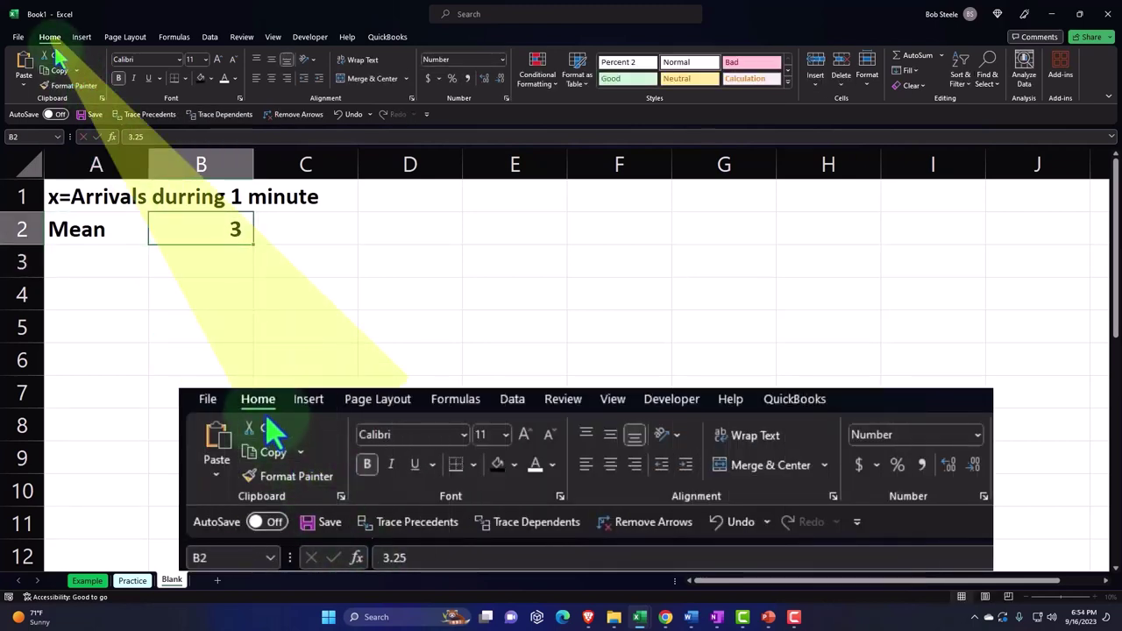
{"action": "left_click", "coordinate": [483, 79]}
{"action": "left_click", "coordinate": [484, 79]}
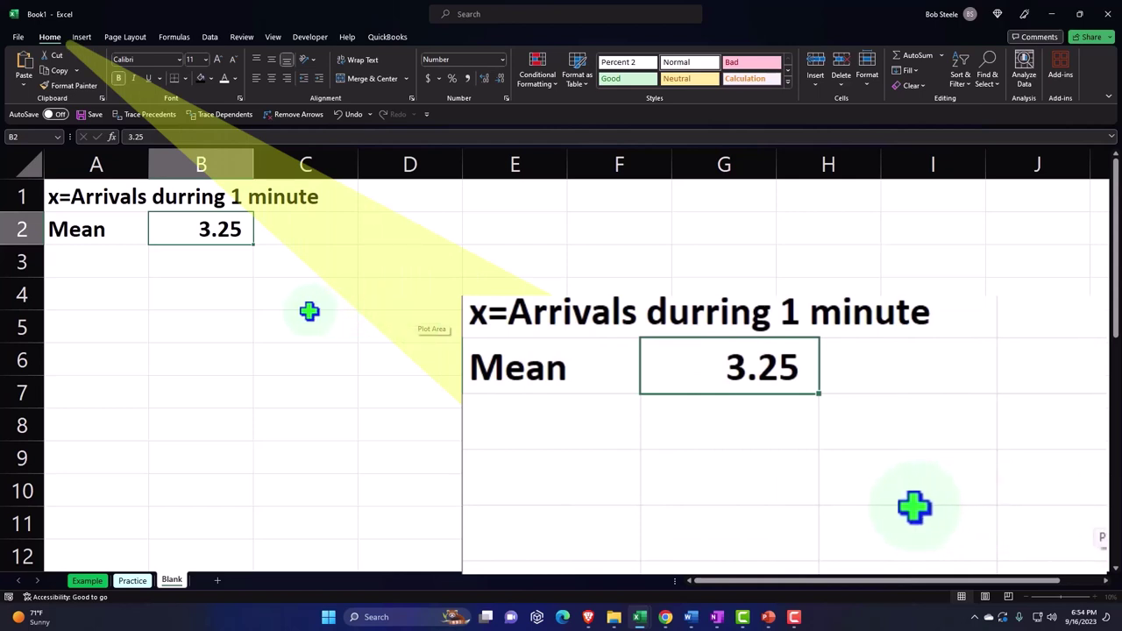
{"action": "left_click", "coordinate": [111, 292]}
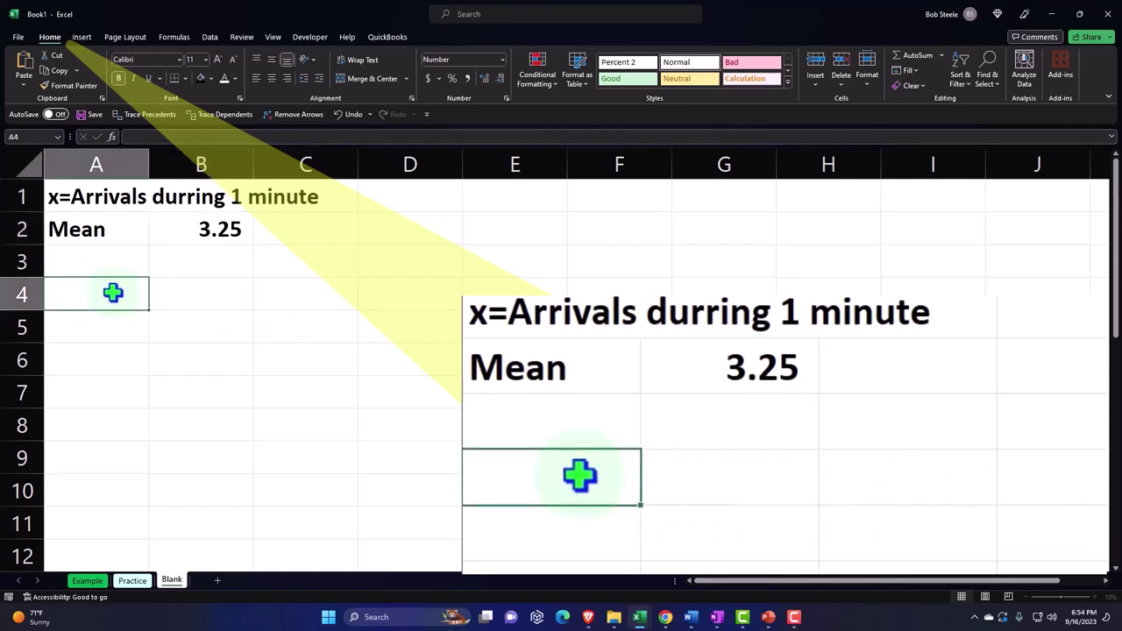
Enter 'Mean minutes between arrivals' in A4 and autofit column A to it.
{"action": "type", "text": "Mean min"}
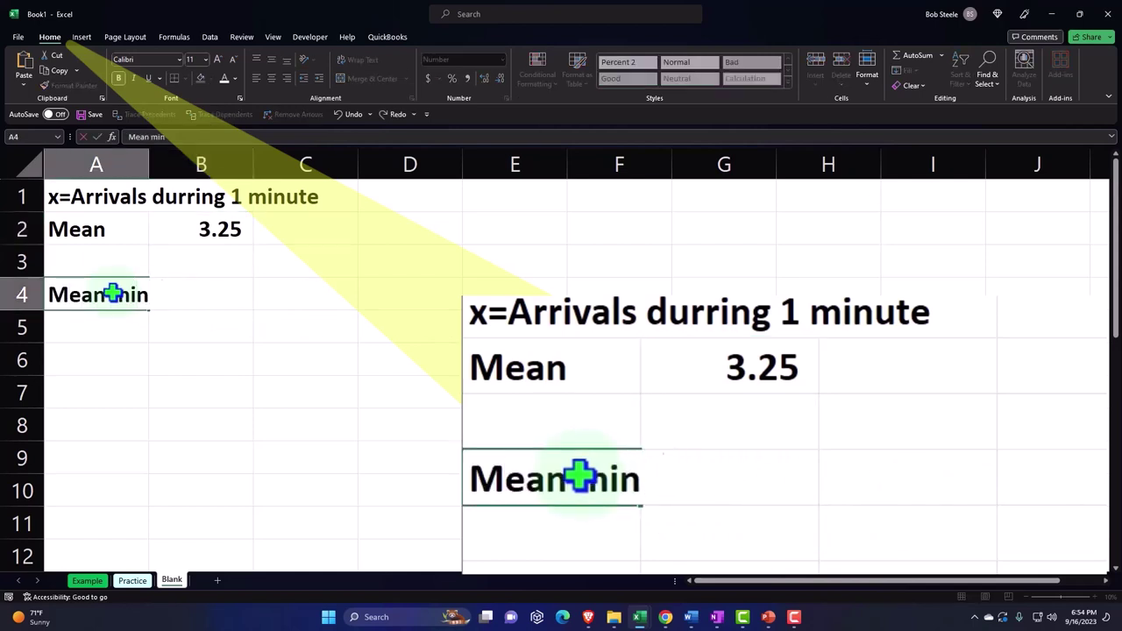
{"action": "type", "text": "utes betwe"}
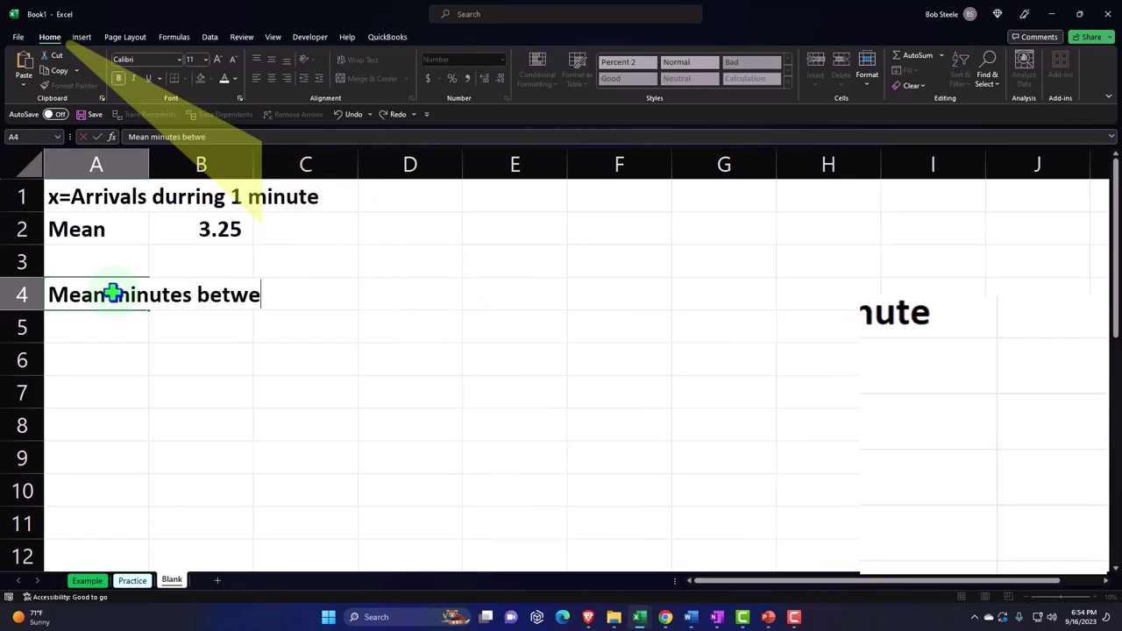
{"action": "type", "text": "en arri"}
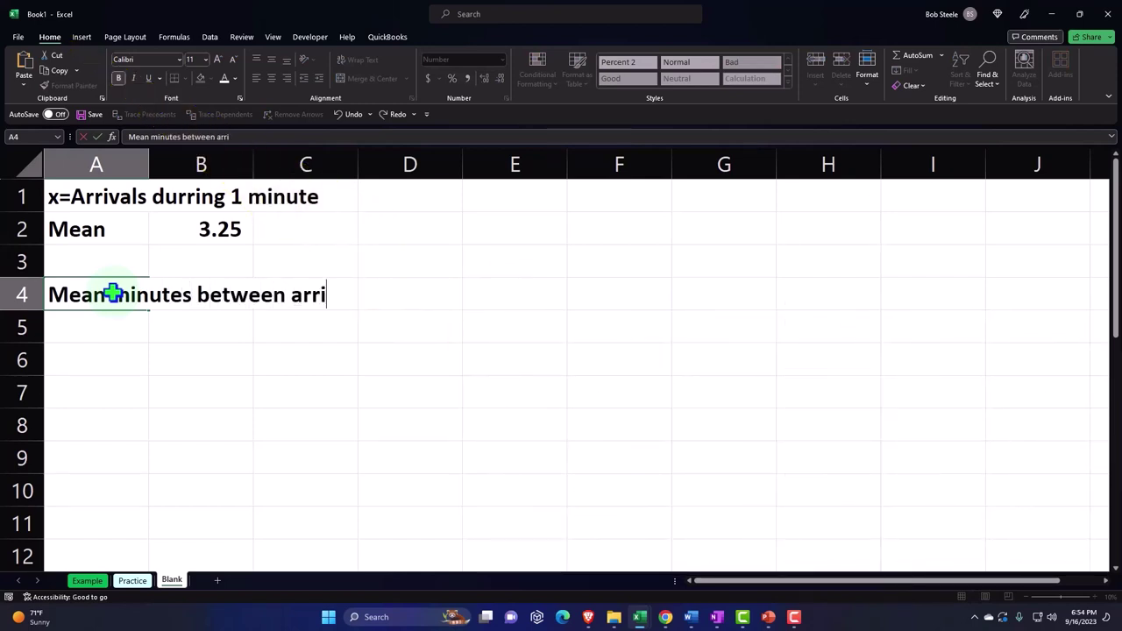
{"action": "type", "text": "vals"}
{"action": "key", "text": "Return"}
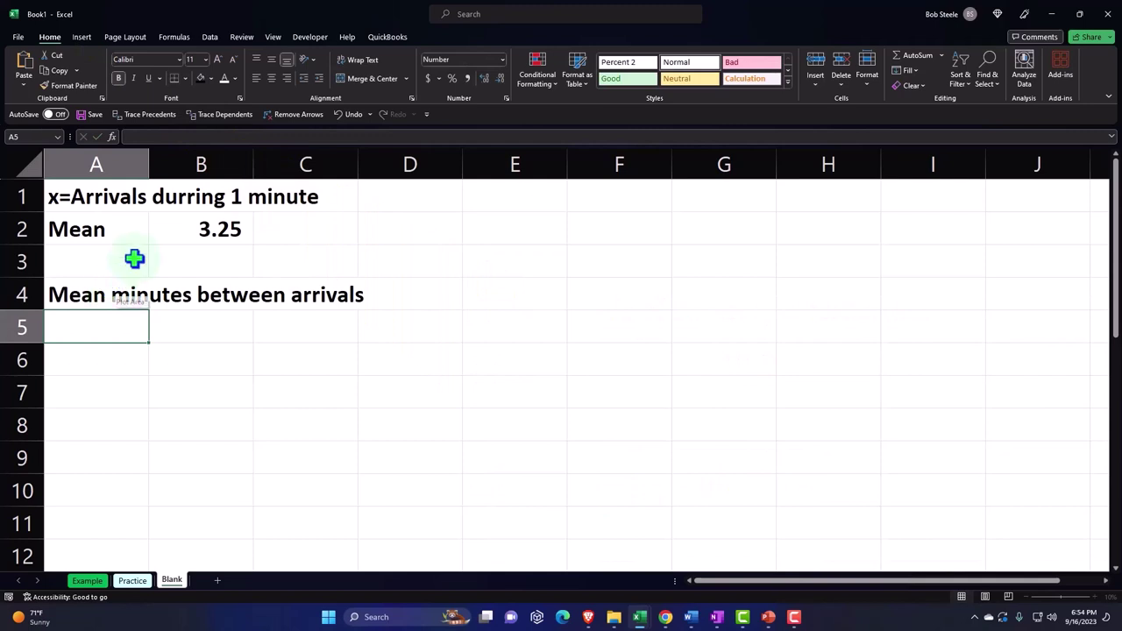
{"action": "double_click", "coordinate": [149, 165]}
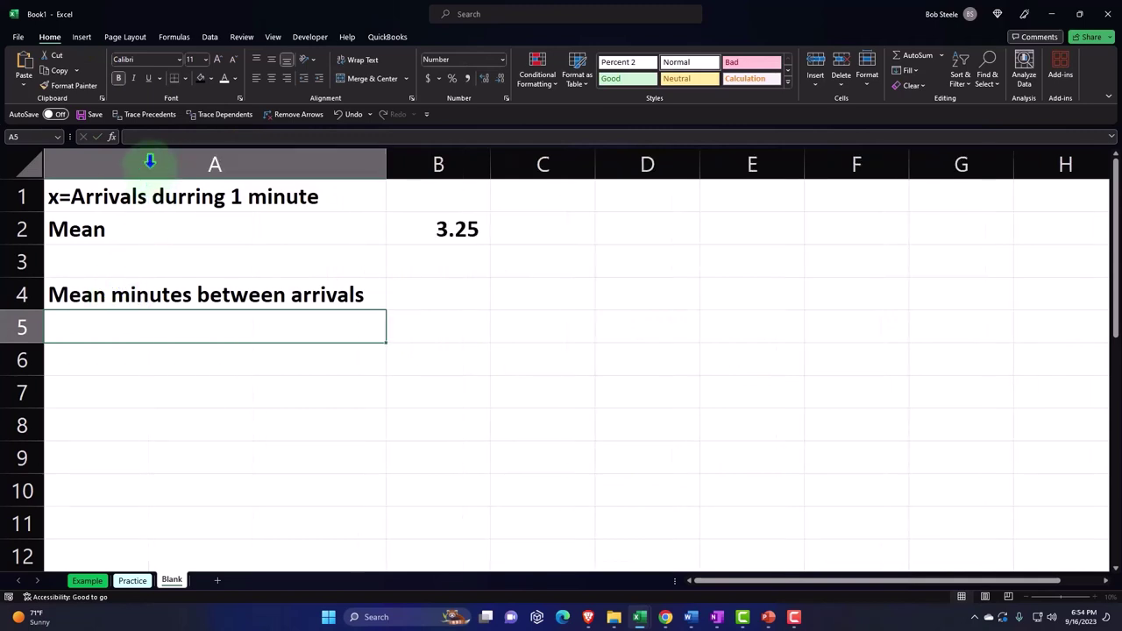
Enter the formula =1/B2 in cell B4.
{"action": "left_click", "coordinate": [394, 298]}
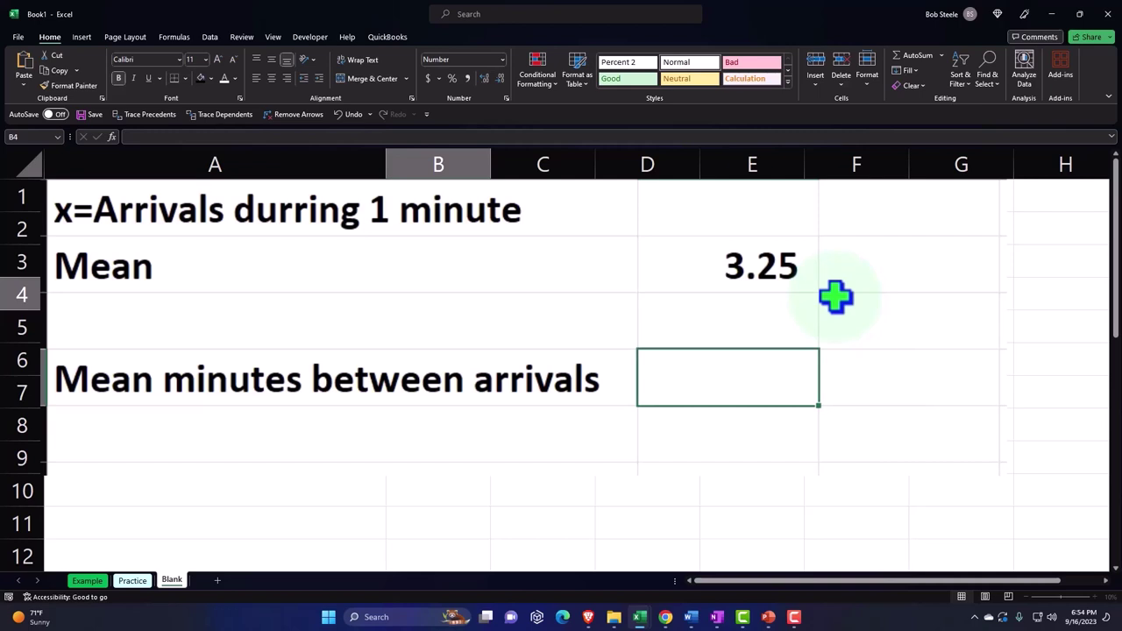
{"action": "type", "text": "="}
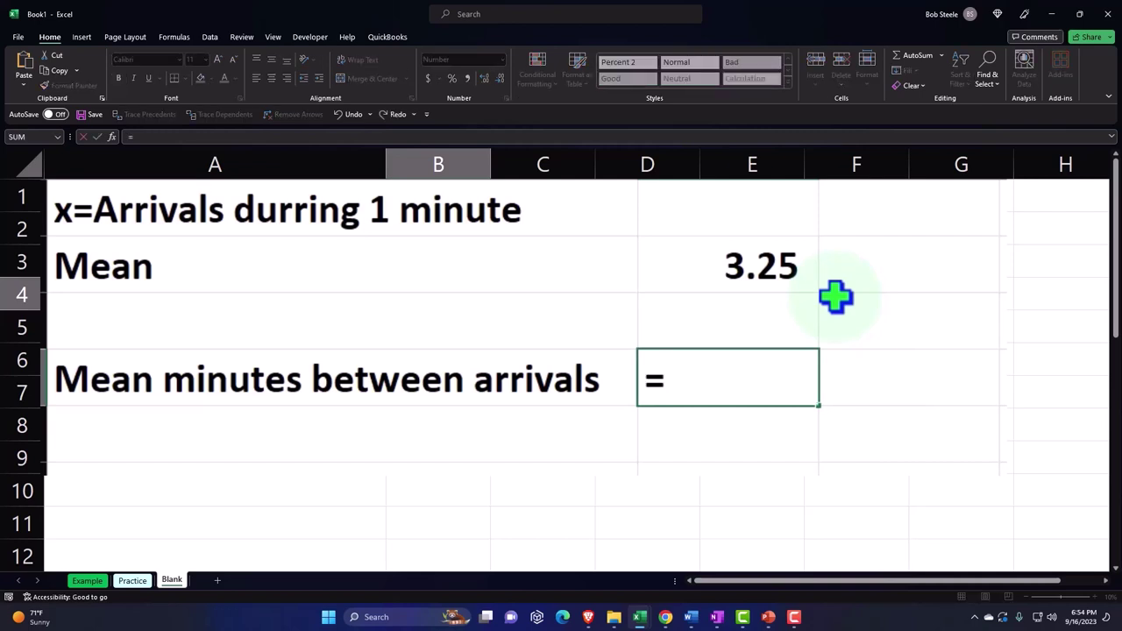
{"action": "type", "text": "1/"}
{"action": "key", "text": "Up"}
{"action": "key", "text": "Up"}
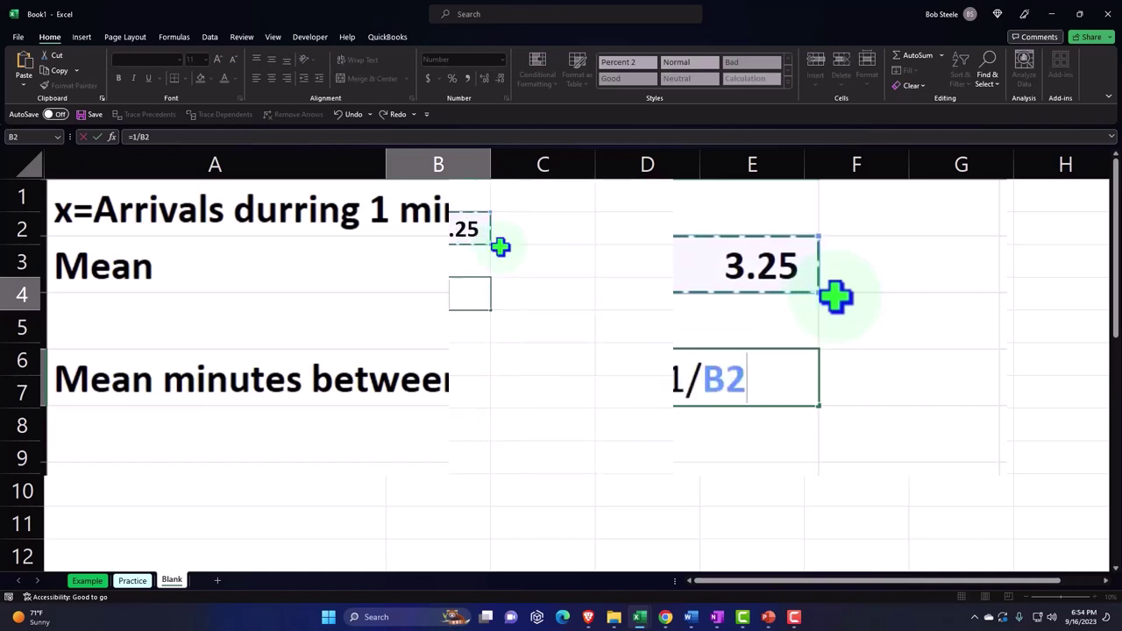
{"action": "key", "text": "Return"}
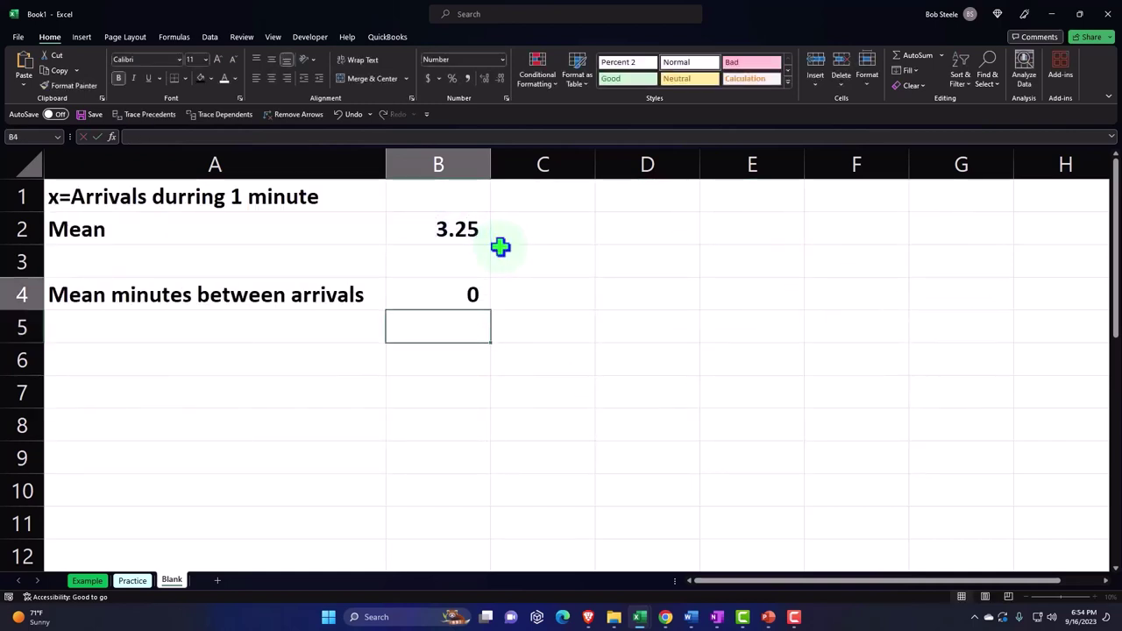
Add decimal places to B4 so it displays 0.30769.
{"action": "key", "text": "Up"}
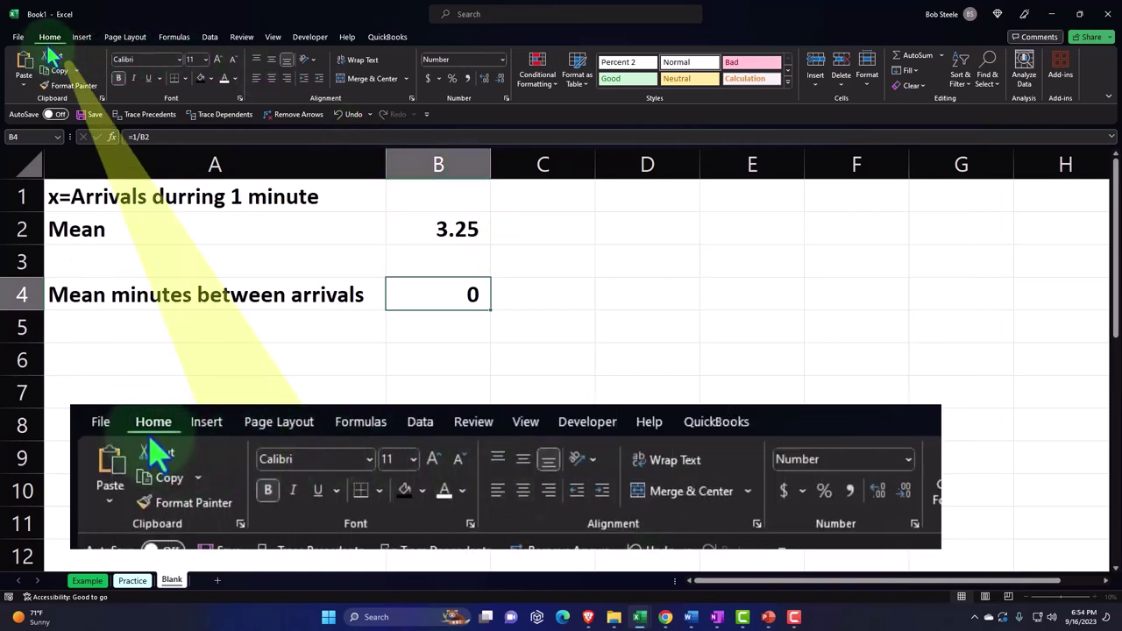
{"action": "left_click", "coordinate": [486, 78]}
{"action": "left_click", "coordinate": [485, 78]}
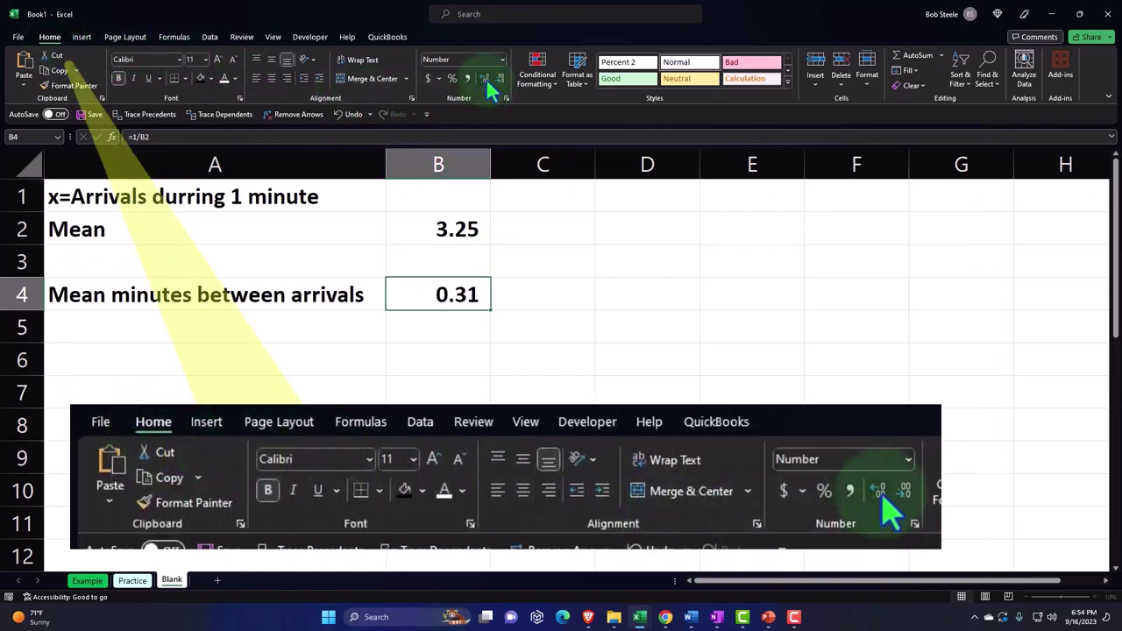
{"action": "left_click", "coordinate": [485, 78]}
{"action": "left_click", "coordinate": [485, 78]}
{"action": "left_click", "coordinate": [485, 78]}
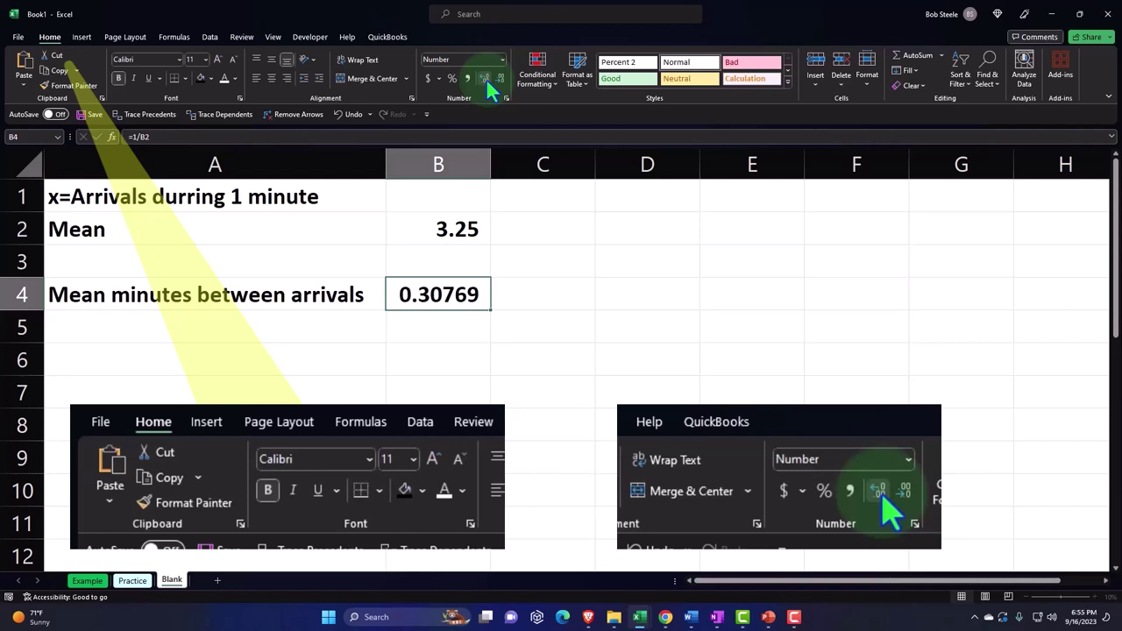
{"action": "left_click", "coordinate": [217, 327]}
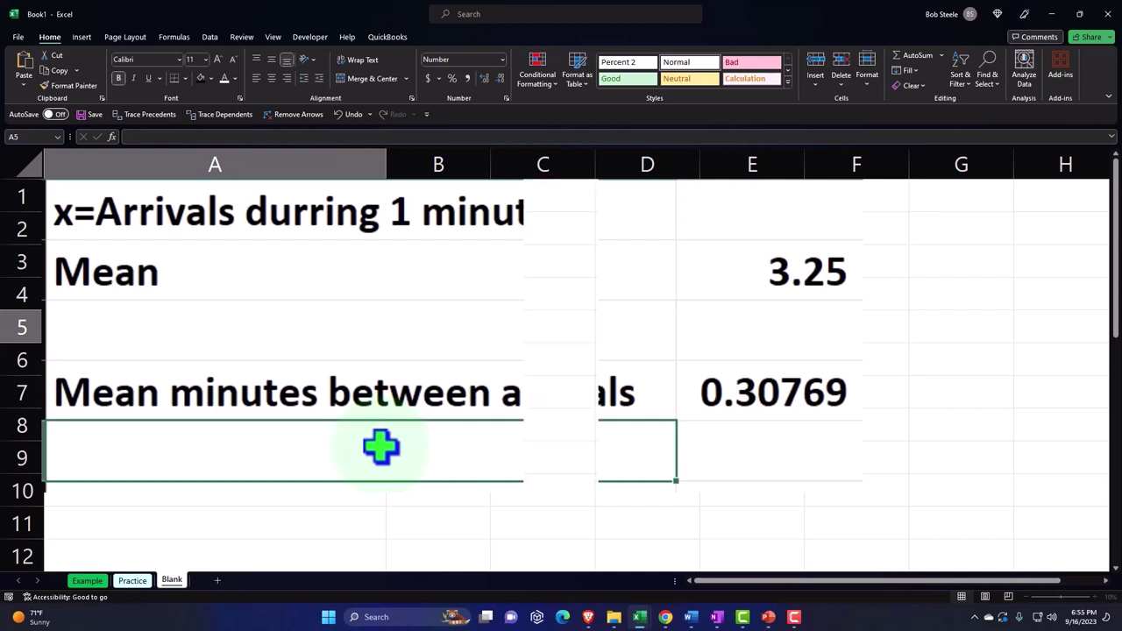
Enter the label 'Mean seconds between arrivals' in cell A5.
{"action": "type", "text": "M"}
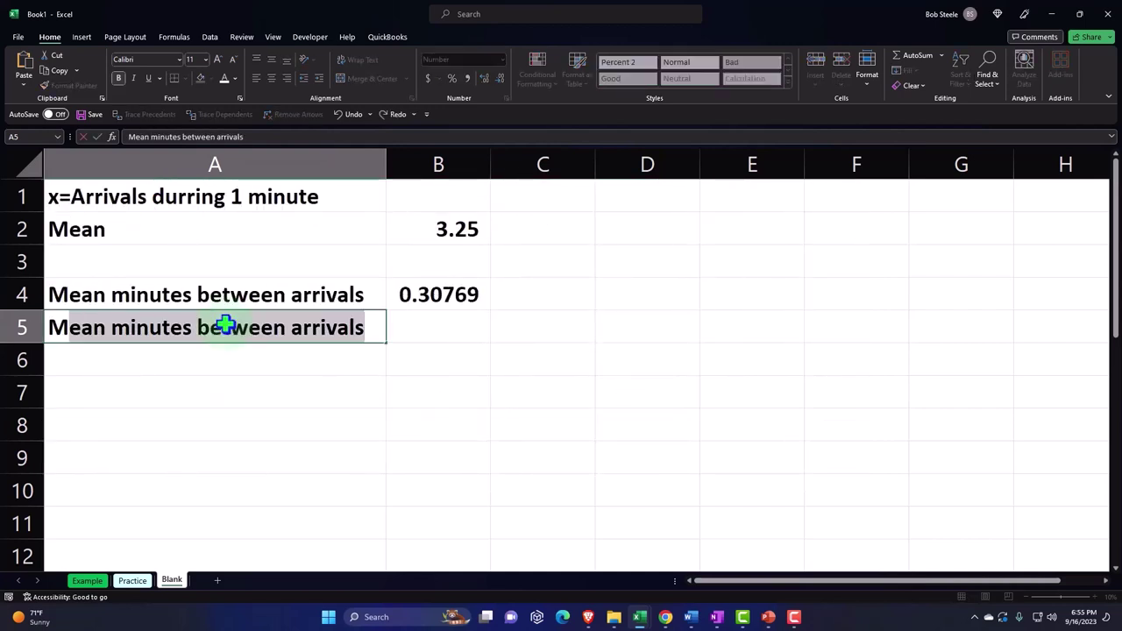
{"action": "type", "text": "eaN SECON"}
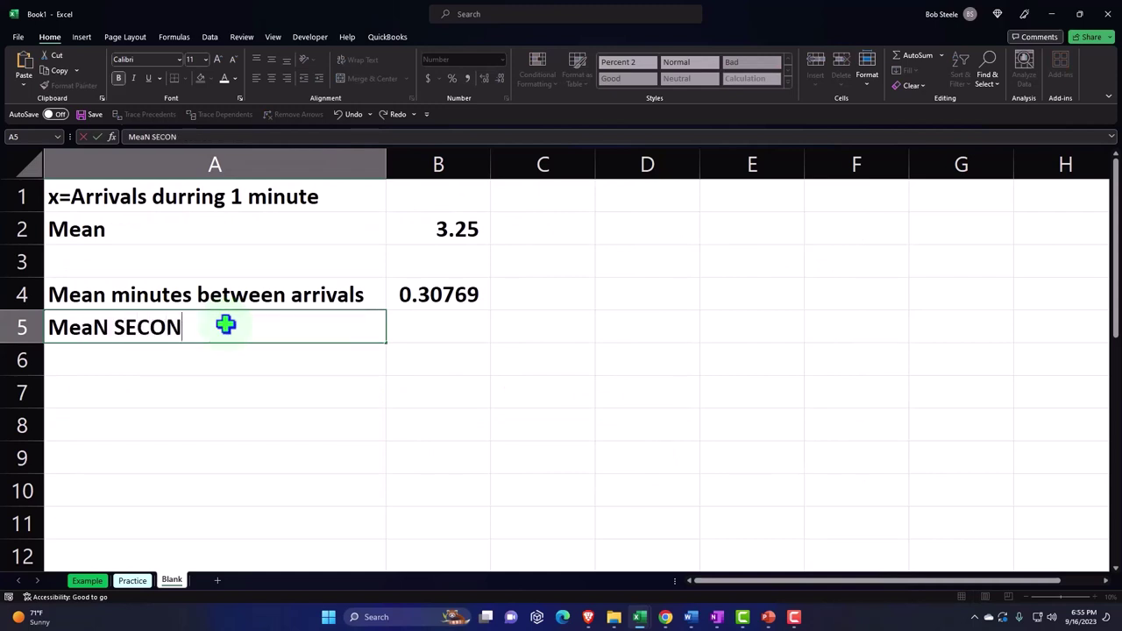
{"action": "key", "text": "BackSpace"}
{"action": "key", "text": "BackSpace"}
{"action": "key", "text": "BackSpace"}
{"action": "key", "text": "BackSpace"}
{"action": "key", "text": "BackSpace"}
{"action": "key", "text": "BackSpace"}
{"action": "key", "text": "BackSpace"}
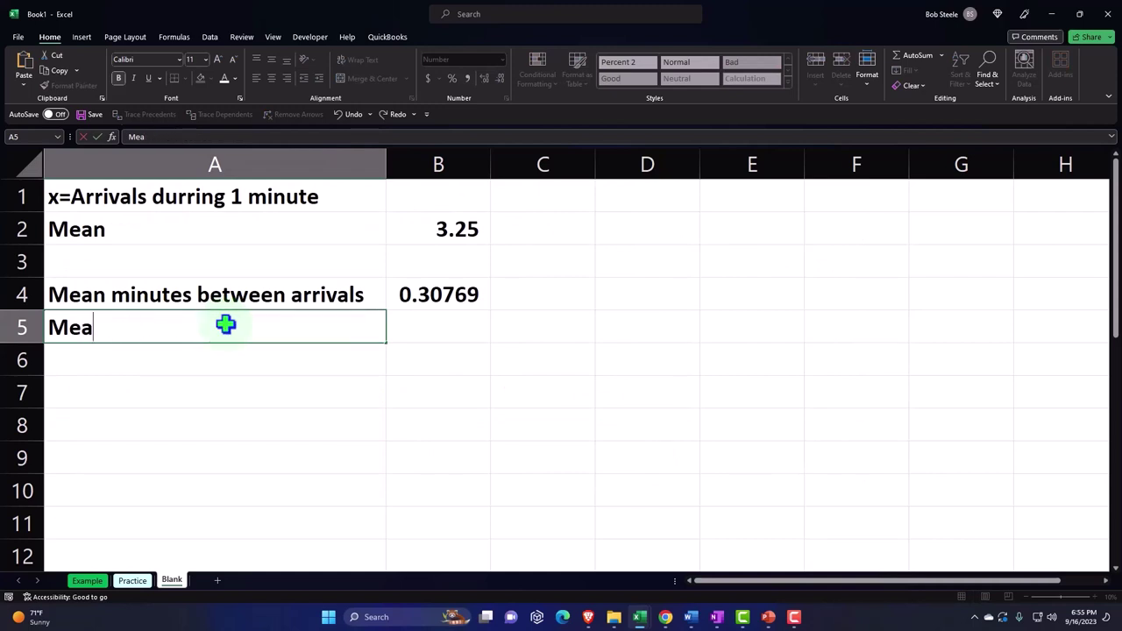
{"action": "type", "text": "n secon"}
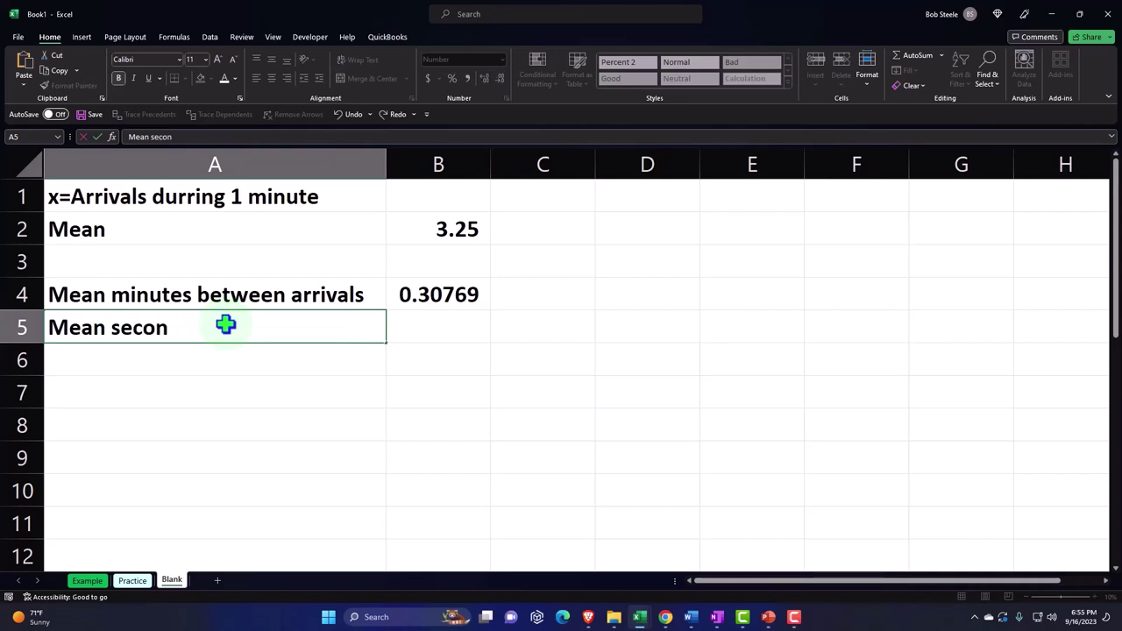
{"action": "type", "text": "ds between ari"}
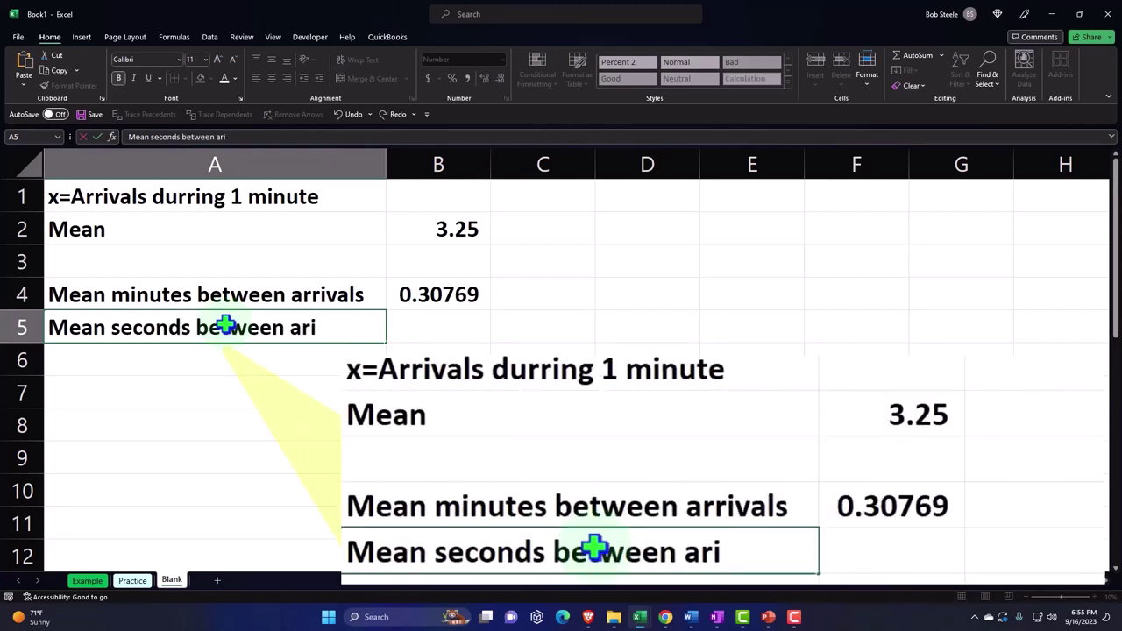
{"action": "key", "text": "BackSpace"}
{"action": "type", "text": "rivals"}
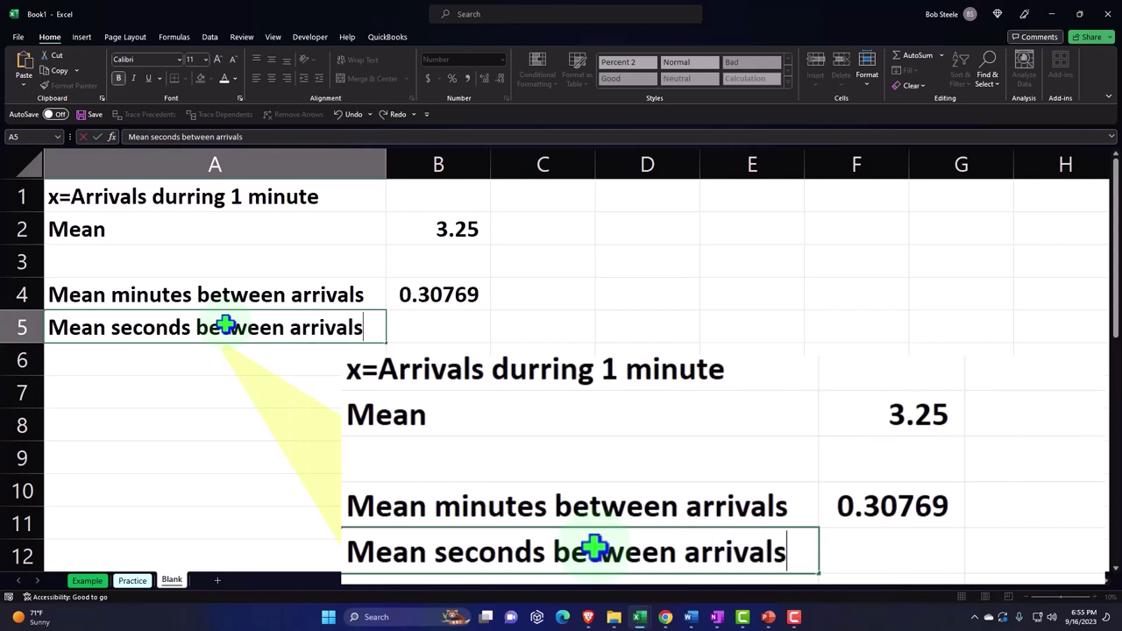
{"action": "key", "text": "Tab"}
Enter =B4*60 in B5 to get the mean seconds, 18.
{"action": "type", "text": "="}
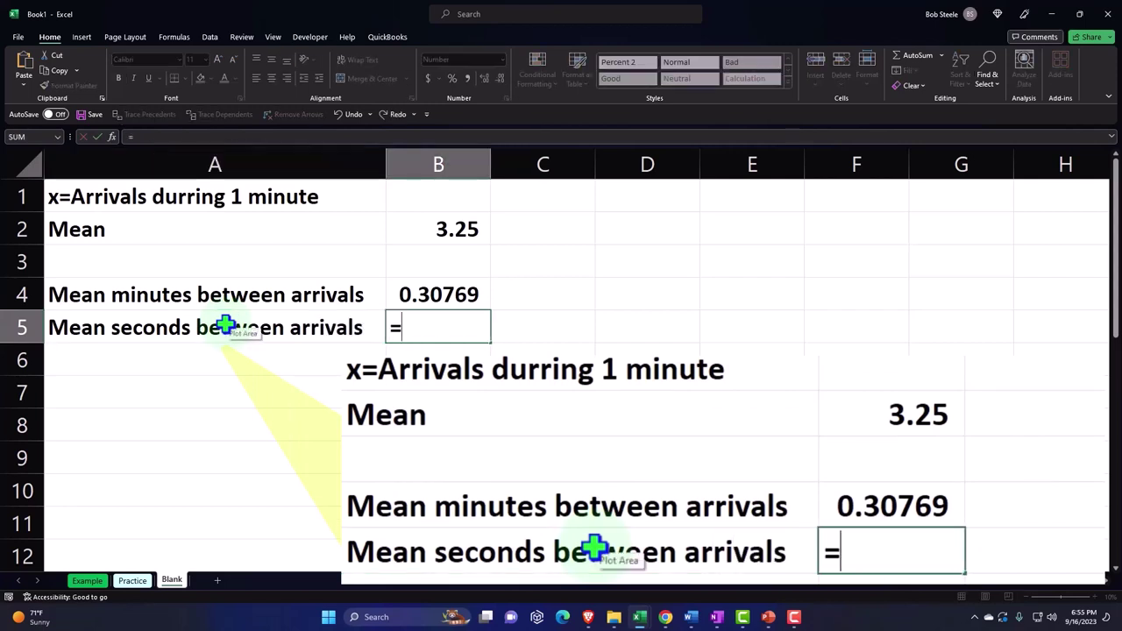
{"action": "key", "text": "Up"}
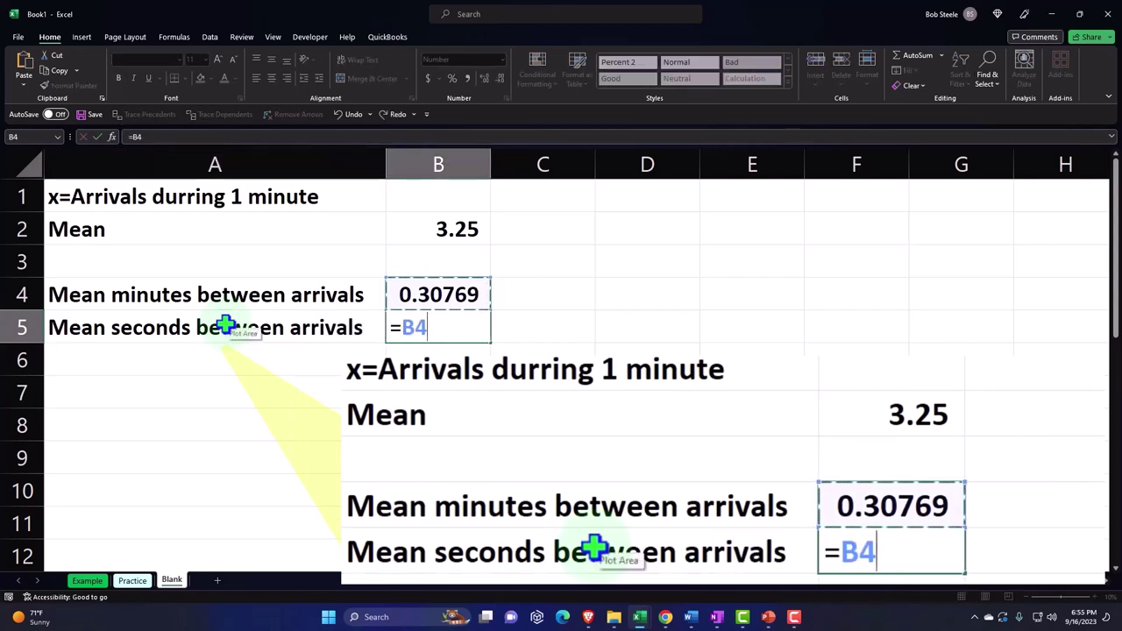
{"action": "type", "text": "*60"}
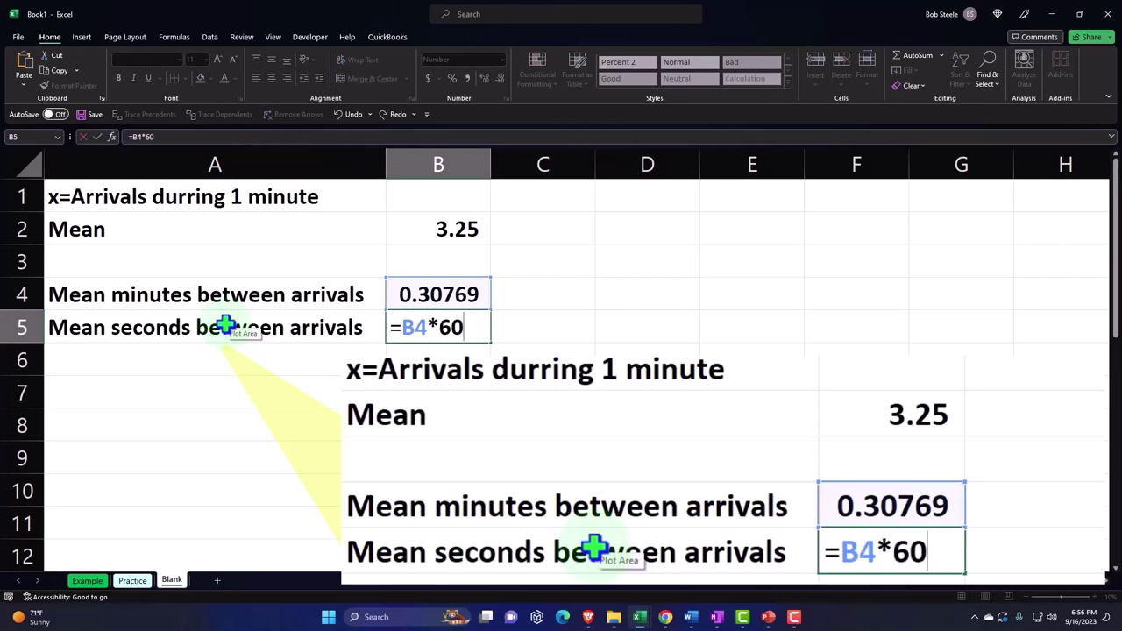
{"action": "key", "text": "Return"}
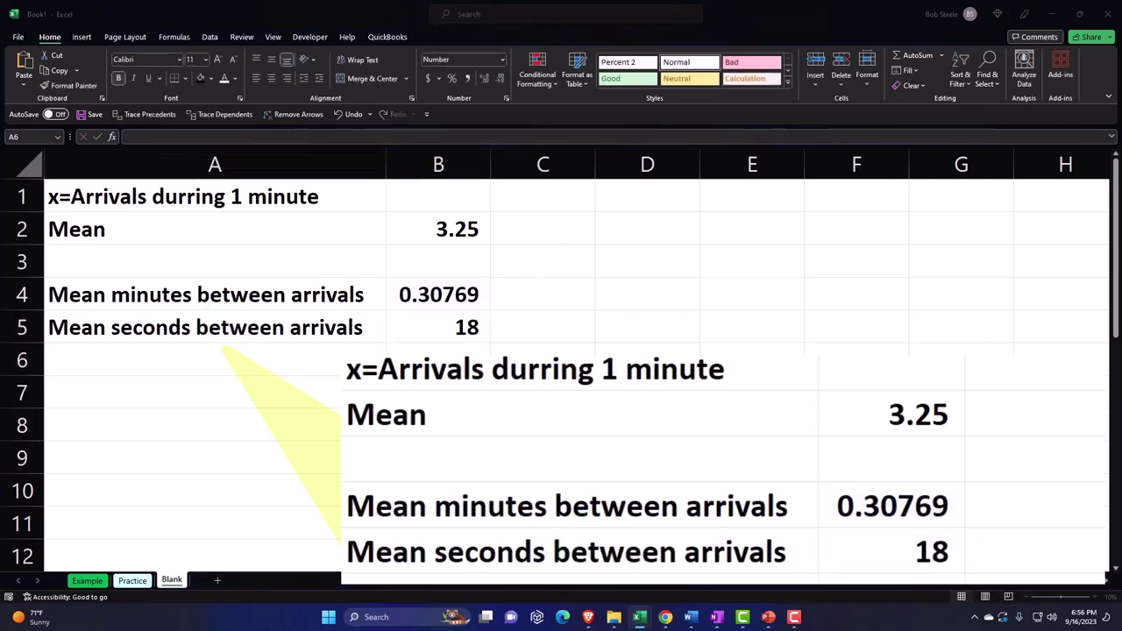
Adjust B5's decimal places so it shows 18.46.
{"action": "left_click", "coordinate": [445, 325]}
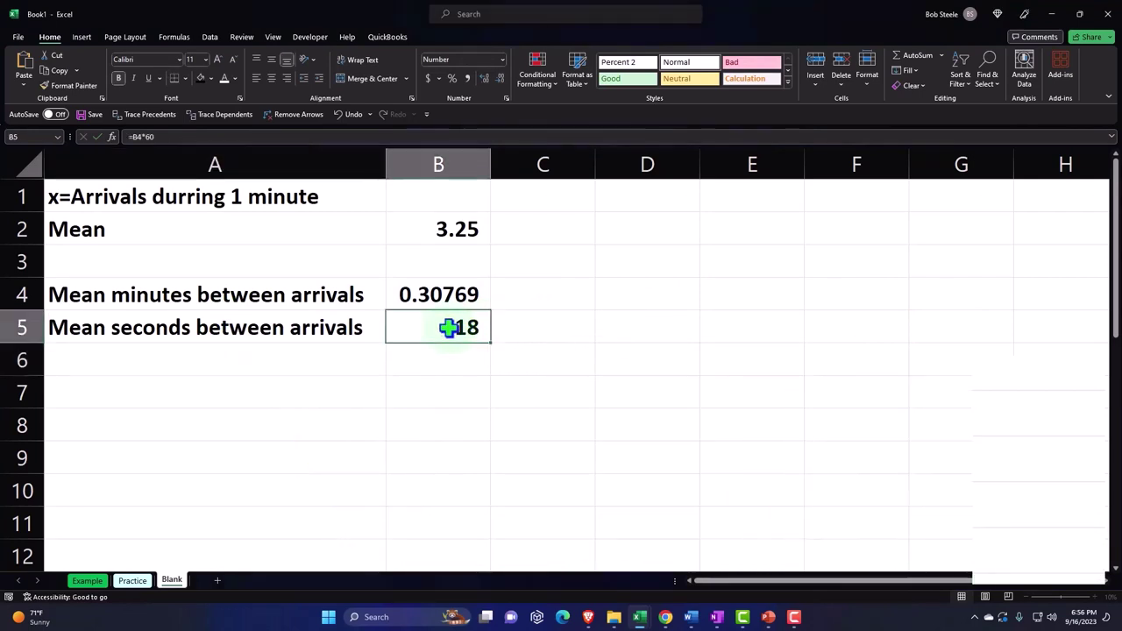
{"action": "left_click", "coordinate": [489, 79]}
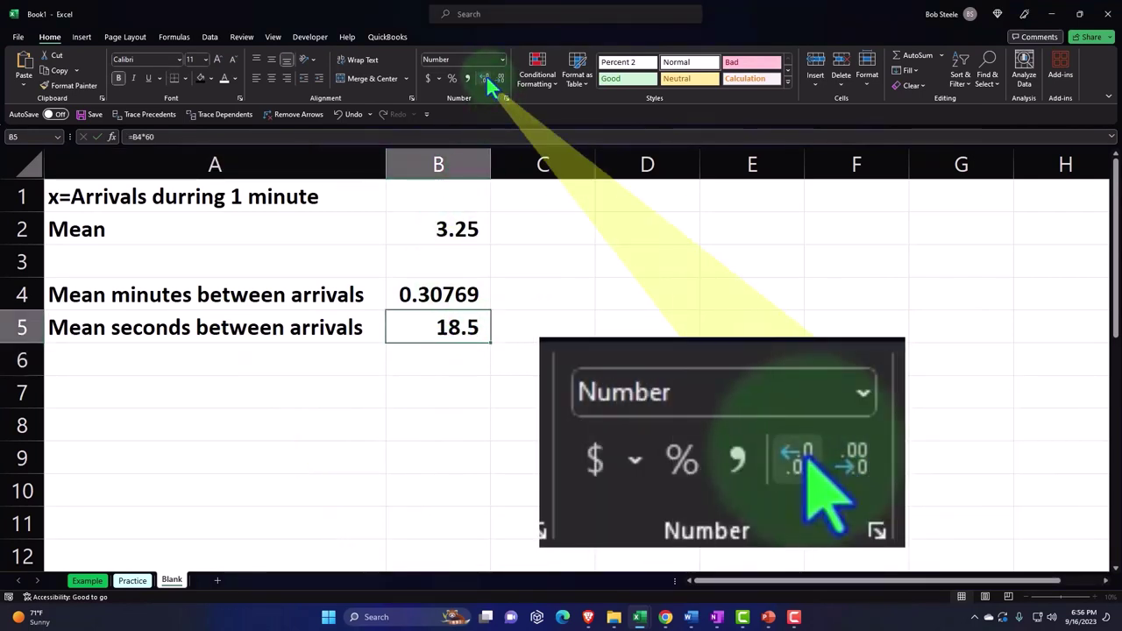
{"action": "left_click", "coordinate": [488, 80]}
{"action": "left_click", "coordinate": [489, 82]}
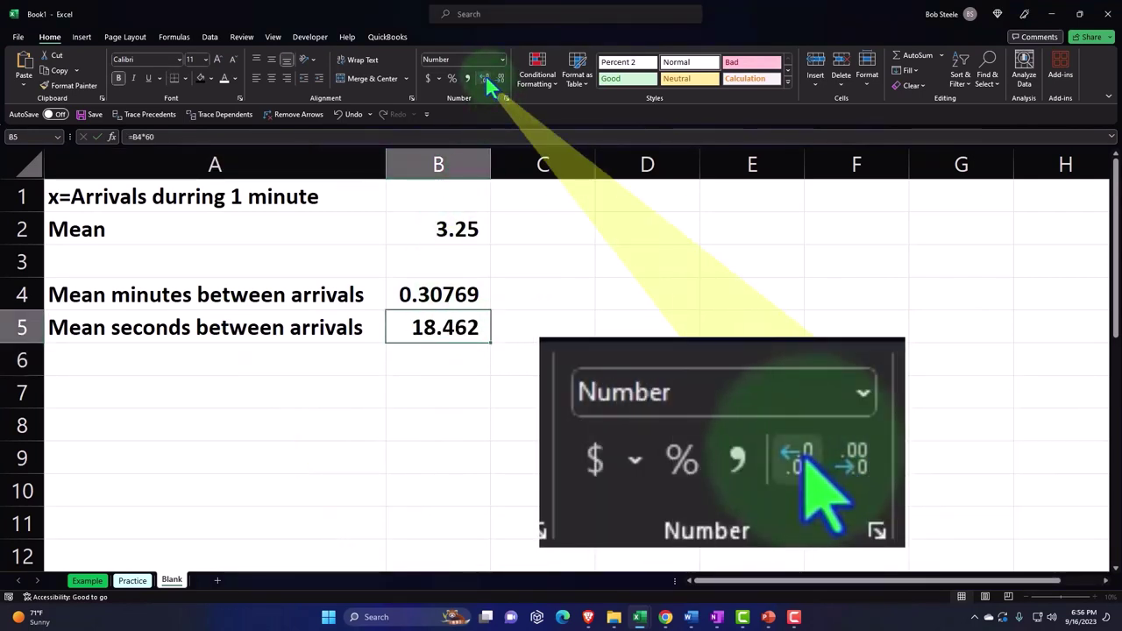
{"action": "left_click", "coordinate": [489, 82]}
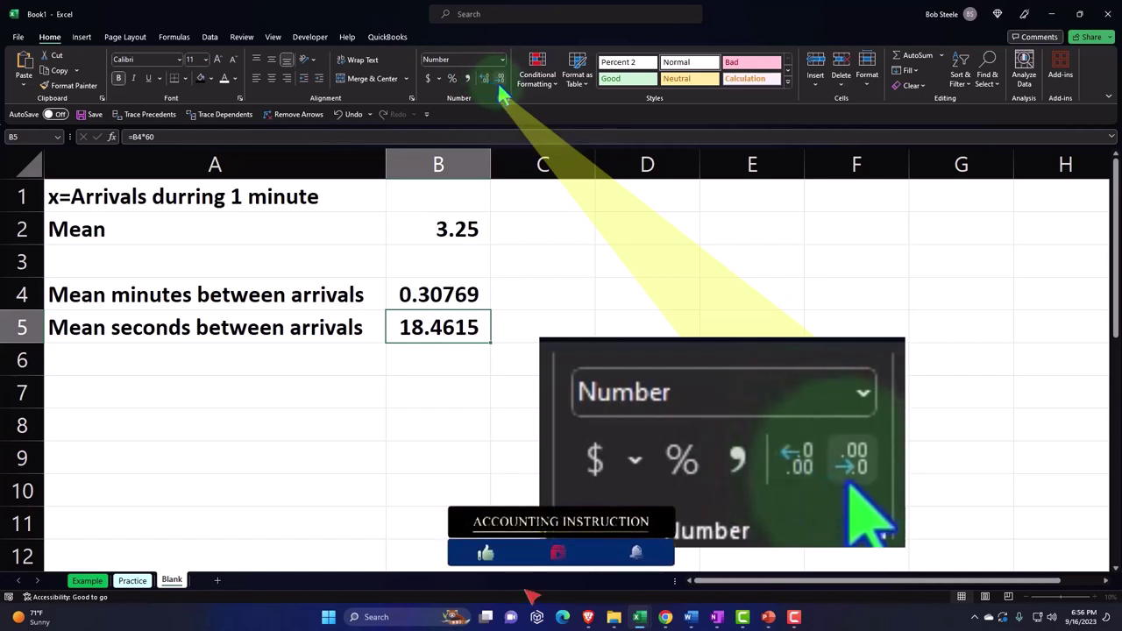
{"action": "left_click", "coordinate": [499, 80]}
{"action": "left_click", "coordinate": [500, 81]}
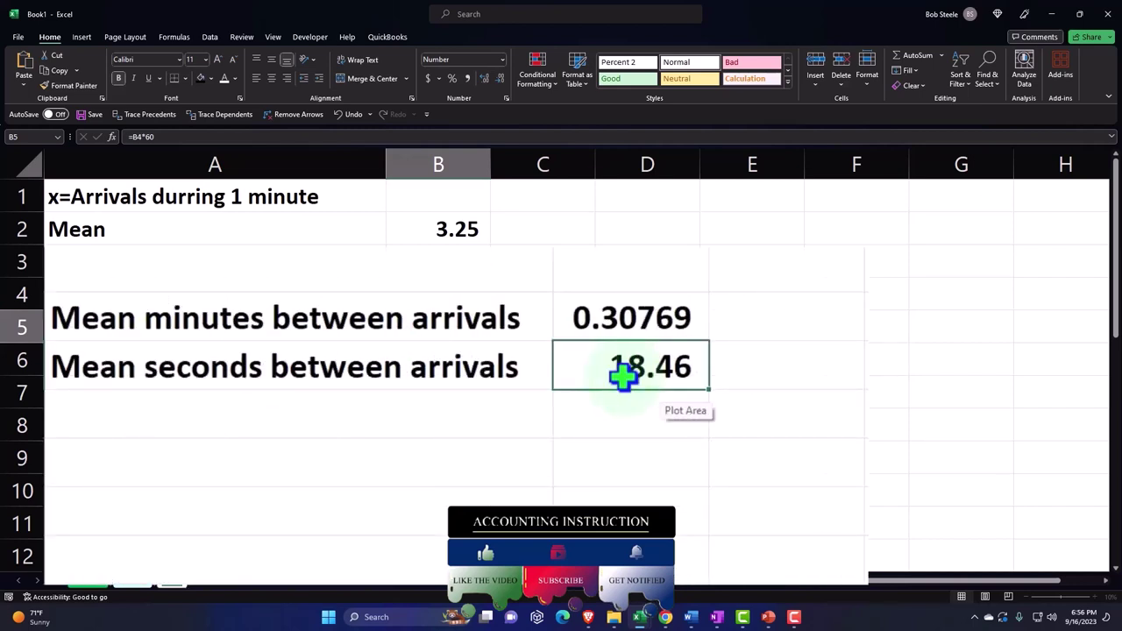
Enter the label 'x=seconds between arrivals' in cell A7.
{"action": "left_click", "coordinate": [261, 461]}
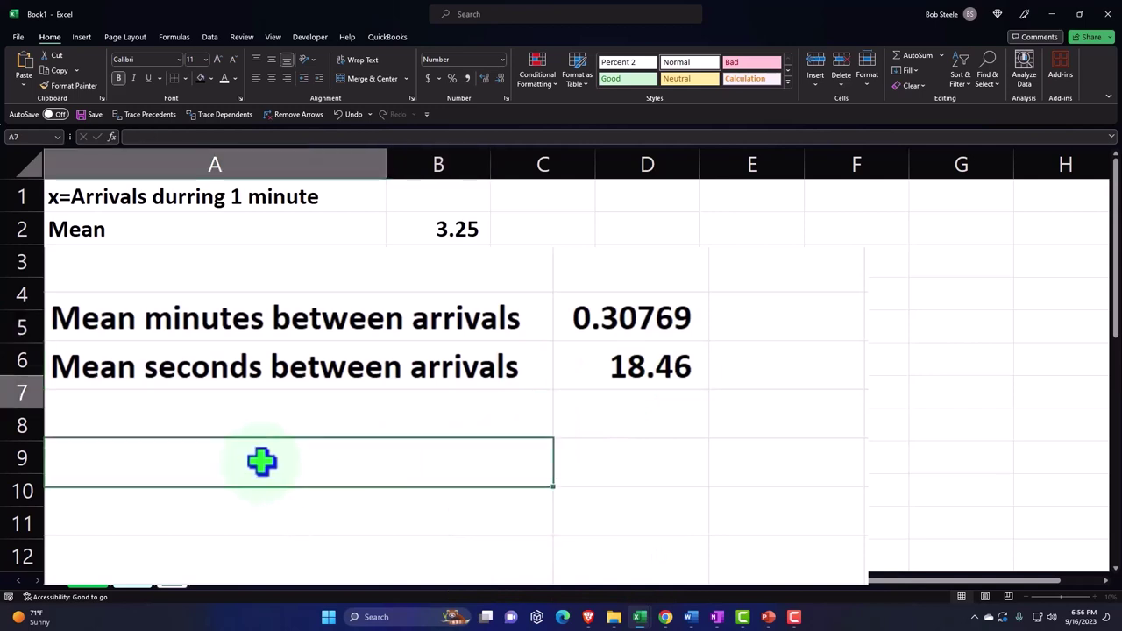
{"action": "type", "text": "x="}
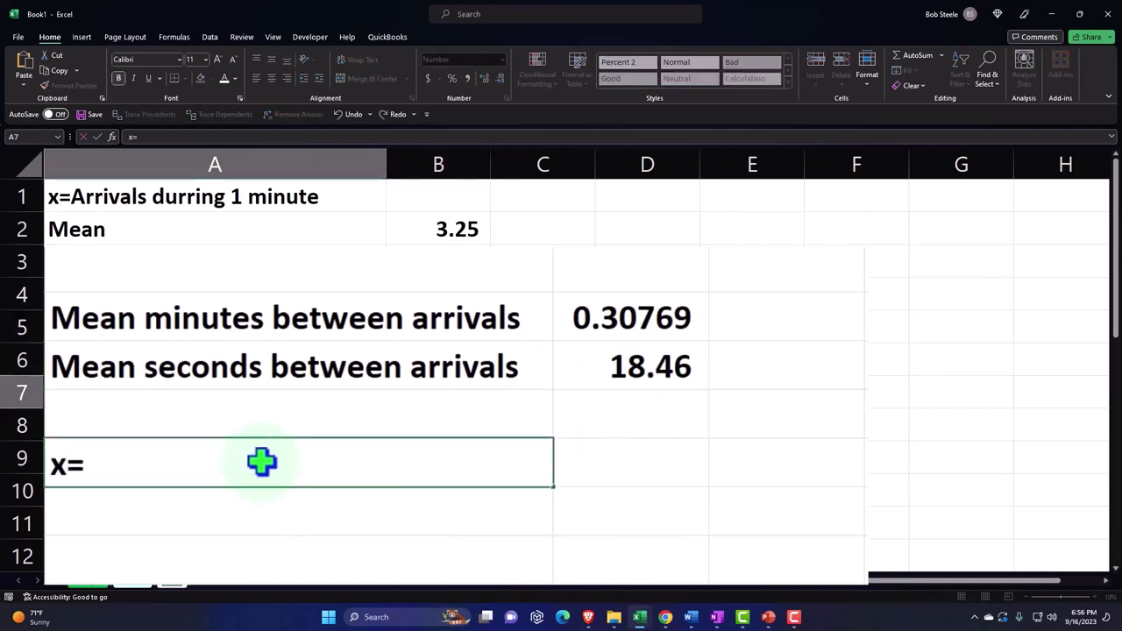
{"action": "type", "text": "seconds"}
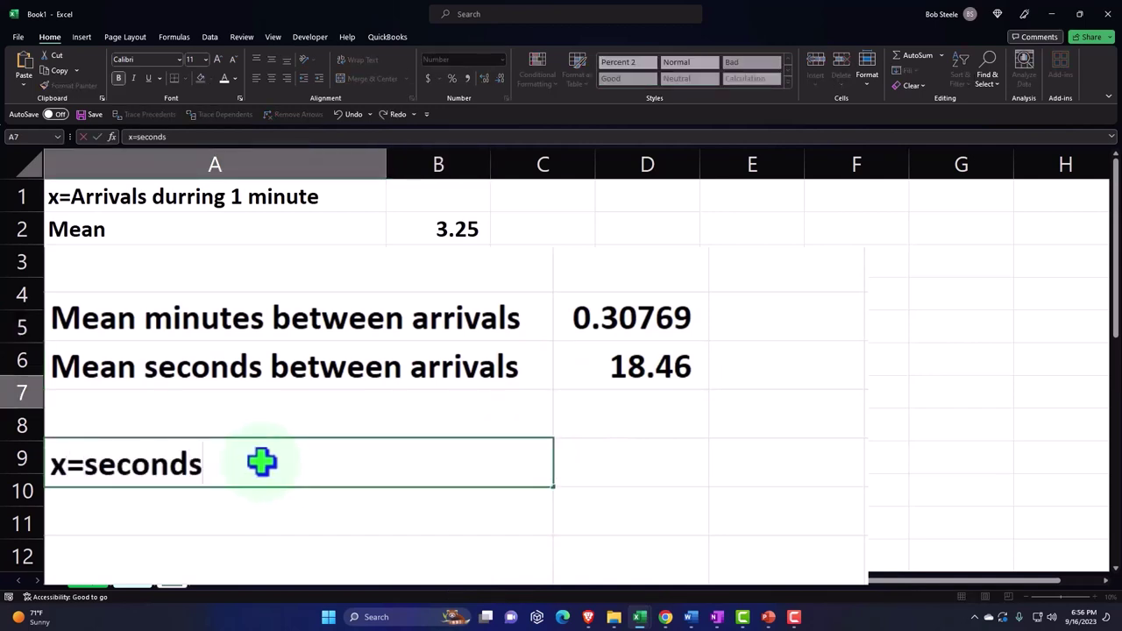
{"action": "type", "text": " betwee"}
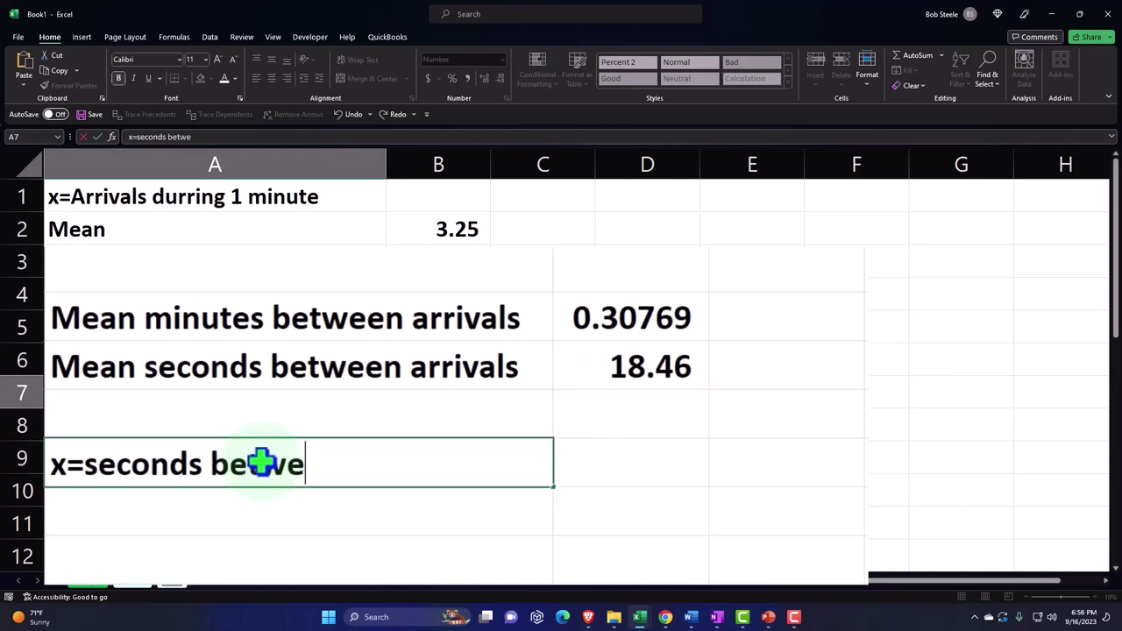
{"action": "key", "text": "BackSpace"}
{"action": "type", "text": "en arrivals"}
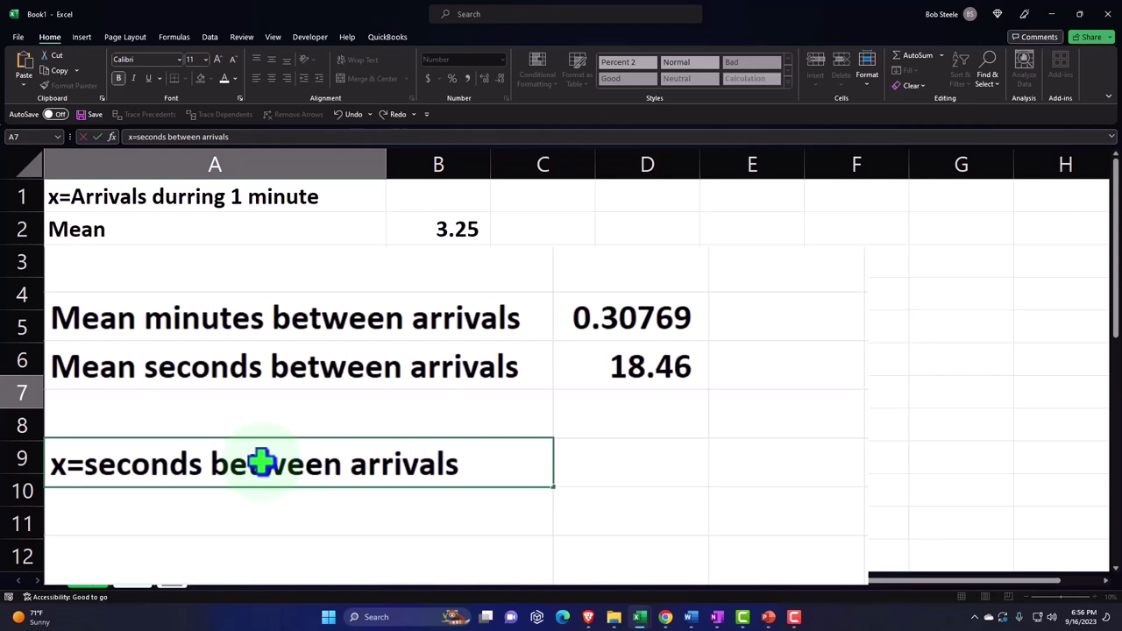
{"action": "key", "text": "Return"}
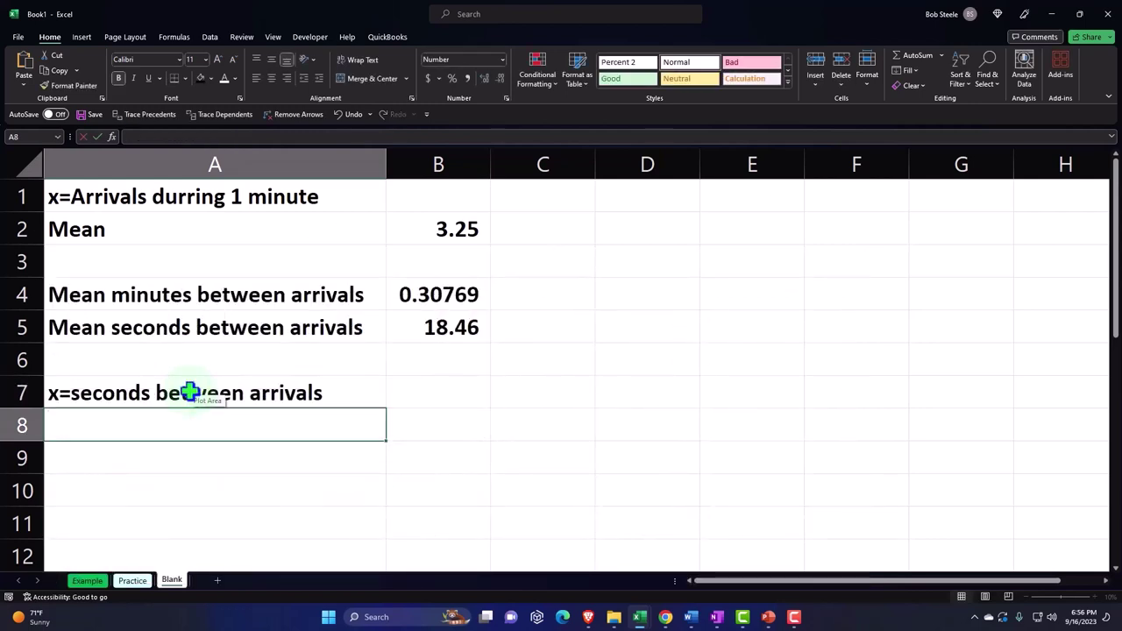
Enter the label 'P(x<60)' in A8 and move to the cell beside it.
{"action": "type", "text": "P9"}
{"action": "key", "text": "BackSpace"}
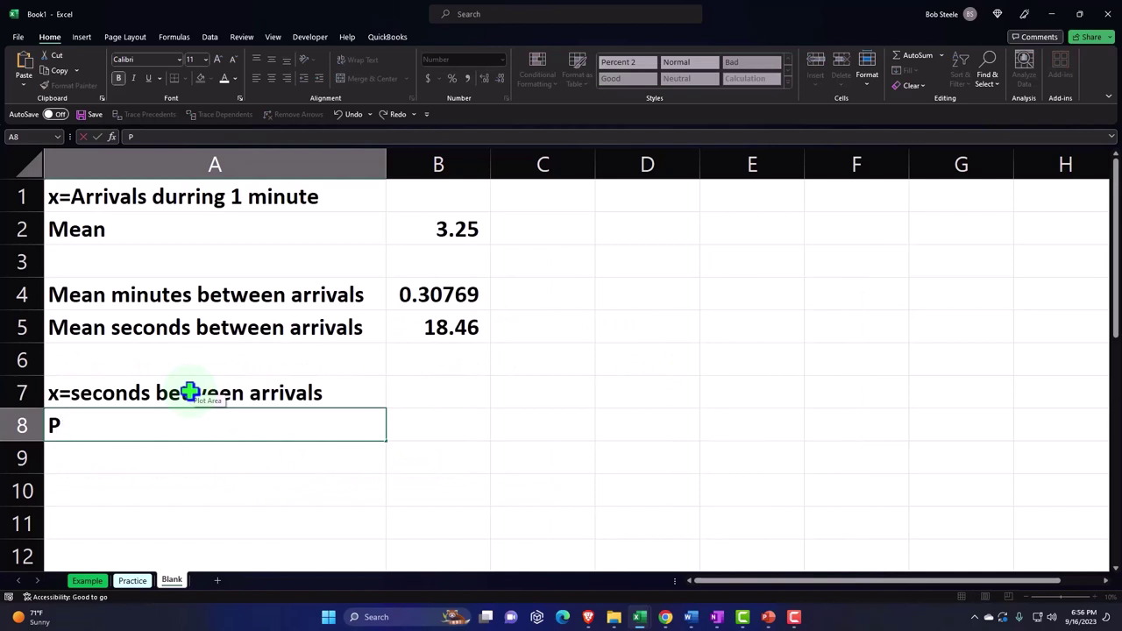
{"action": "type", "text": "("}
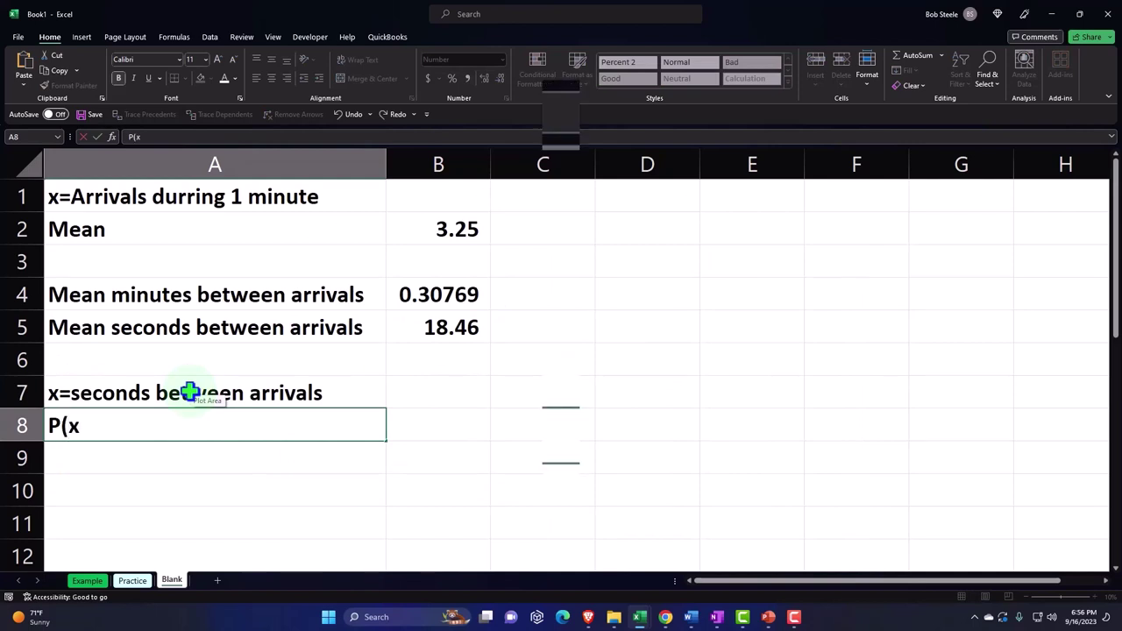
{"action": "type", "text": "x"}
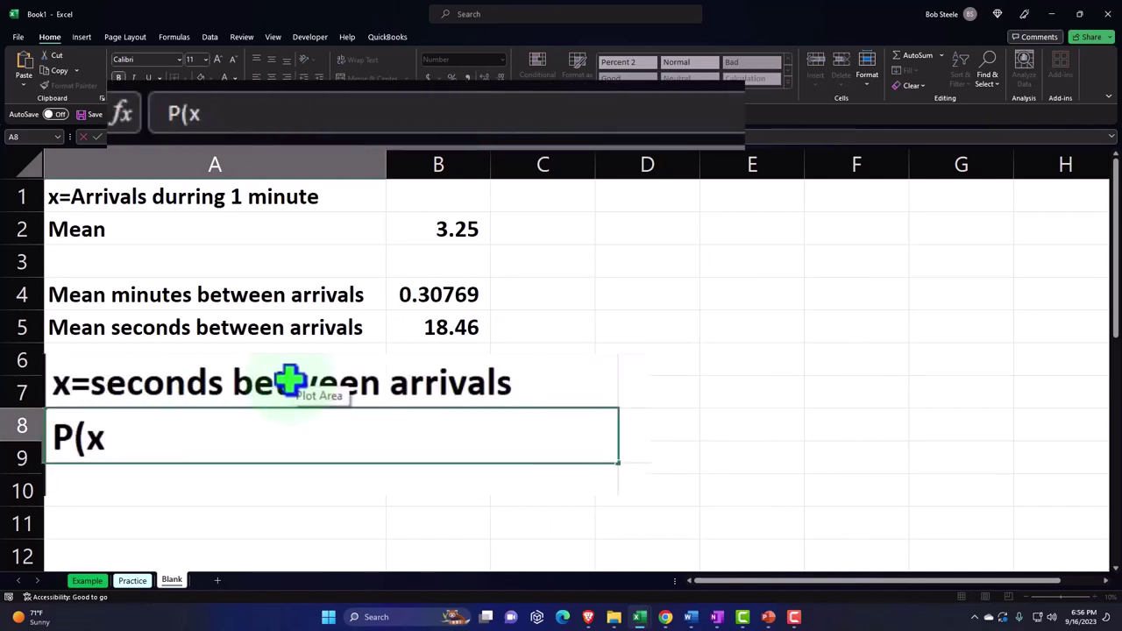
{"action": "type", "text": "<60"}
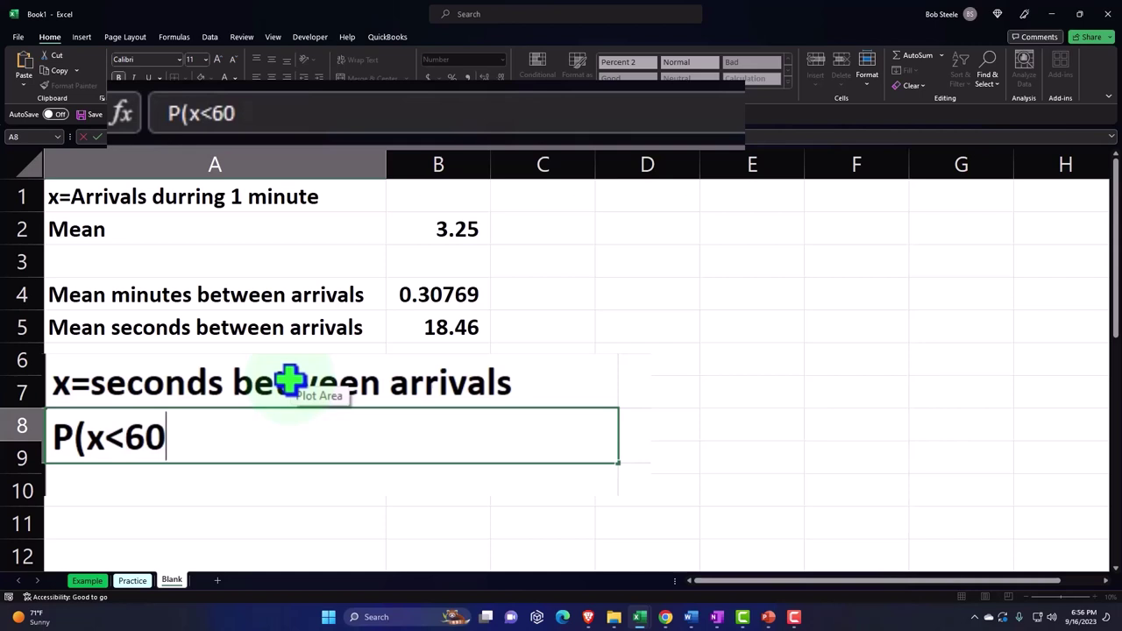
{"action": "type", "text": ")"}
{"action": "key", "text": "Return"}
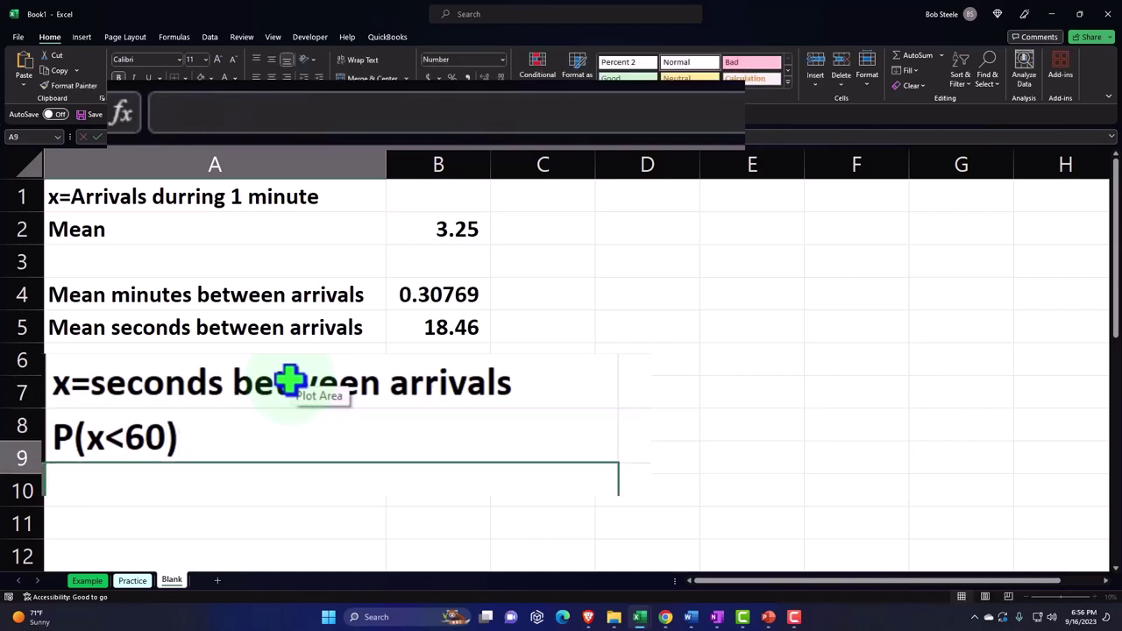
{"action": "key", "text": "Up"}
{"action": "key", "text": "Right"}
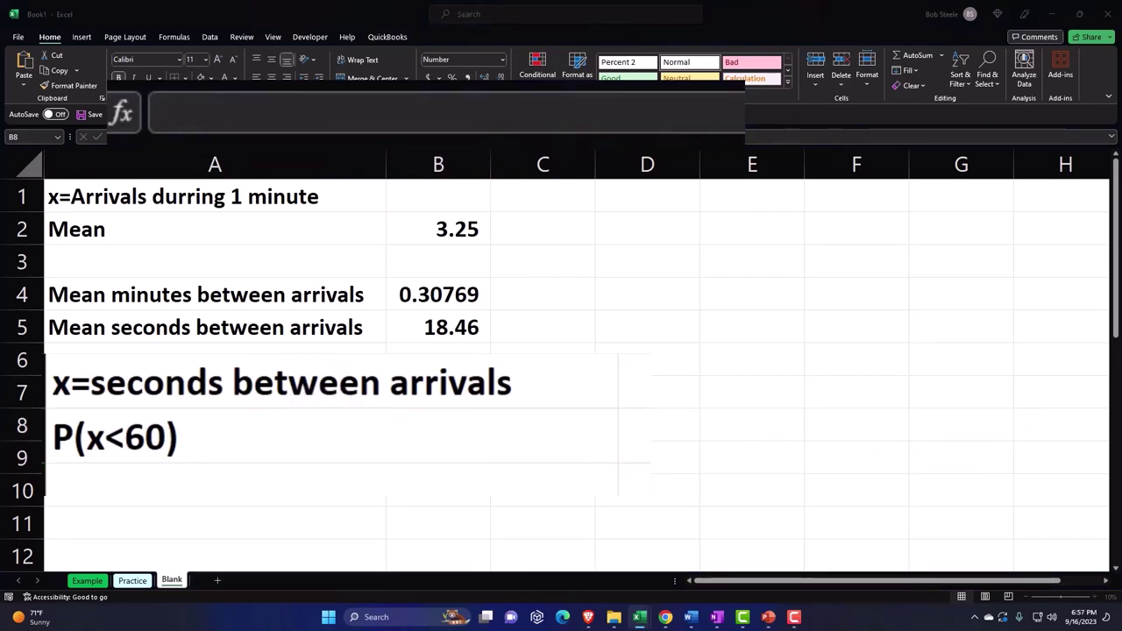
{"action": "key", "text": "alt+Tab"}
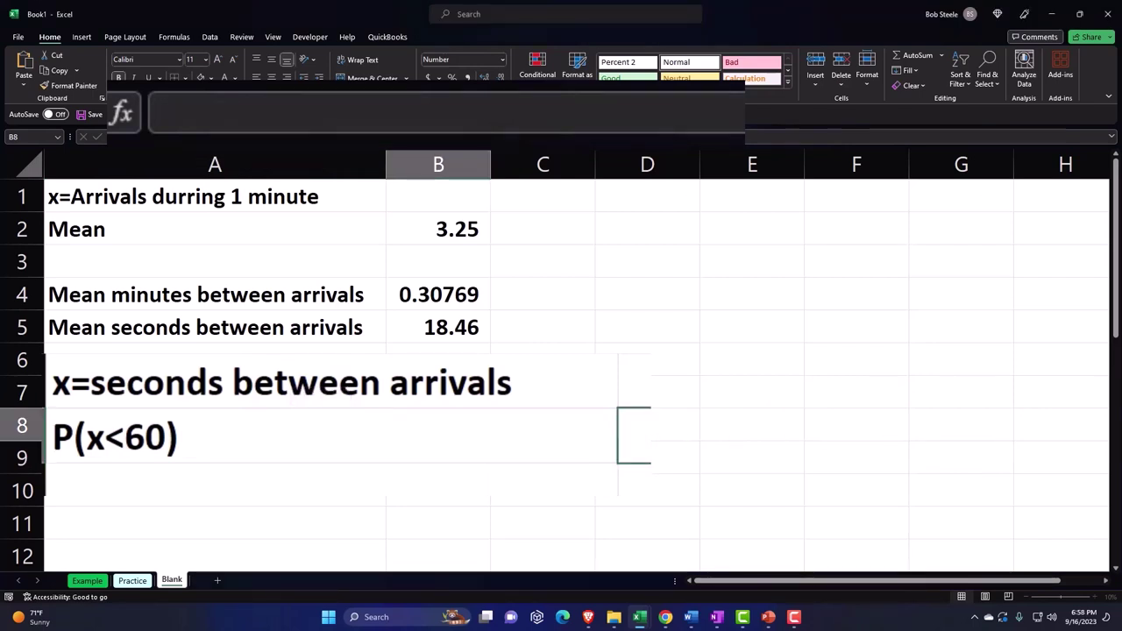
Enter =EXPON.DIST(60,1/B5,1) in B8 for the probability of arrival within 60 seconds.
{"action": "type", "text": "="}
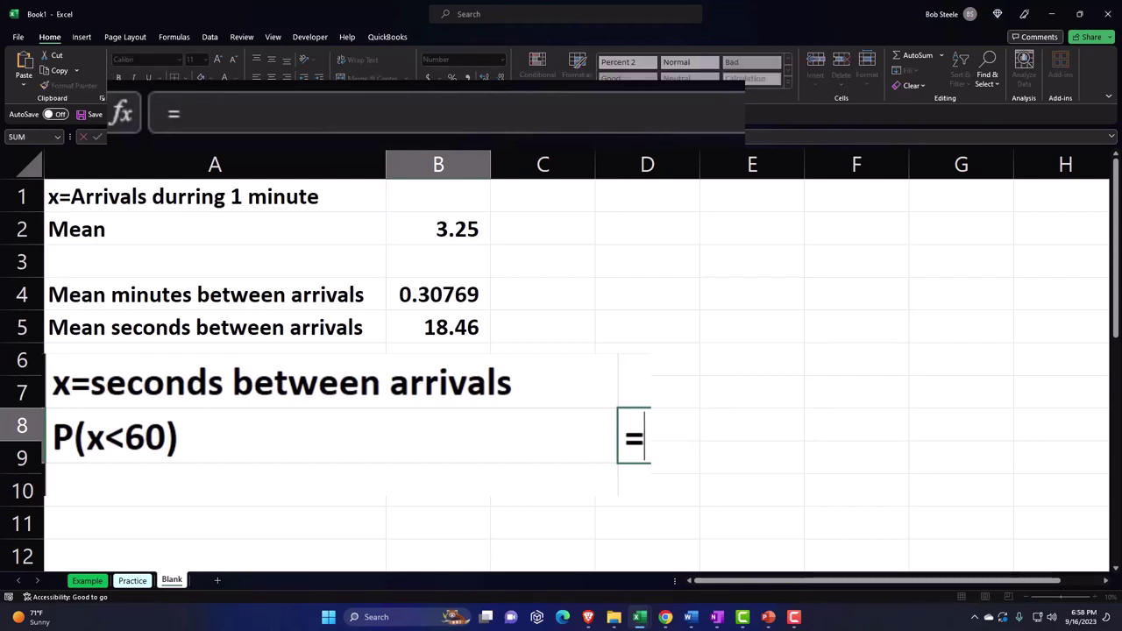
{"action": "type", "text": "expo"}
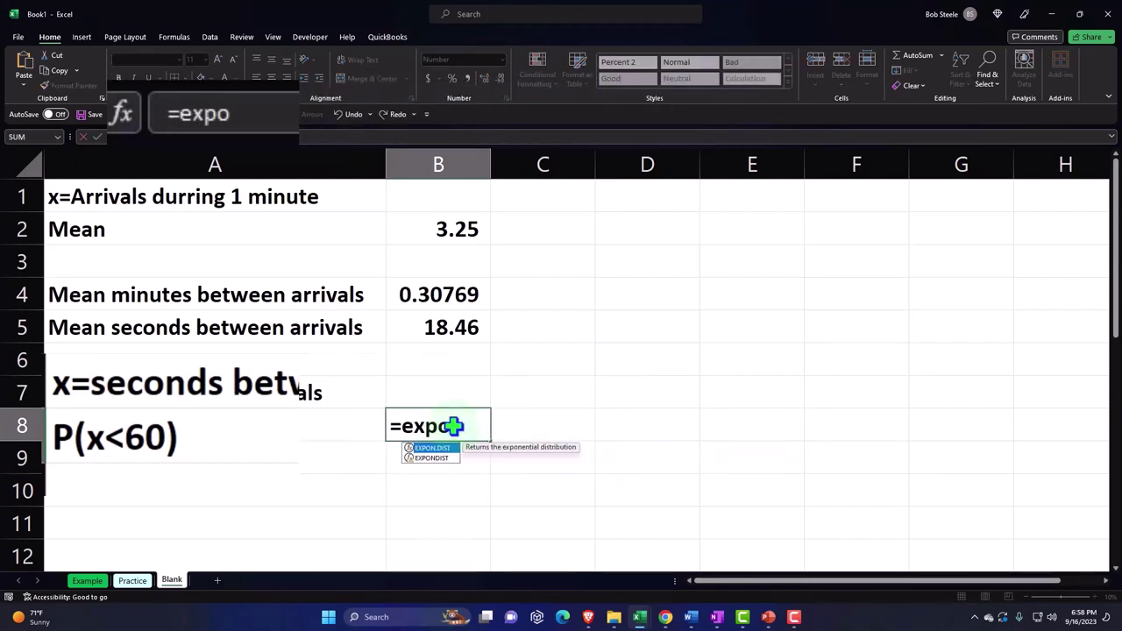
{"action": "key", "text": "Tab"}
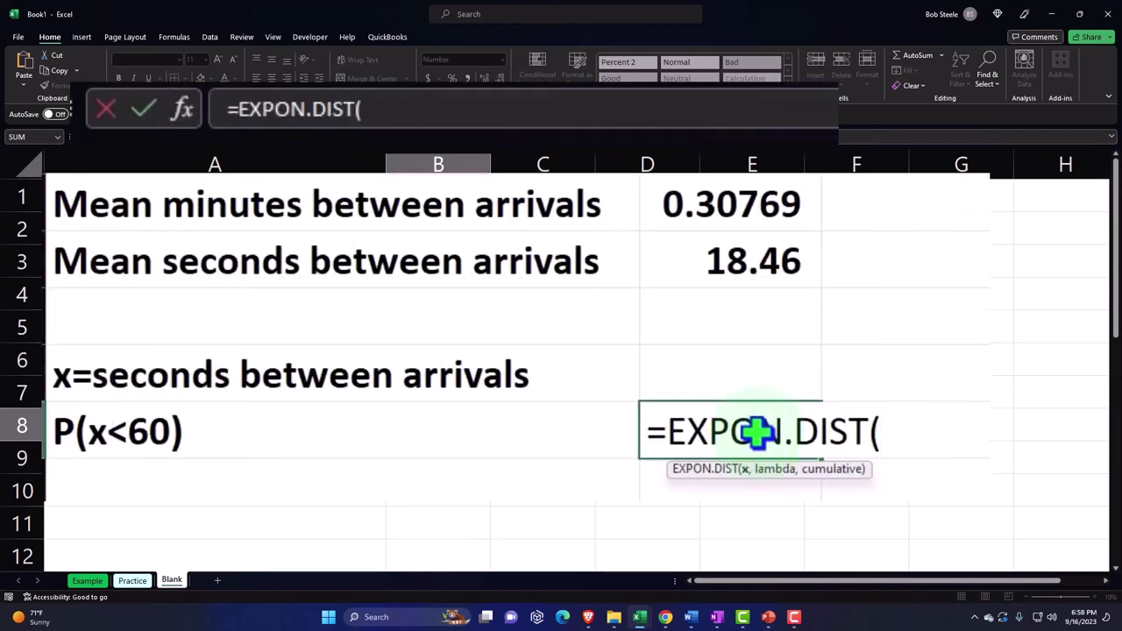
{"action": "type", "text": "60"}
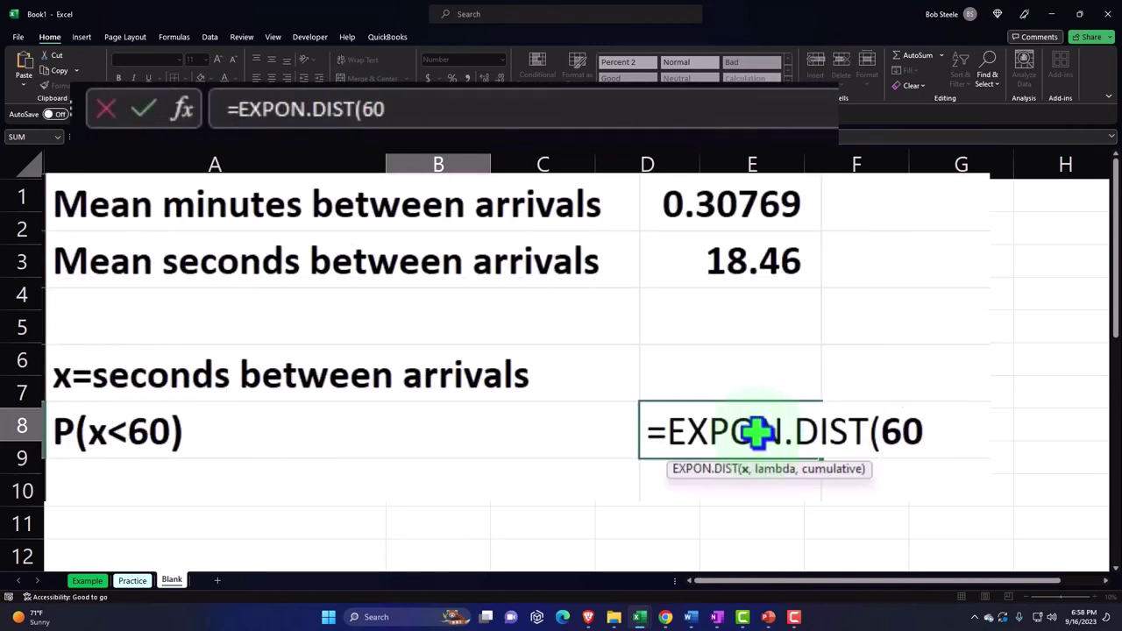
{"action": "type", "text": ","}
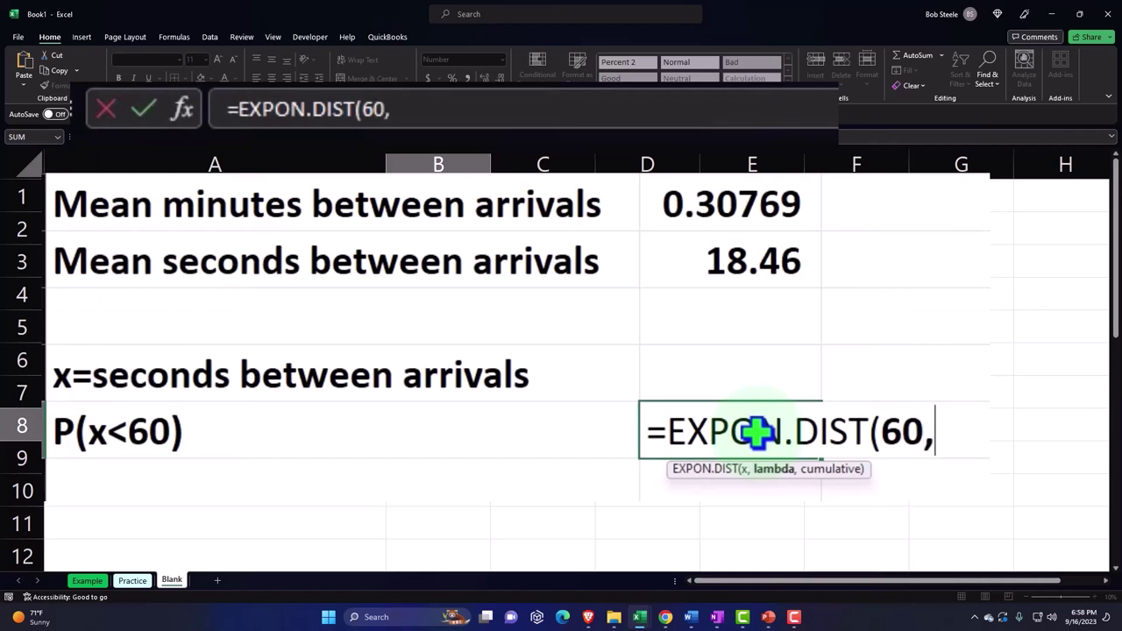
{"action": "type", "text": "1/"}
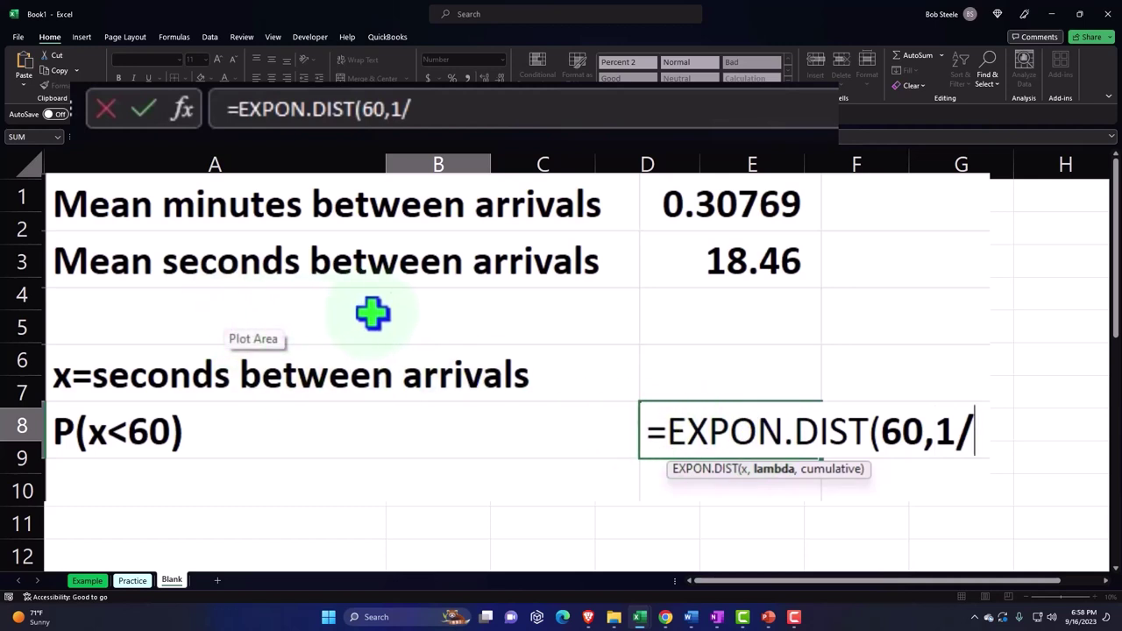
{"action": "left_click", "coordinate": [714, 267]}
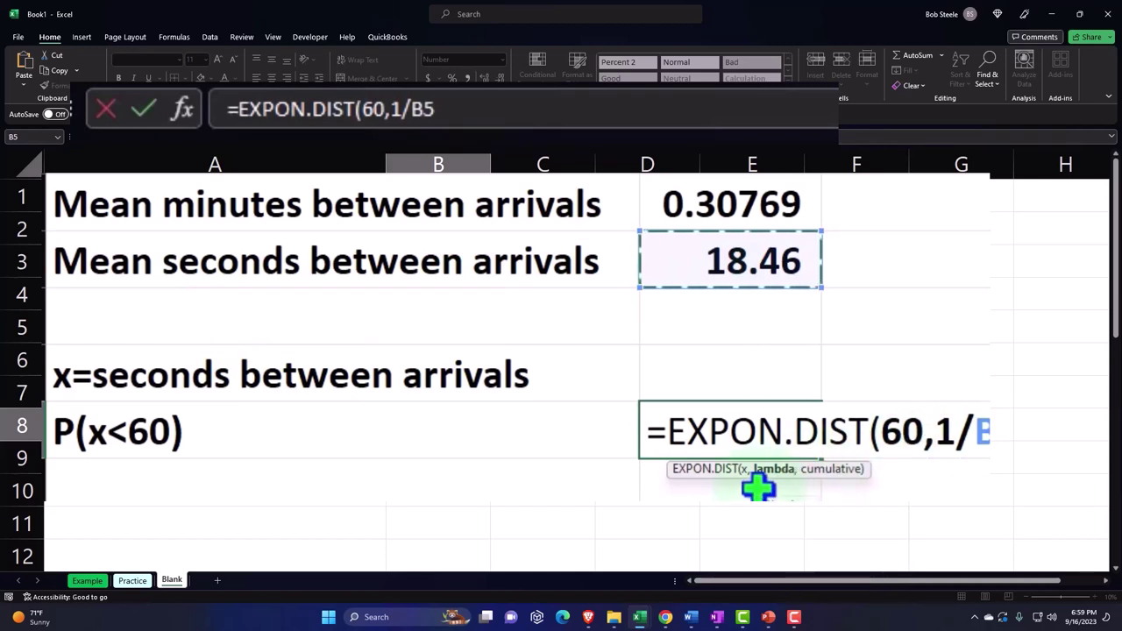
{"action": "type", "text": ","}
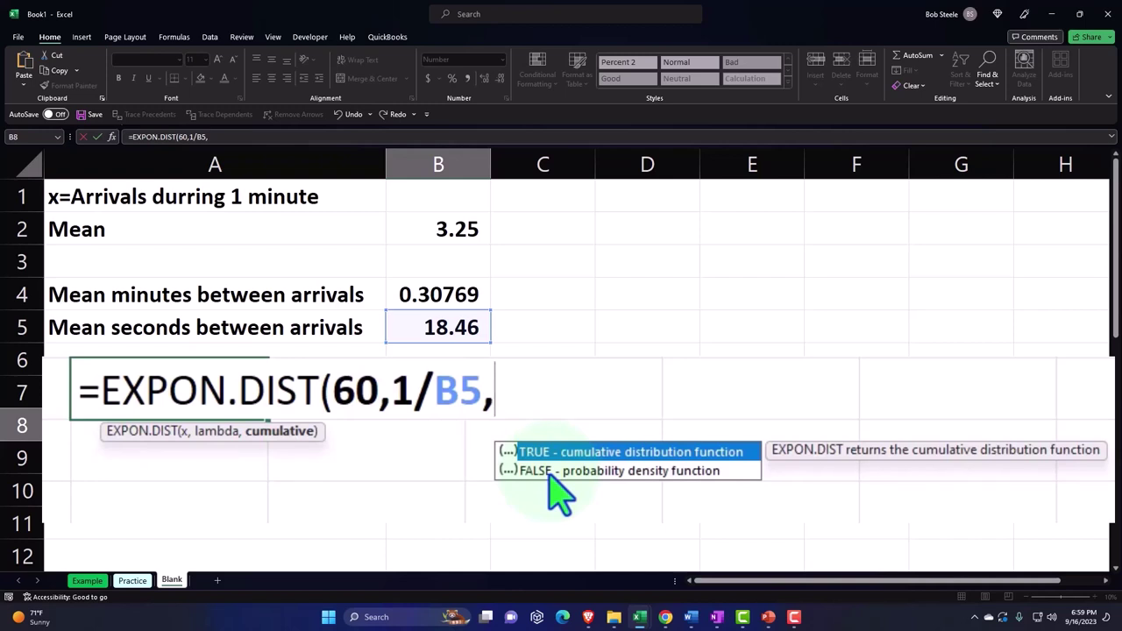
{"action": "type", "text": "1)"}
{"action": "key", "text": "Return"}
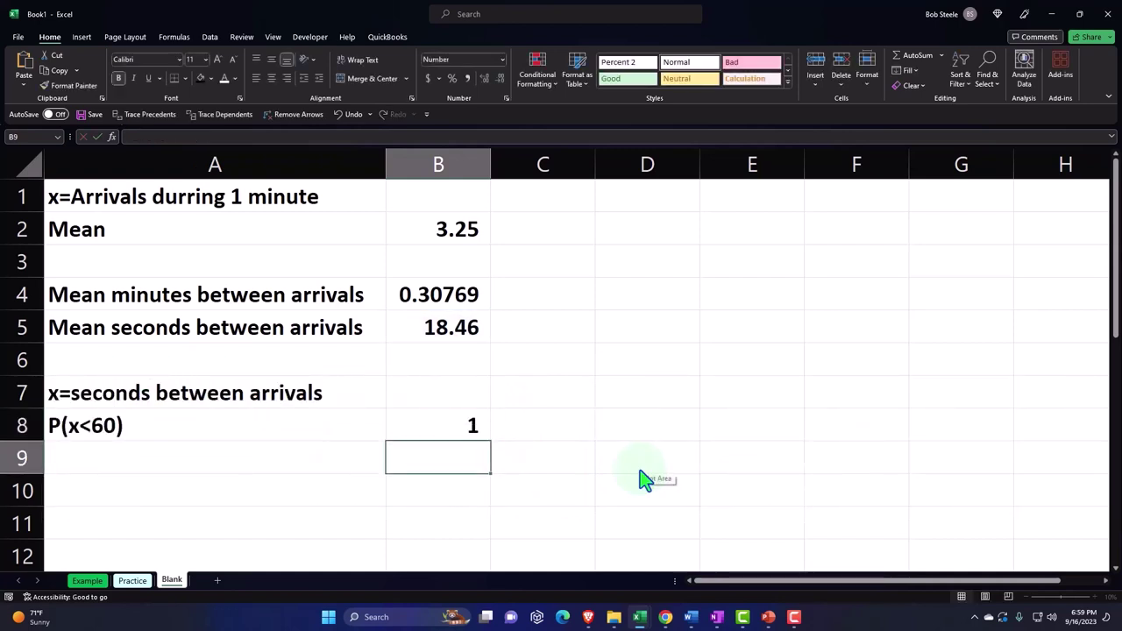
{"action": "left_click", "coordinate": [457, 425]}
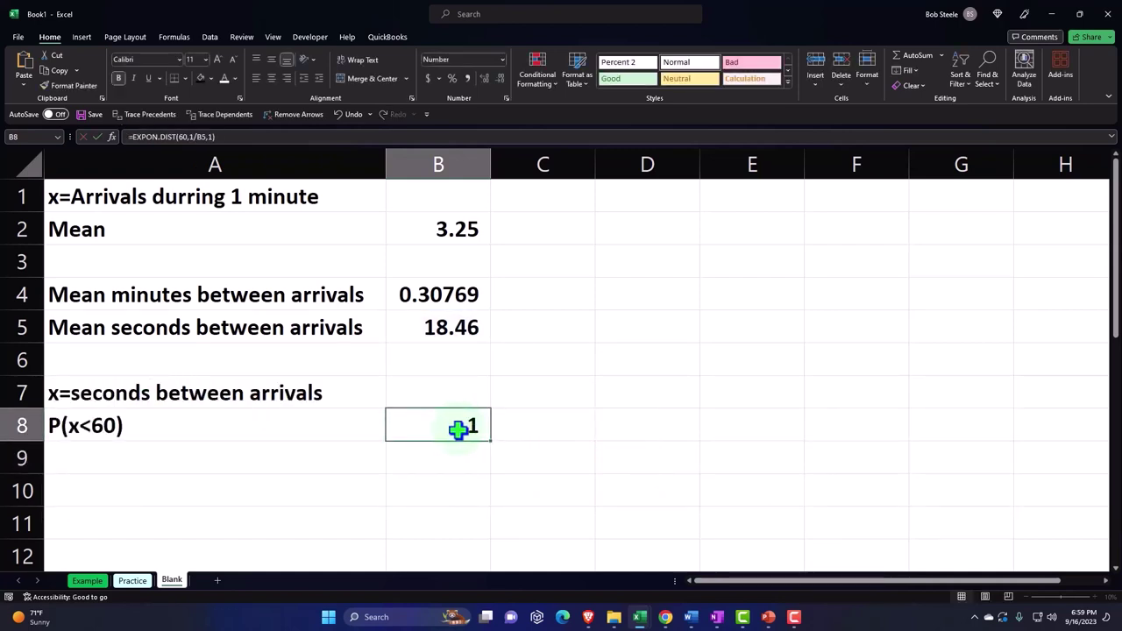
Show B8 as 96.12% in percent format and correct the A8 label to P(x<=60).
{"action": "left_click", "coordinate": [451, 79]}
{"action": "left_click", "coordinate": [485, 77]}
{"action": "left_click", "coordinate": [484, 77]}
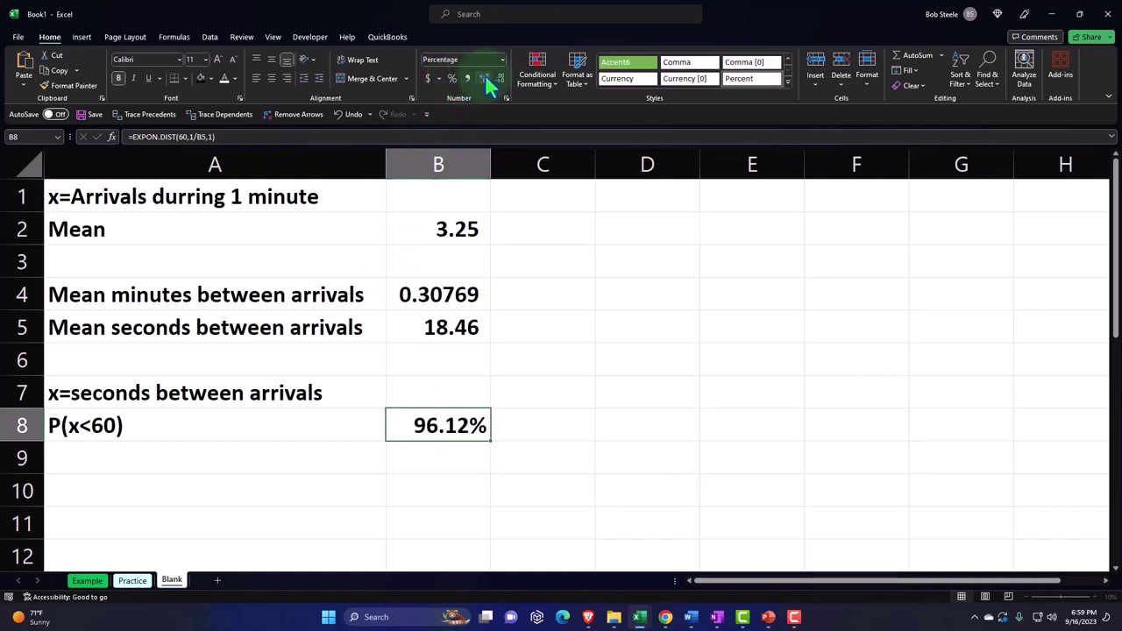
{"action": "double_click", "coordinate": [96, 425]}
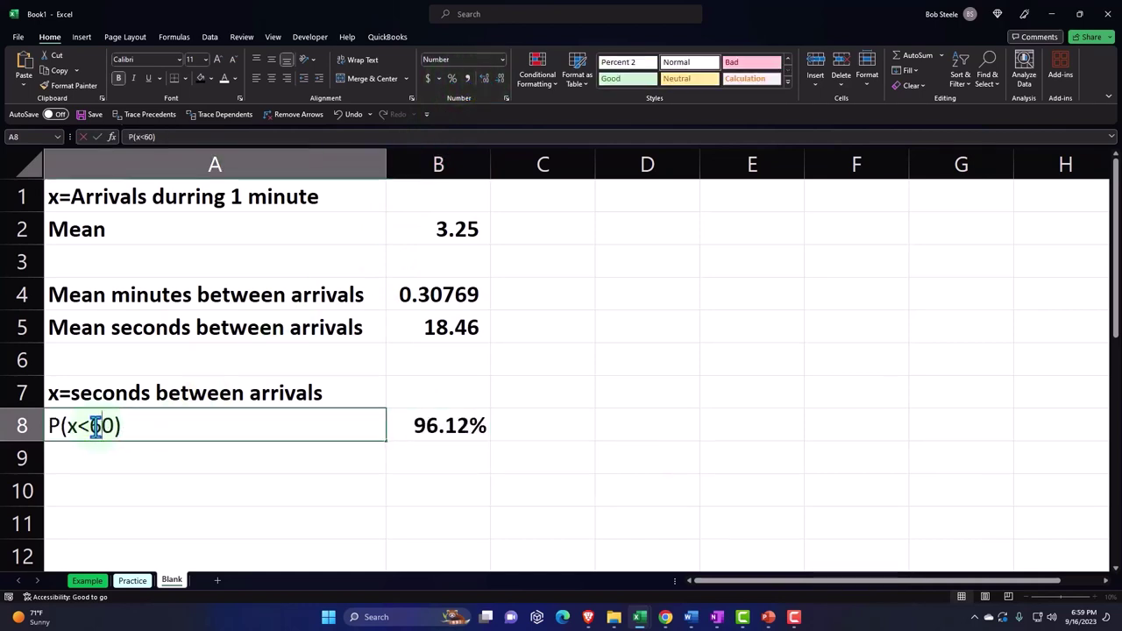
{"action": "type", "text": "="}
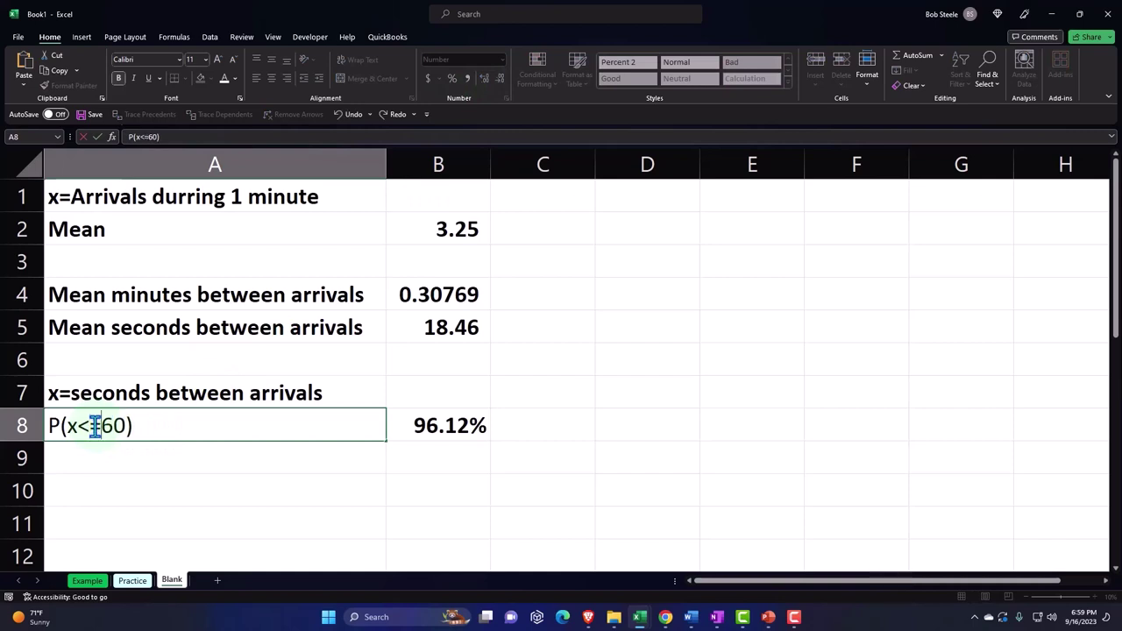
{"action": "key", "text": "Return"}
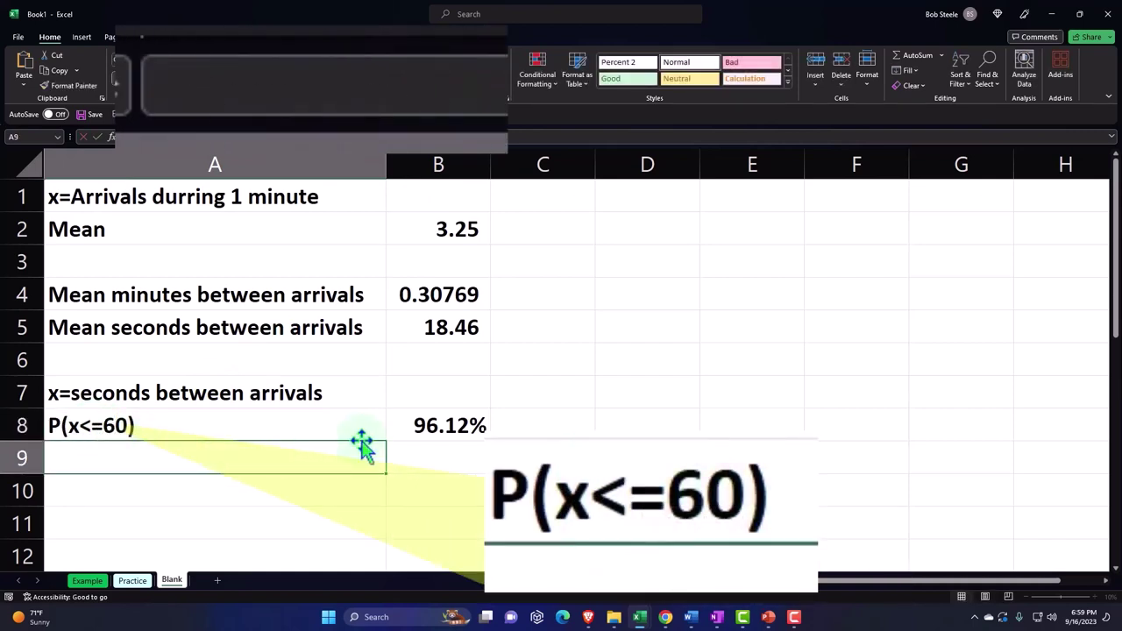
{"action": "left_click", "coordinate": [429, 430]}
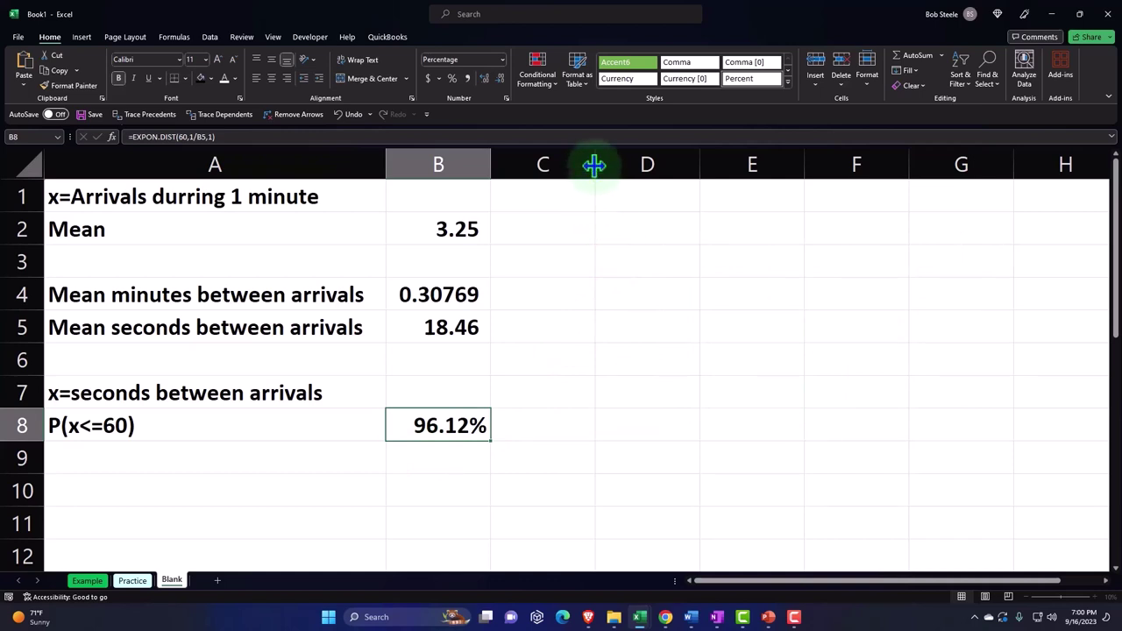
Narrow column C to a spacer and type the header 'x=Arrivals during 1 Minut' in D1.
{"action": "left_click_drag", "start_coordinate": [594, 165], "coordinate": [508, 166]}
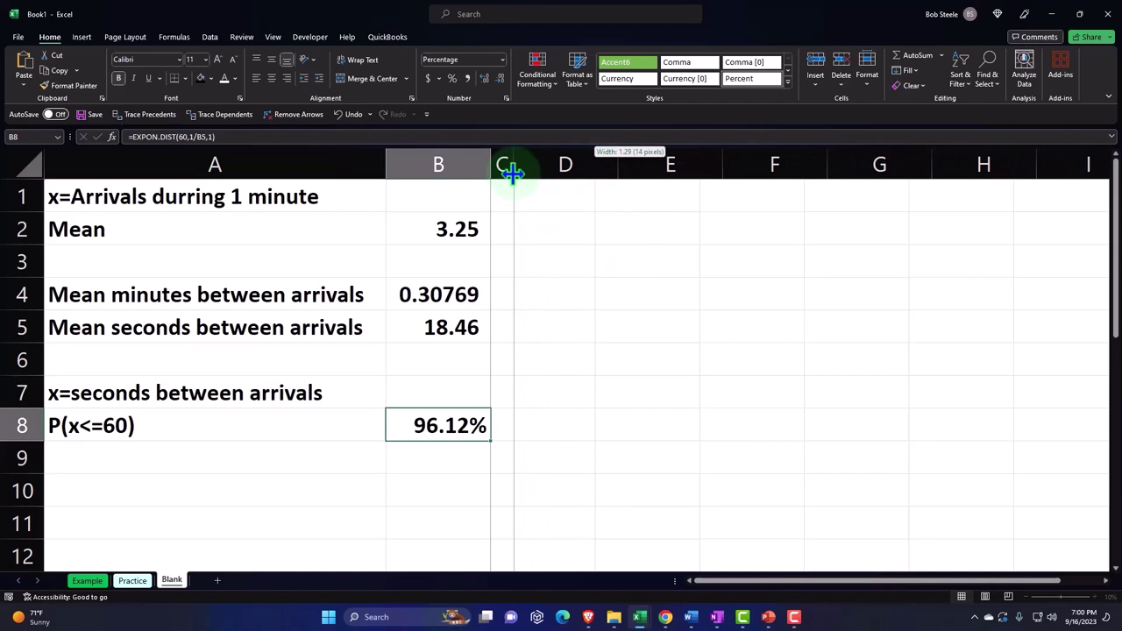
{"action": "left_click", "coordinate": [572, 198]}
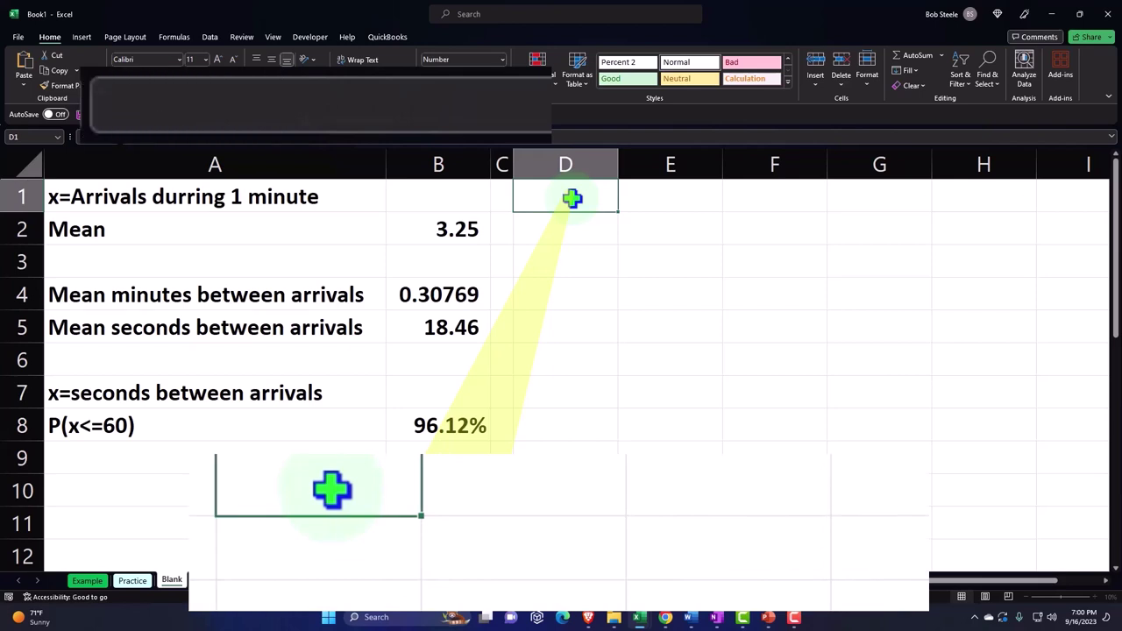
{"action": "type", "text": "x"}
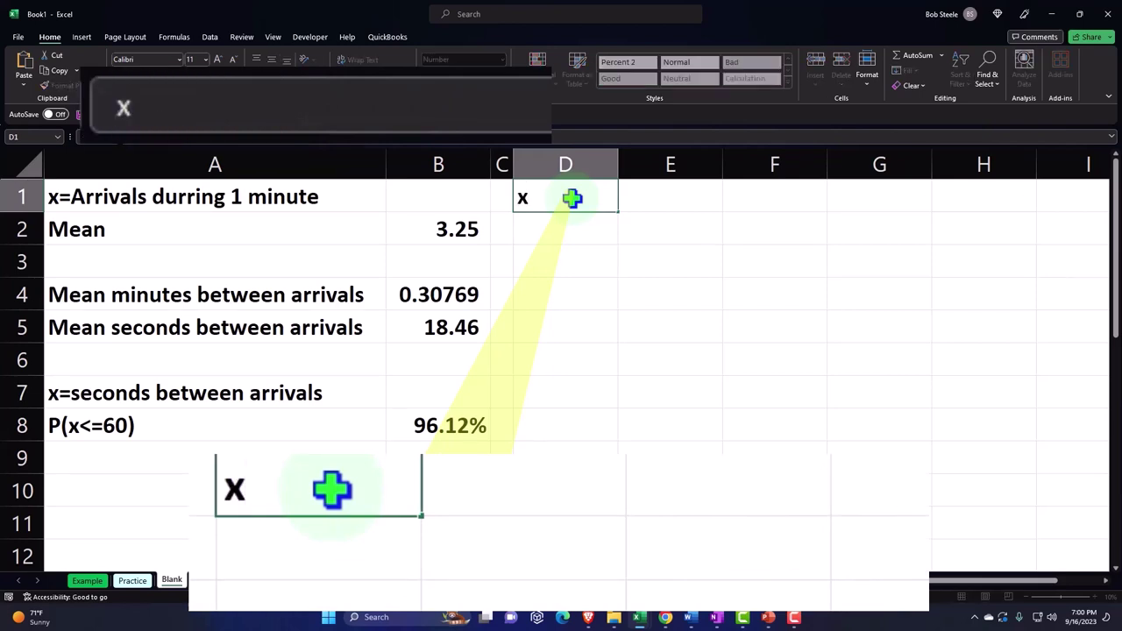
{"action": "type", "text": "="}
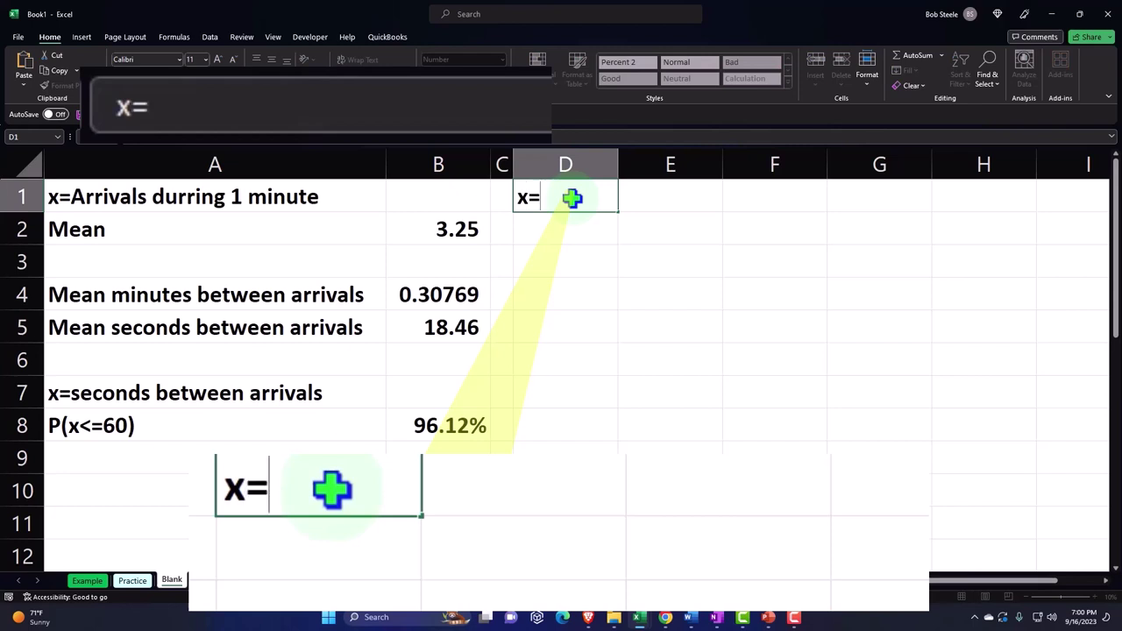
{"action": "type", "text": "Arri"}
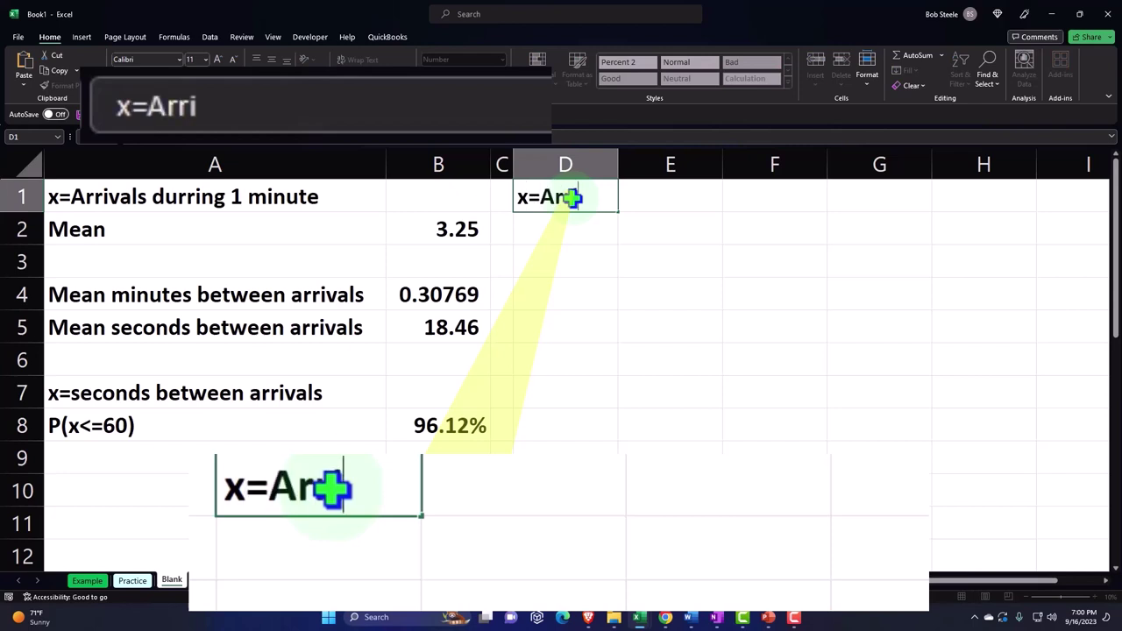
{"action": "type", "text": "vals duri"}
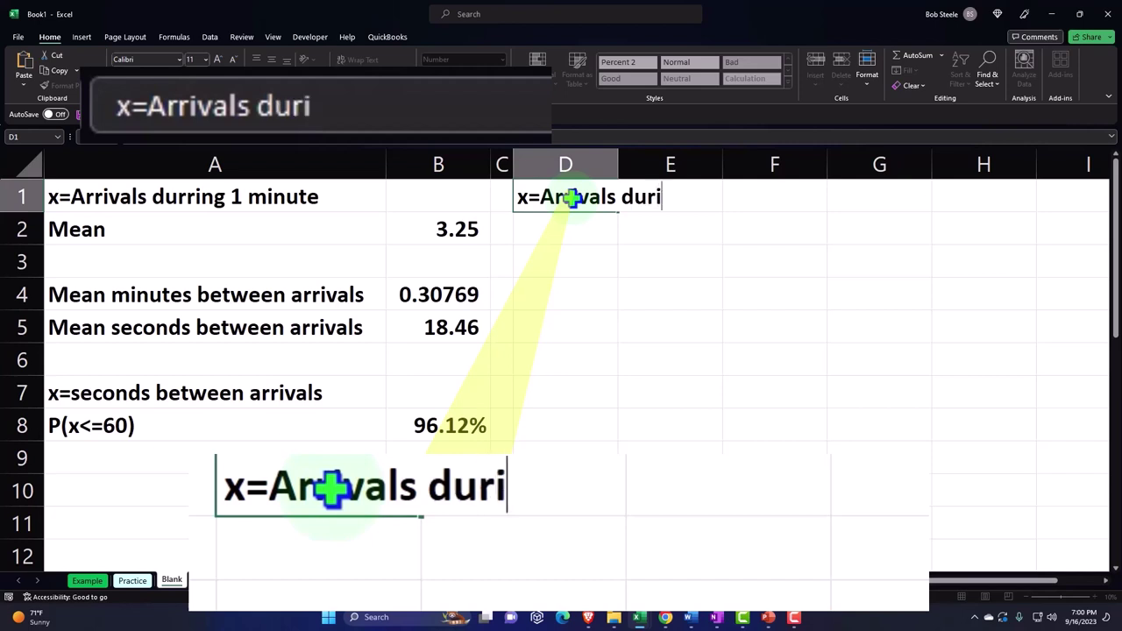
{"action": "type", "text": "ng 1 "}
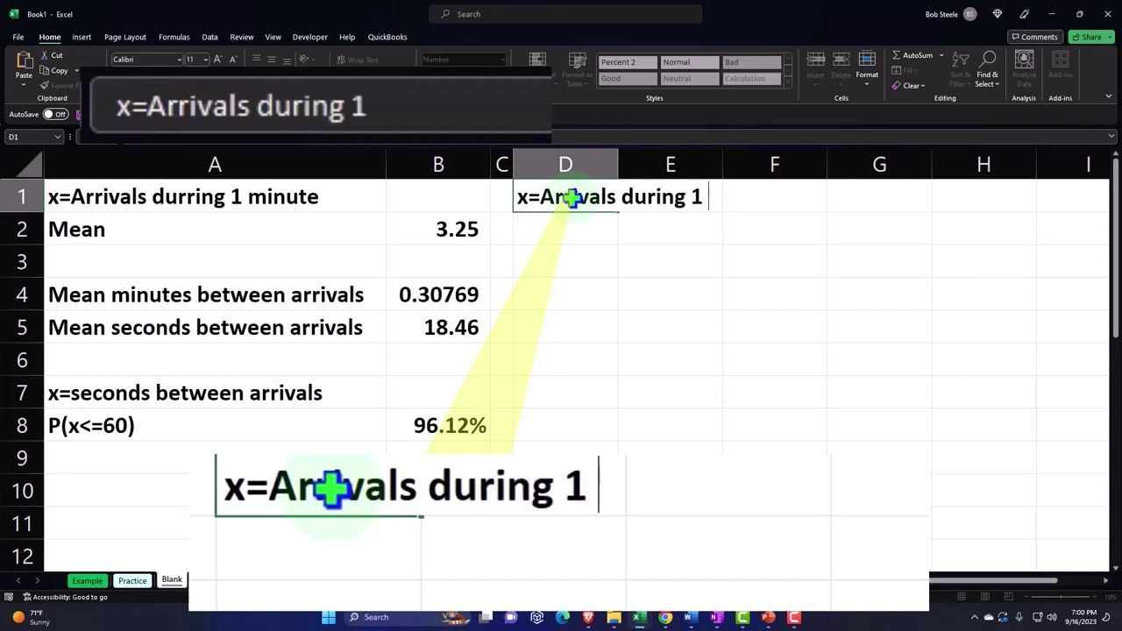
{"action": "type", "text": "Minut"}
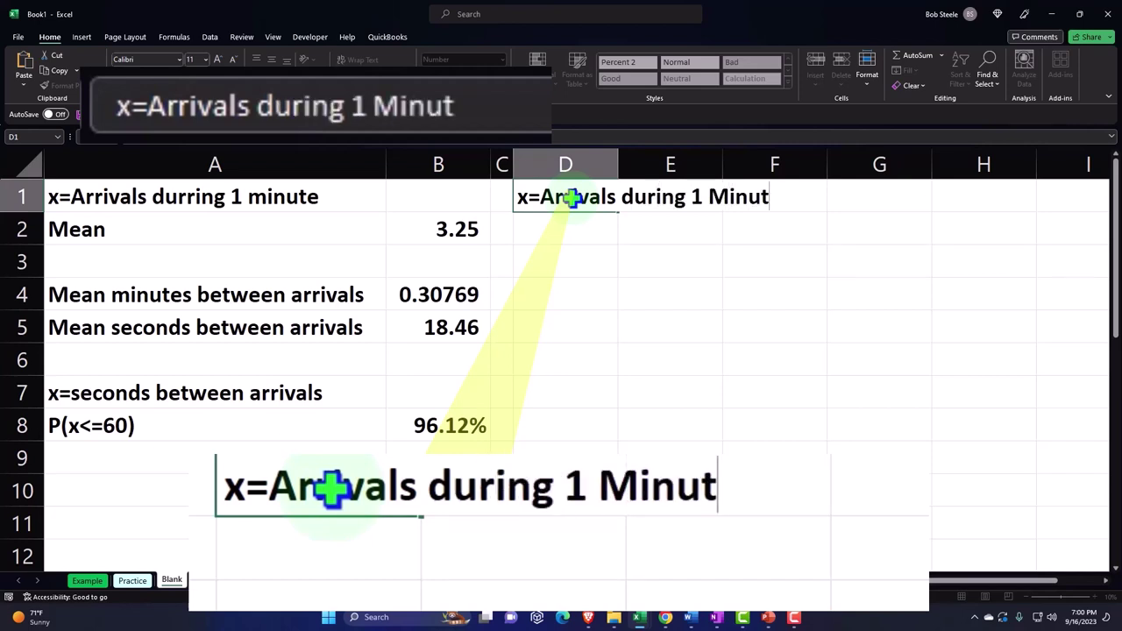
{"action": "key", "text": "Return"}
Wrap and centre the D1 header and fix it to read 'x=Arrivals during 1 Minute'.
{"action": "left_click", "coordinate": [571, 197]}
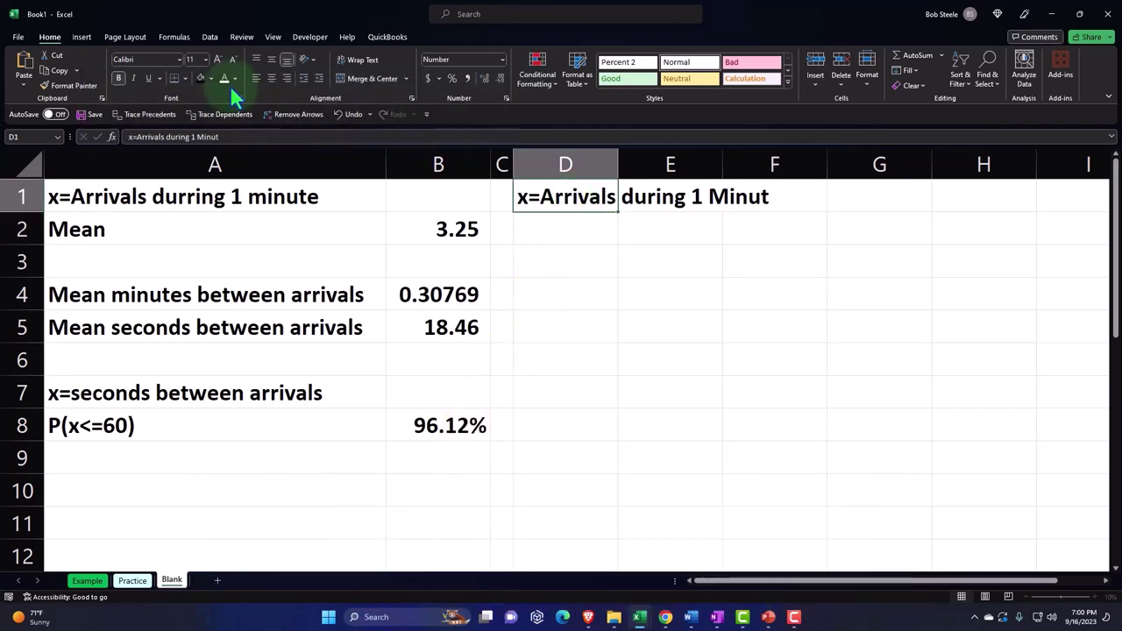
{"action": "left_click", "coordinate": [358, 61]}
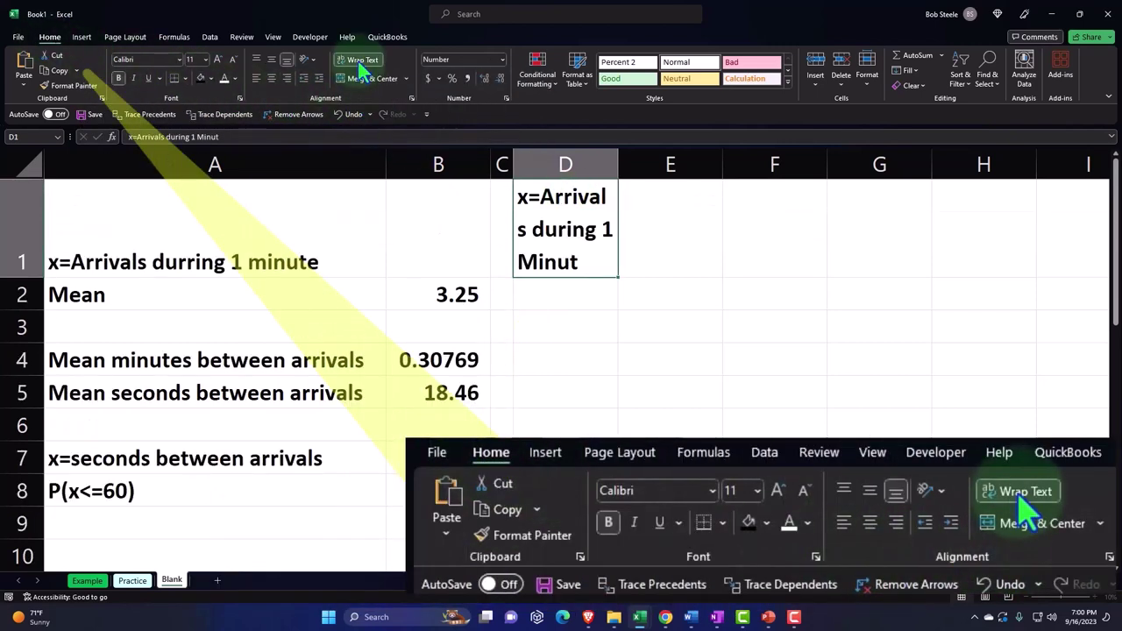
{"action": "left_click", "coordinate": [272, 79]}
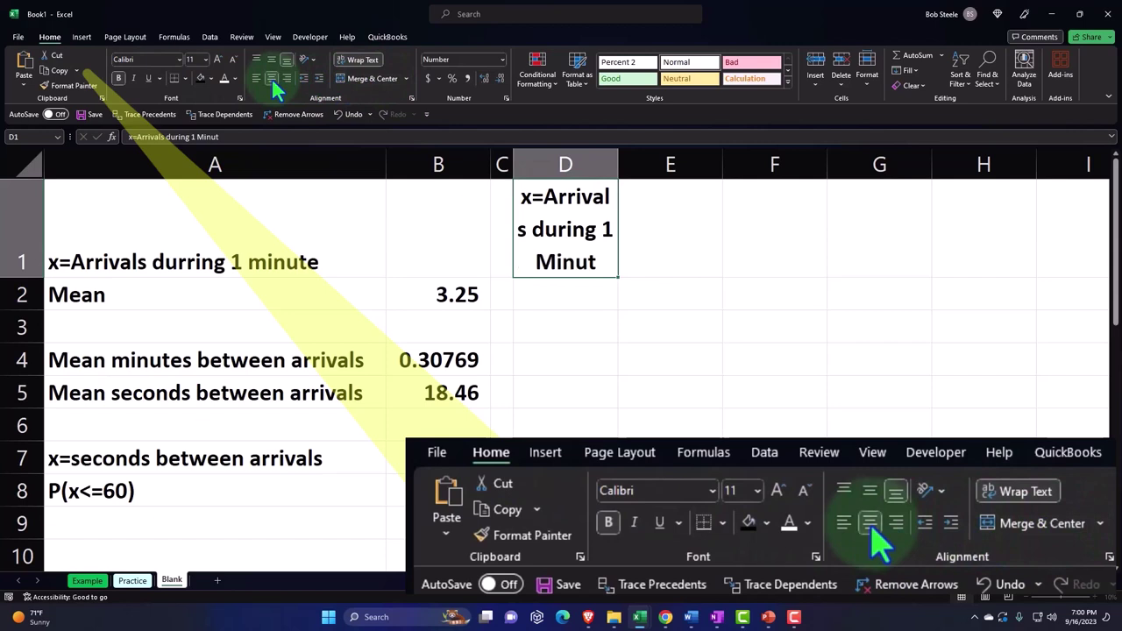
{"action": "double_click", "coordinate": [596, 261]}
{"action": "type", "text": "e"}
{"action": "key", "text": "Return"}
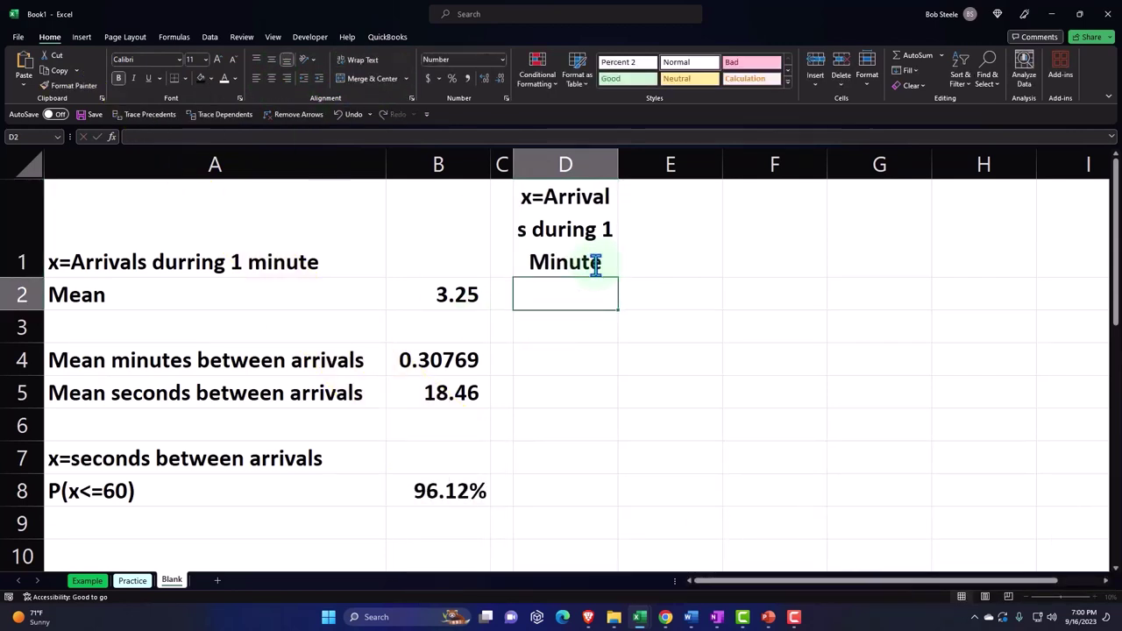
{"action": "key", "text": "Up"}
{"action": "key", "text": "Right"}
Enter 'P(x) Poisson Function' in E1, wrapped and centred.
{"action": "type", "text": "P"}
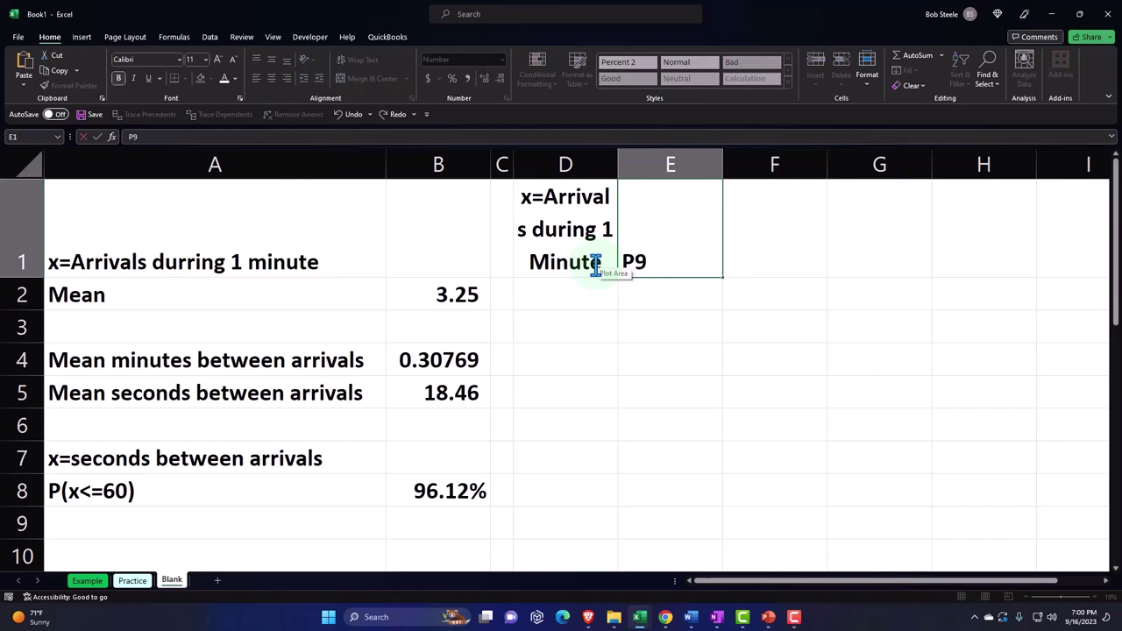
{"action": "type", "text": "9"}
{"action": "key", "text": "BackSpace"}
{"action": "type", "text": "(x"}
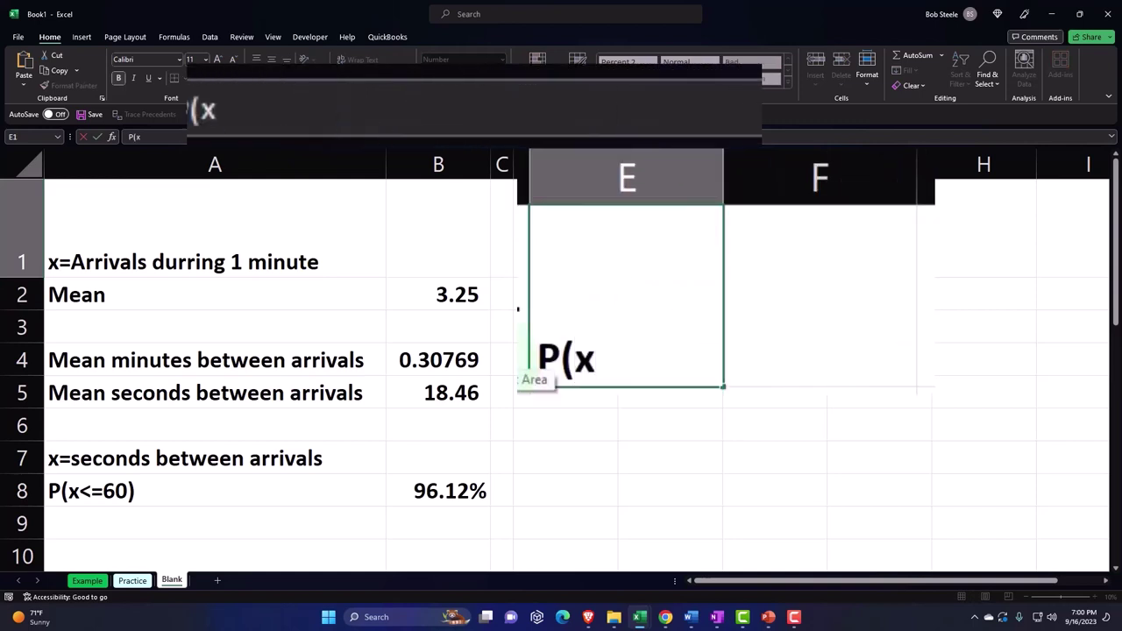
{"action": "type", "text": ")"}
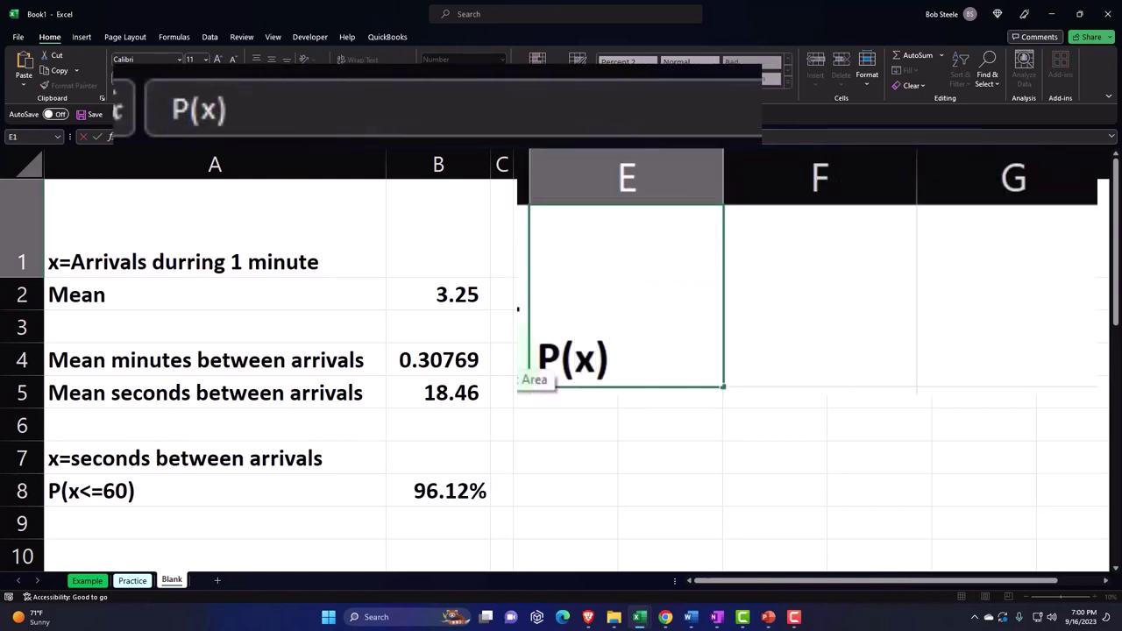
{"action": "type", "text": " Poisson"}
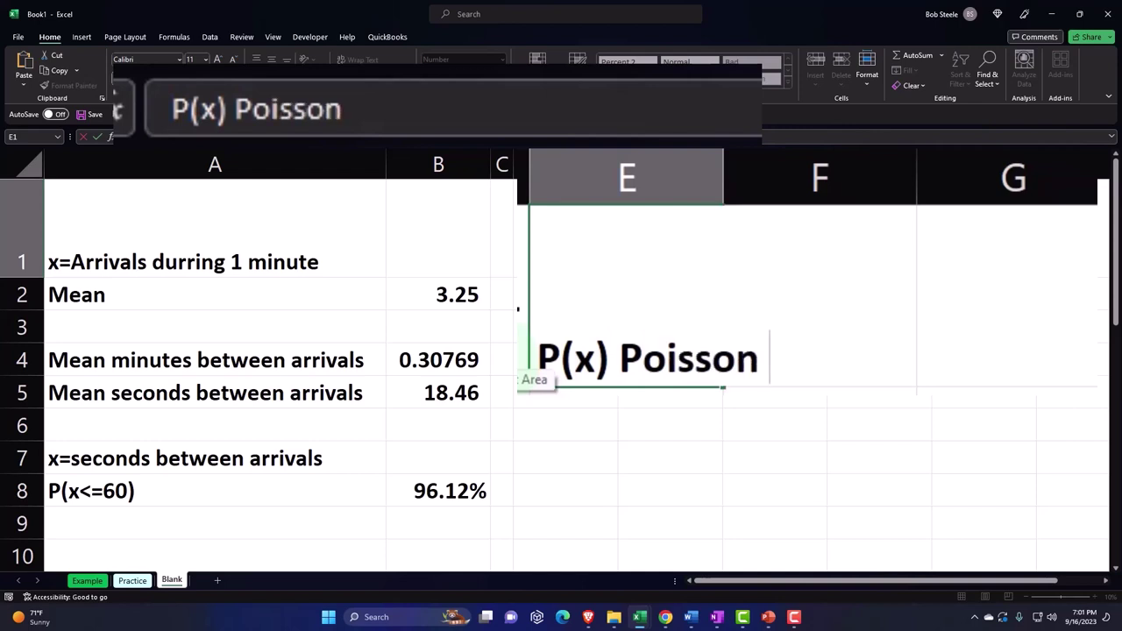
{"action": "type", "text": " Func"}
{"action": "type", "text": "tion"}
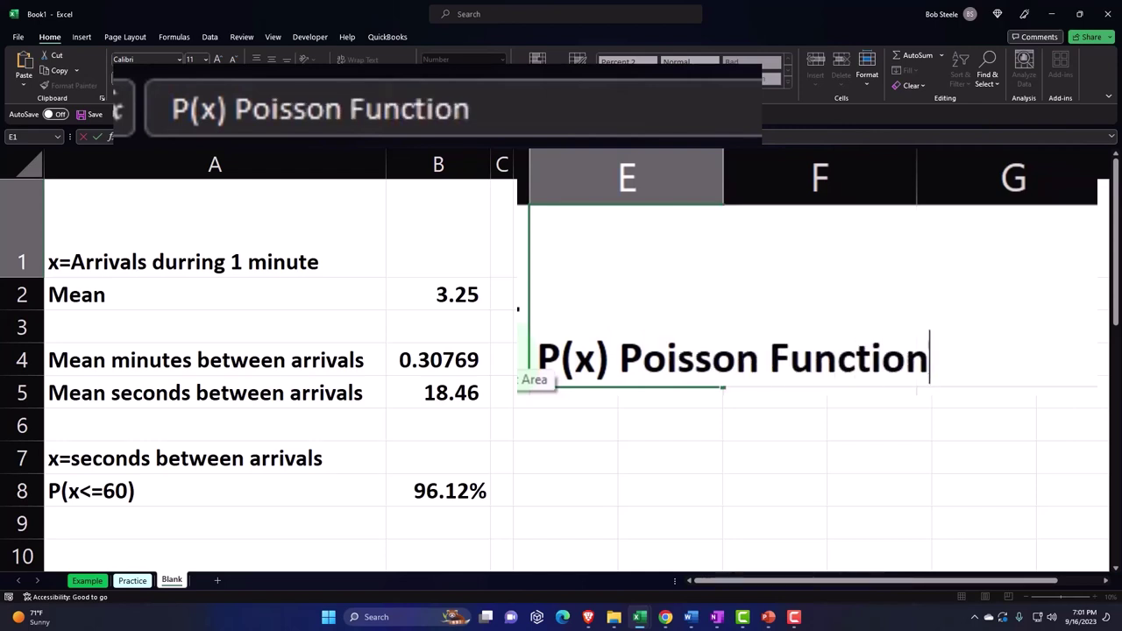
{"action": "key", "text": "Return"}
{"action": "key", "text": "Up"}
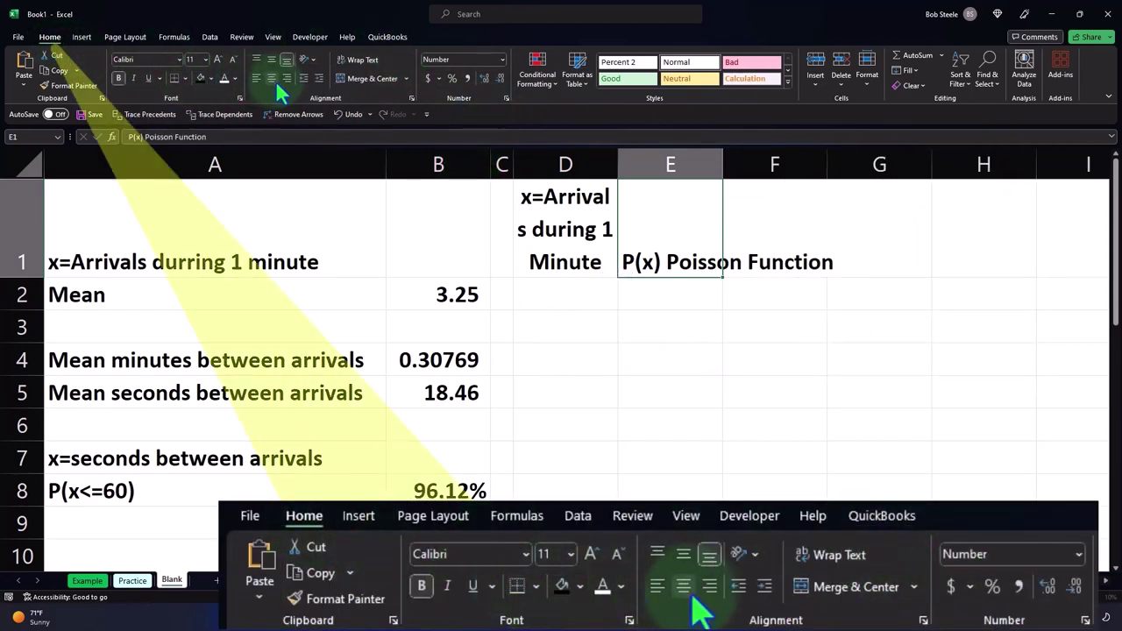
{"action": "left_click", "coordinate": [355, 60]}
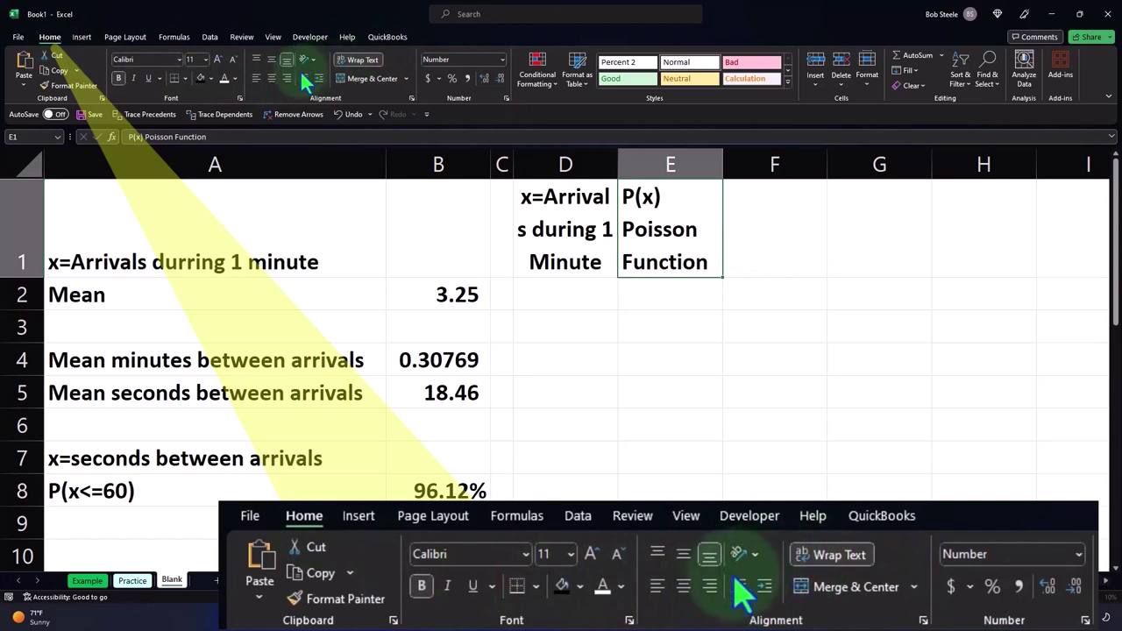
{"action": "left_click", "coordinate": [271, 78]}
Give the D1:E1 headers a black fill with white text.
{"action": "left_click", "coordinate": [587, 226]}
{"action": "left_click_drag", "start_coordinate": [587, 226], "coordinate": [646, 227]}
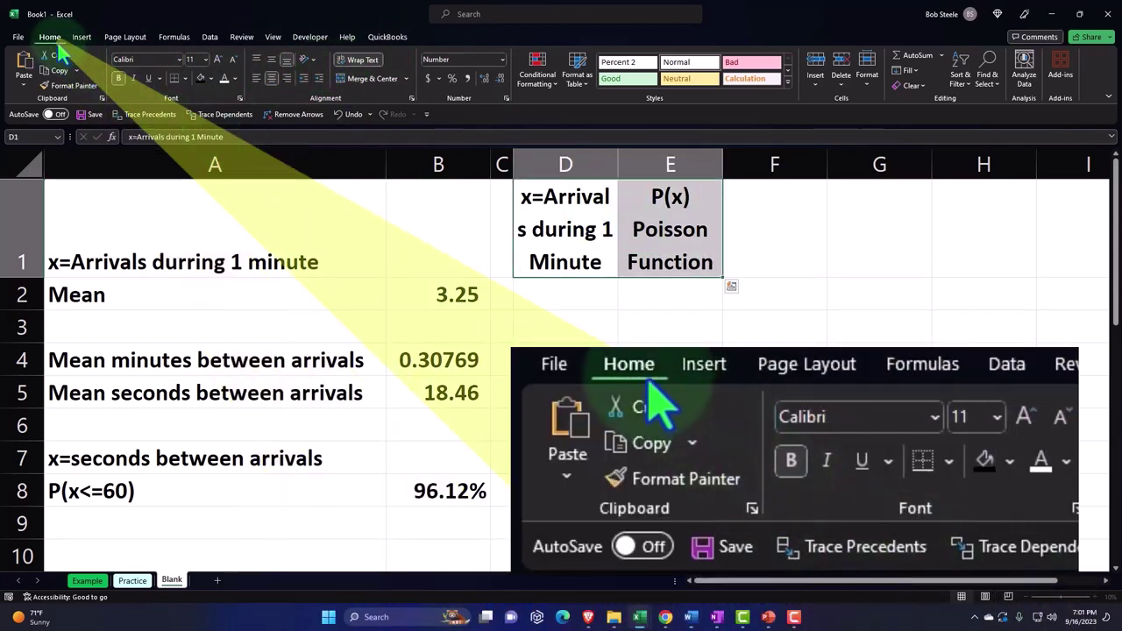
{"action": "left_click", "coordinate": [200, 77]}
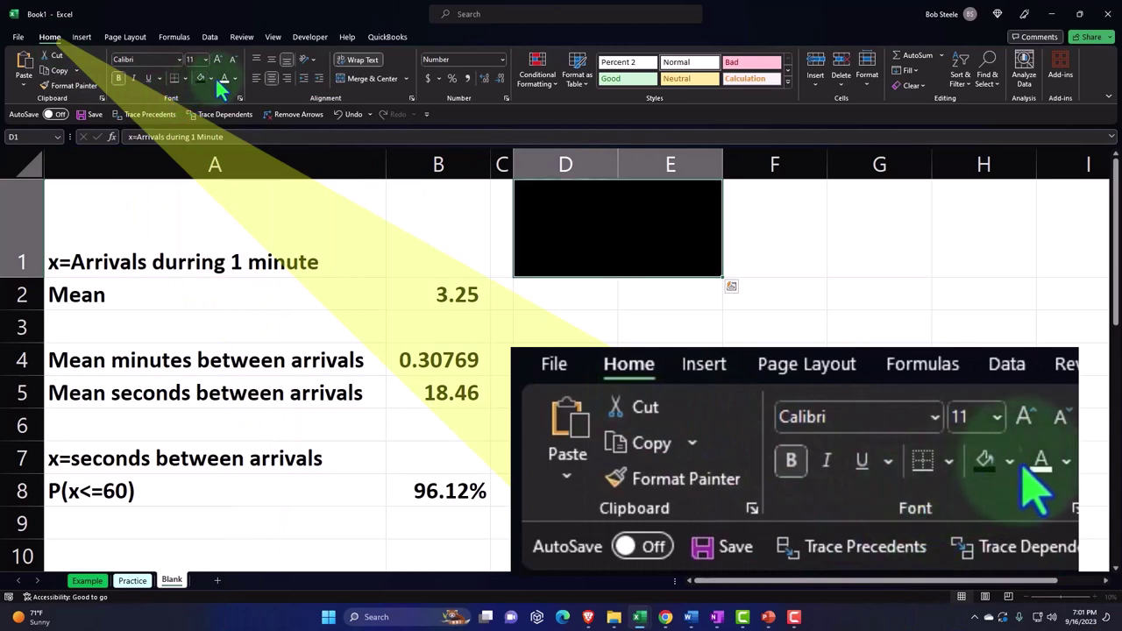
{"action": "left_click", "coordinate": [224, 78]}
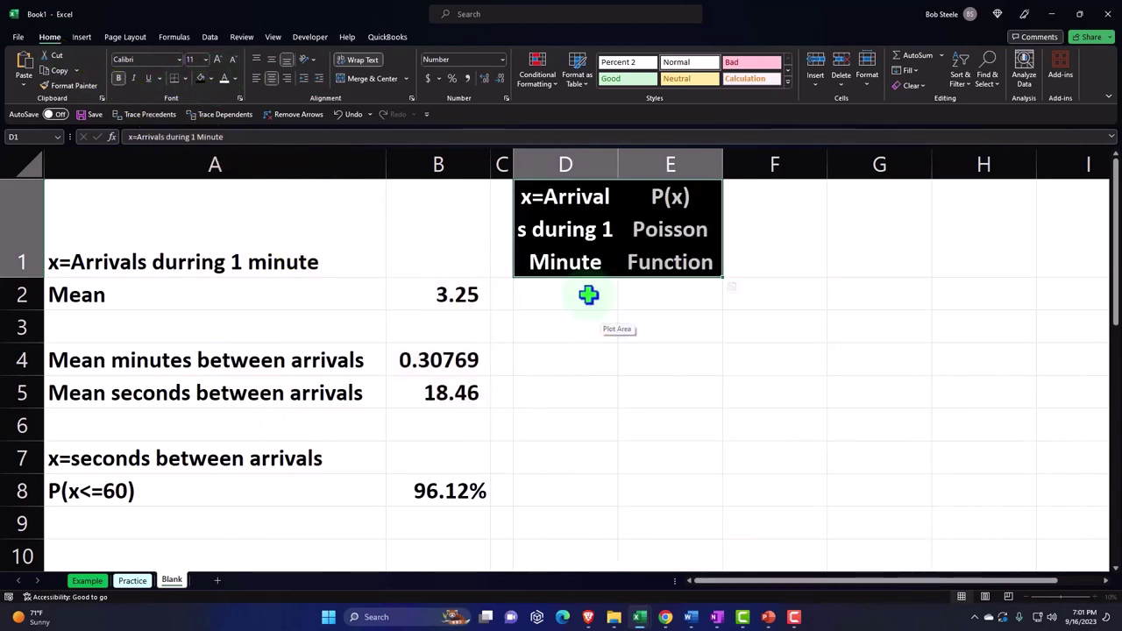
{"action": "left_click", "coordinate": [588, 294]}
Type 'Rows for Poisson' in A10 and enter 29 next to it in B10.
{"action": "scroll", "coordinate": [587, 295], "scroll_direction": "down", "scroll_amount": 3}
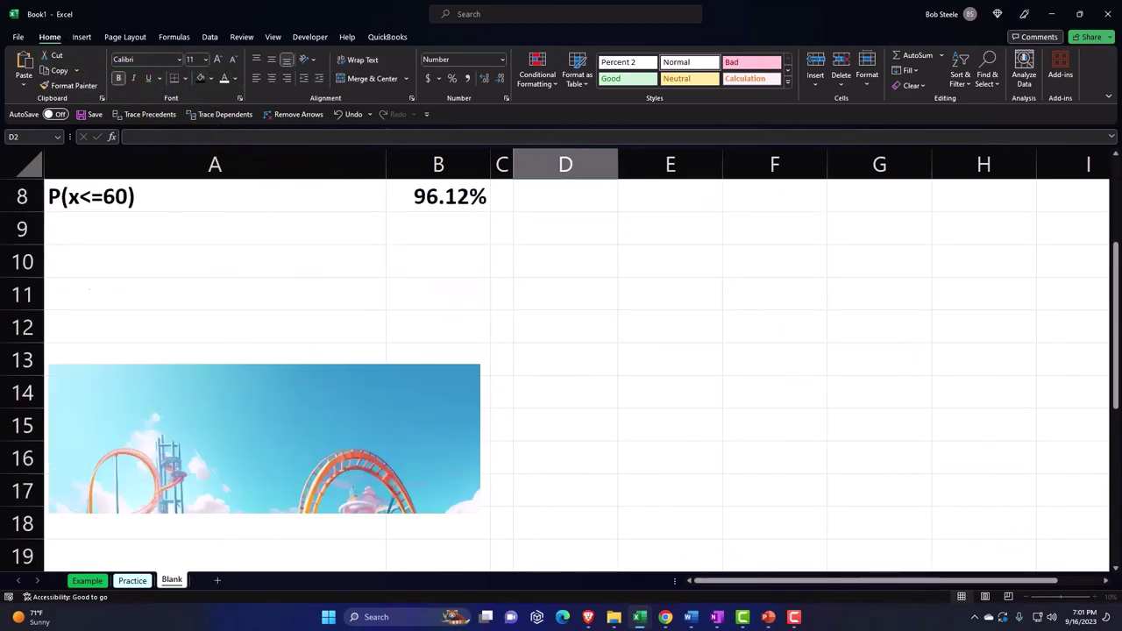
{"action": "scroll", "coordinate": [588, 294], "scroll_direction": "up", "scroll_amount": 3}
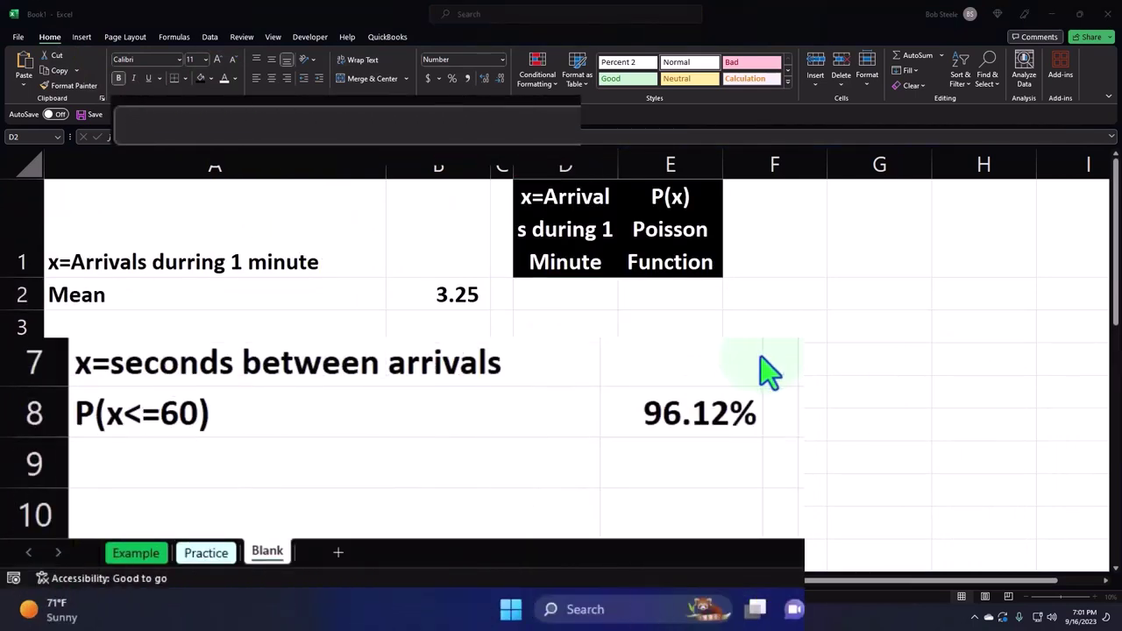
{"action": "left_click", "coordinate": [205, 500]}
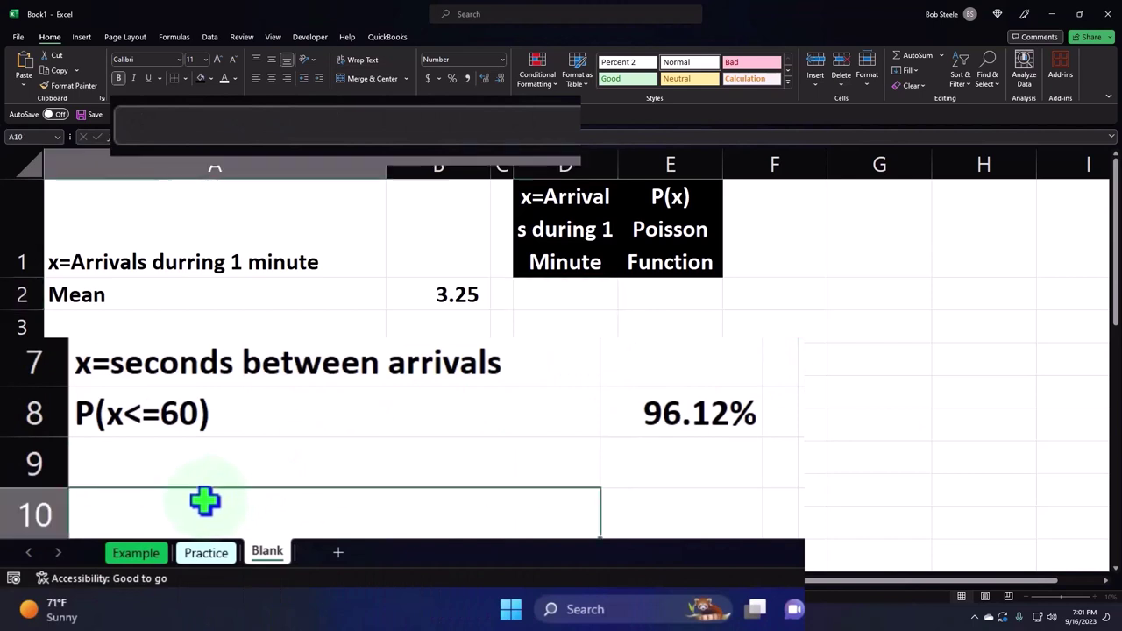
{"action": "type", "text": "R"}
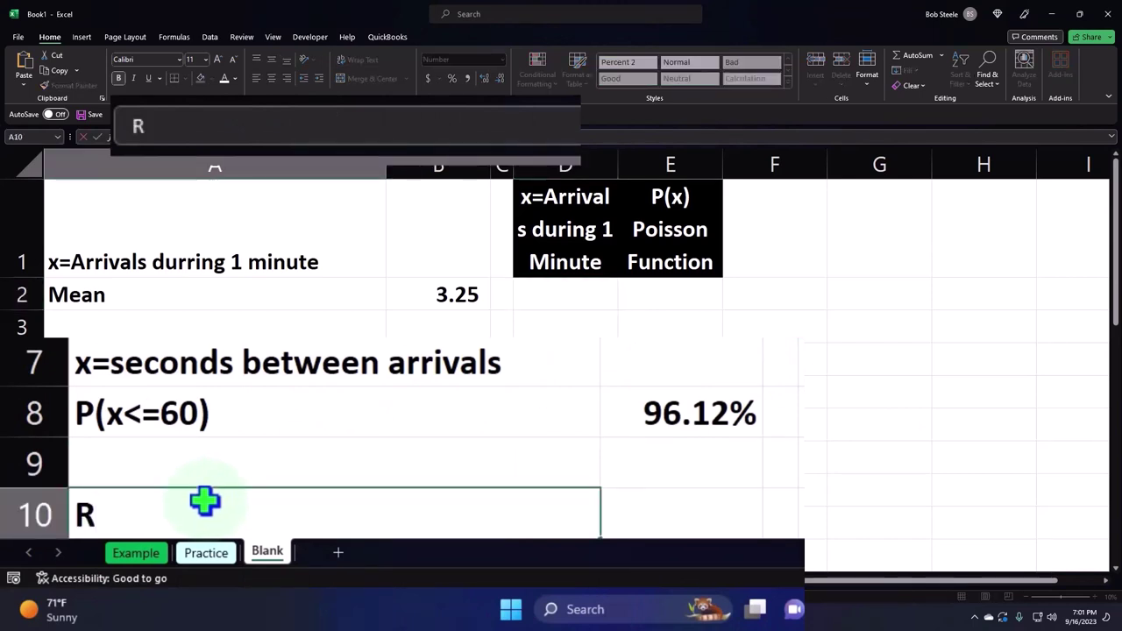
{"action": "type", "text": "ows for P"}
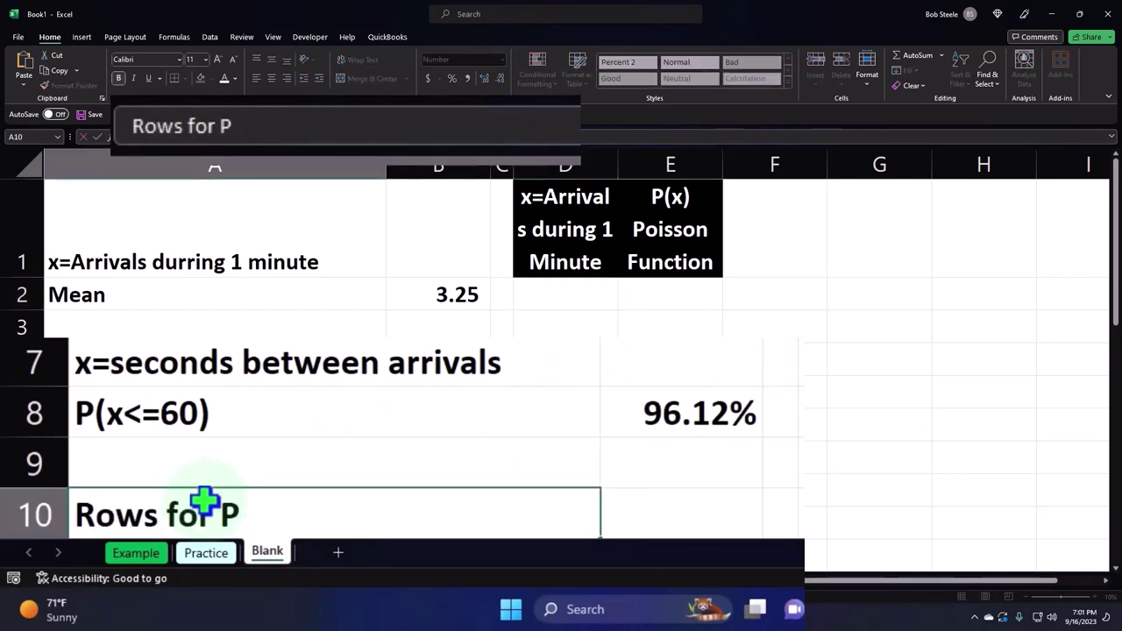
{"action": "type", "text": "oisson"}
{"action": "key", "text": "Tab"}
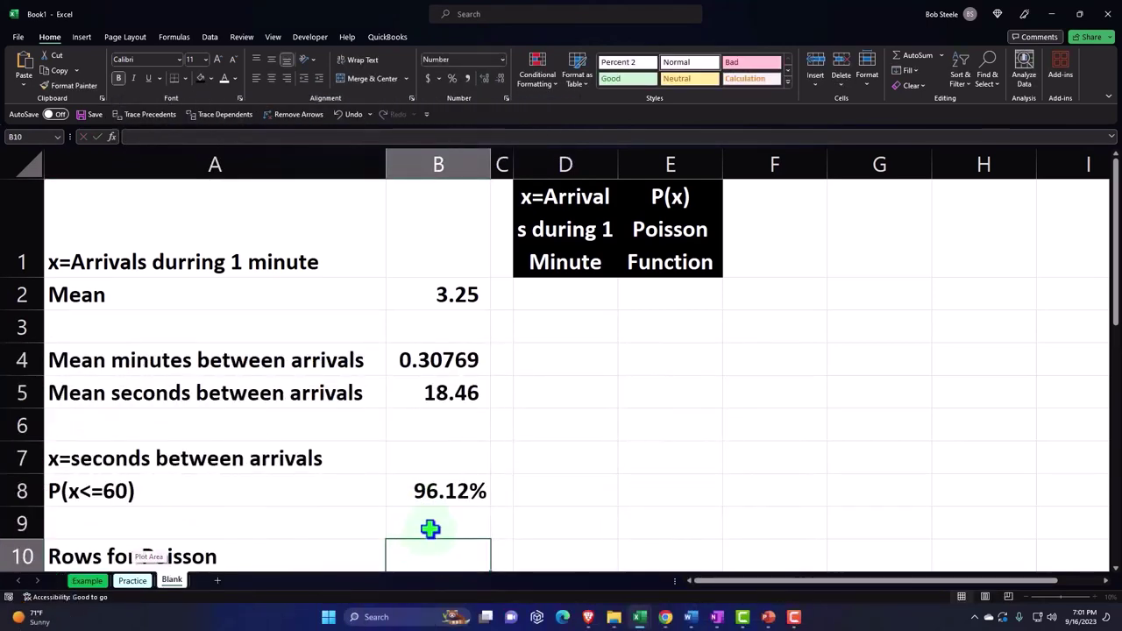
{"action": "scroll", "coordinate": [429, 528], "scroll_direction": "down", "scroll_amount": 1}
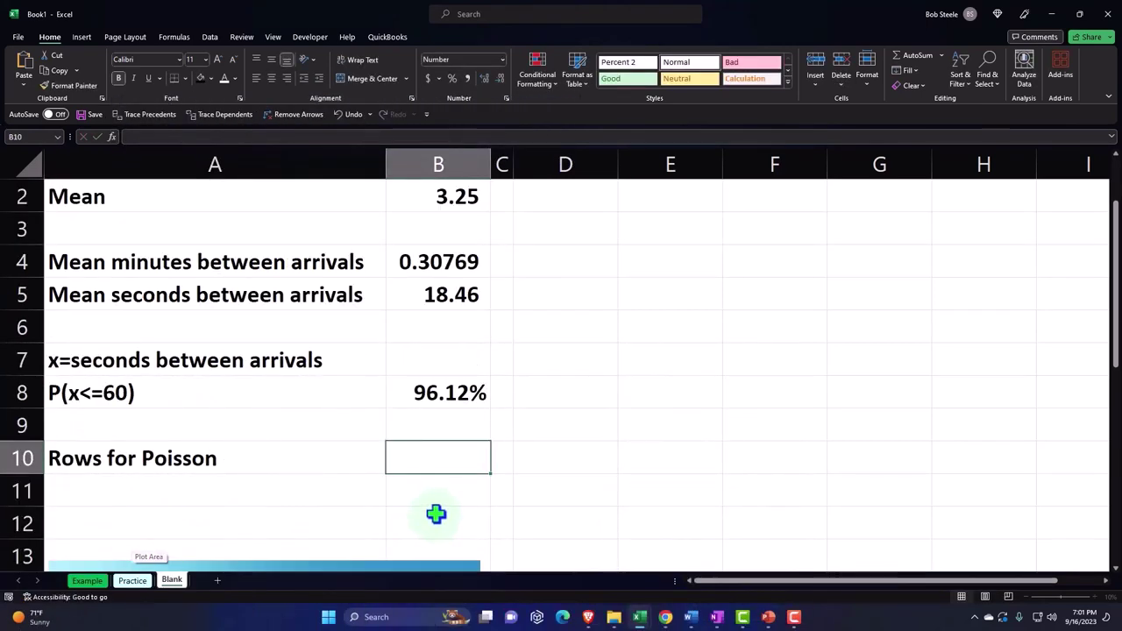
{"action": "scroll", "coordinate": [436, 514], "scroll_direction": "down", "scroll_amount": 2}
{"action": "scroll", "coordinate": [436, 514], "scroll_direction": "up", "scroll_amount": 3}
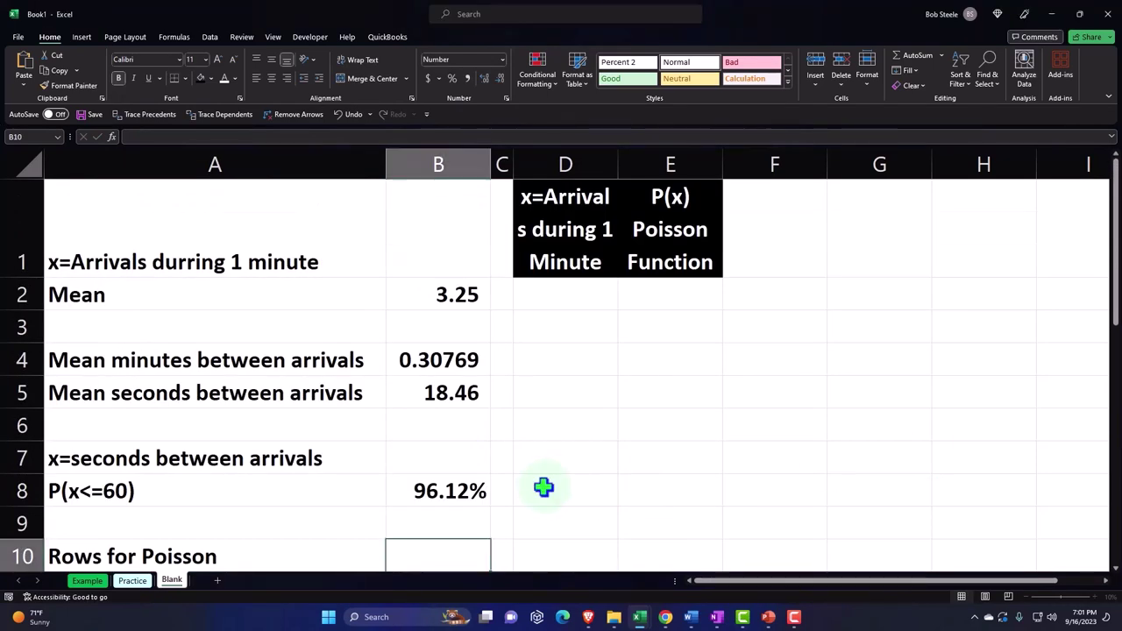
{"action": "scroll", "coordinate": [543, 488], "scroll_direction": "down", "scroll_amount": 1}
{"action": "type", "text": "29"}
{"action": "key", "text": "Return"}
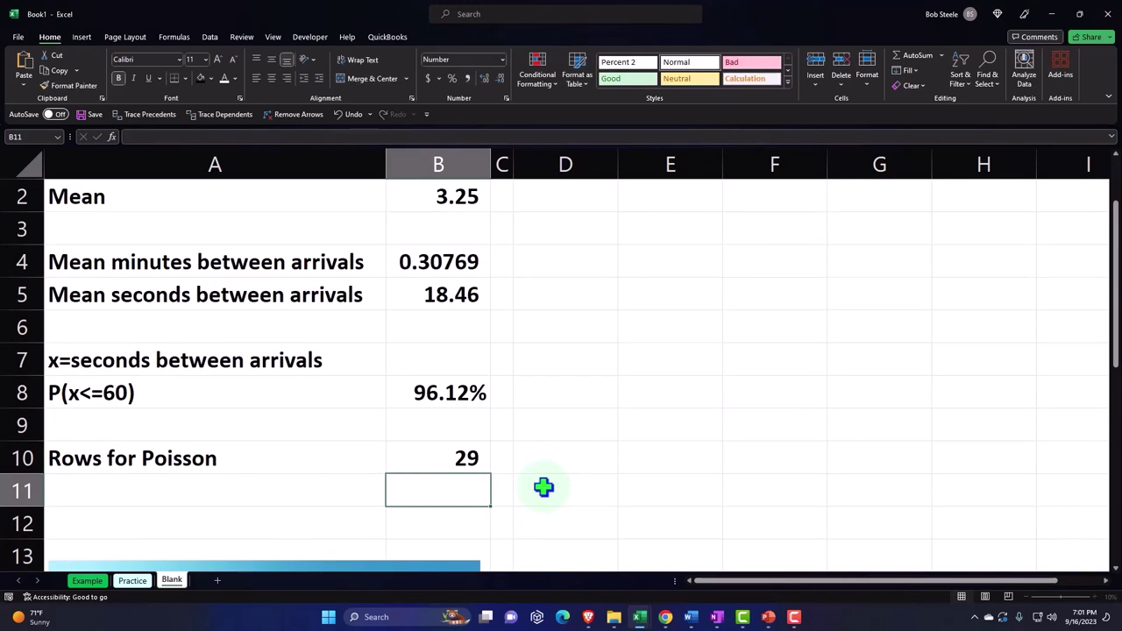
{"action": "scroll", "coordinate": [540, 486], "scroll_direction": "up", "scroll_amount": 1}
Enter starting arrival values 0, 1 and 2 in D2:D4.
{"action": "left_click", "coordinate": [573, 296]}
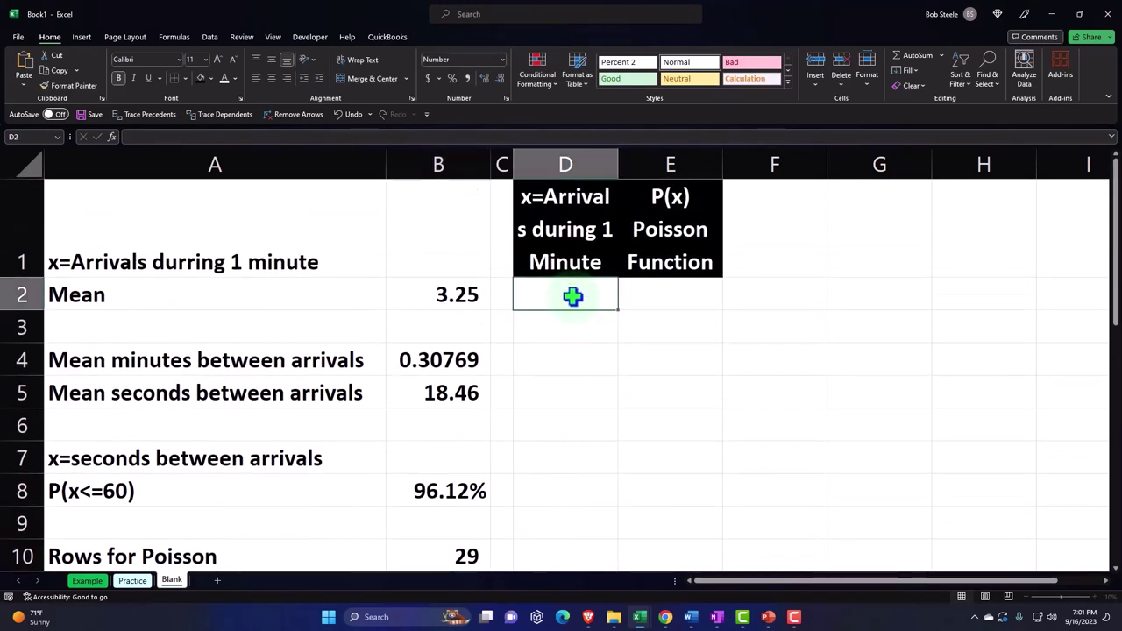
{"action": "type", "text": "0"}
{"action": "key", "text": "Return"}
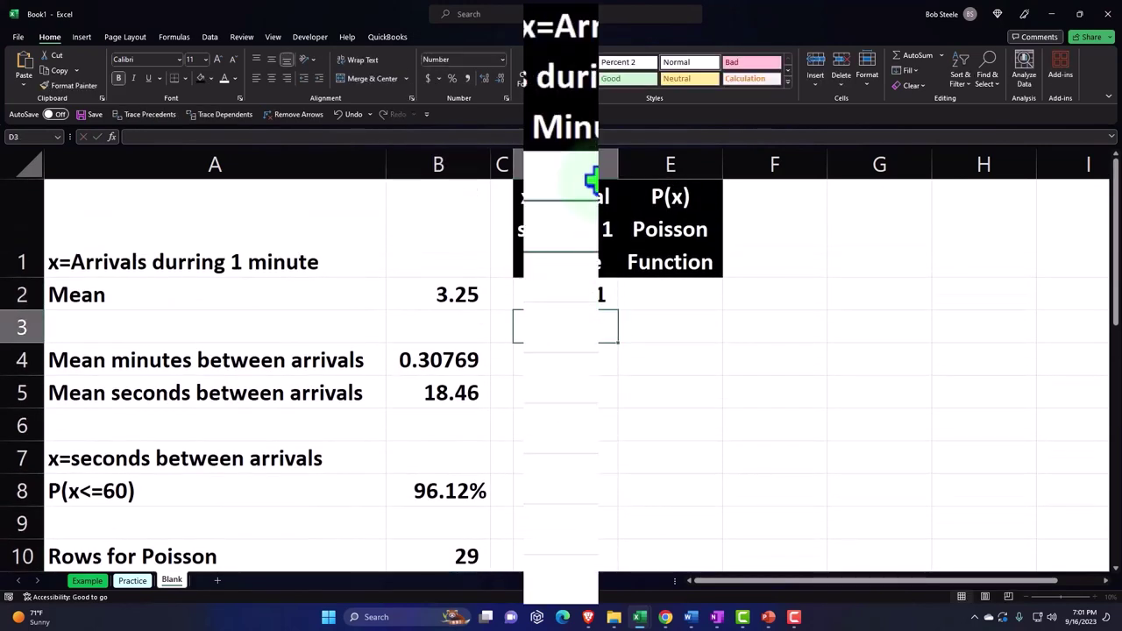
{"action": "type", "text": "1"}
{"action": "key", "text": "Return"}
{"action": "type", "text": "2"}
{"action": "key", "text": "Return"}
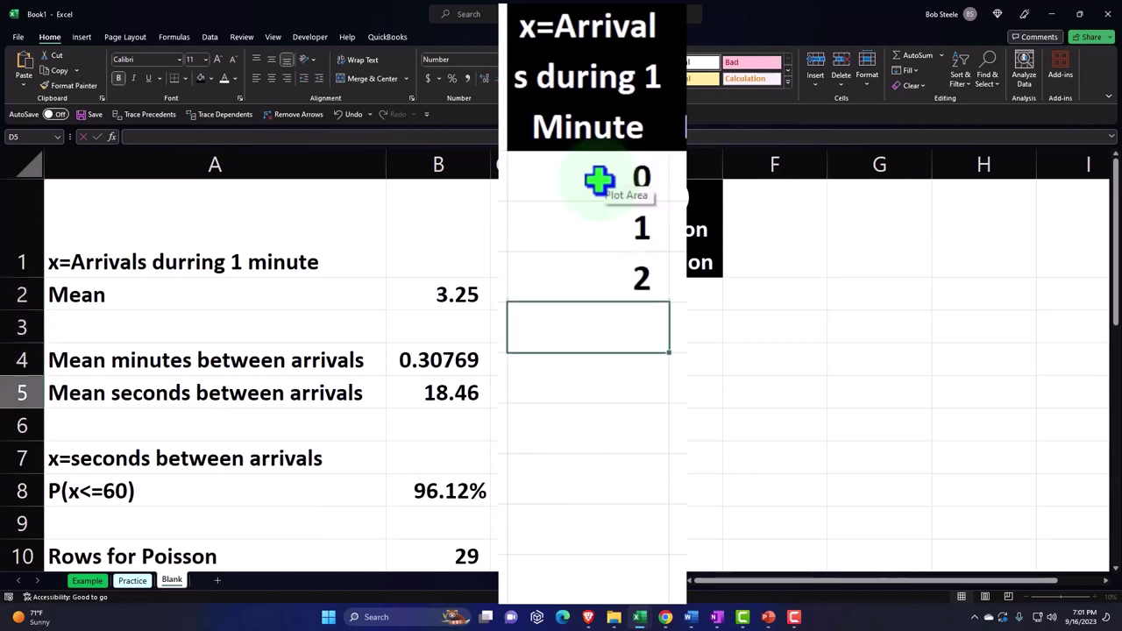
Replace the typed values with =SEQUENCE(B10+1,,0) in D2 so counts 0–29 spill down.
{"action": "left_click_drag", "start_coordinate": [601, 180], "coordinate": [673, 442]}
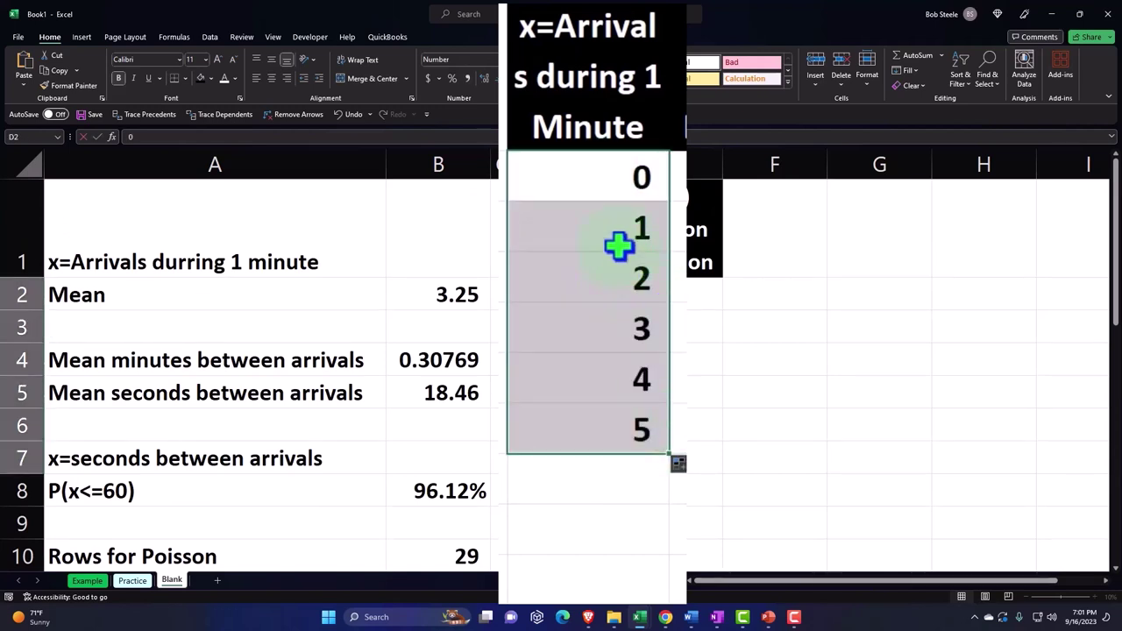
{"action": "key", "text": "Delete"}
{"action": "key", "text": "shift+BackSpace"}
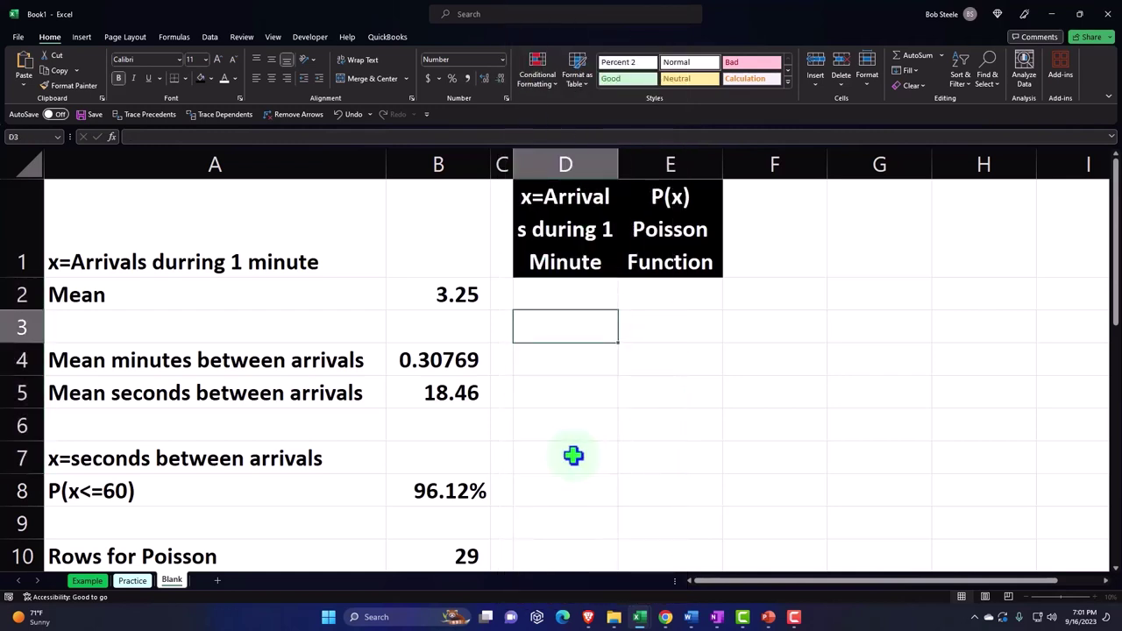
{"action": "type", "text": "="}
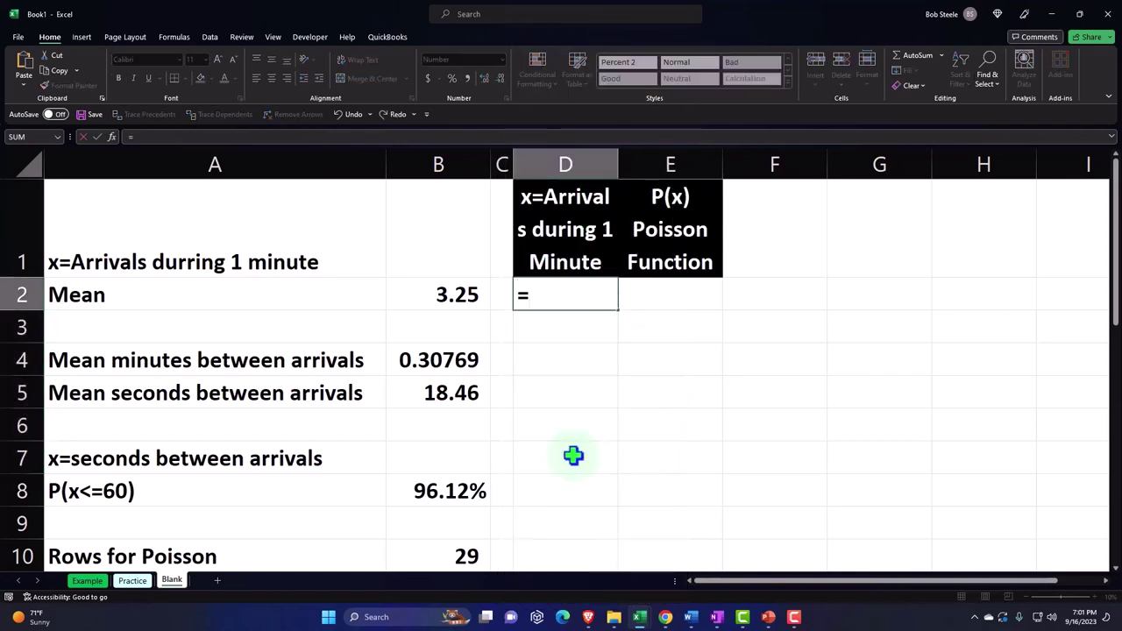
{"action": "type", "text": "seq"}
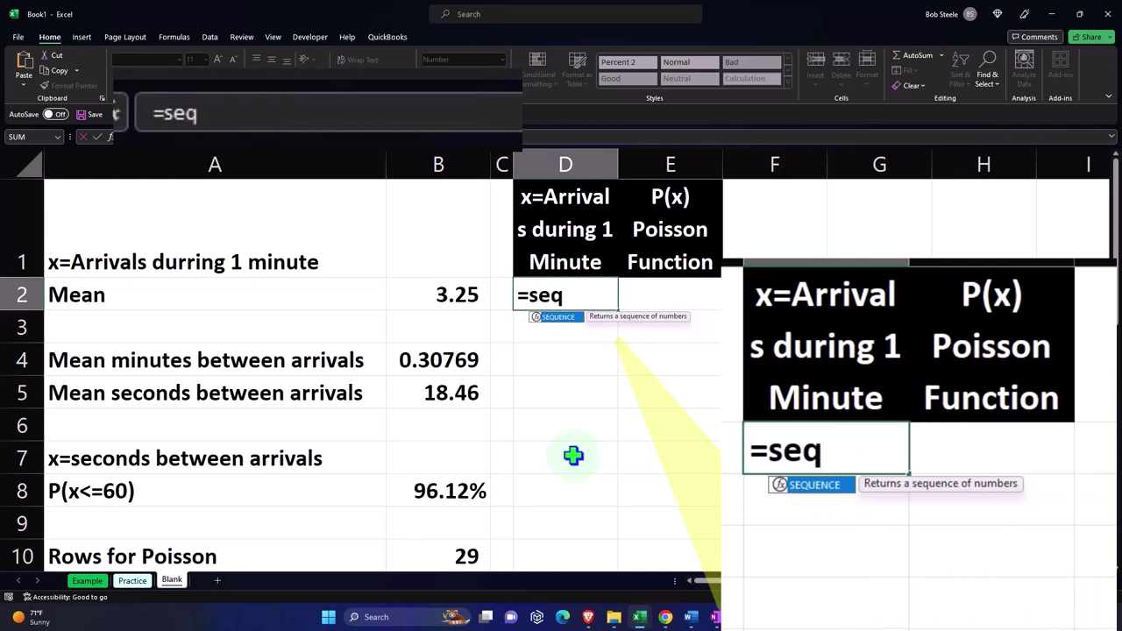
{"action": "key", "text": "Tab"}
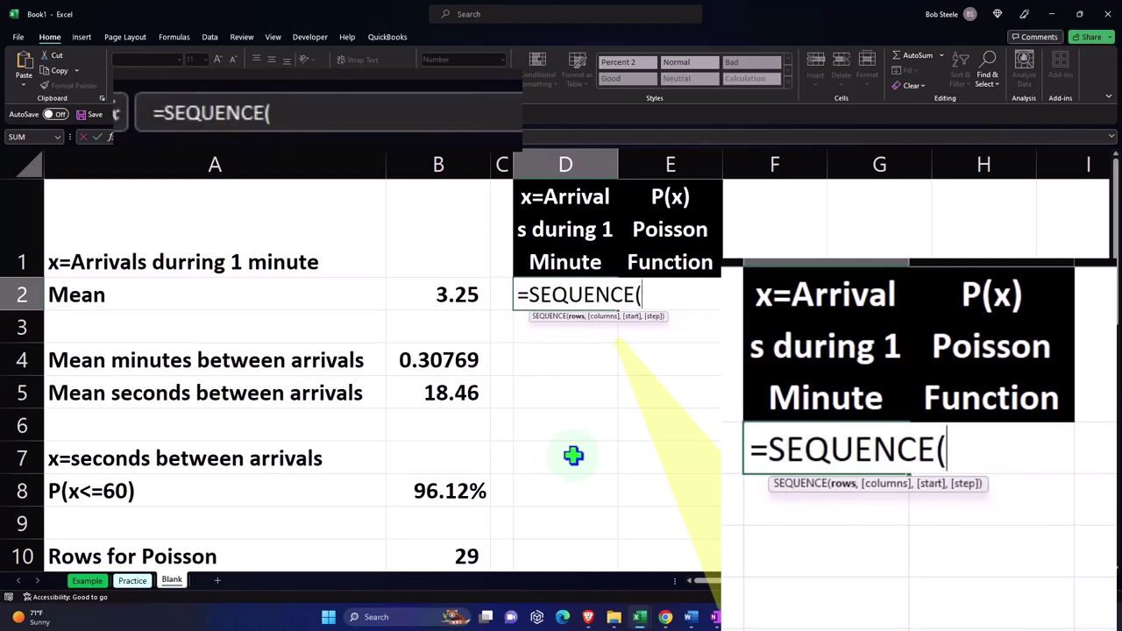
{"action": "scroll", "coordinate": [574, 455], "scroll_direction": "down", "scroll_amount": 1}
{"action": "left_click", "coordinate": [471, 461]}
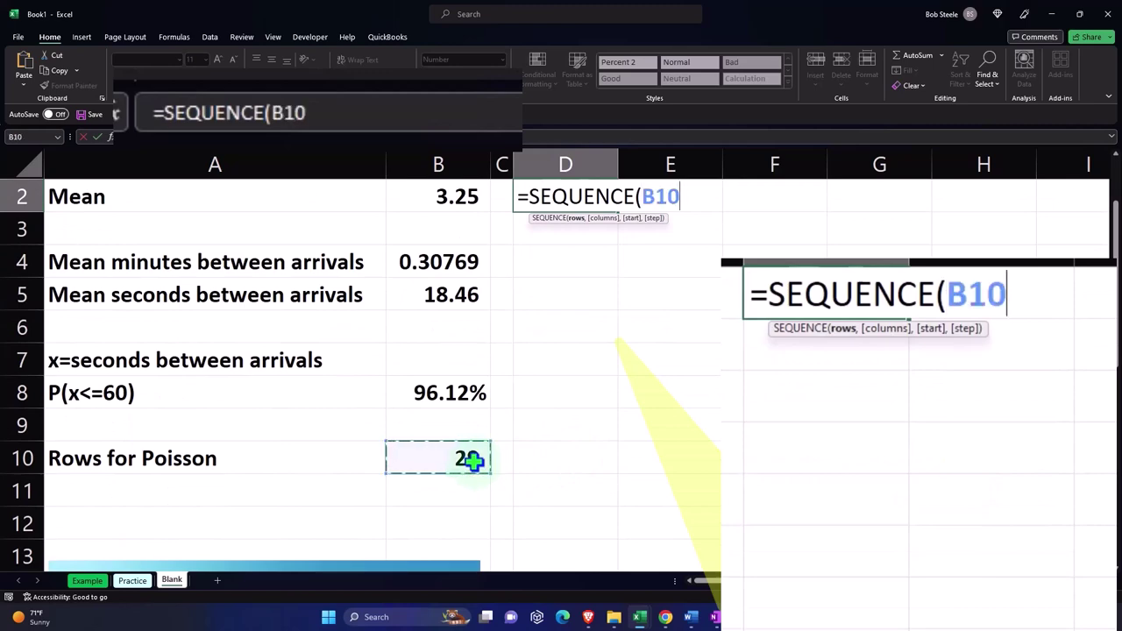
{"action": "type", "text": "+1"}
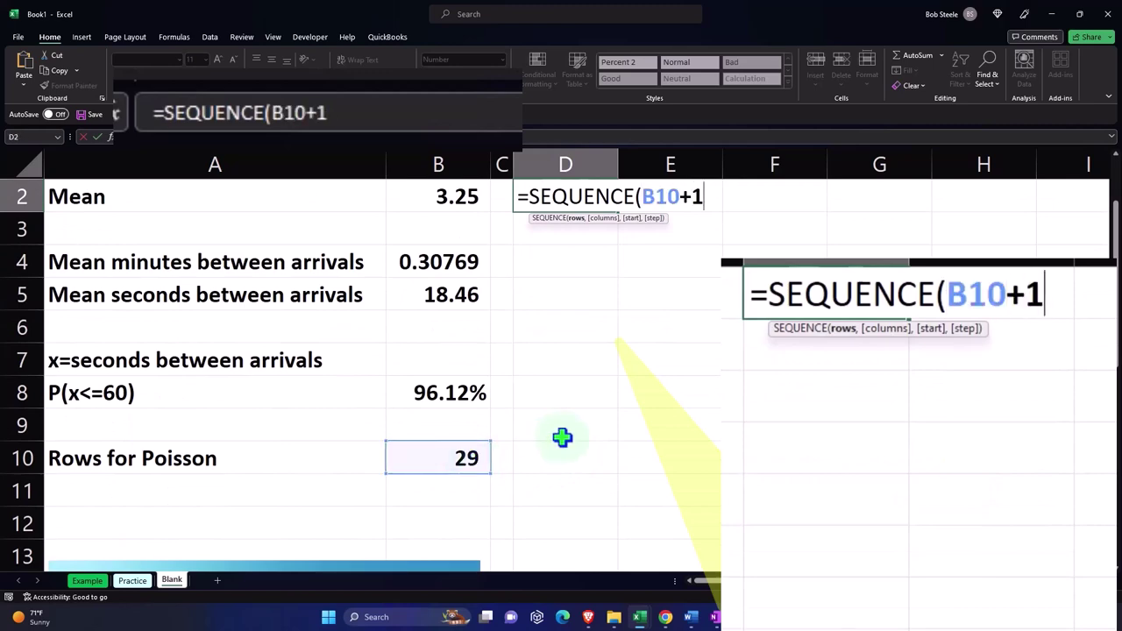
{"action": "scroll", "coordinate": [618, 427], "scroll_direction": "up", "scroll_amount": 1}
{"action": "type", "text": ","}
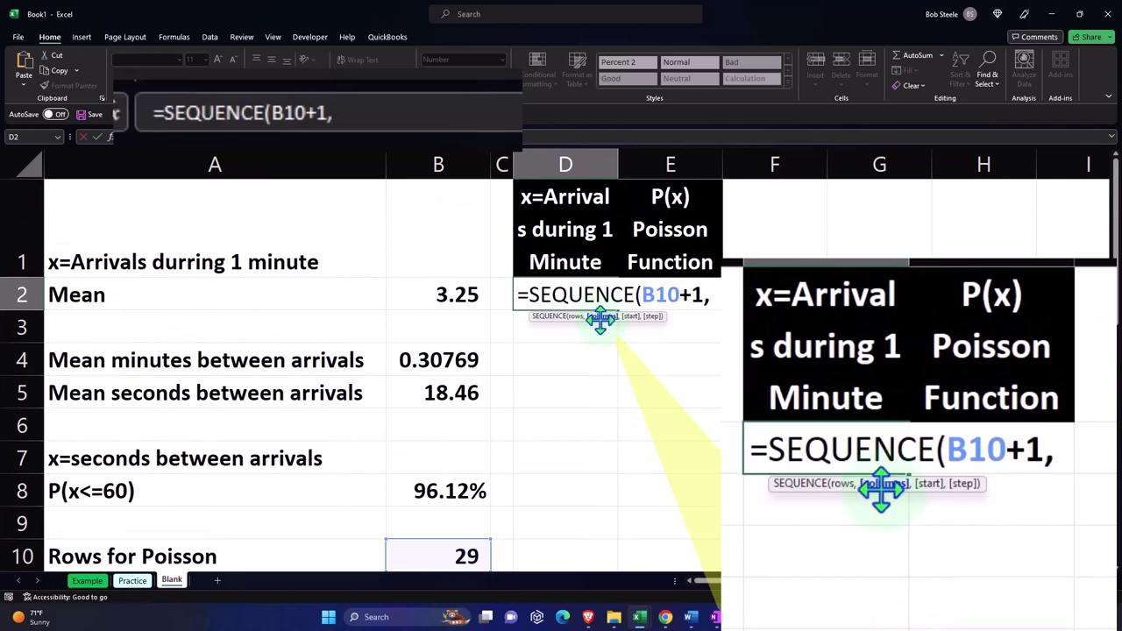
{"action": "type", "text": ","}
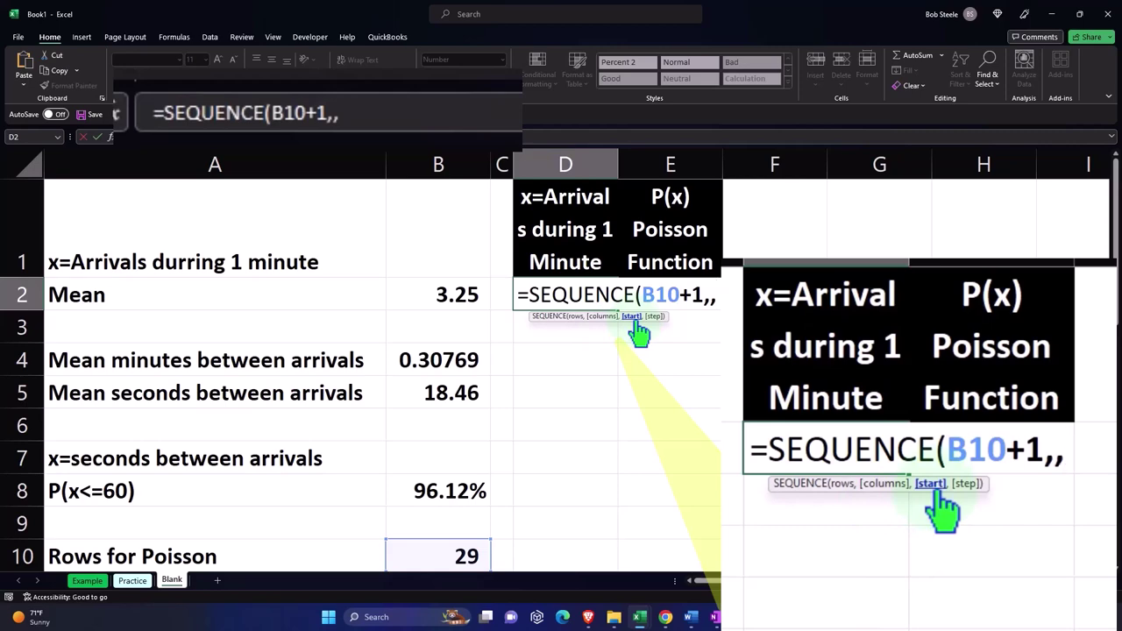
{"action": "type", "text": "0)"}
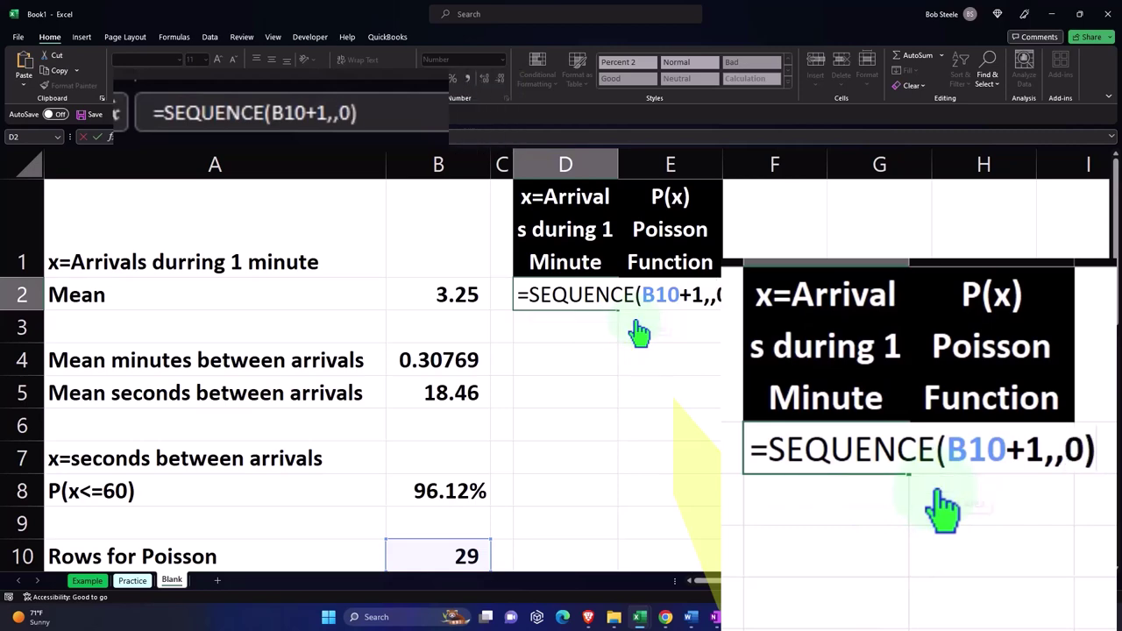
{"action": "key", "text": "Return"}
Test the sequence by changing B10 to 4, then restore it to 29.
{"action": "scroll", "coordinate": [708, 411], "scroll_direction": "down", "scroll_amount": 7}
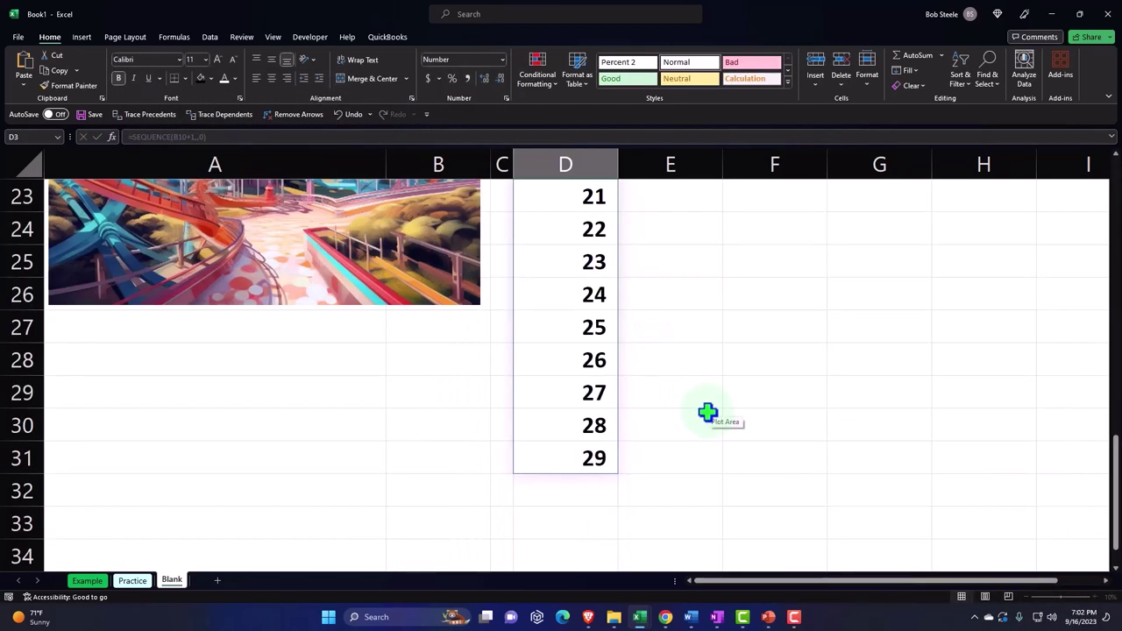
{"action": "scroll", "coordinate": [708, 411], "scroll_direction": "up", "scroll_amount": 8}
{"action": "scroll", "coordinate": [481, 470], "scroll_direction": "down", "scroll_amount": 1}
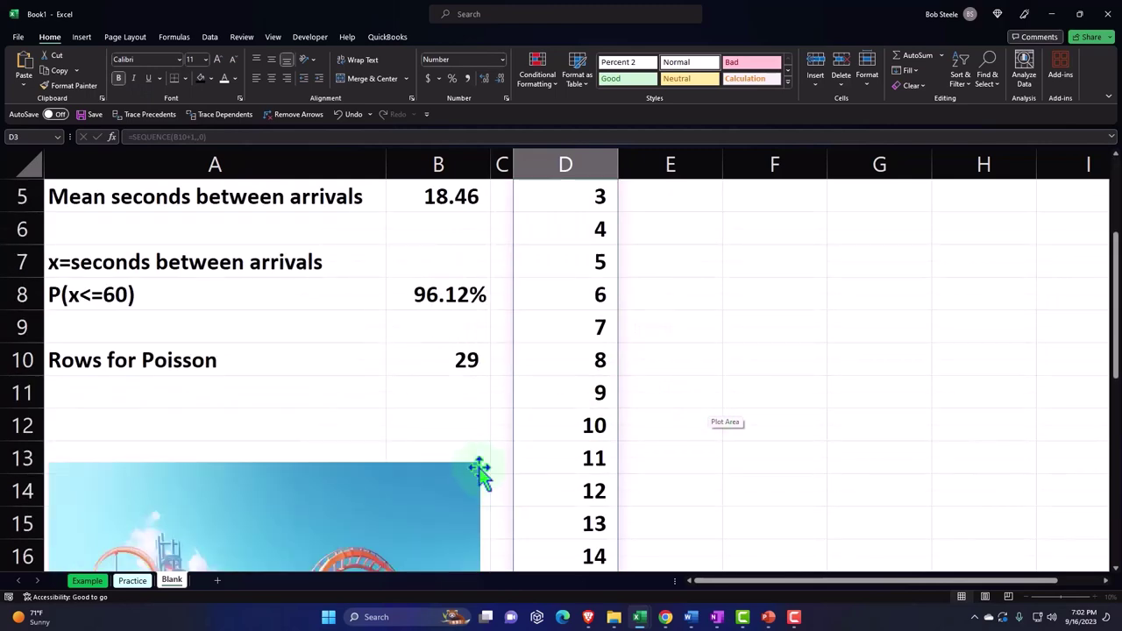
{"action": "left_click", "coordinate": [439, 360]}
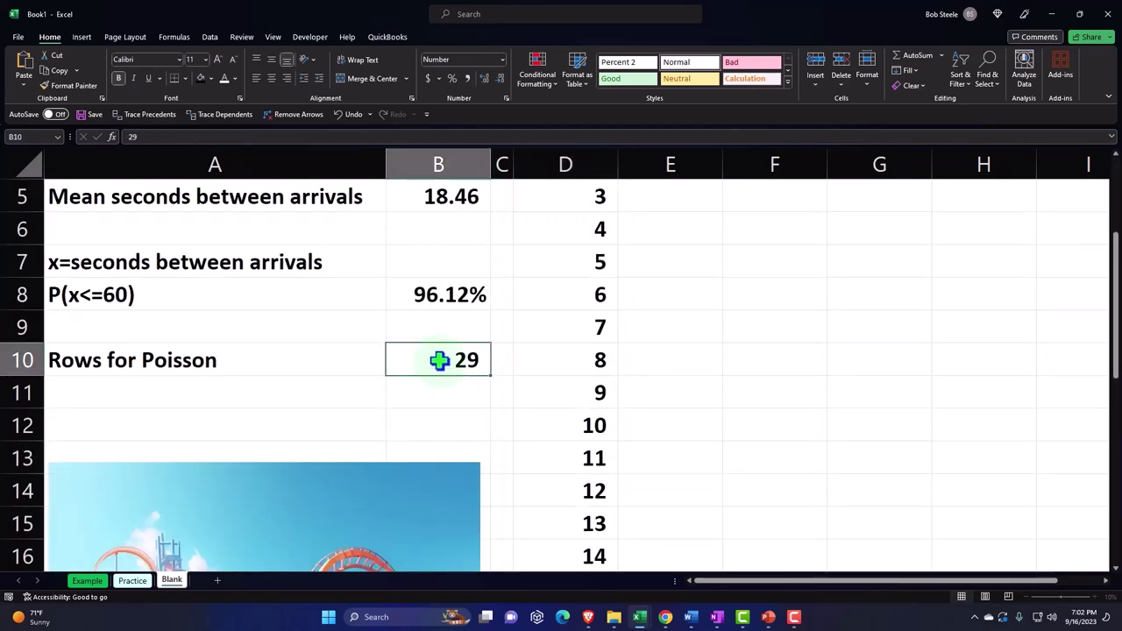
{"action": "type", "text": "4"}
{"action": "key", "text": "Return"}
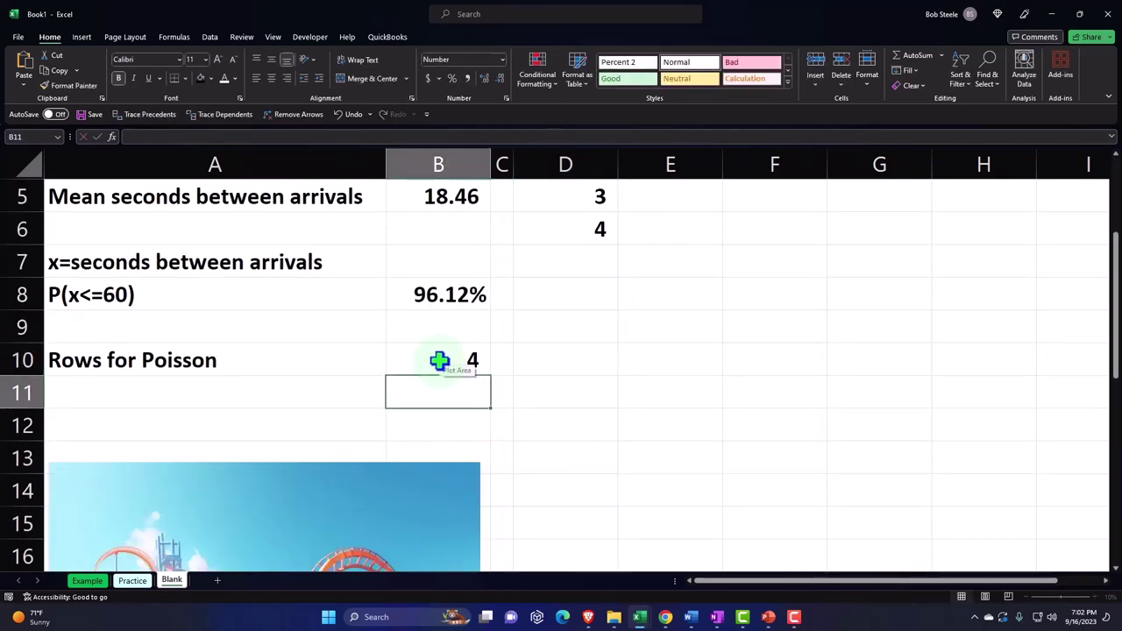
{"action": "left_click", "coordinate": [439, 360]}
{"action": "type", "text": "29"}
{"action": "key", "text": "Return"}
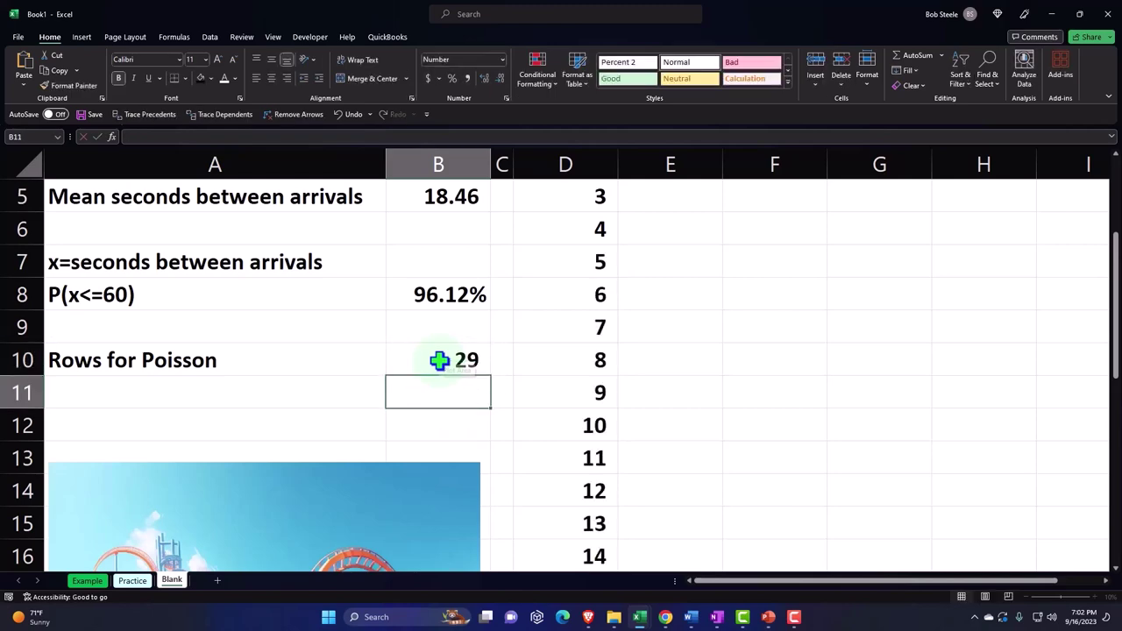
{"action": "scroll", "coordinate": [439, 360], "scroll_direction": "up", "scroll_amount": 2}
Enter =POISSON.DIST(D2#,$B$2,0) in E2 so the probabilities spill down column E.
{"action": "left_click", "coordinate": [674, 296]}
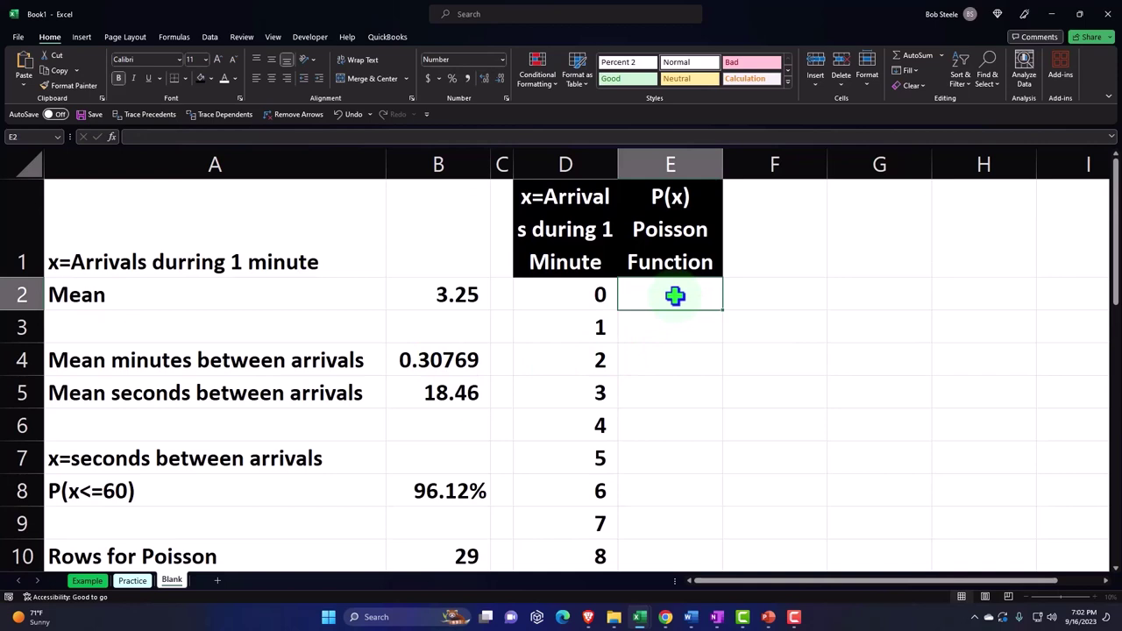
{"action": "type", "text": "=po"}
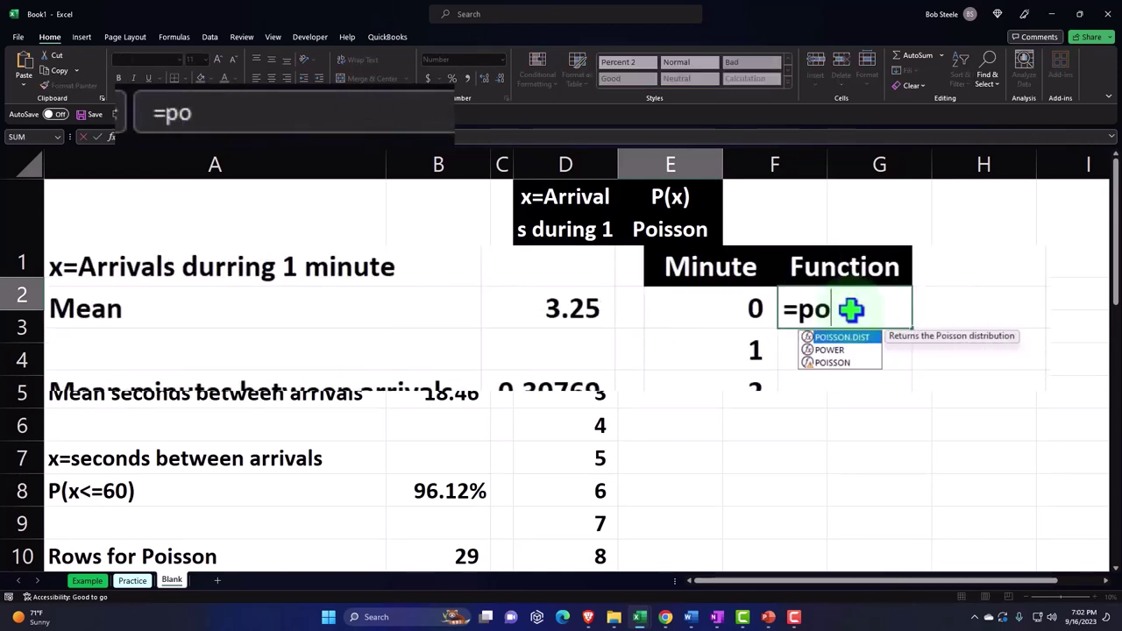
{"action": "key", "text": "Tab"}
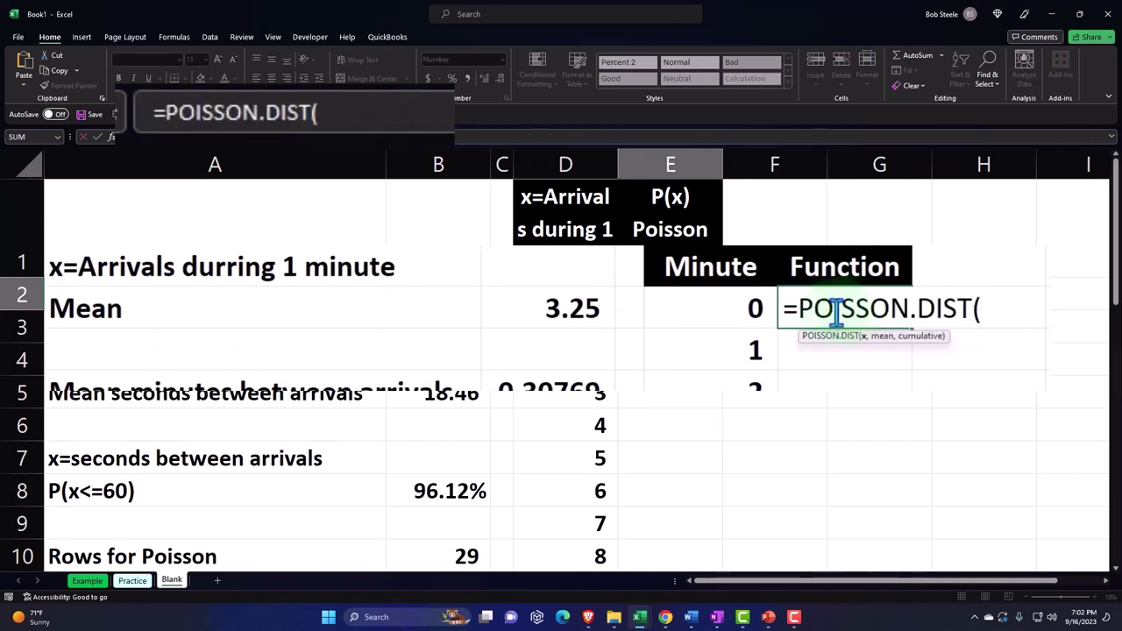
{"action": "left_click", "coordinate": [722, 310]}
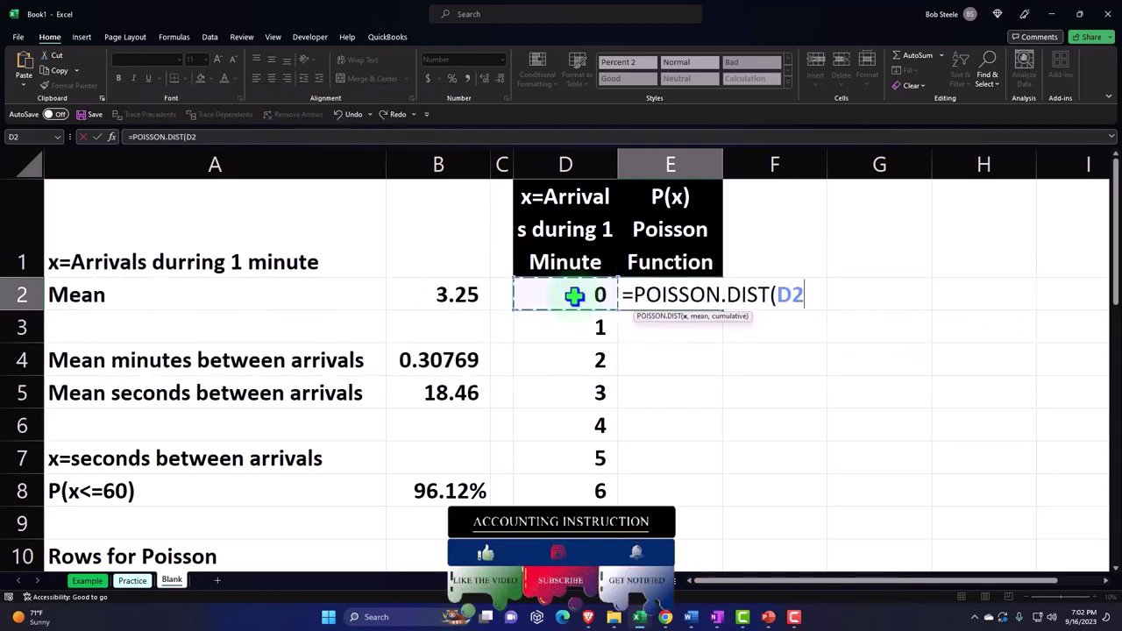
{"action": "key", "text": "ctrl+shift+Down"}
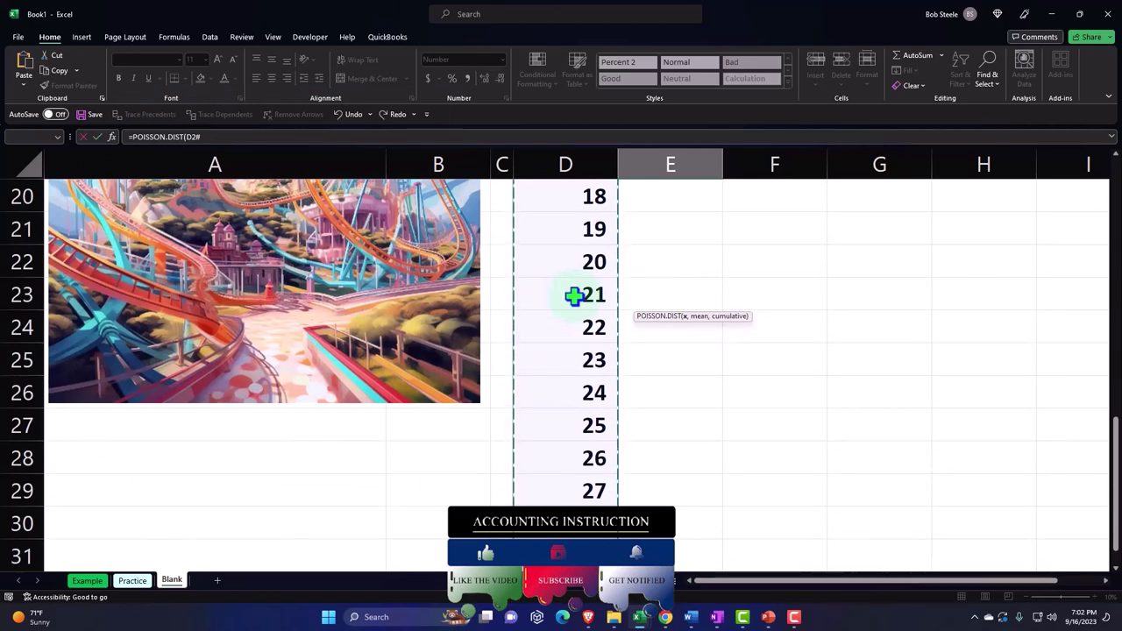
{"action": "scroll", "coordinate": [574, 295], "scroll_direction": "up", "scroll_amount": 6}
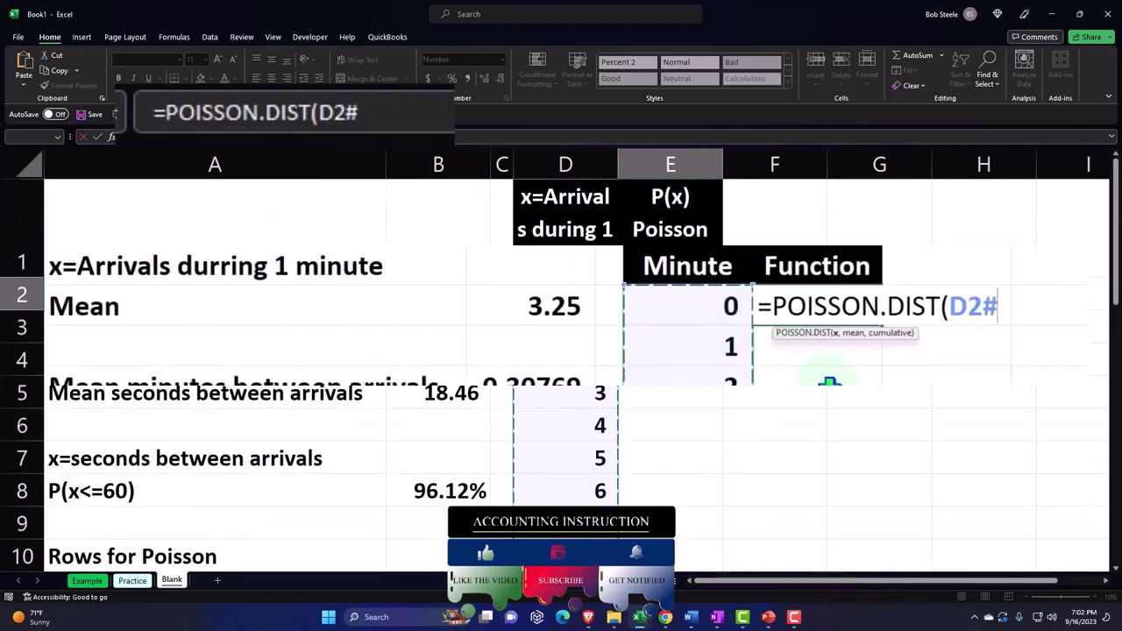
{"action": "type", "text": ","}
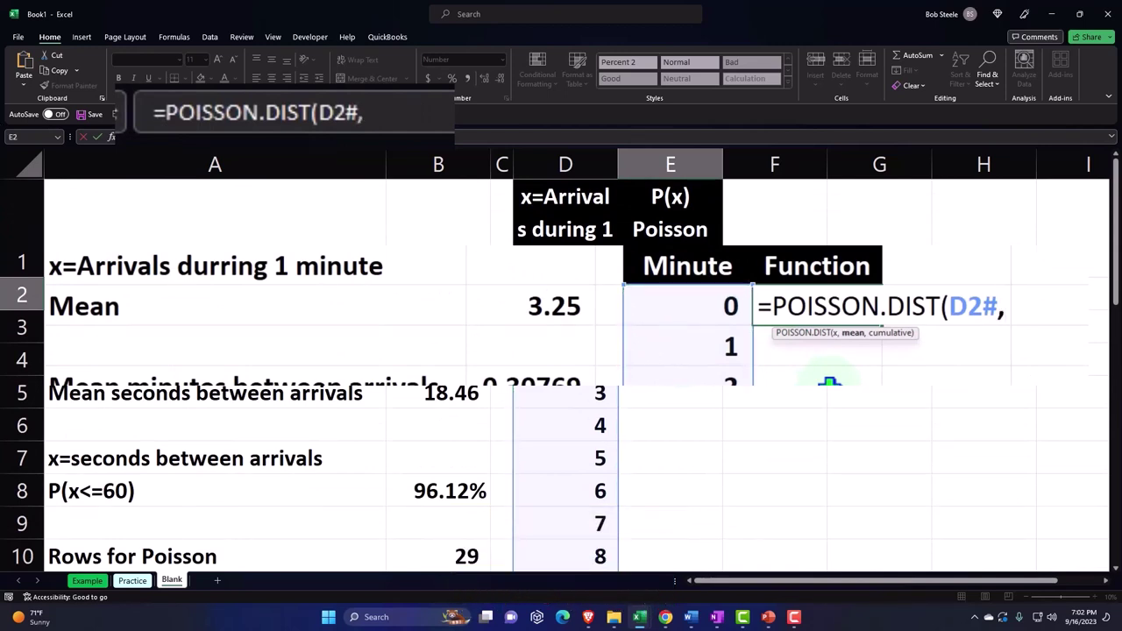
{"action": "left_click", "coordinate": [558, 305]}
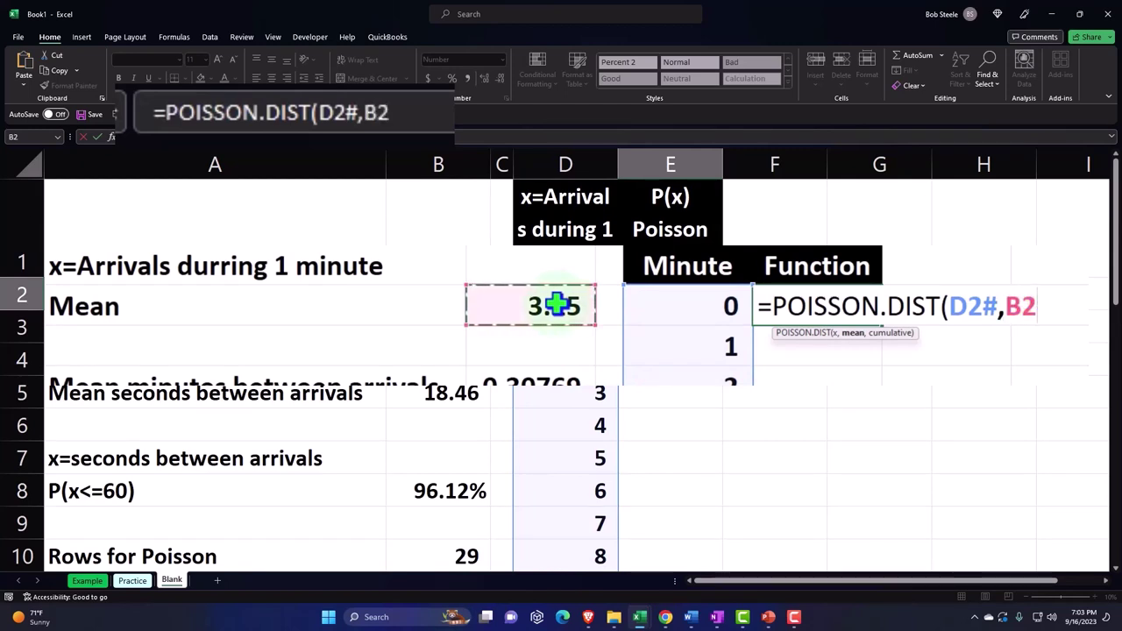
{"action": "key", "text": "F4"}
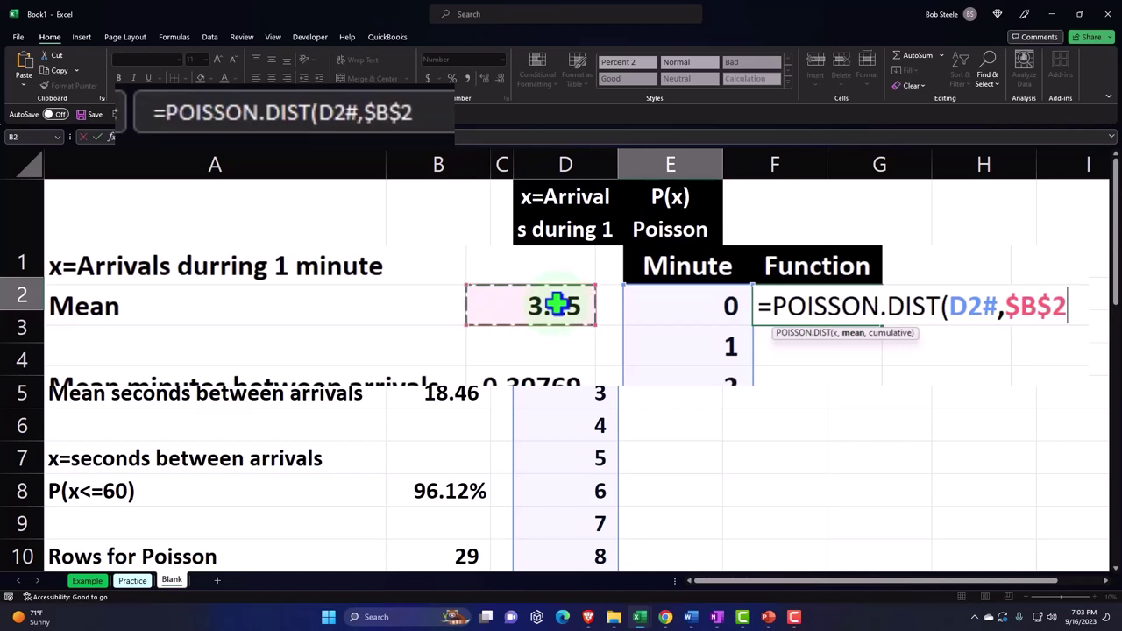
{"action": "type", "text": ","}
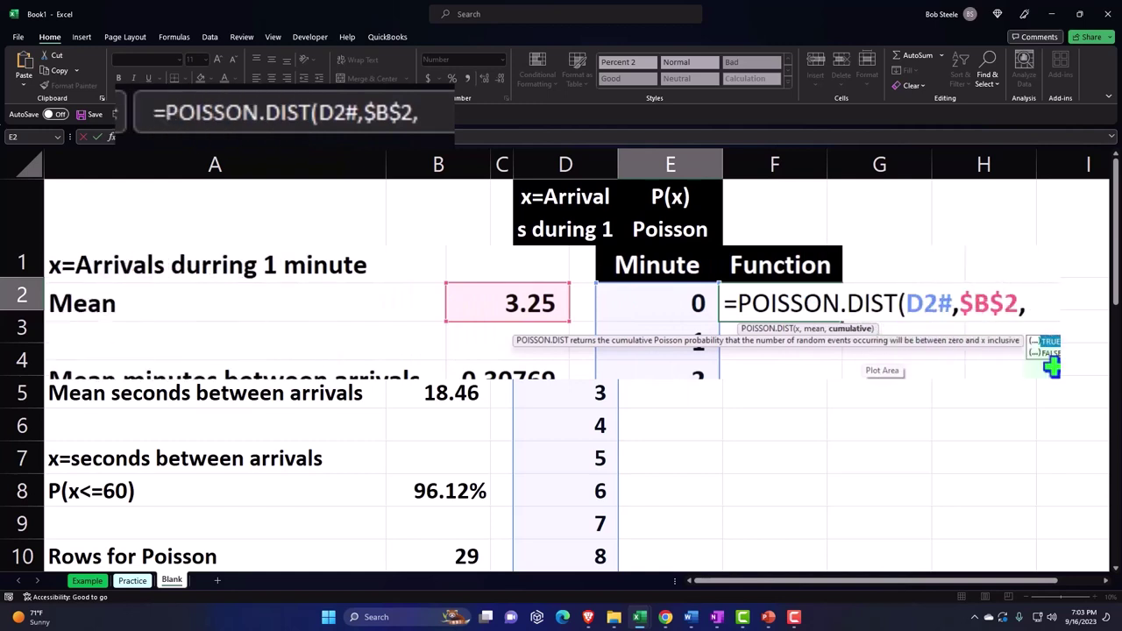
{"action": "type", "text": "0)"}
{"action": "key", "text": "Return"}
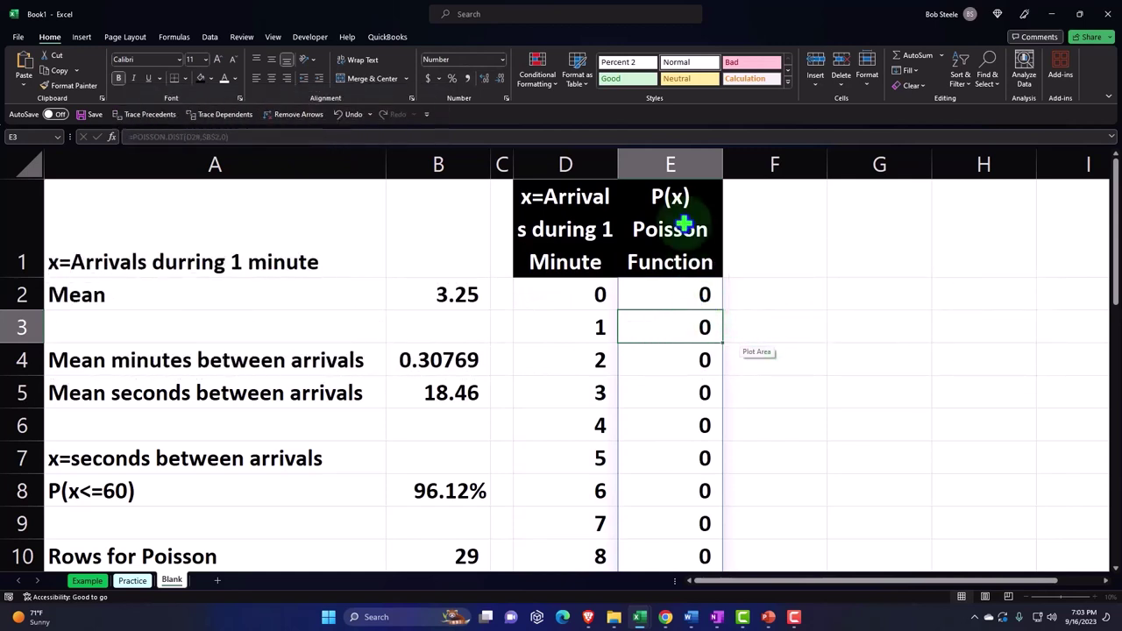
Format column E as percentages with two decimals, e.g. 3.88%, 12.60%, 20.48%.
{"action": "left_click", "coordinate": [673, 165]}
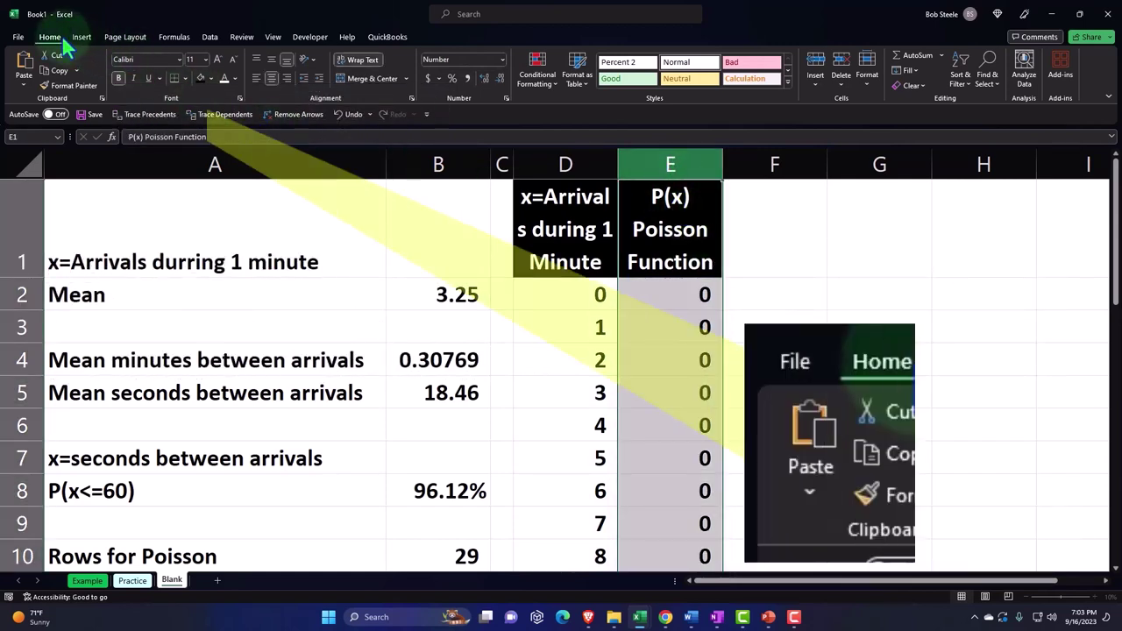
{"action": "left_click", "coordinate": [452, 79]}
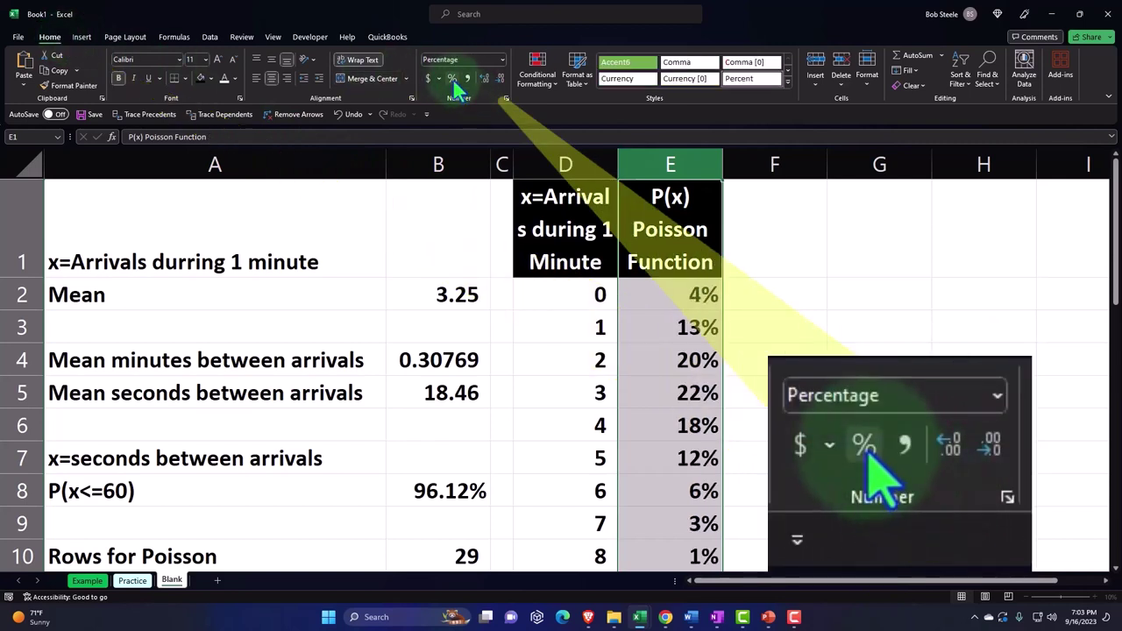
{"action": "left_click", "coordinate": [483, 78]}
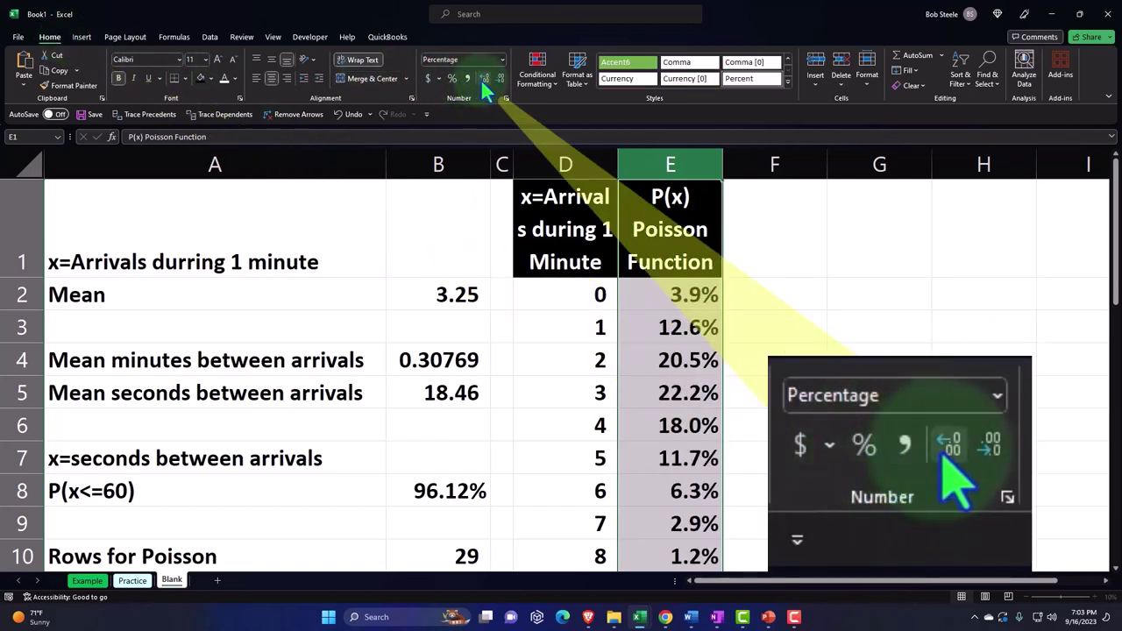
{"action": "left_click", "coordinate": [483, 78]}
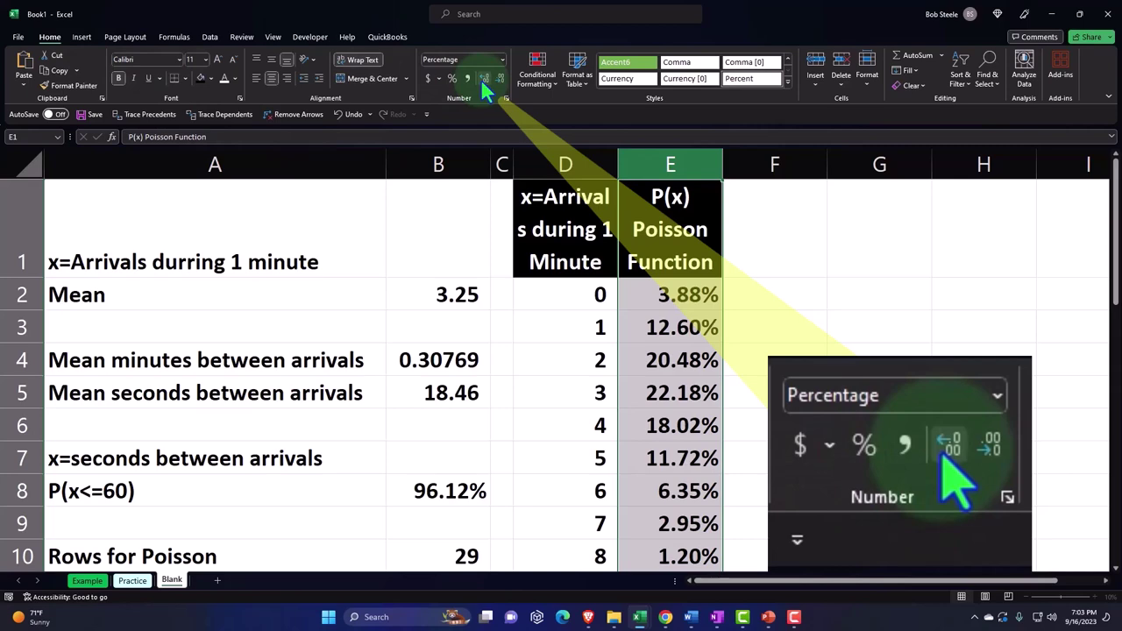
{"action": "scroll", "coordinate": [657, 326], "scroll_direction": "down", "scroll_amount": 3}
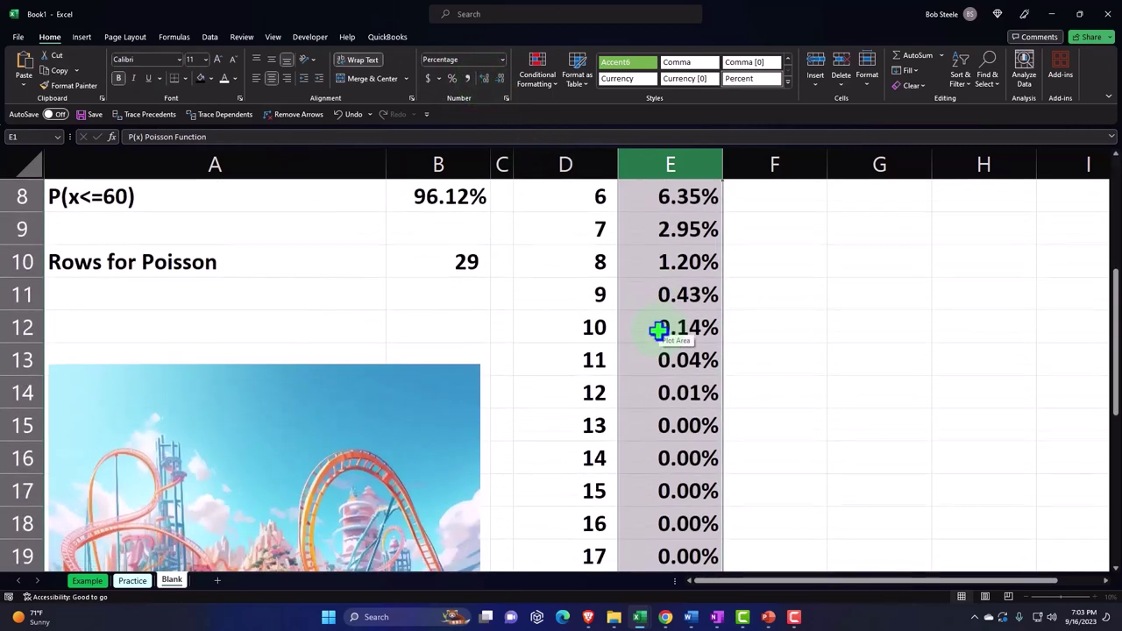
{"action": "scroll", "coordinate": [657, 330], "scroll_direction": "up", "scroll_amount": 3}
{"action": "left_click", "coordinate": [564, 295]}
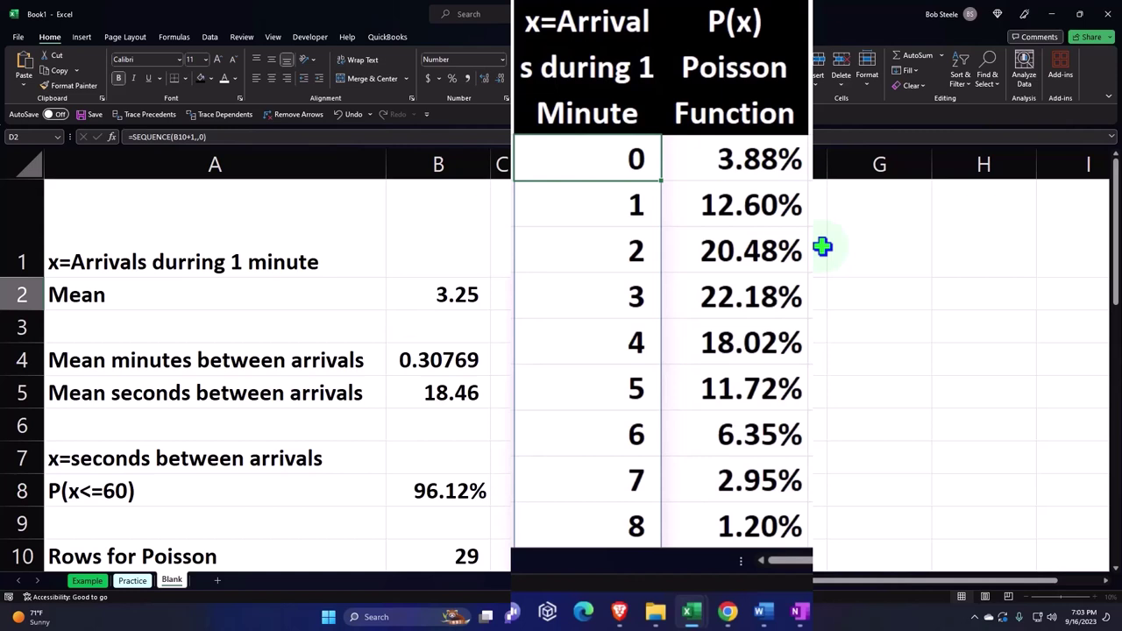
{"action": "key", "text": "Right"}
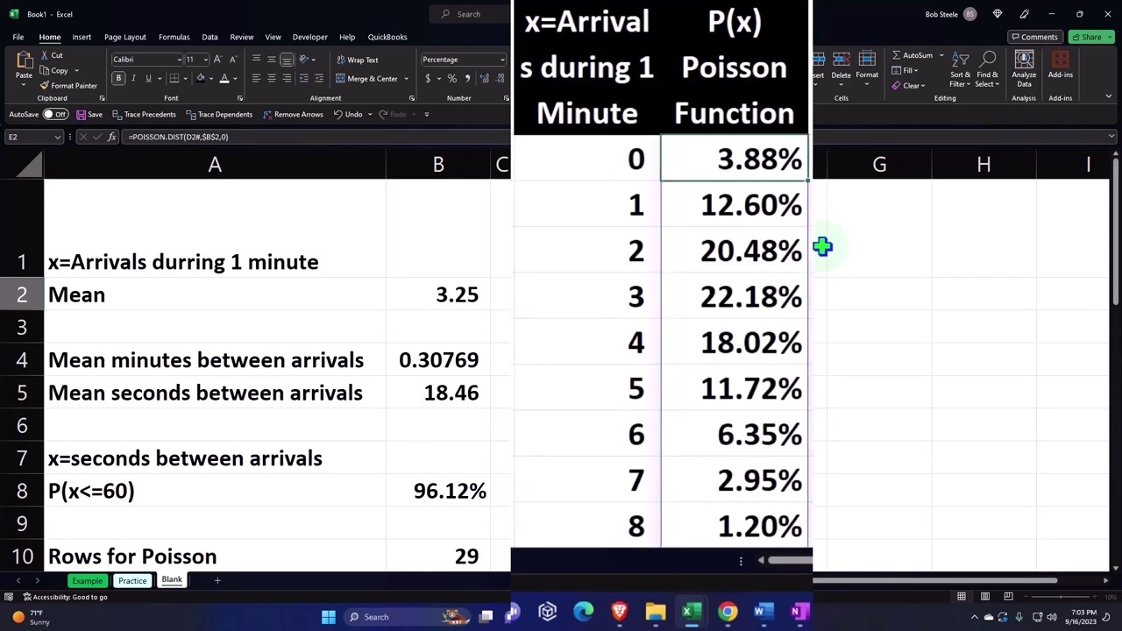
{"action": "key", "text": "Down"}
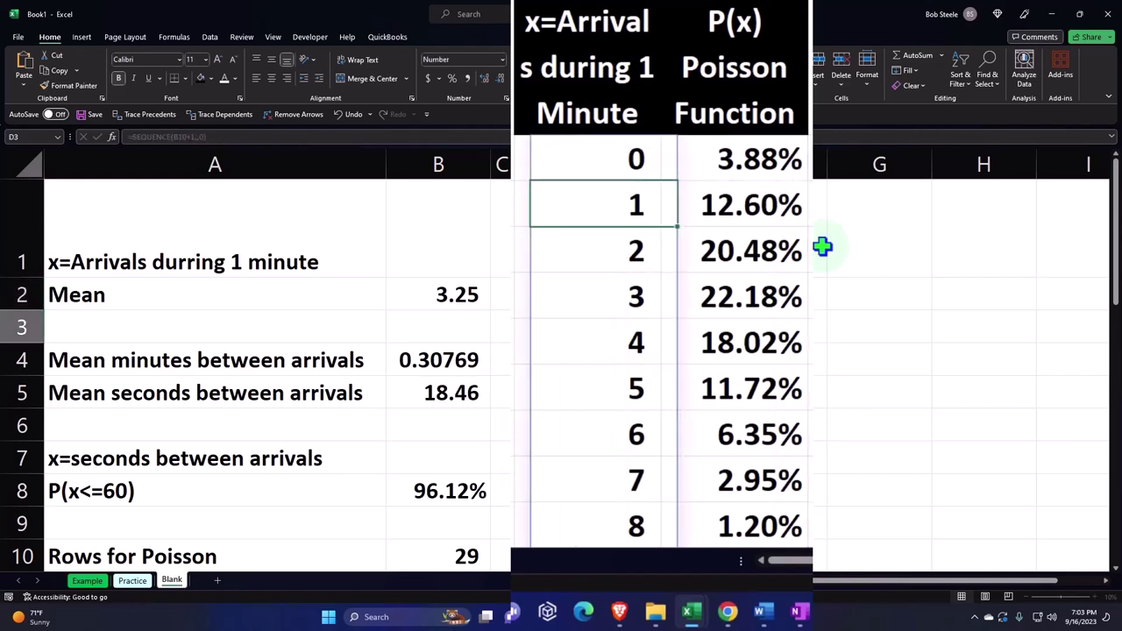
{"action": "key", "text": "Left"}
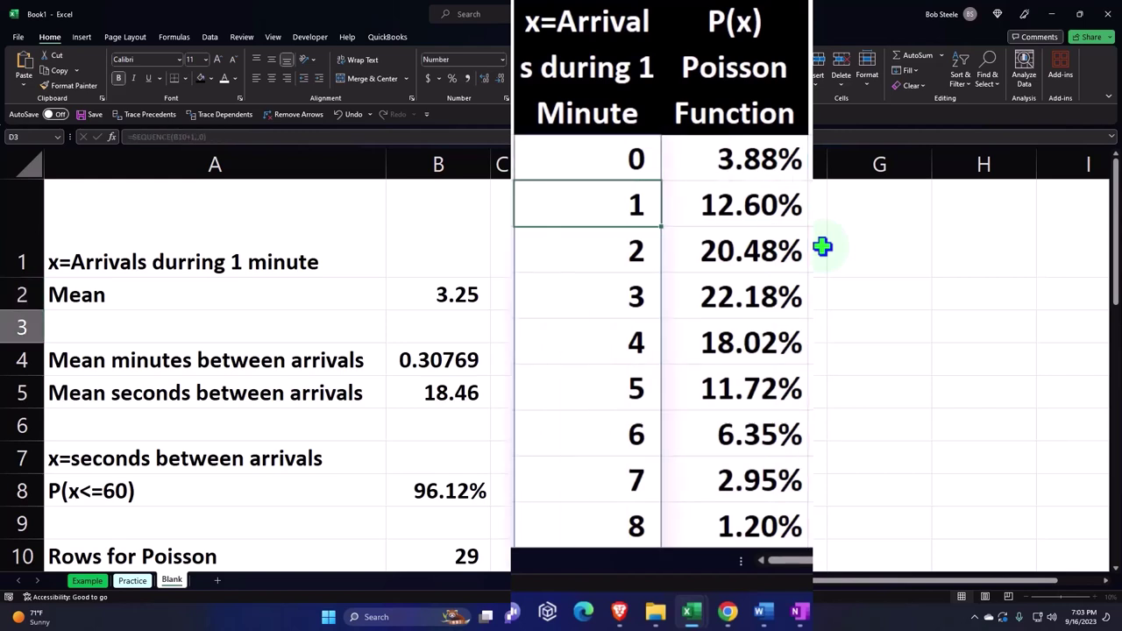
{"action": "key", "text": "Right"}
{"action": "key", "text": "Down"}
{"action": "key", "text": "Left"}
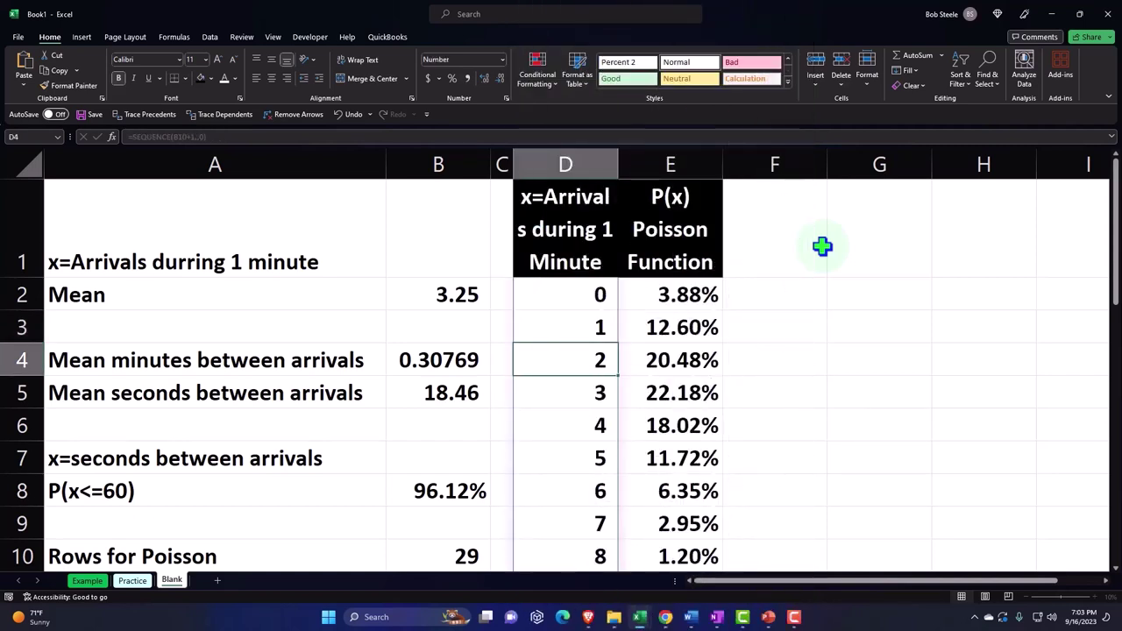
{"action": "key", "text": "Right"}
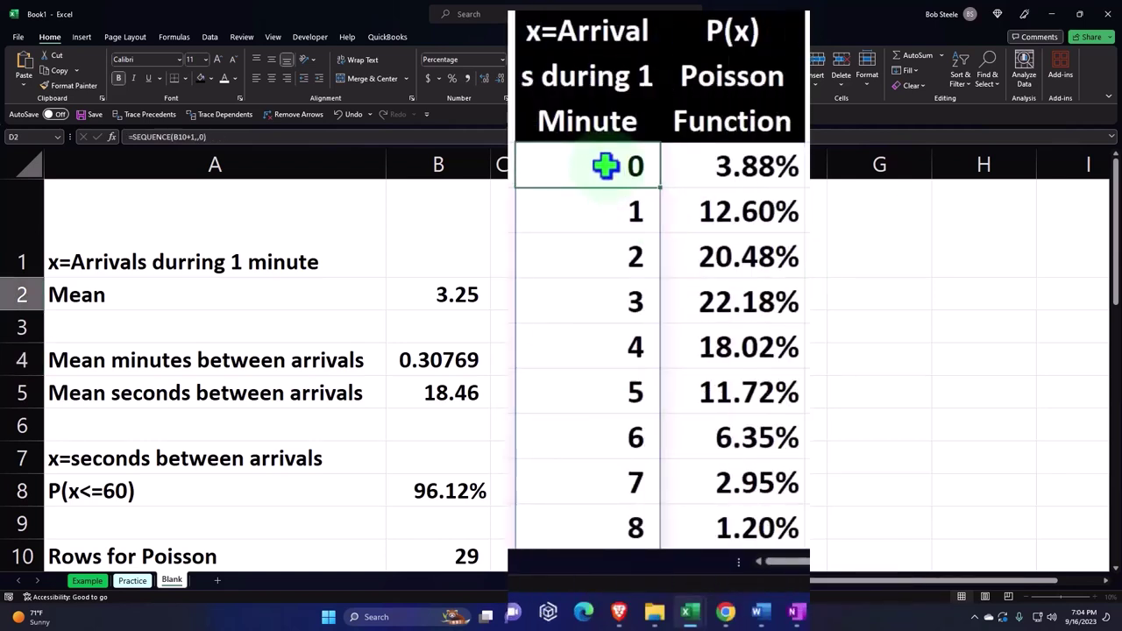
{"action": "left_click_drag", "start_coordinate": [605, 165], "coordinate": [596, 250]}
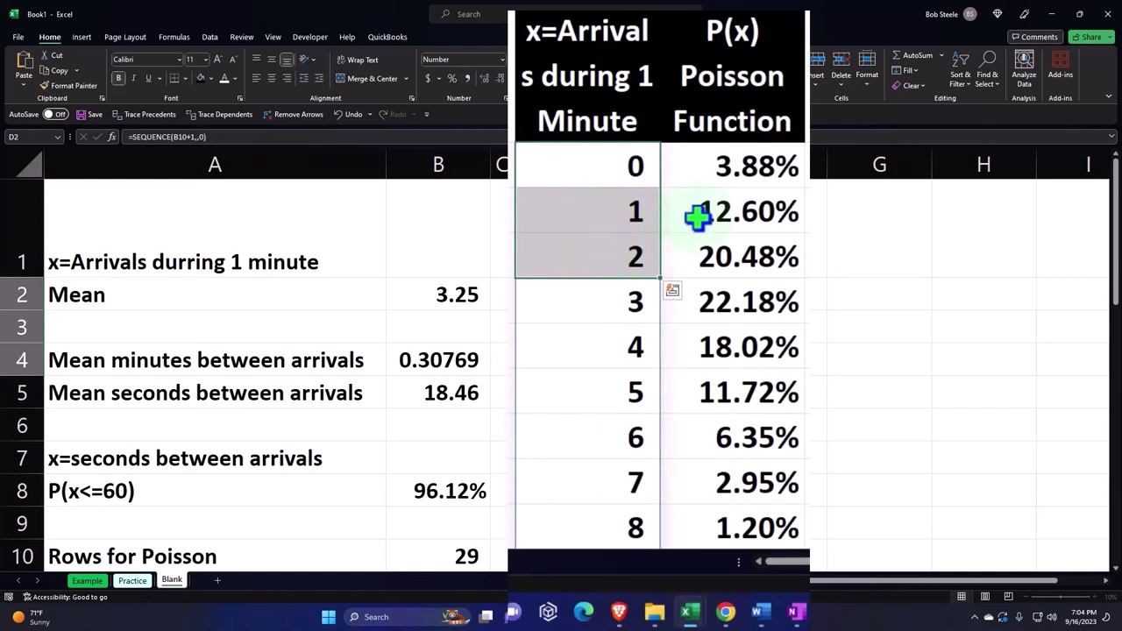
{"action": "left_click_drag", "start_coordinate": [718, 166], "coordinate": [724, 256]}
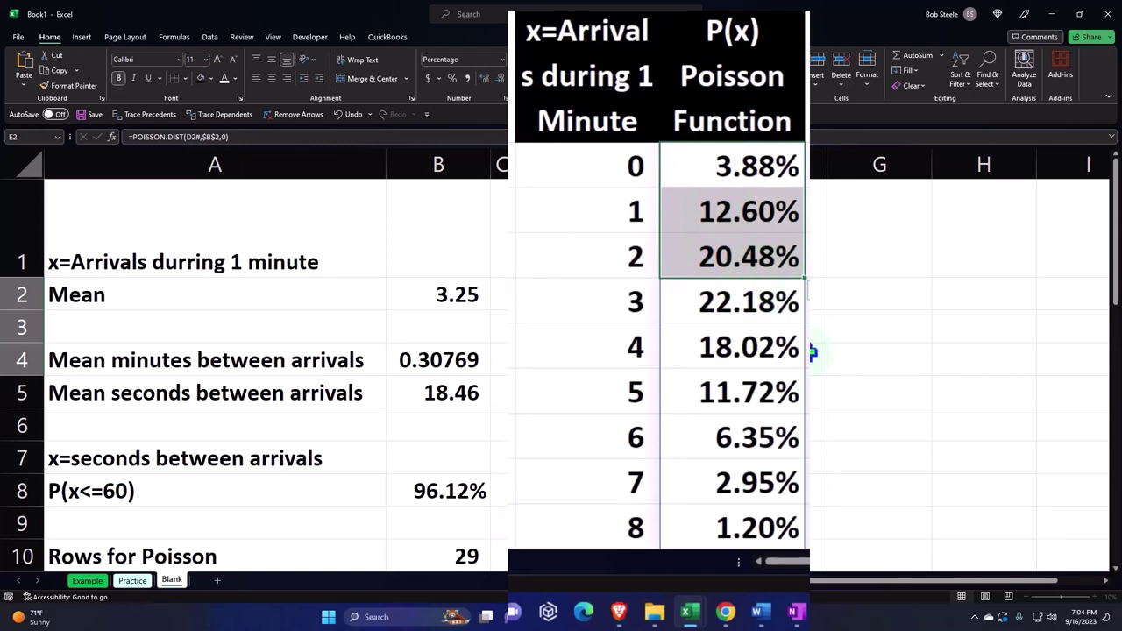
{"action": "left_click", "coordinate": [851, 334]}
{"action": "key", "text": "Up"}
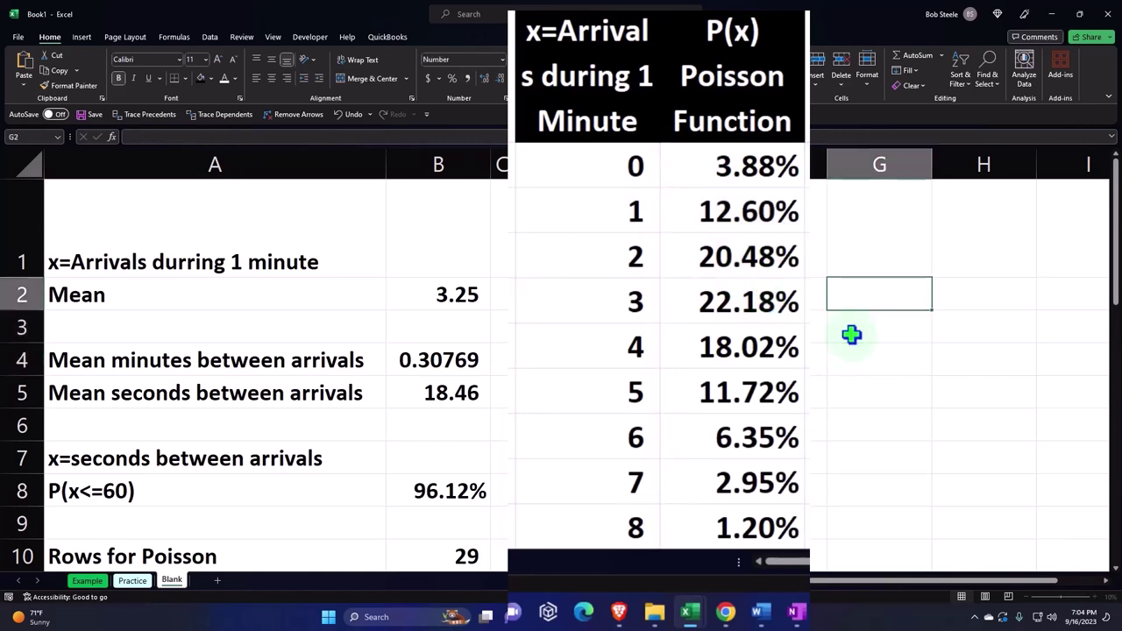
{"action": "type", "text": "=sum("}
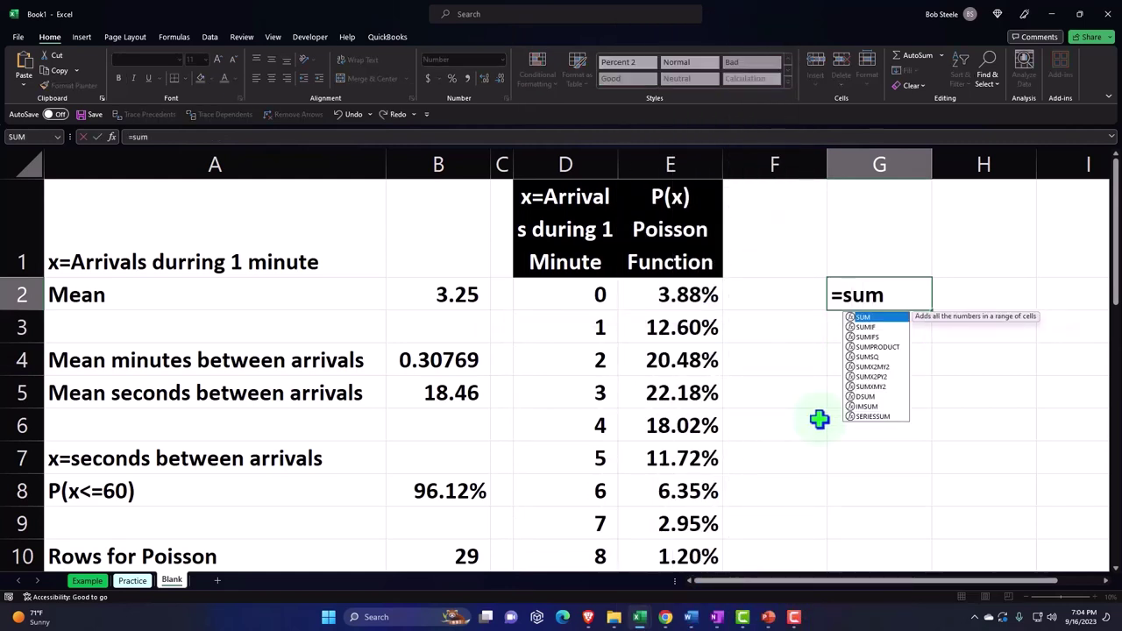
{"action": "key", "text": "Left"}
{"action": "key", "text": "Left"}
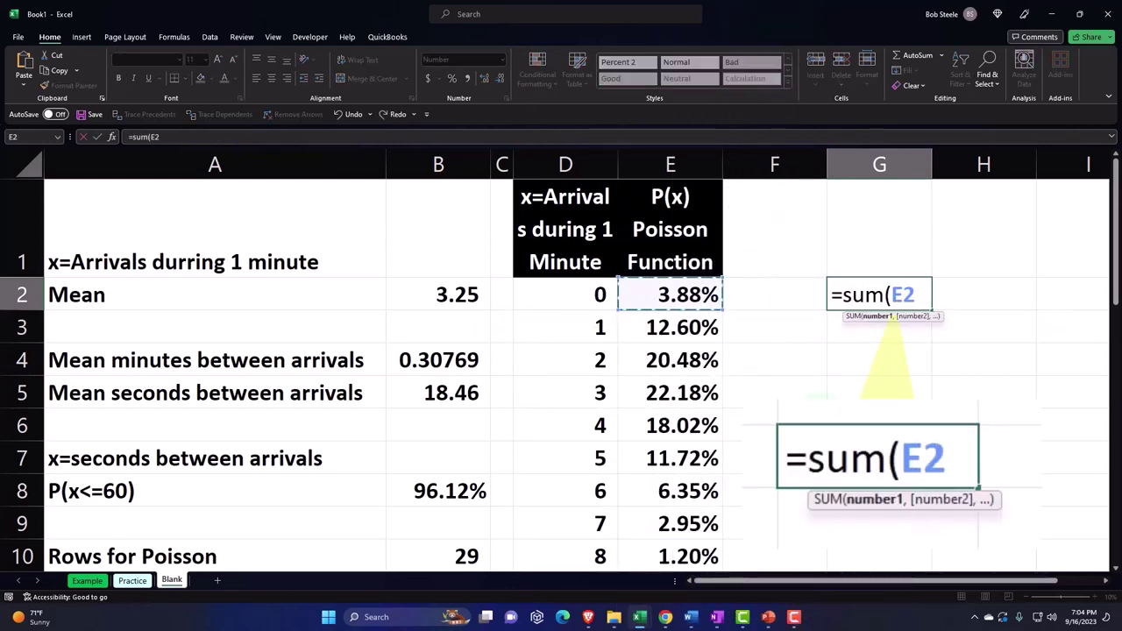
{"action": "key", "text": "shift+Down"}
{"action": "key", "text": "shift+Down"}
{"action": "key", "text": "Return"}
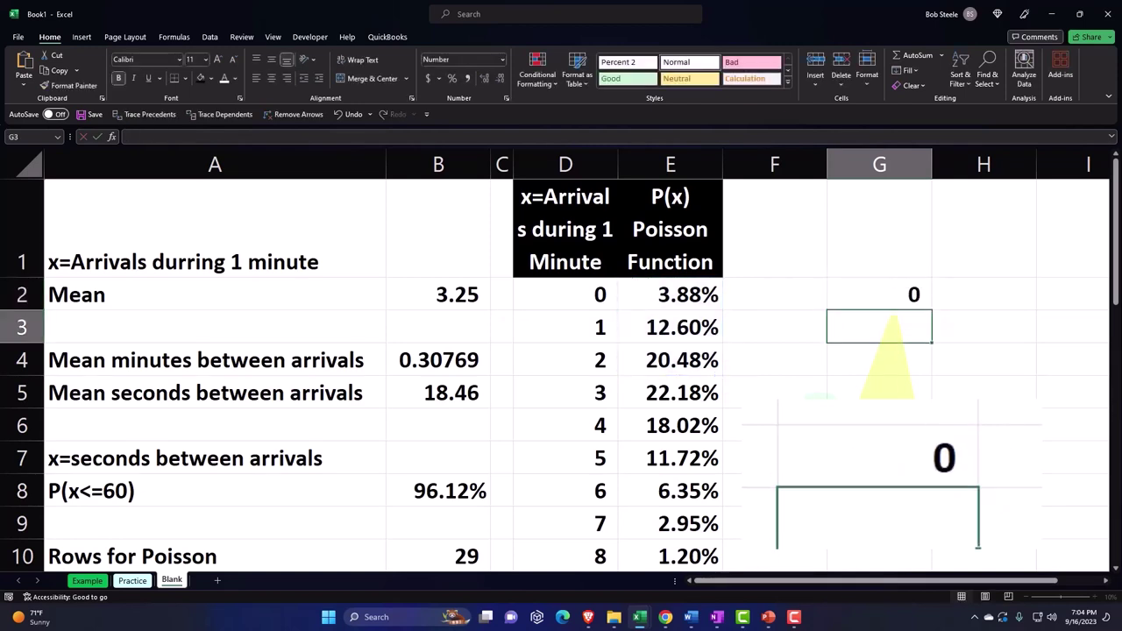
{"action": "key", "text": "Up"}
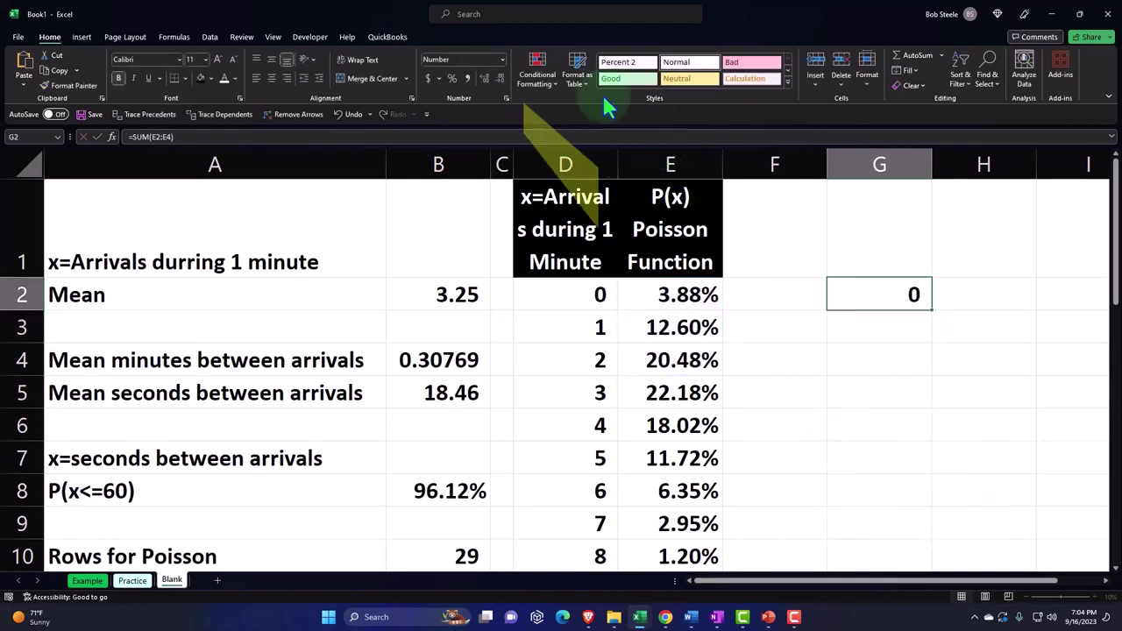
{"action": "left_click", "coordinate": [452, 78]}
{"action": "left_click", "coordinate": [484, 78]}
{"action": "left_click", "coordinate": [484, 78]}
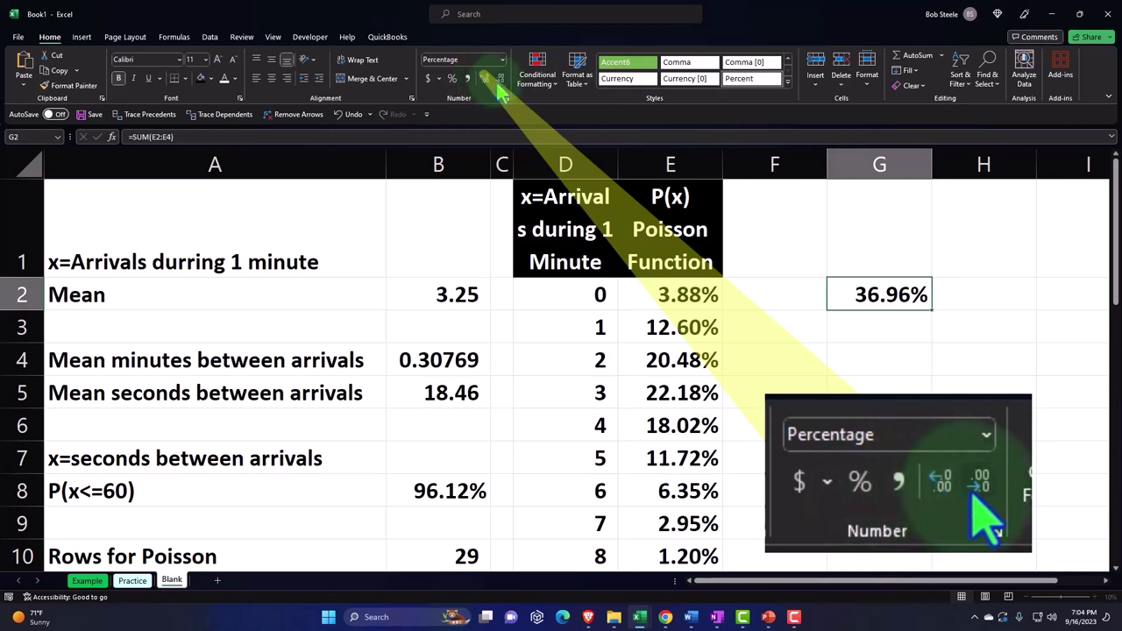
{"action": "left_click", "coordinate": [498, 80]}
{"action": "left_click", "coordinate": [499, 81]}
{"action": "key", "text": "Delete"}
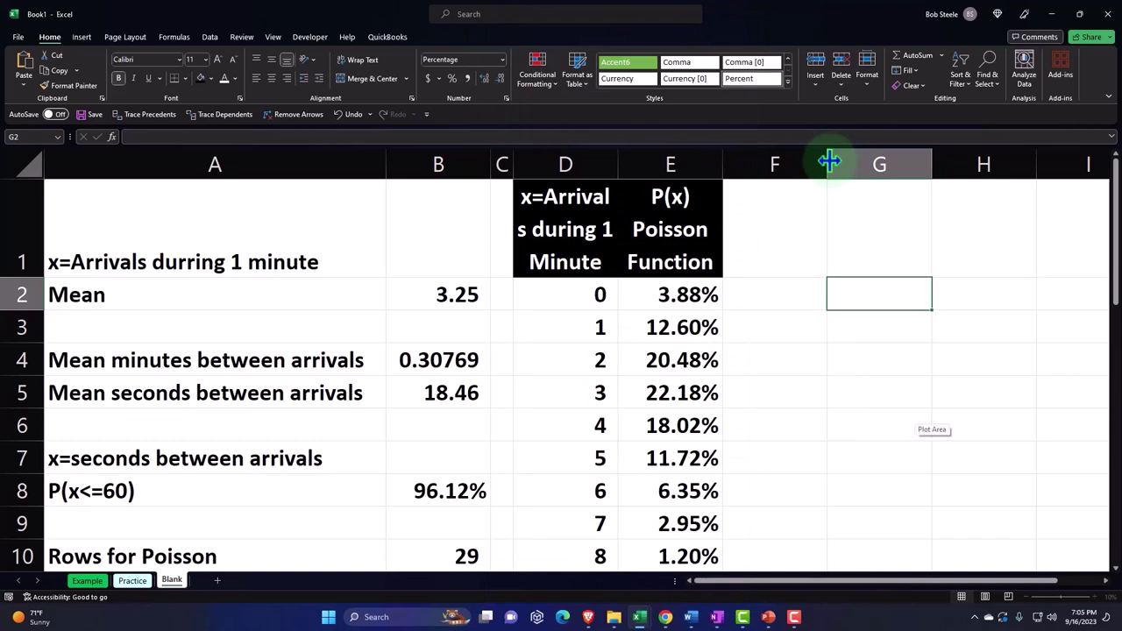
Narrow column F, link G1 to A7 with =A7, and enter 'P(x) Expon' in H1.
{"action": "left_click_drag", "start_coordinate": [831, 163], "coordinate": [743, 176]}
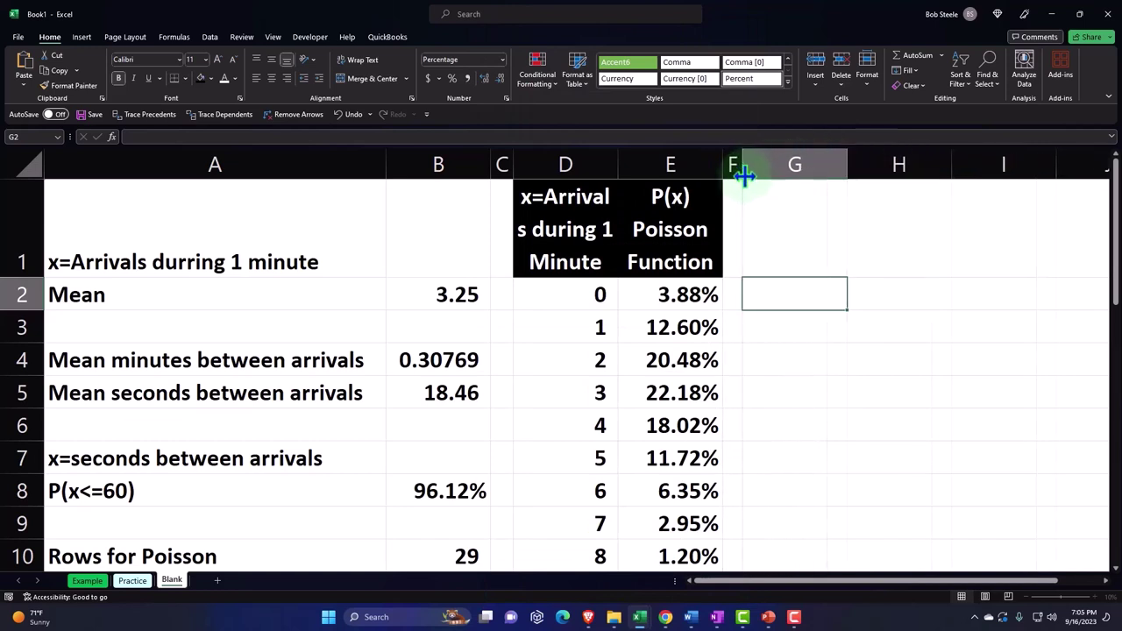
{"action": "left_click", "coordinate": [803, 225]}
{"action": "type", "text": "="}
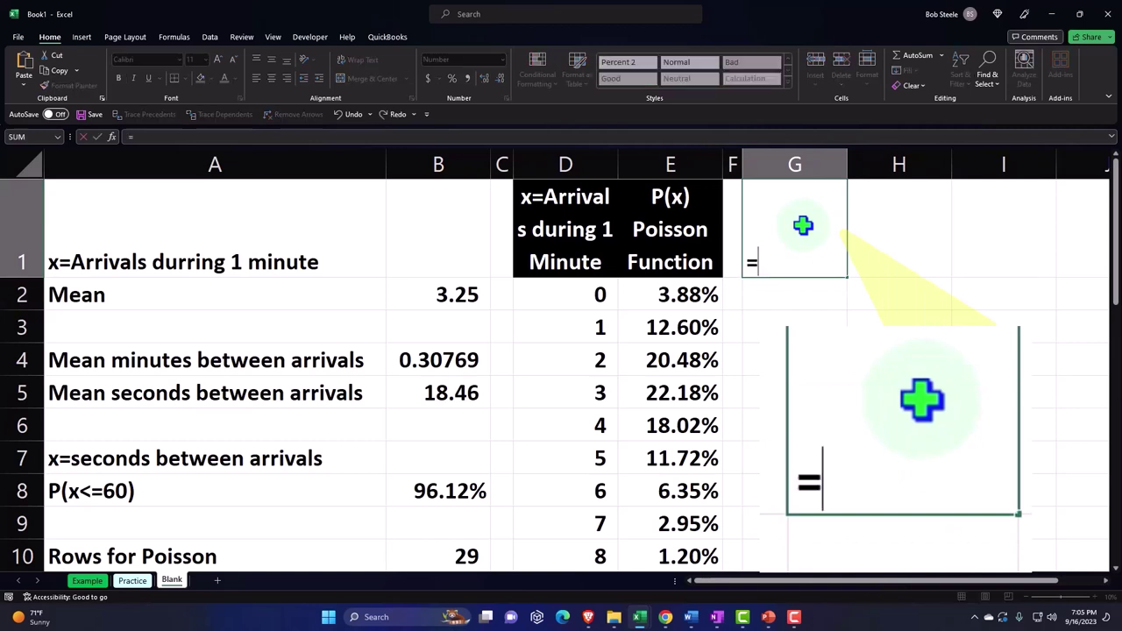
{"action": "key", "text": "Down"}
{"action": "key", "text": "Down"}
{"action": "key", "text": "Down"}
{"action": "key", "text": "Down"}
{"action": "key", "text": "Down"}
{"action": "key", "text": "Down"}
{"action": "key", "text": "Left"}
{"action": "key", "text": "Left"}
{"action": "key", "text": "Left"}
{"action": "key", "text": "Left"}
{"action": "key", "text": "Left"}
{"action": "key", "text": "Left"}
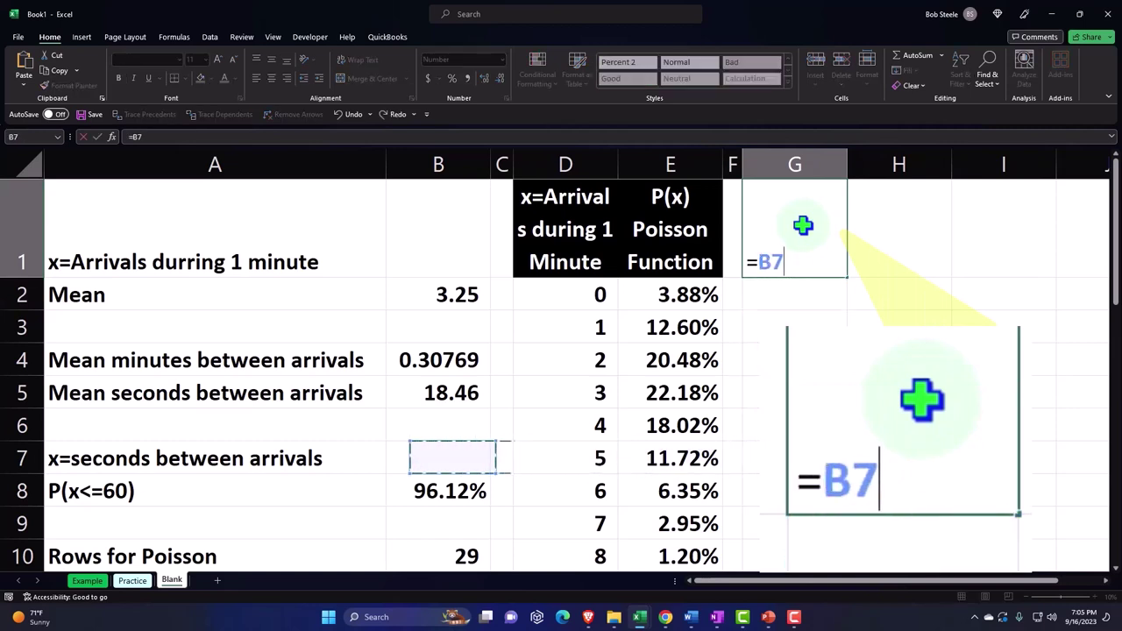
{"action": "key", "text": "Return"}
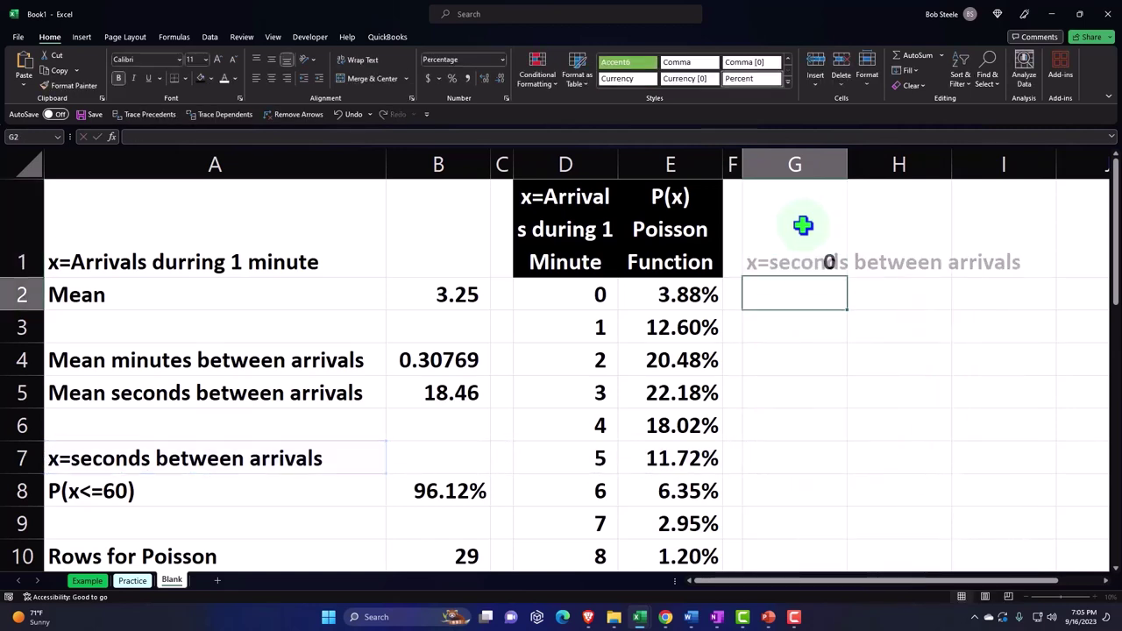
{"action": "key", "text": "Up"}
{"action": "key", "text": "Right"}
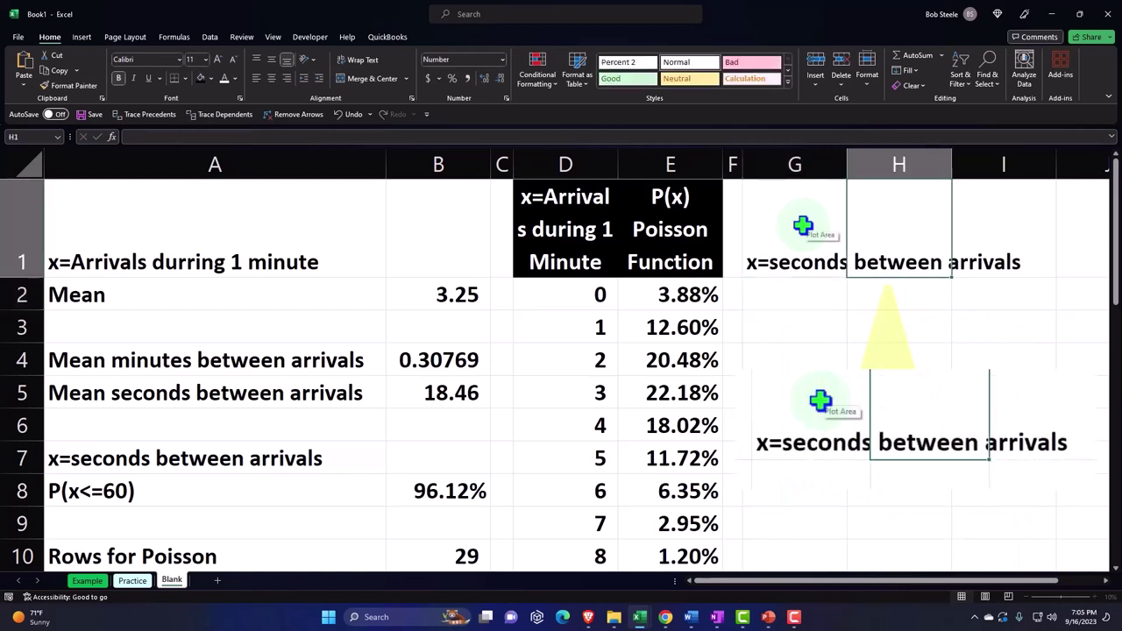
{"action": "type", "text": "P(x"}
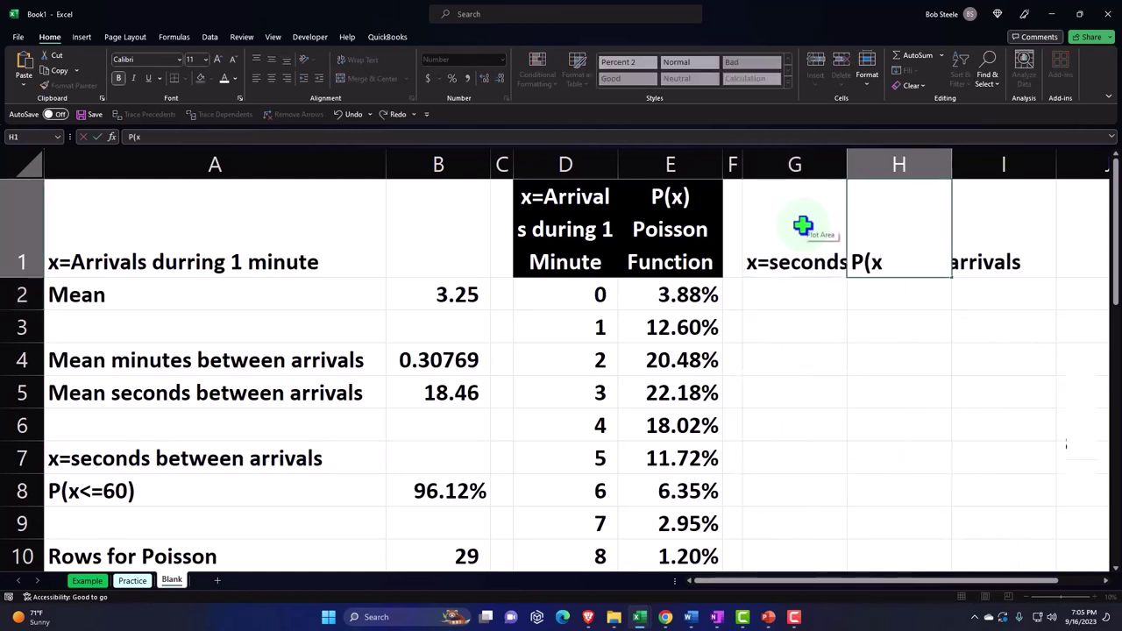
{"action": "type", "text": ") Expon"}
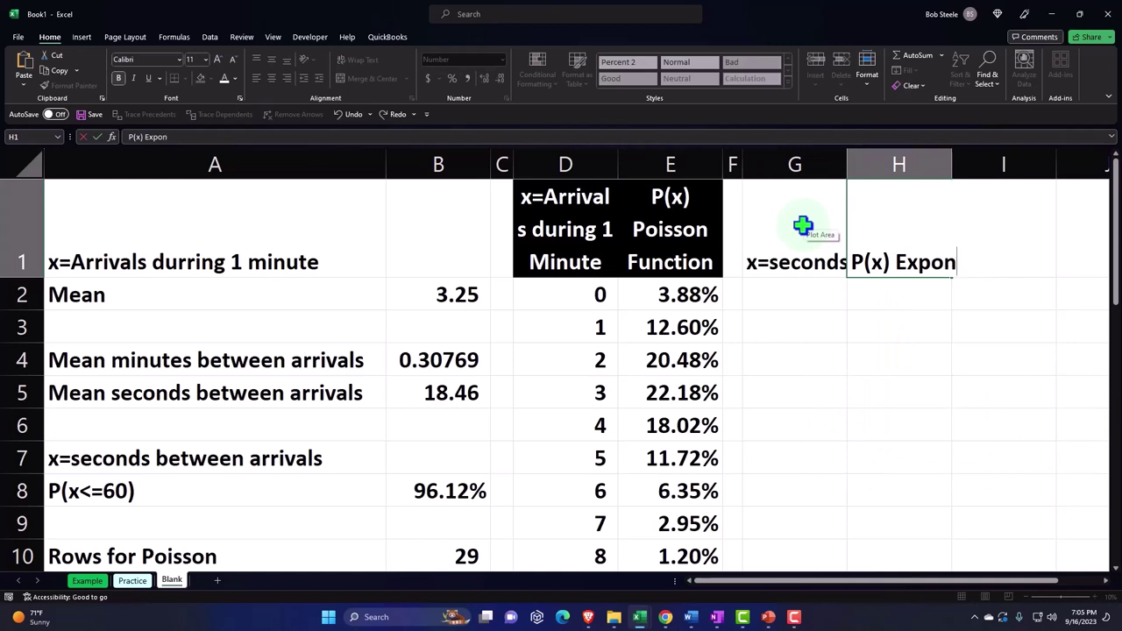
{"action": "key", "text": "Return"}
Style G1:H1 with black fill, white text, wrapping and centring.
{"action": "left_click", "coordinate": [806, 227]}
{"action": "key", "text": "shift+Right"}
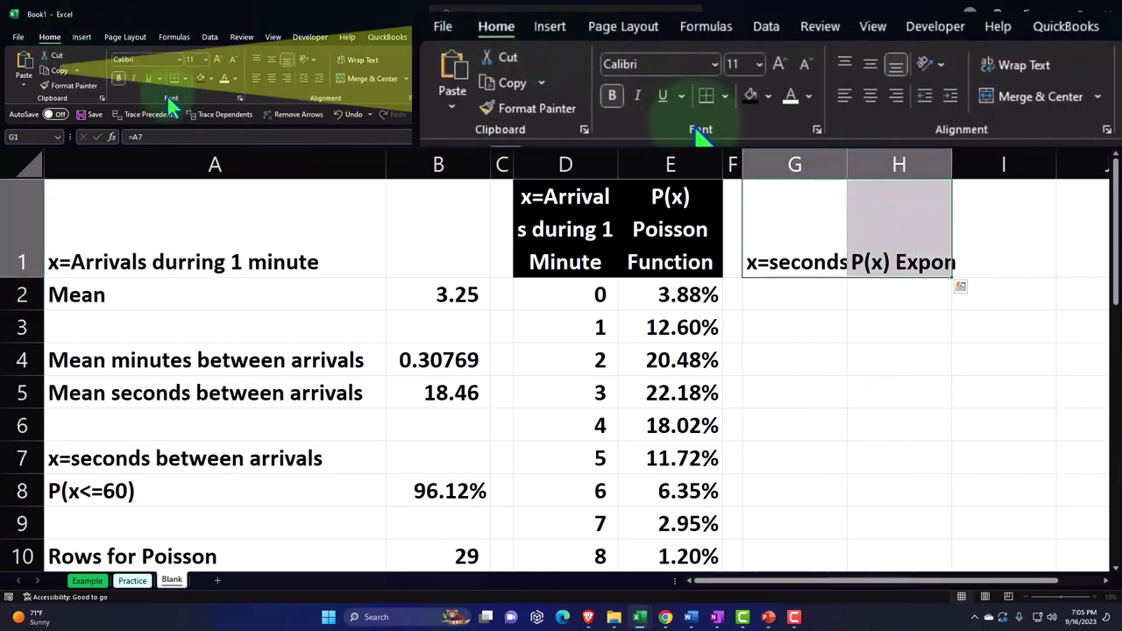
{"action": "left_click", "coordinate": [202, 78]}
{"action": "left_click", "coordinate": [223, 78]}
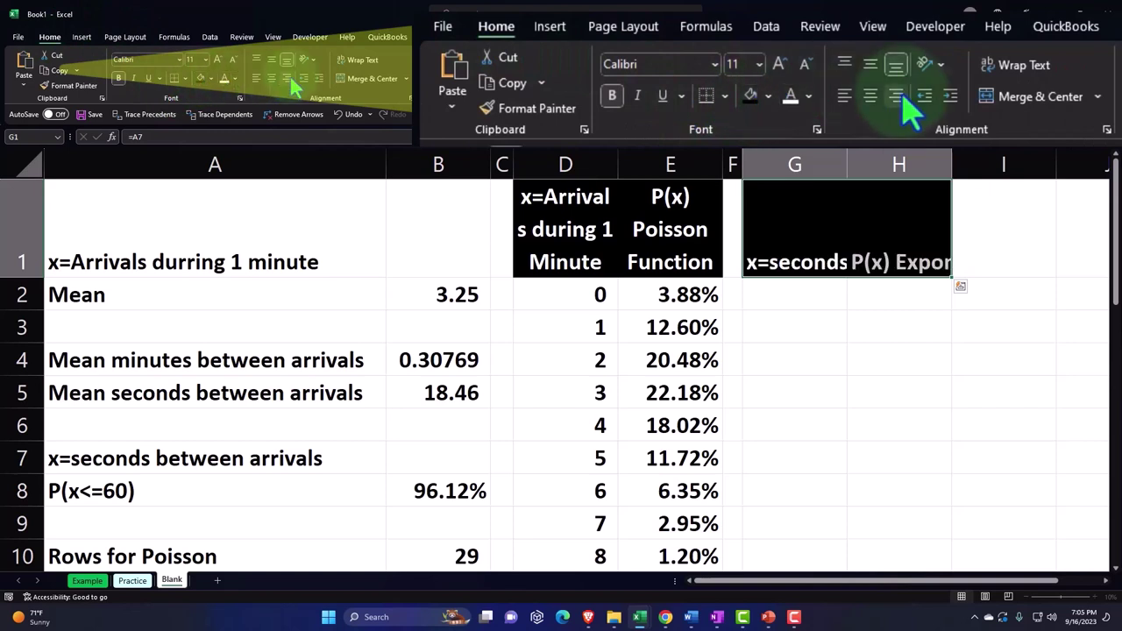
{"action": "left_click", "coordinate": [357, 61]}
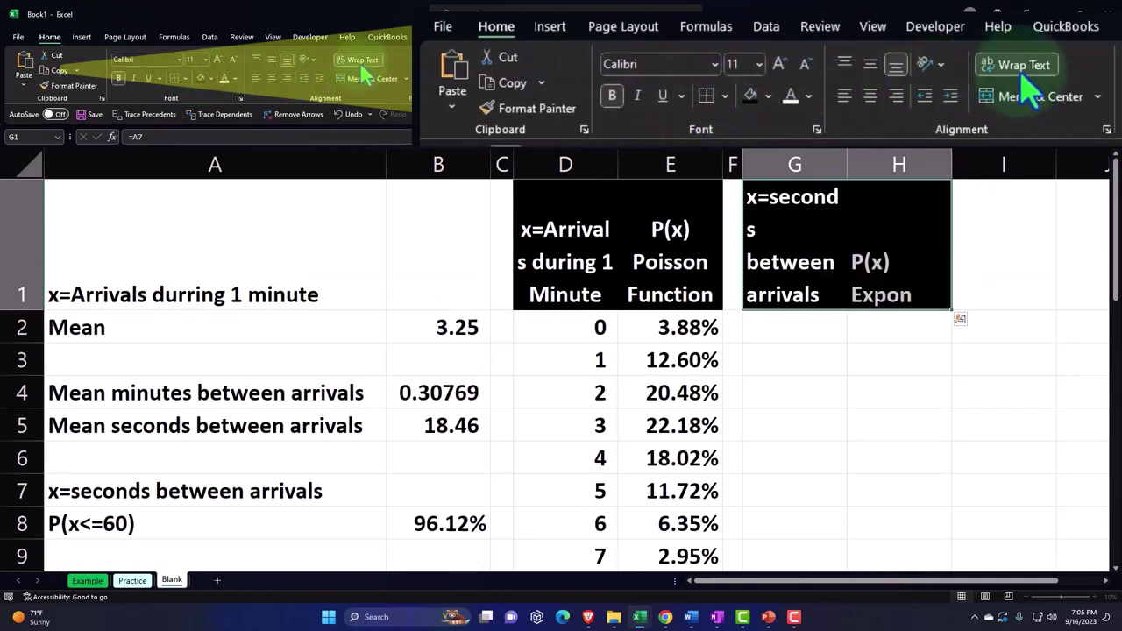
{"action": "left_click", "coordinate": [270, 78]}
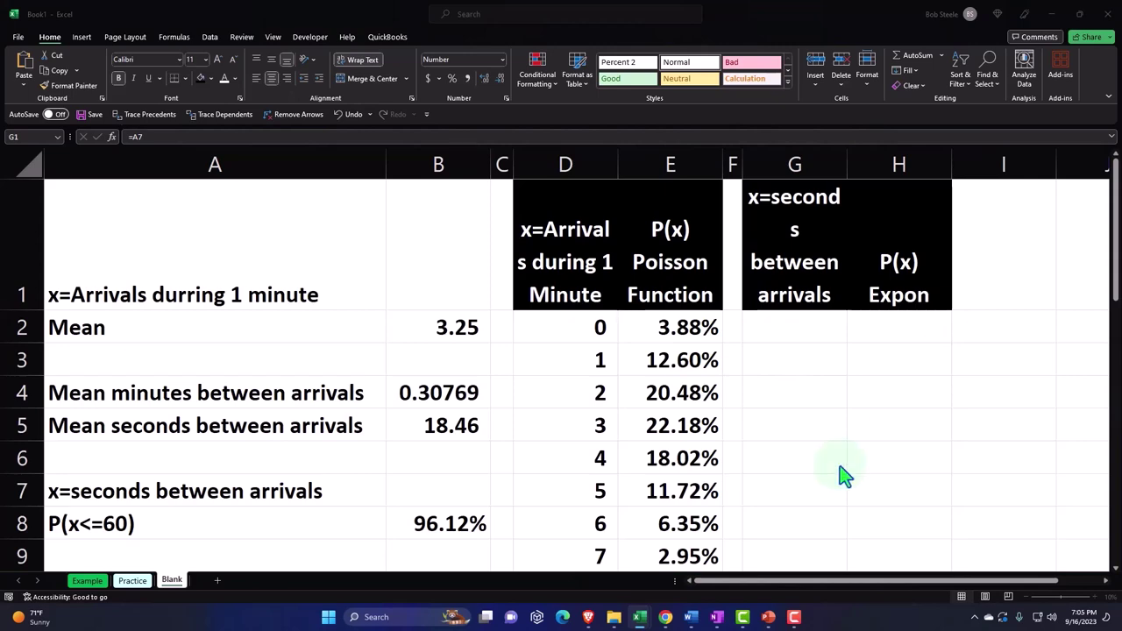
Type 'Rows for Exponential Dist' in A11 and 120 in B11.
{"action": "scroll", "coordinate": [176, 468], "scroll_direction": "down", "scroll_amount": 3}
{"action": "scroll", "coordinate": [123, 399], "scroll_direction": "up", "scroll_amount": 1}
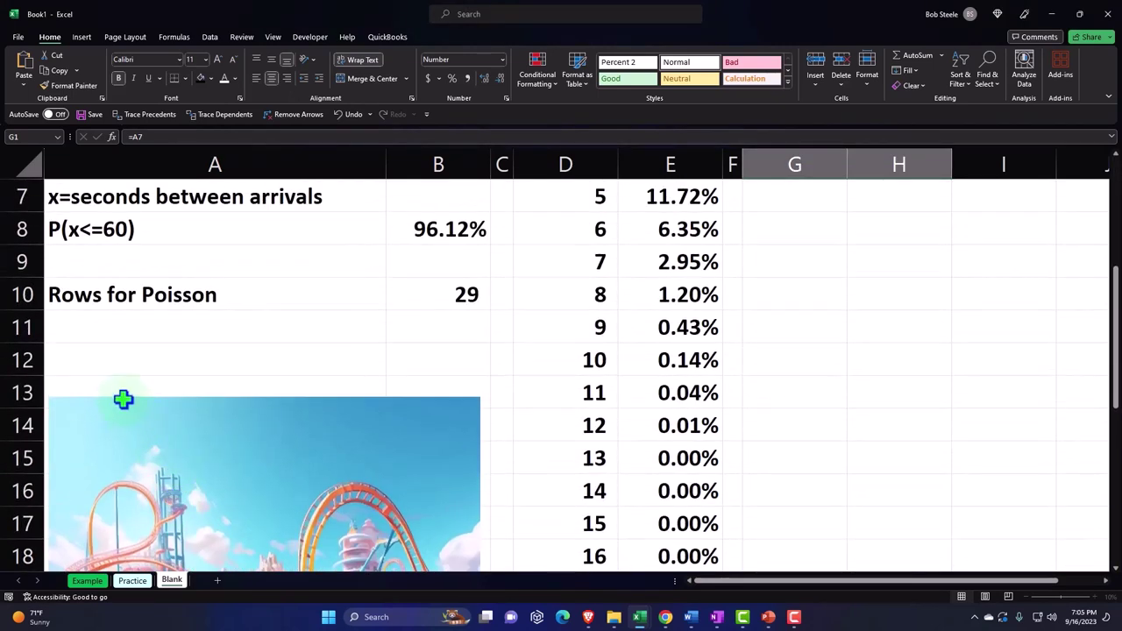
{"action": "left_click", "coordinate": [96, 335]}
{"action": "type", "text": "Row"}
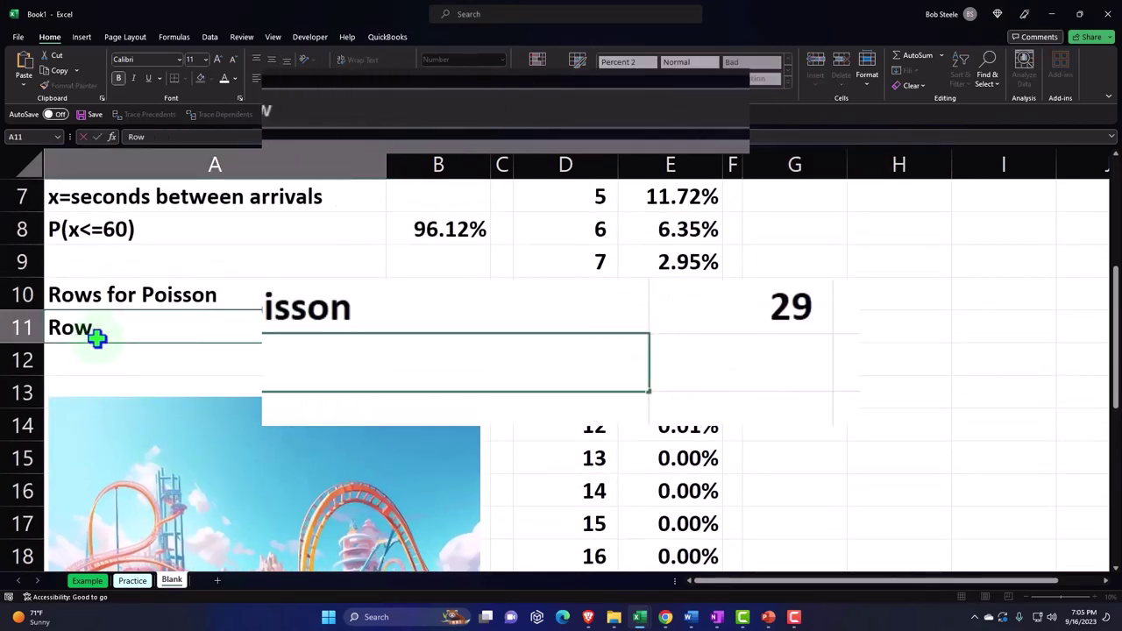
{"action": "type", "text": "s fo"}
{"action": "key", "text": "BackSpace"}
{"action": "key", "text": "BackSpace"}
{"action": "key", "text": "BackSpace"}
{"action": "type", "text": "s for "}
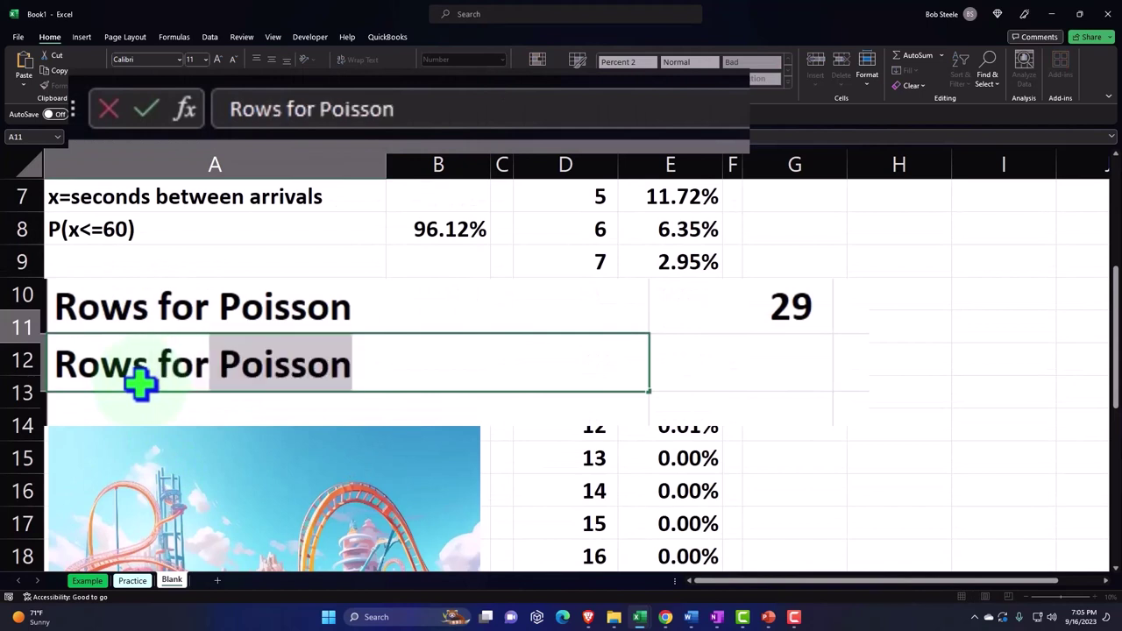
{"action": "type", "text": "Exponent"}
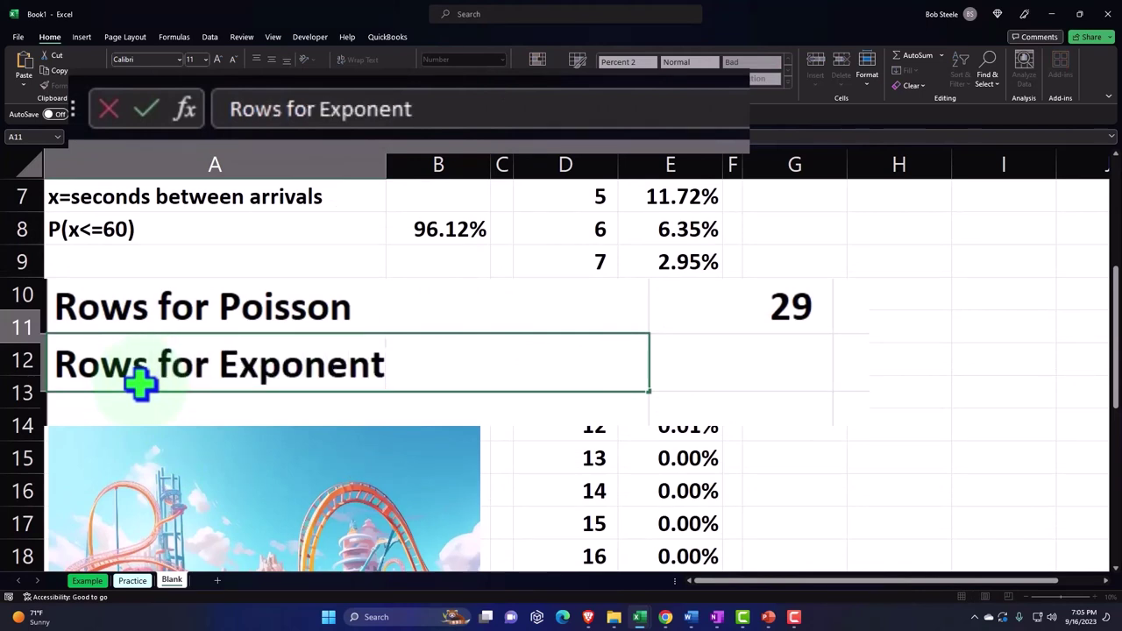
{"action": "type", "text": "ial Dist"}
{"action": "key", "text": "Tab"}
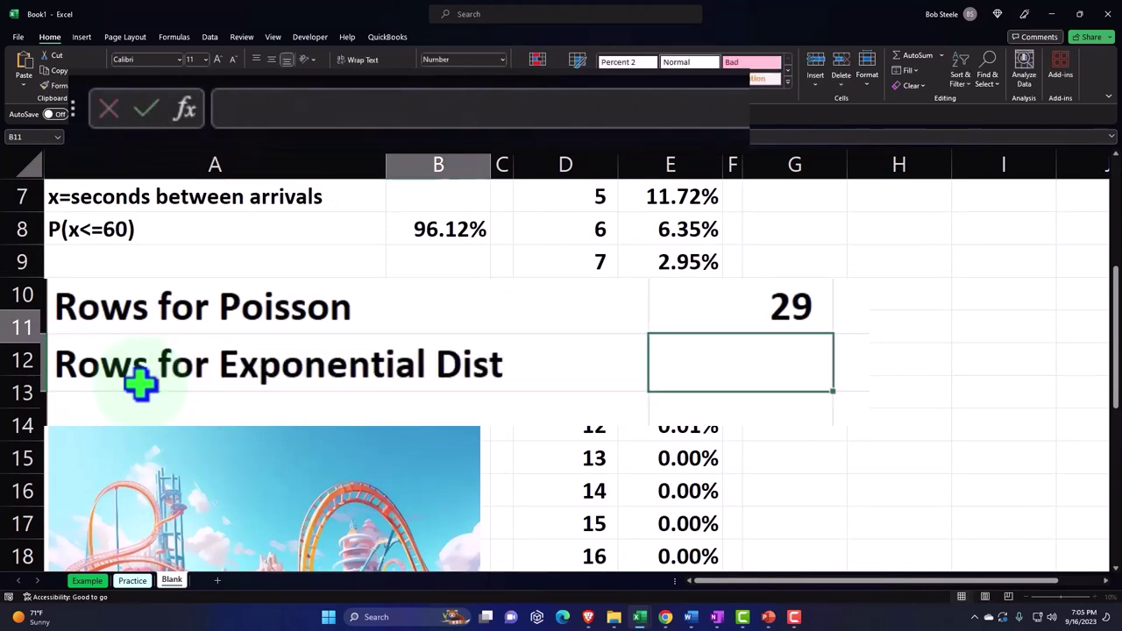
{"action": "type", "text": "120"}
{"action": "key", "text": "Return"}
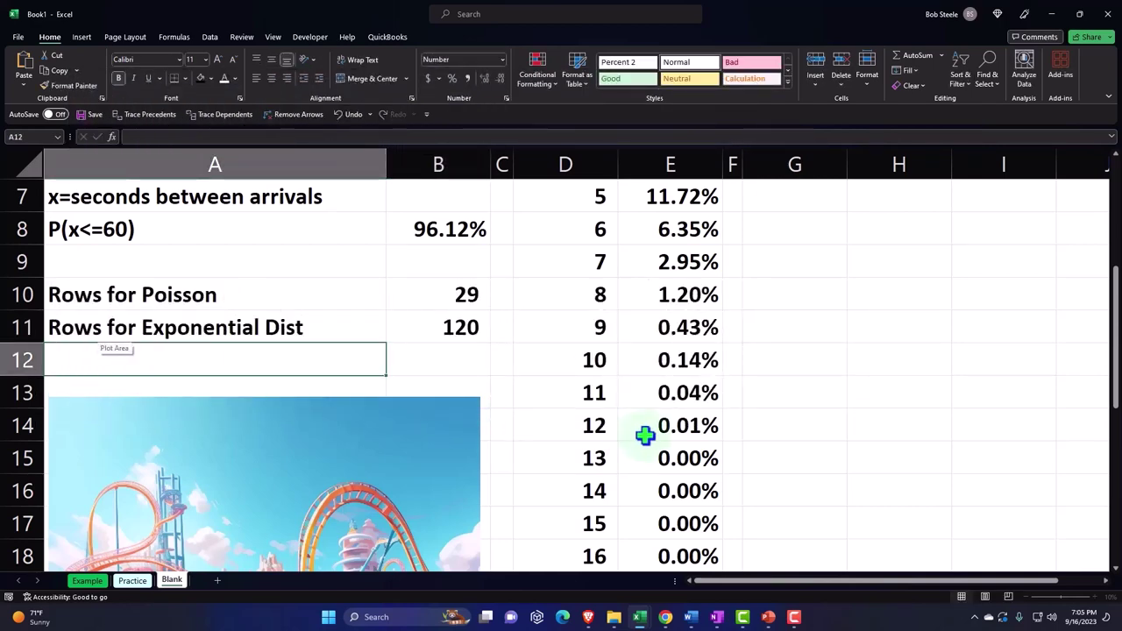
{"action": "scroll", "coordinate": [645, 434], "scroll_direction": "up", "scroll_amount": 2}
Enter =SEQUENCE(B11+1,,0) in G2 to spill seconds 0 to 120.
{"action": "left_click", "coordinate": [784, 329]}
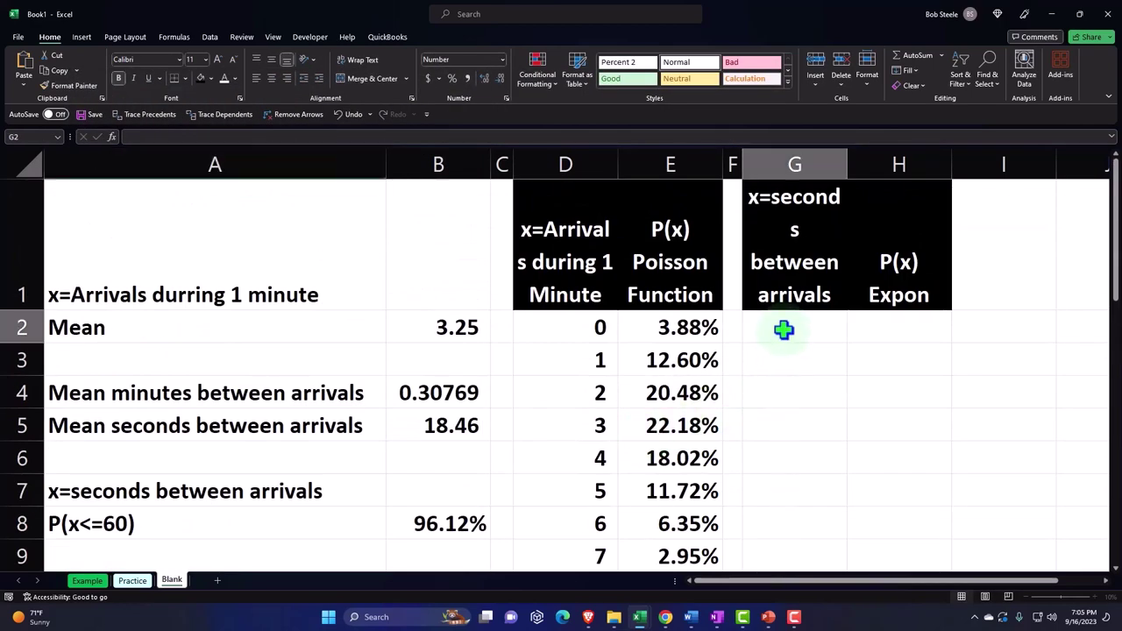
{"action": "type", "text": "=seq"}
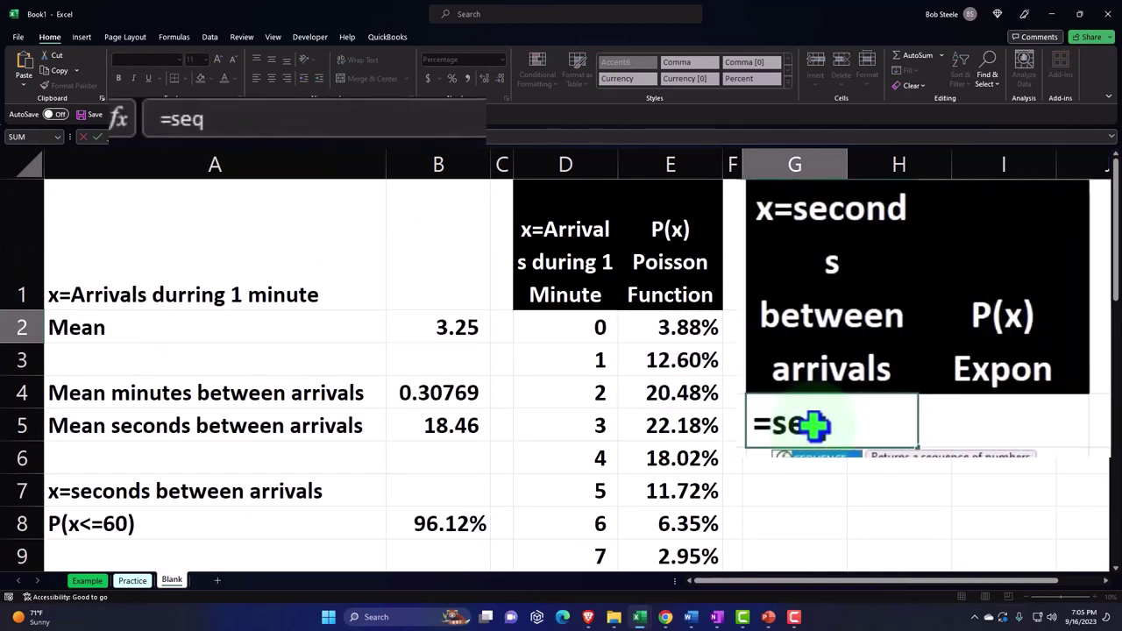
{"action": "key", "text": "Tab"}
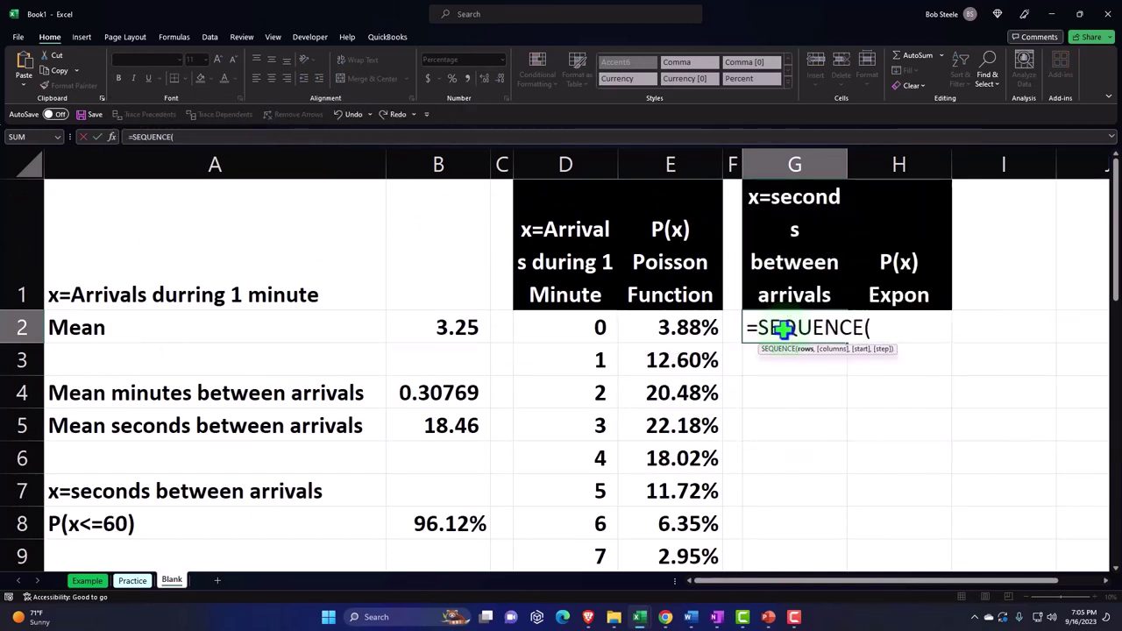
{"action": "scroll", "coordinate": [784, 328], "scroll_direction": "down", "scroll_amount": 1}
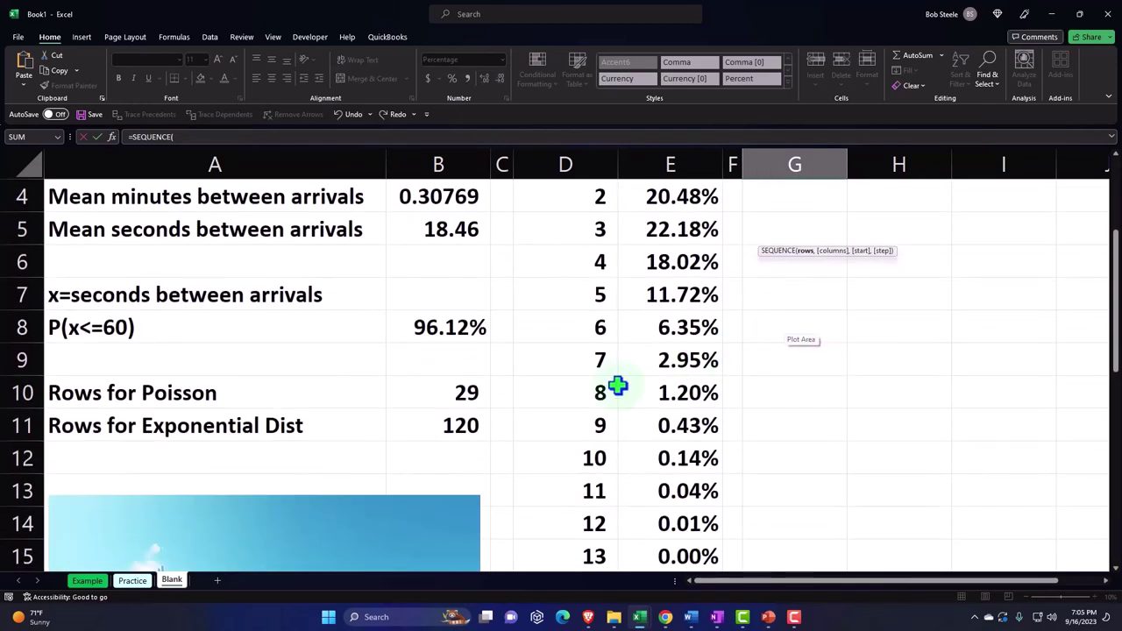
{"action": "left_click", "coordinate": [447, 425]}
{"action": "scroll", "coordinate": [650, 427], "scroll_direction": "up", "scroll_amount": 1}
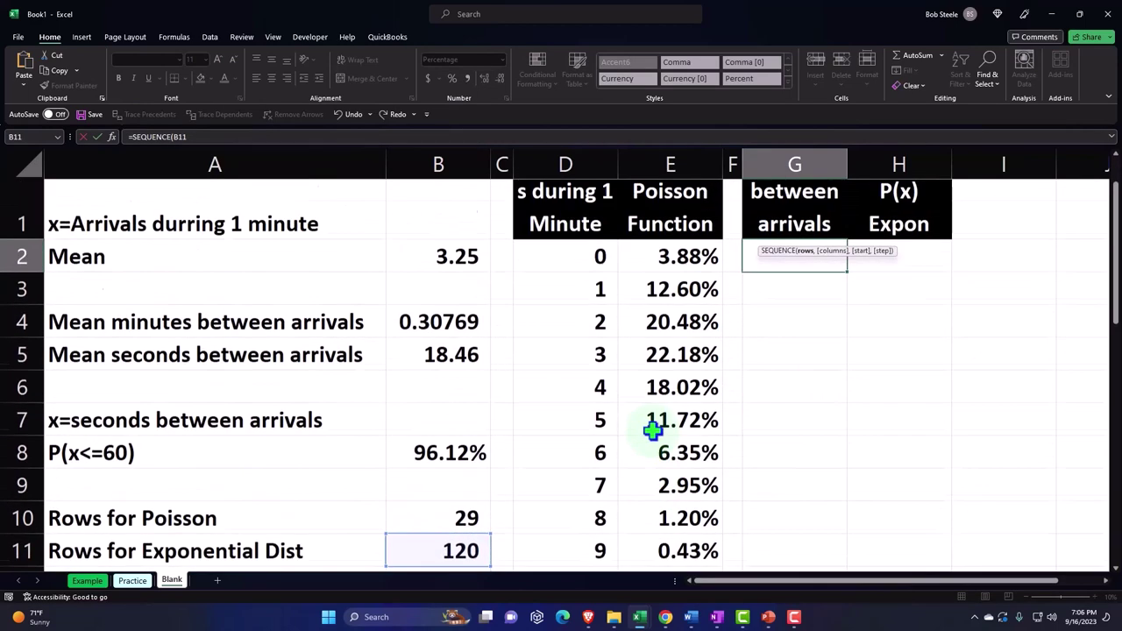
{"action": "type", "text": "+1"}
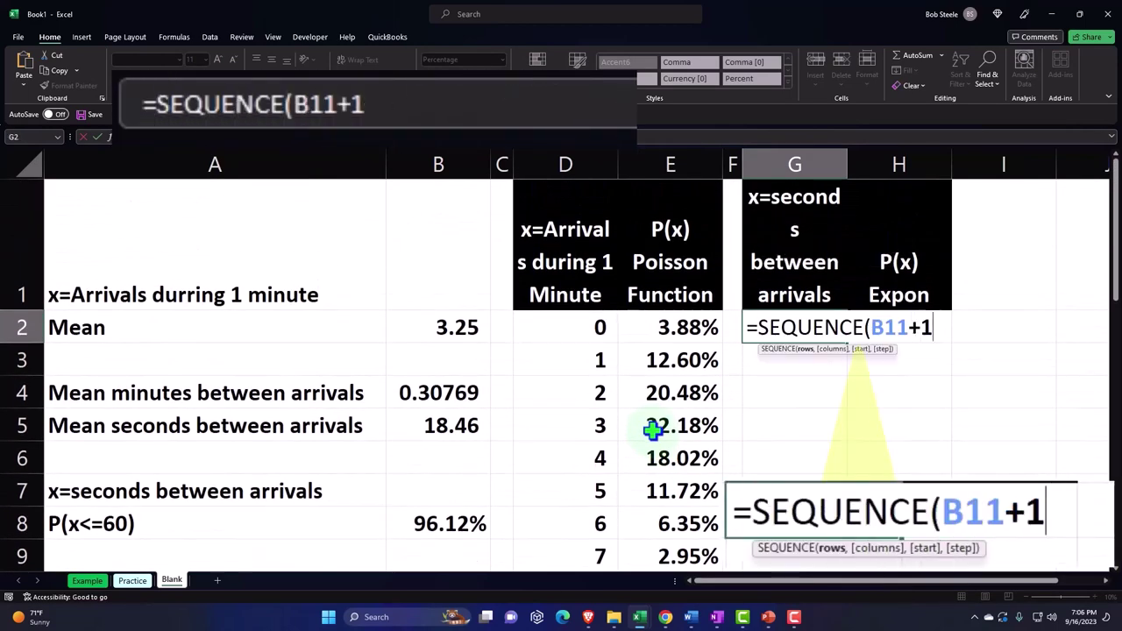
{"action": "type", "text": ","}
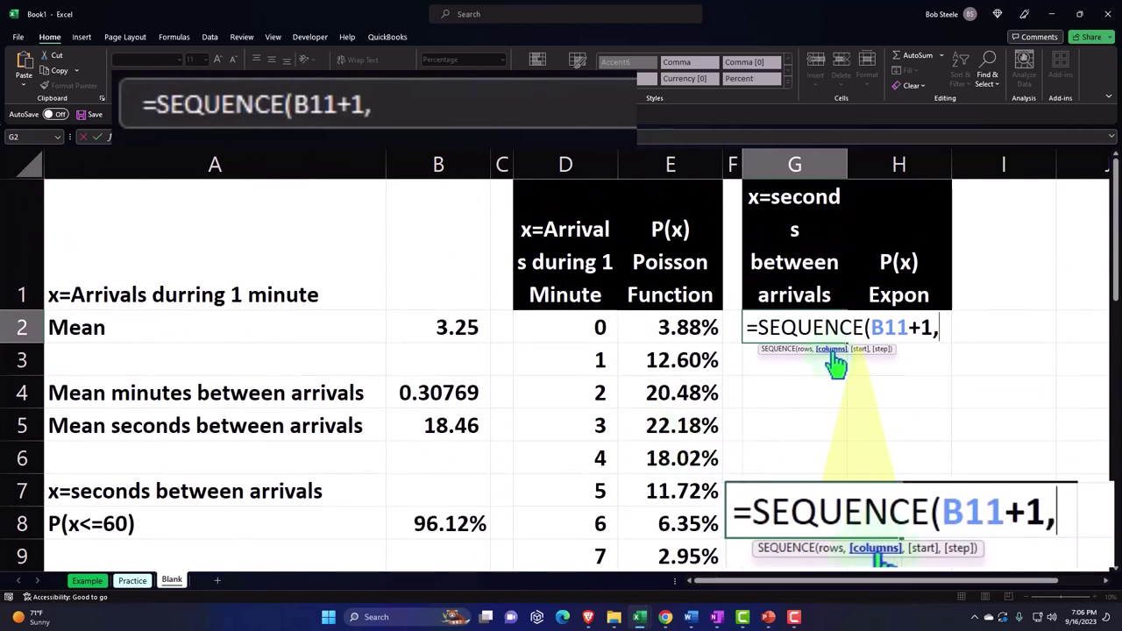
{"action": "type", "text": ","}
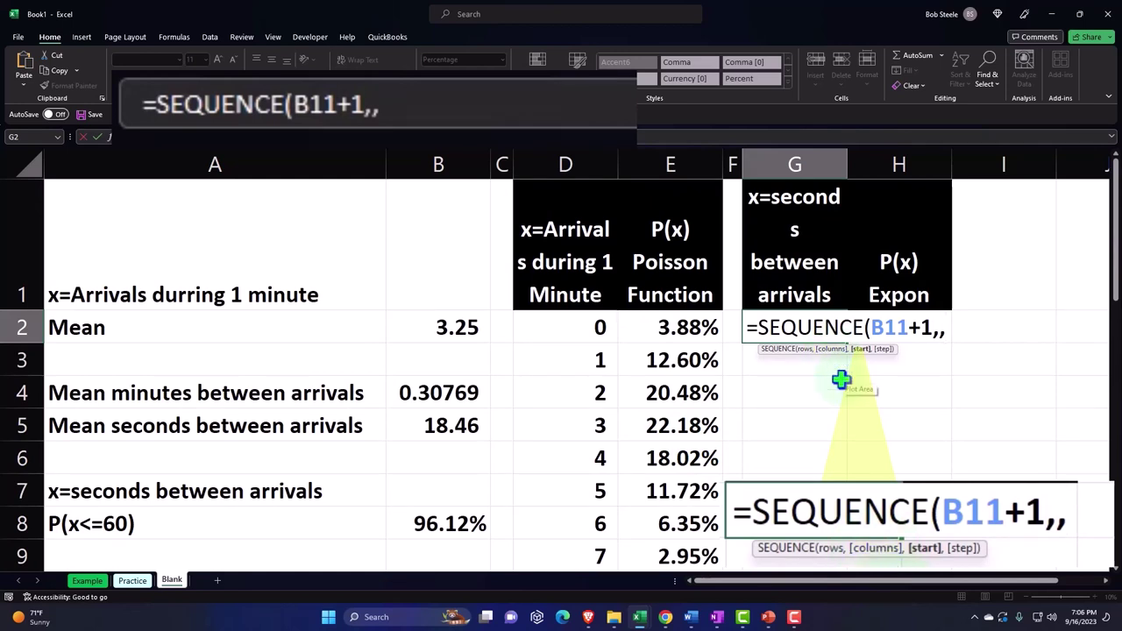
{"action": "type", "text": "0)"}
{"action": "key", "text": "Return"}
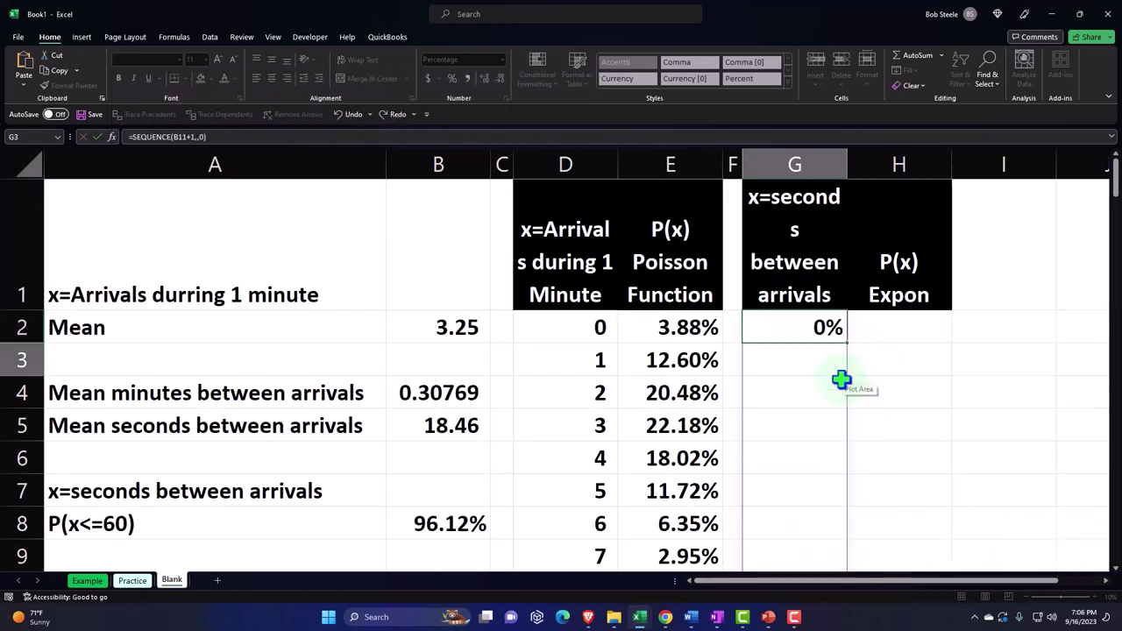
Copy G3's plain number format onto G2 with Format Painter, removing the percentage.
{"action": "left_click", "coordinate": [794, 329]}
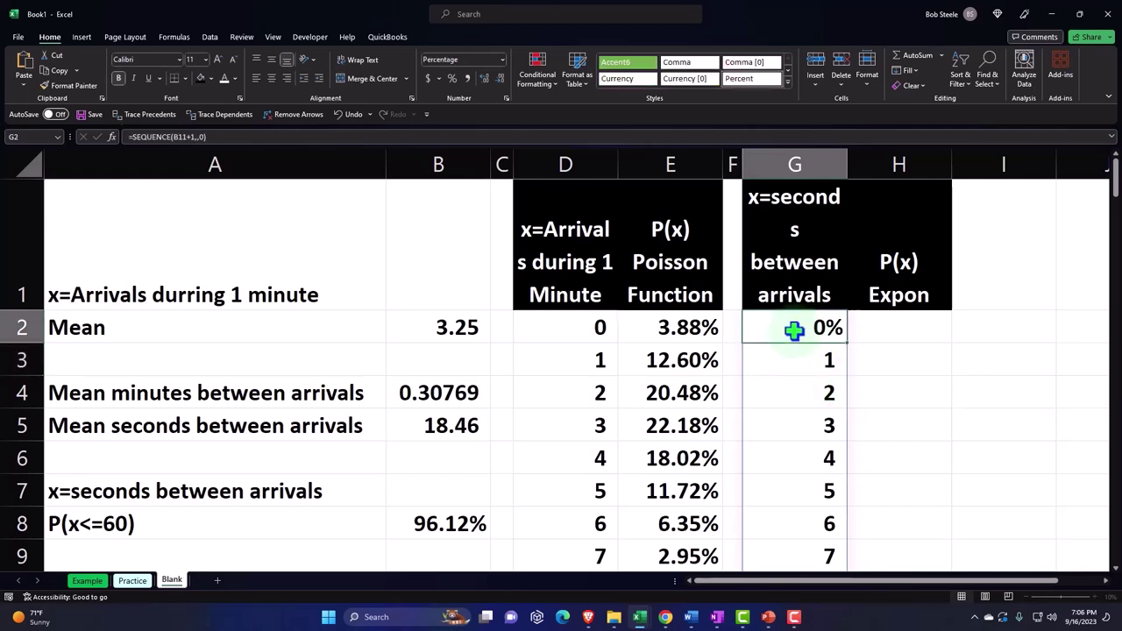
{"action": "left_click", "coordinate": [495, 59]}
{"action": "left_click", "coordinate": [501, 59]}
{"action": "left_click", "coordinate": [501, 59]}
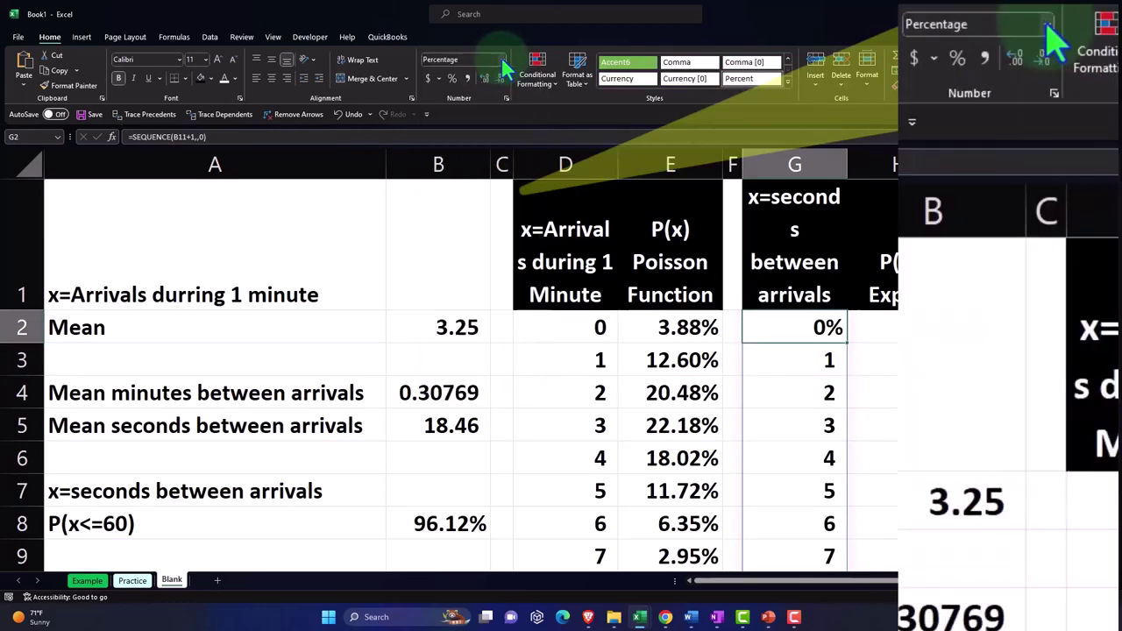
{"action": "left_click", "coordinate": [794, 368]}
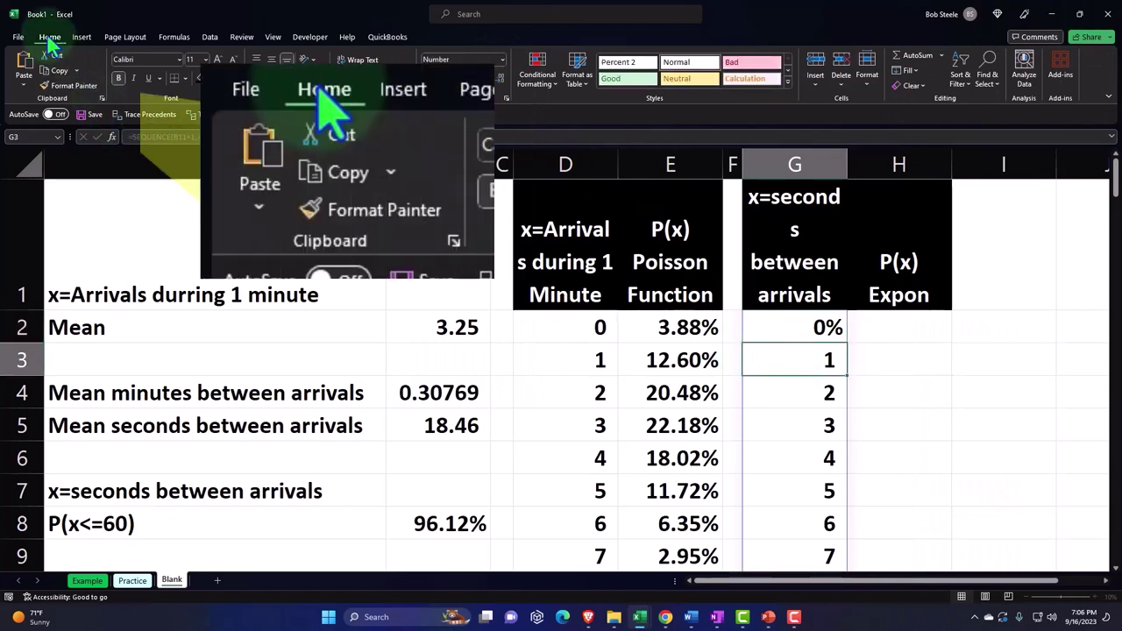
{"action": "left_click", "coordinate": [67, 87]}
{"action": "left_click", "coordinate": [794, 327]}
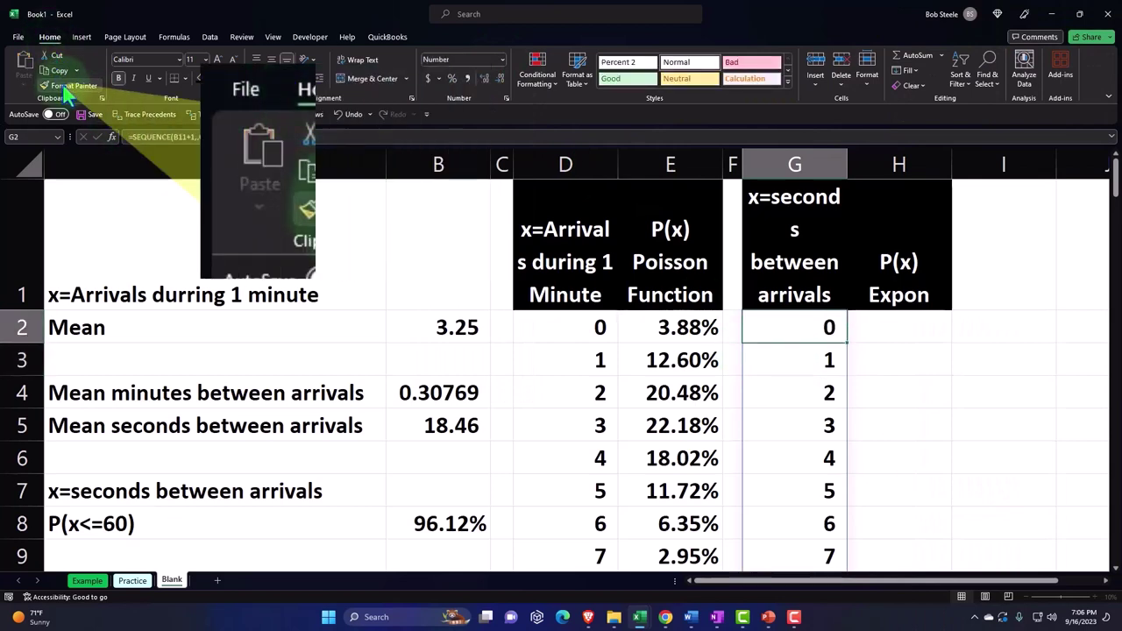
{"action": "left_click", "coordinate": [891, 339]}
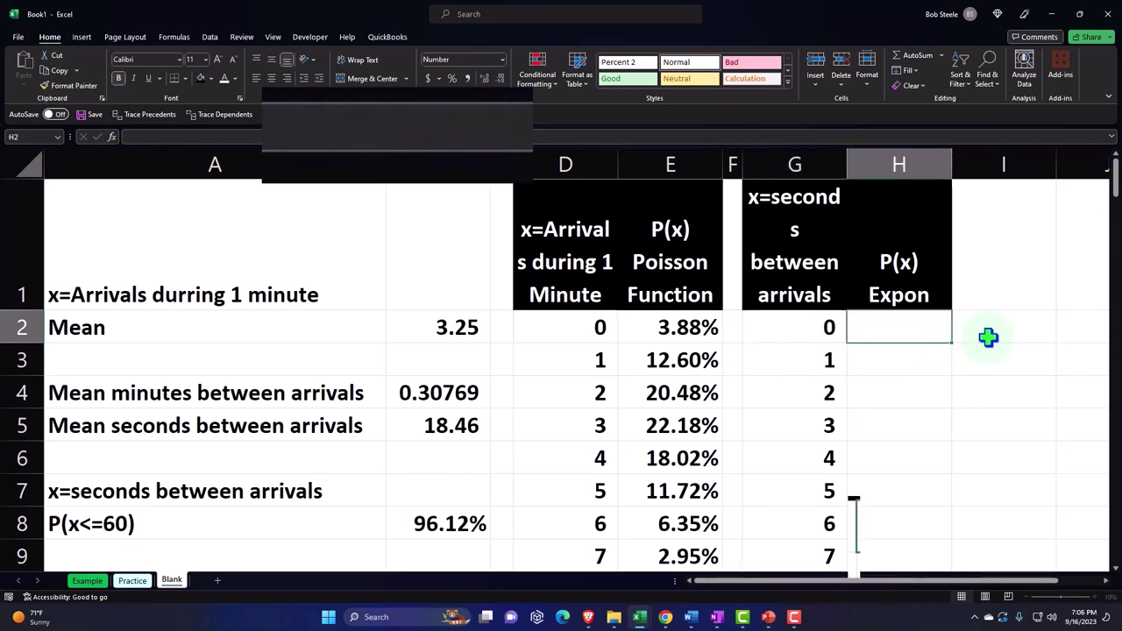
Begin =EXPON.DIST in H2 using the spilled seconds range G2# as the x argument.
{"action": "type", "text": "=expon"}
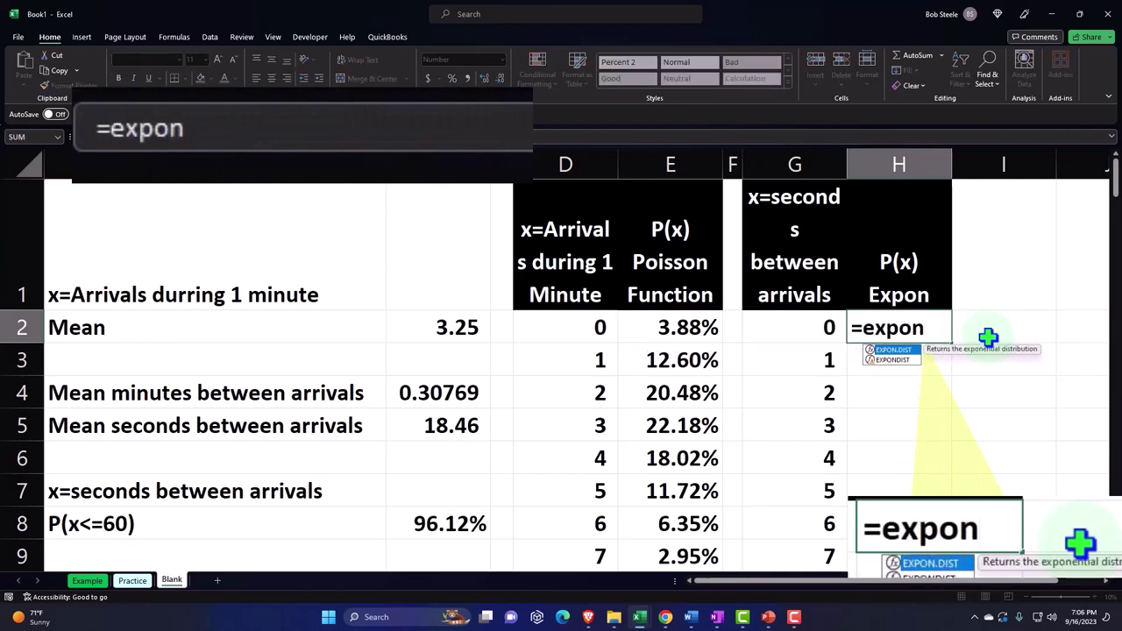
{"action": "key", "text": "Tab"}
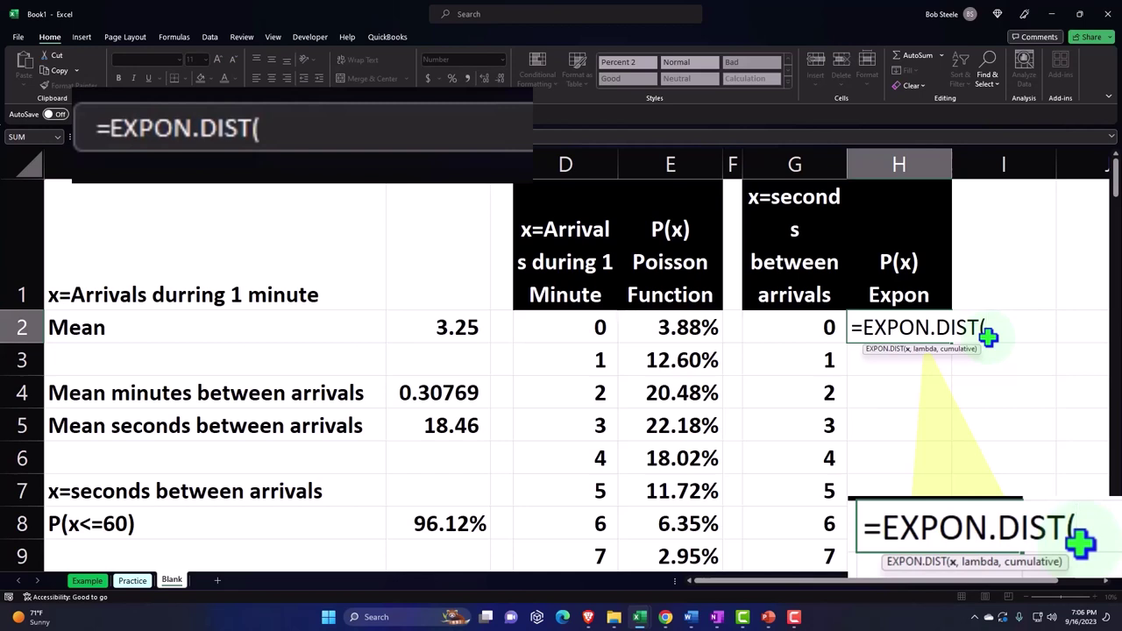
{"action": "left_click", "coordinate": [783, 327]}
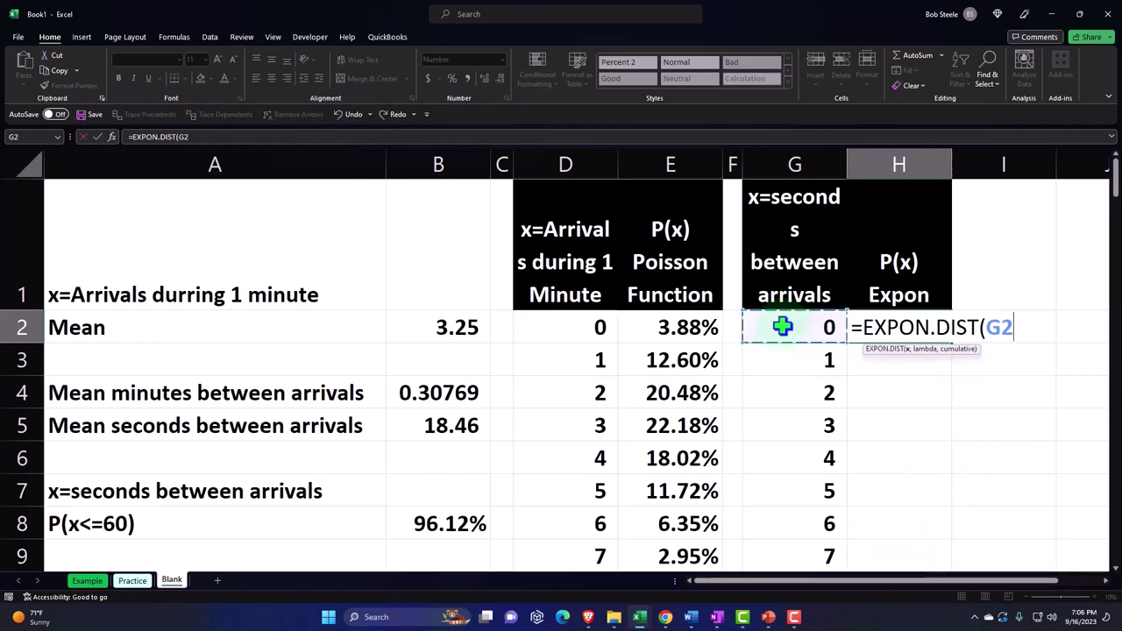
{"action": "key", "text": "ctrl+shift+Right"}
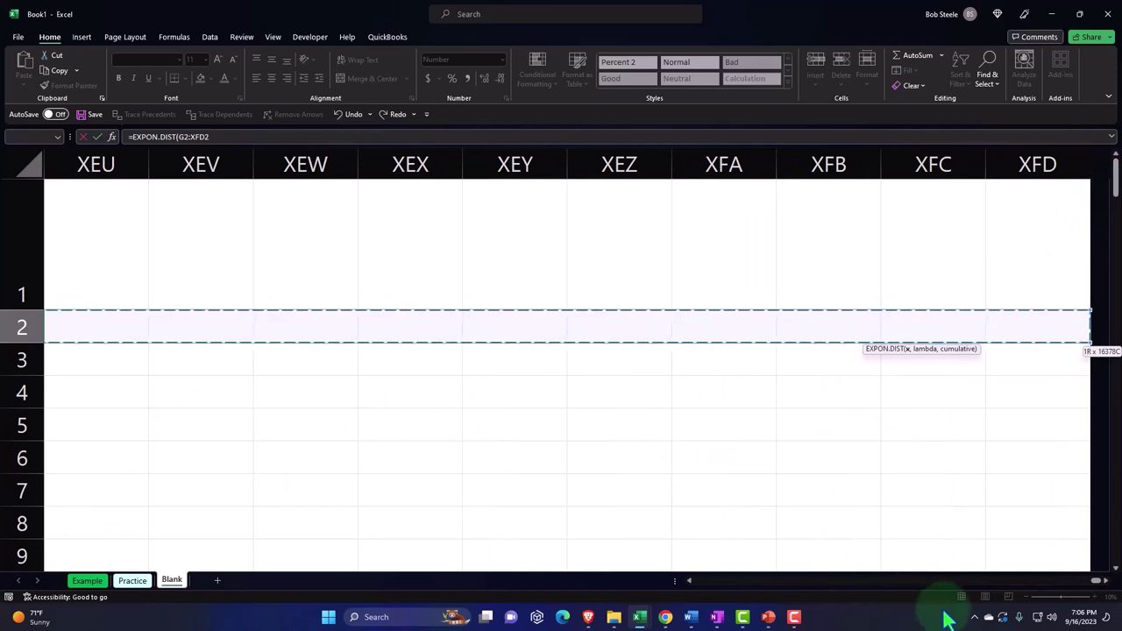
{"action": "key", "text": "ctrl+BackSpace"}
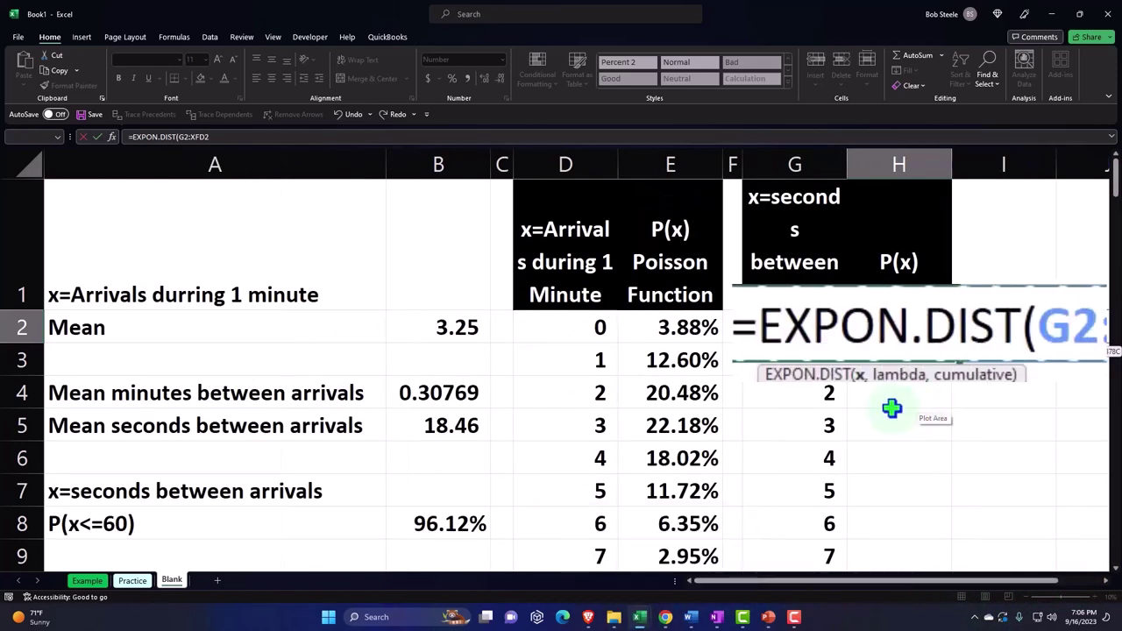
{"action": "key", "text": "BackSpace"}
{"action": "key", "text": "BackSpace"}
{"action": "key", "text": "BackSpace"}
{"action": "key", "text": "BackSpace"}
{"action": "key", "text": "BackSpace"}
{"action": "key", "text": "BackSpace"}
{"action": "key", "text": "BackSpace"}
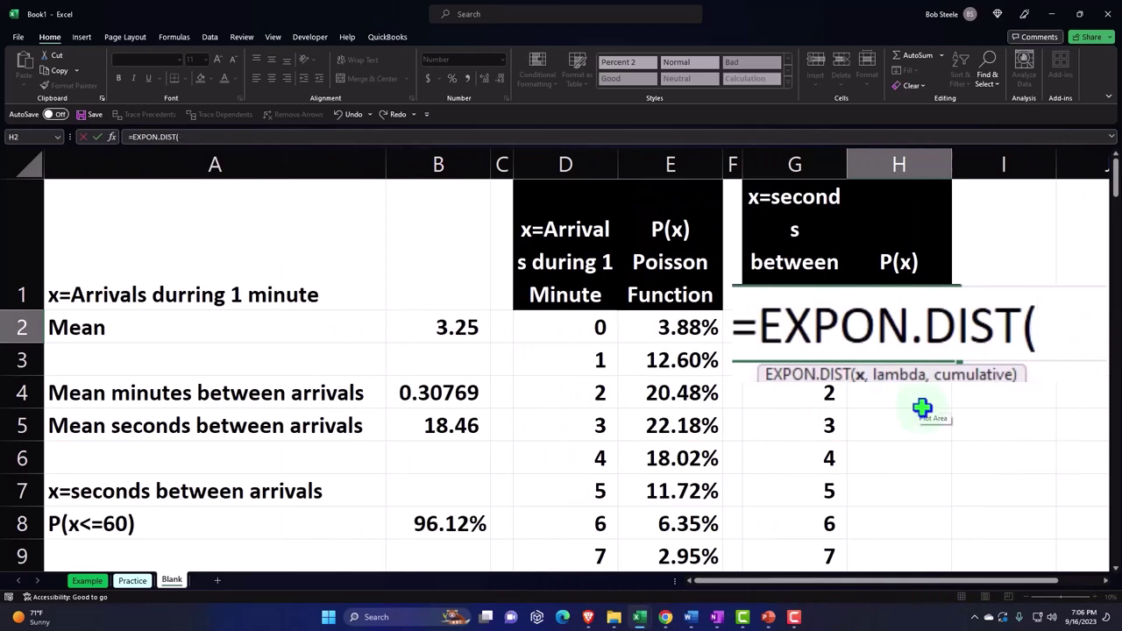
{"action": "type", "text": "G2"}
{"action": "left_click", "coordinate": [795, 327]}
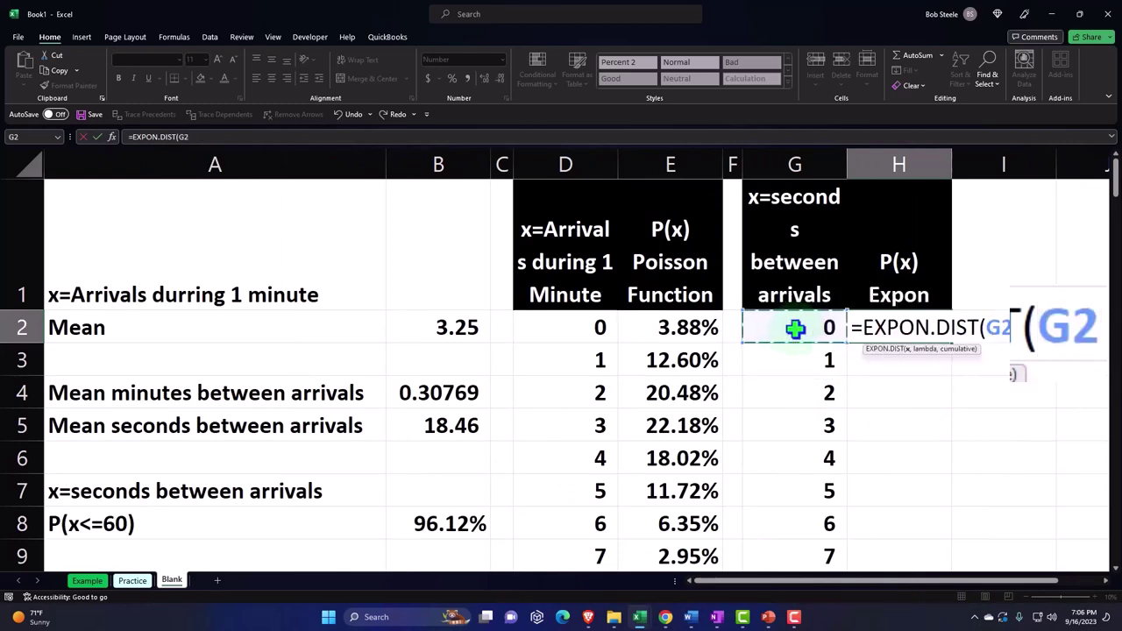
{"action": "scroll", "coordinate": [794, 327], "scroll_direction": "down", "scroll_amount": 20}
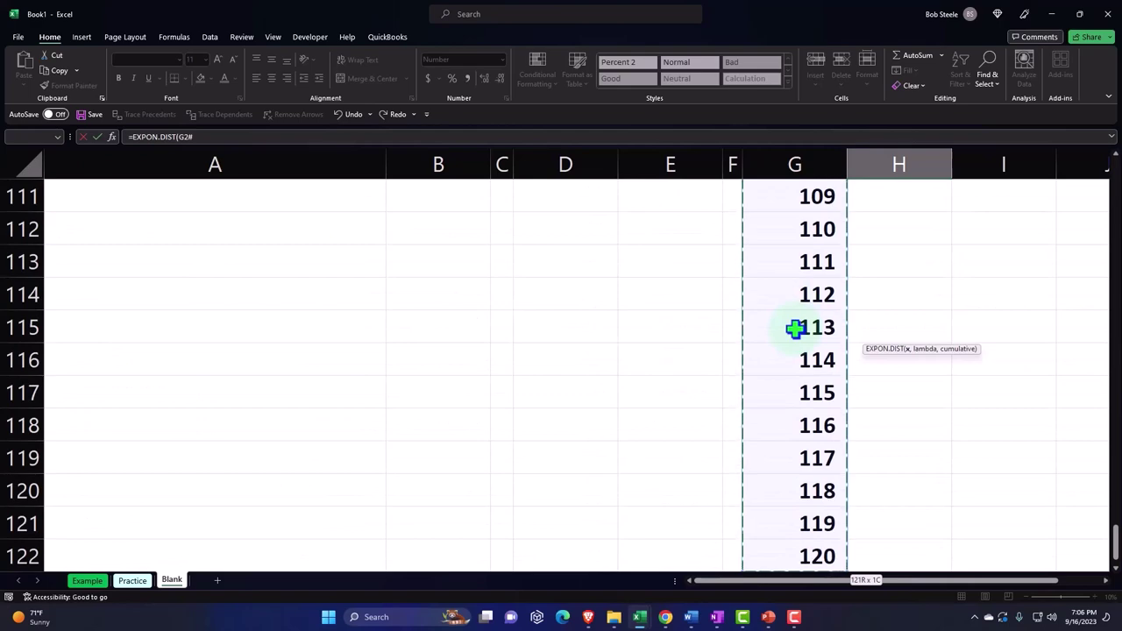
{"action": "scroll", "coordinate": [794, 327], "scroll_direction": "up", "scroll_amount": 20}
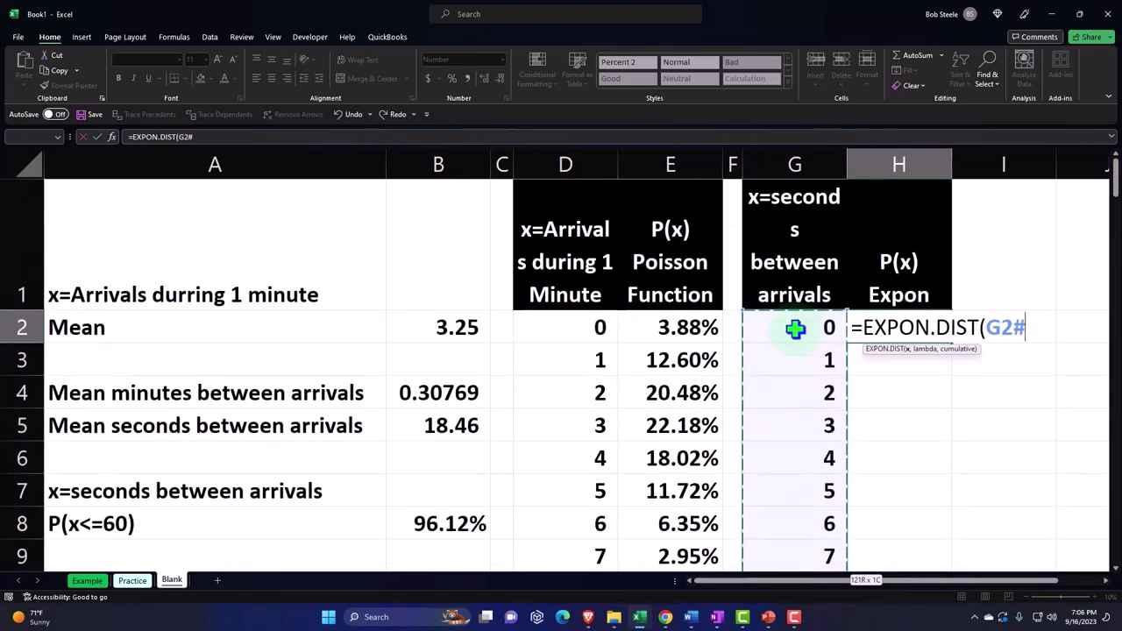
Complete the formula as =EXPON.DIST(G2#,1/$B$5,0), with rate 1/$B$5 and cumulative off.
{"action": "type", "text": ","}
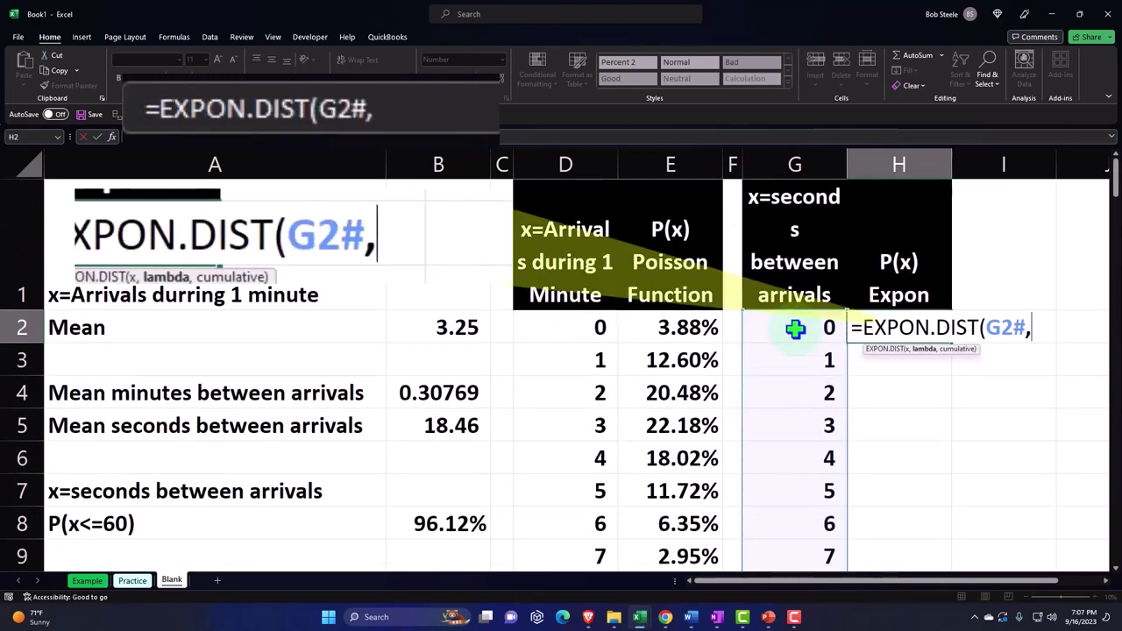
{"action": "scroll", "coordinate": [795, 329], "scroll_direction": "down", "scroll_amount": 1}
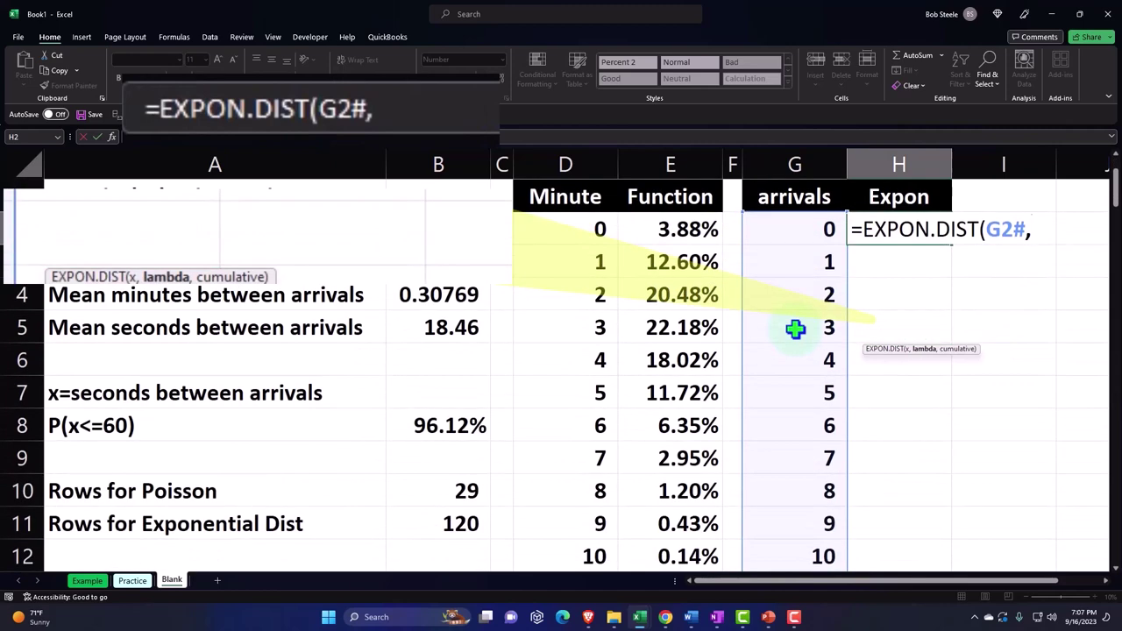
{"action": "scroll", "coordinate": [795, 329], "scroll_direction": "down", "scroll_amount": 1}
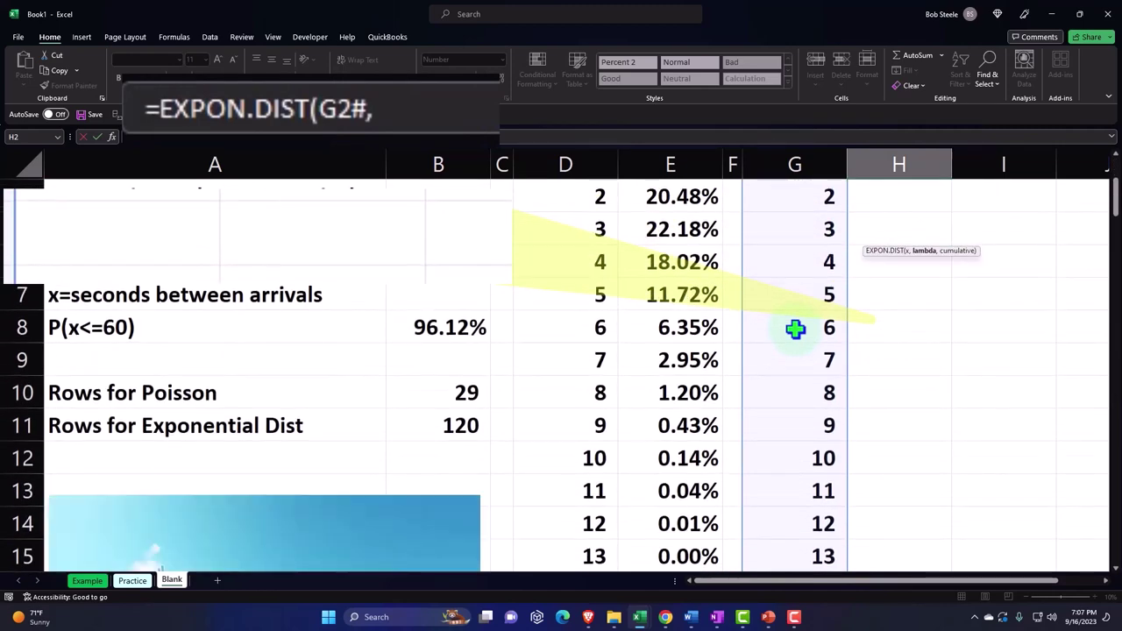
{"action": "scroll", "coordinate": [795, 328], "scroll_direction": "up", "scroll_amount": 1}
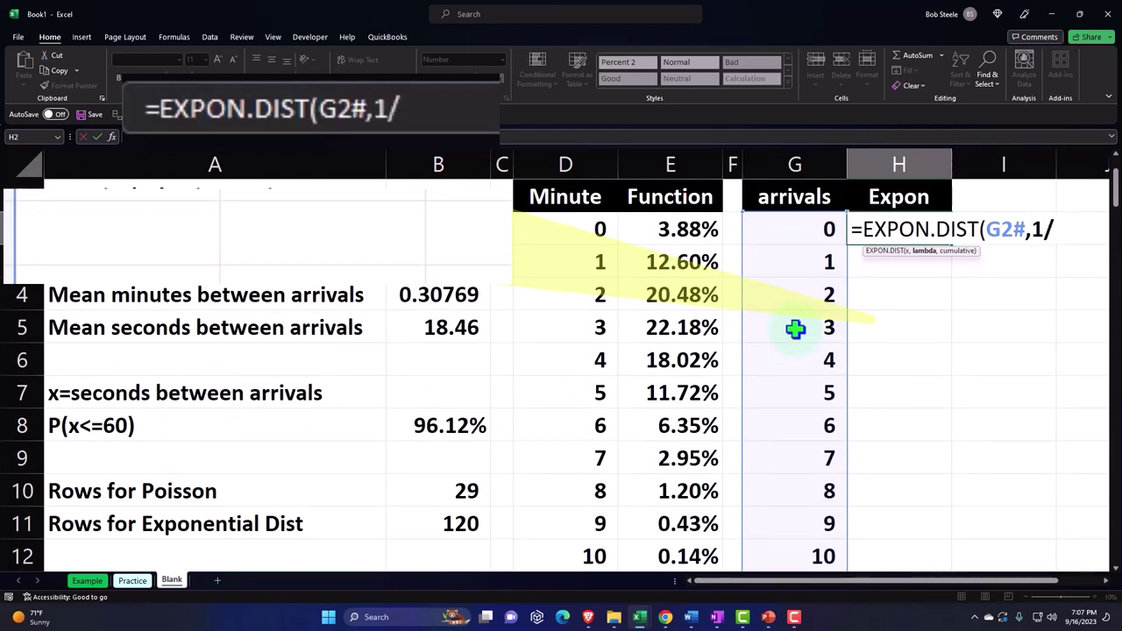
{"action": "left_click", "coordinate": [460, 328]}
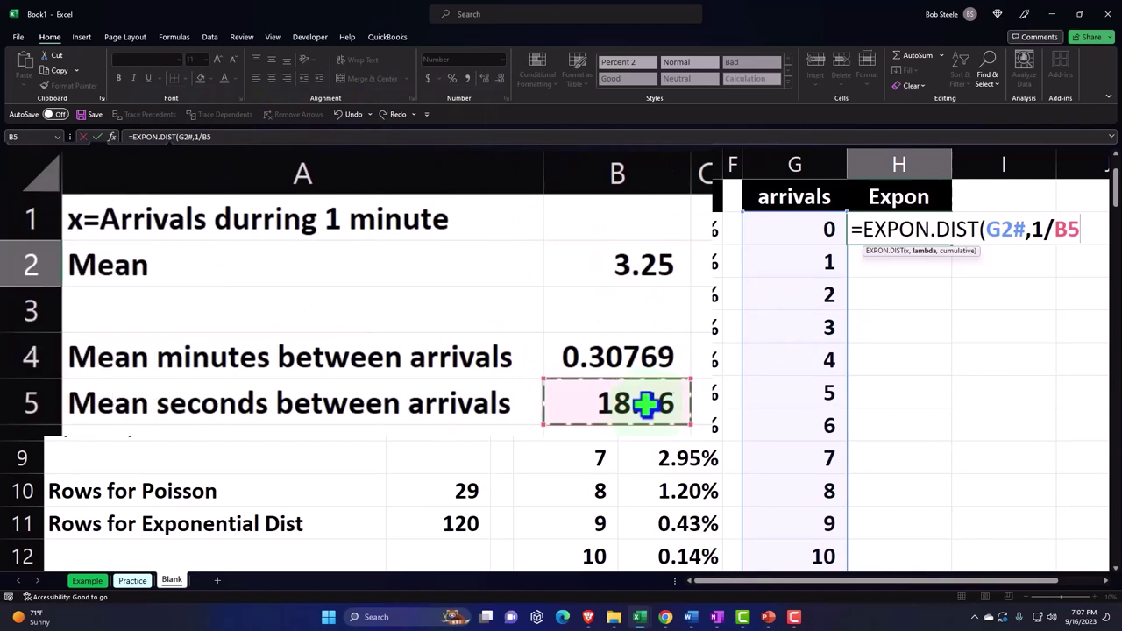
{"action": "key", "text": "F4"}
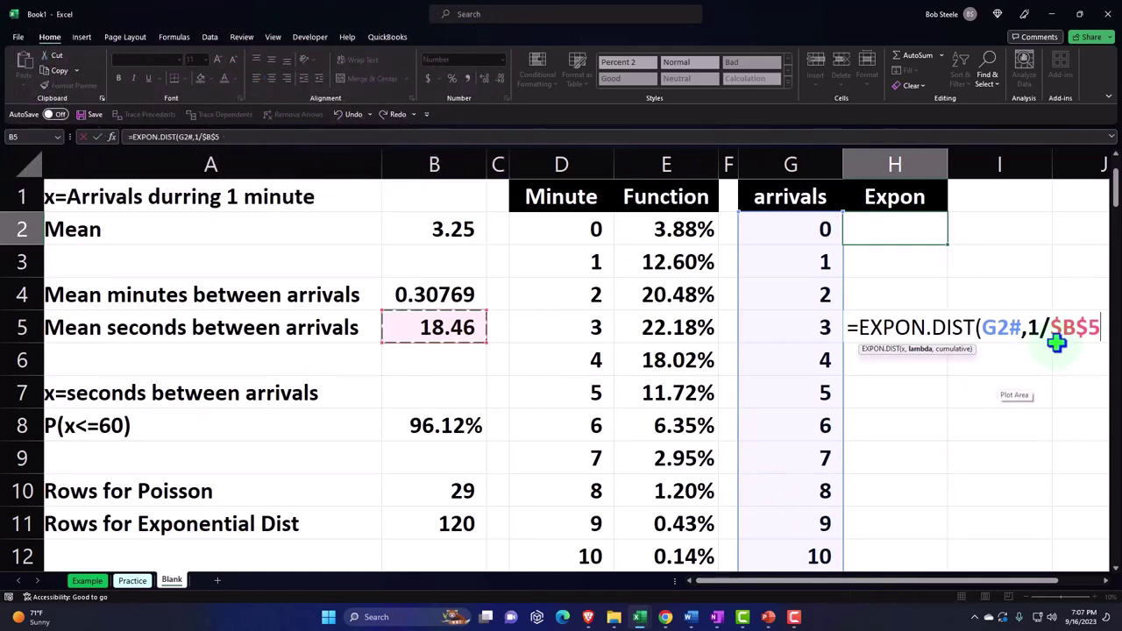
{"action": "type", "text": ","}
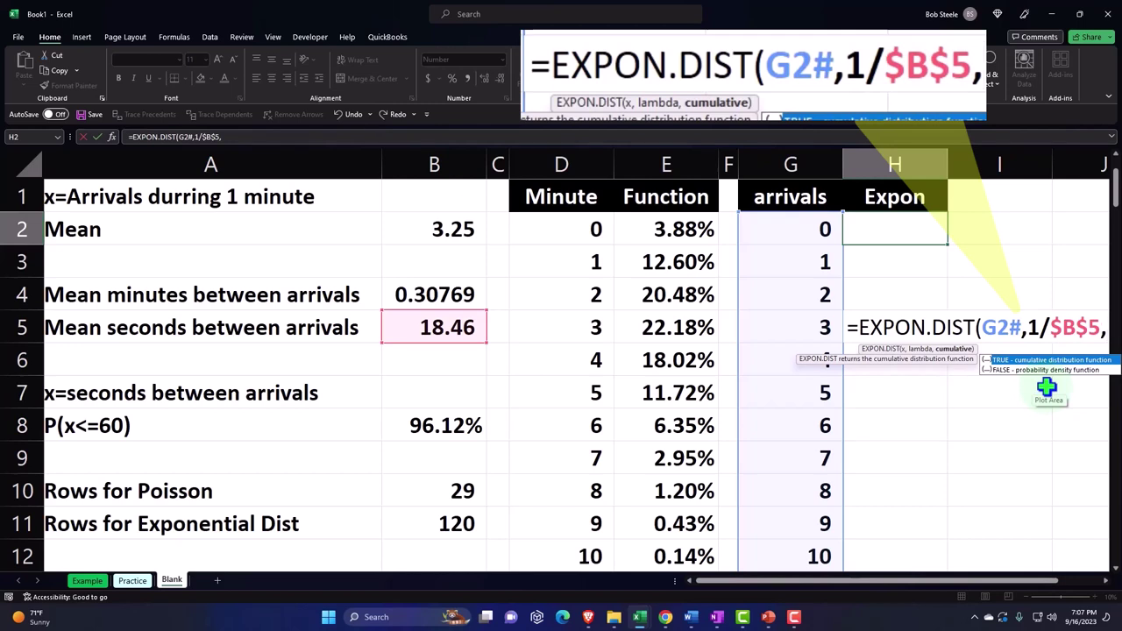
{"action": "type", "text": "0"}
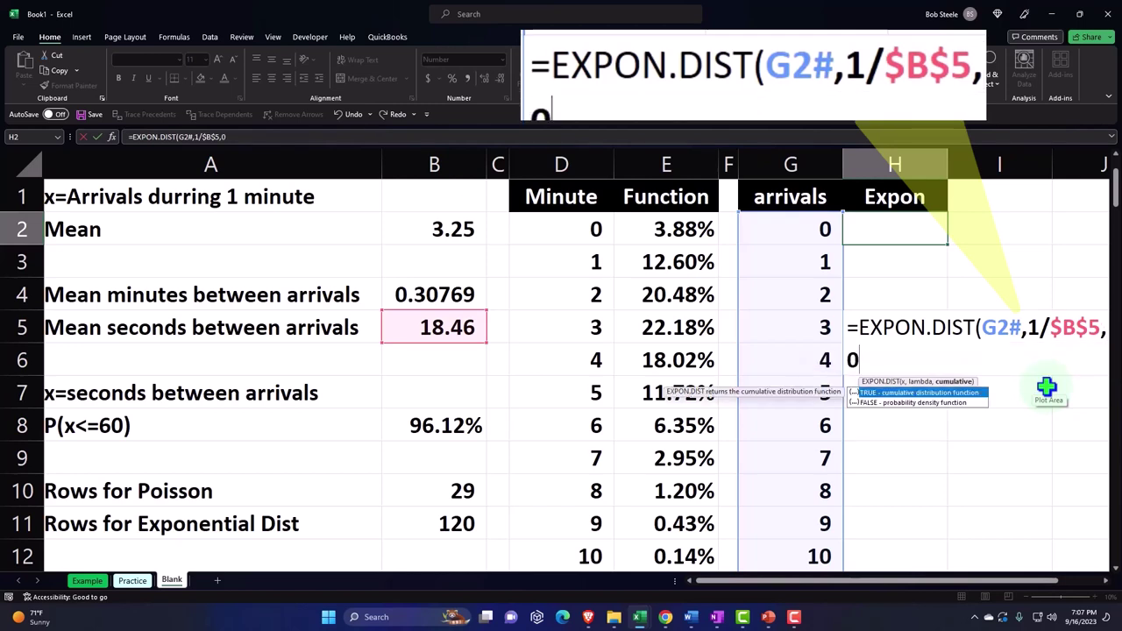
{"action": "type", "text": ")"}
{"action": "key", "text": "Return"}
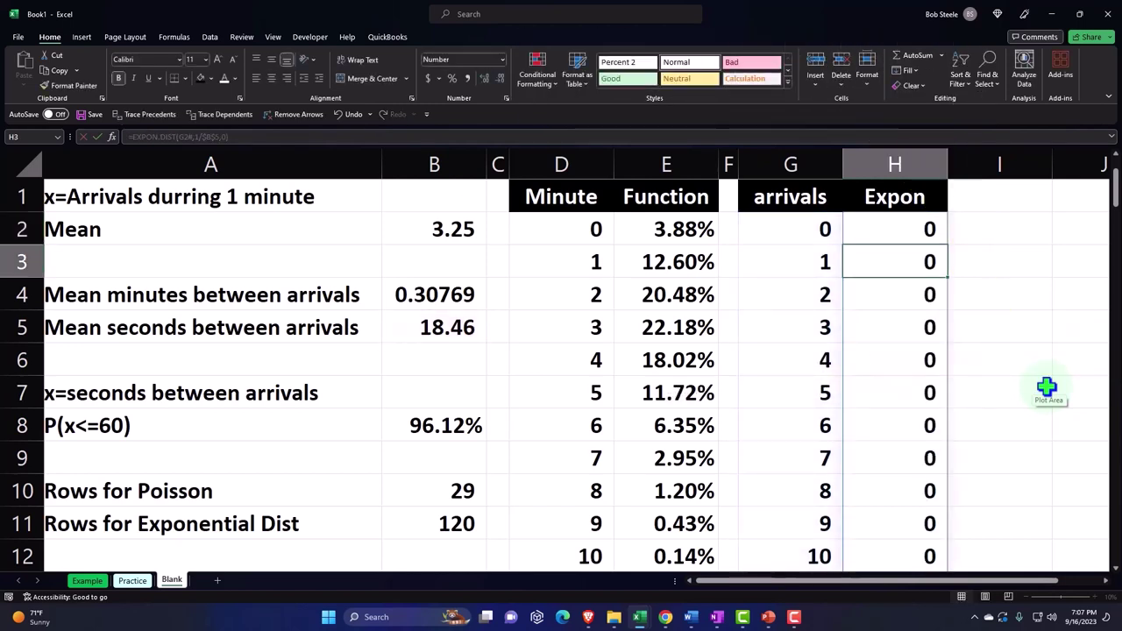
Format column H as percentages with two decimal places.
{"action": "left_click", "coordinate": [894, 166]}
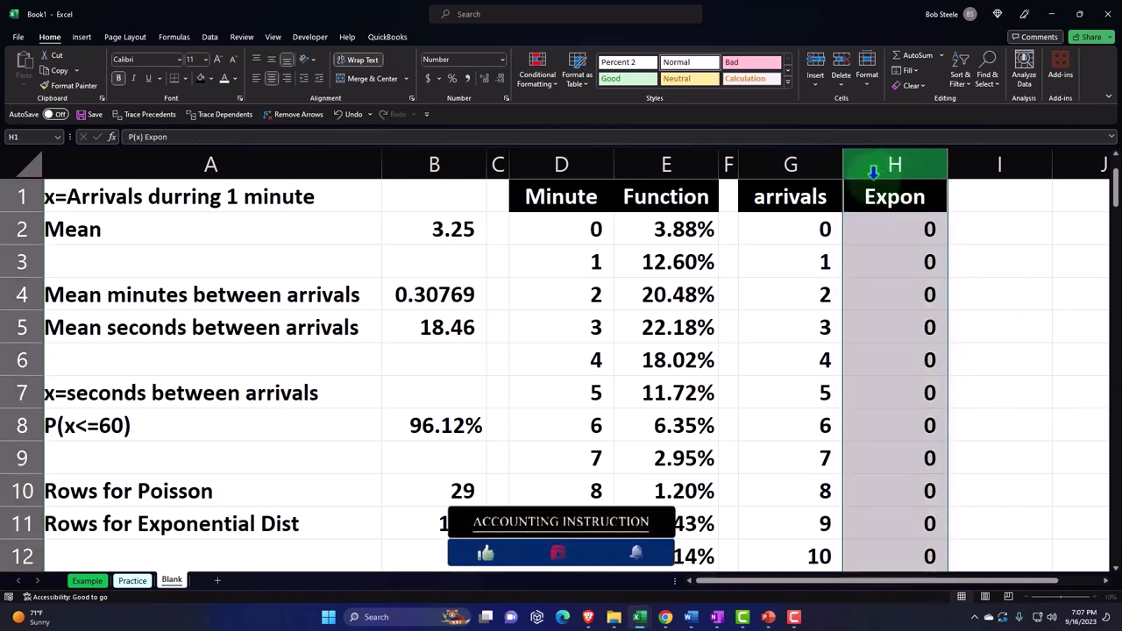
{"action": "left_click", "coordinate": [452, 80]}
{"action": "left_click", "coordinate": [483, 80]}
{"action": "left_click", "coordinate": [483, 80]}
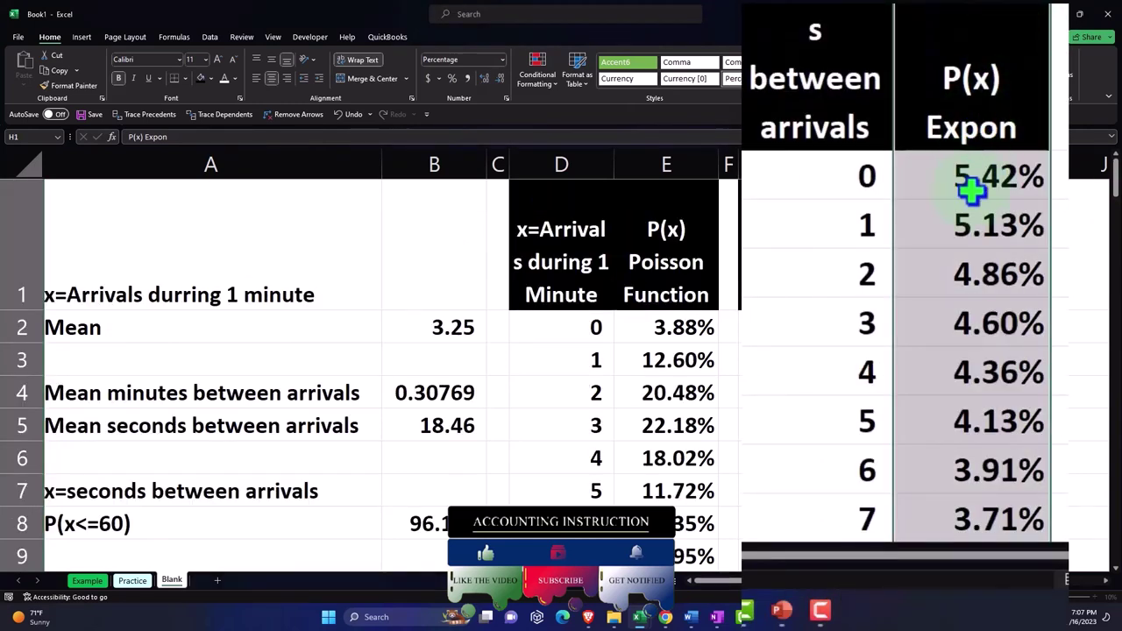
Check the spilled exponential values in column H and the seconds formulas in column G.
{"action": "left_click", "coordinate": [894, 340]}
{"action": "key", "text": "Down"}
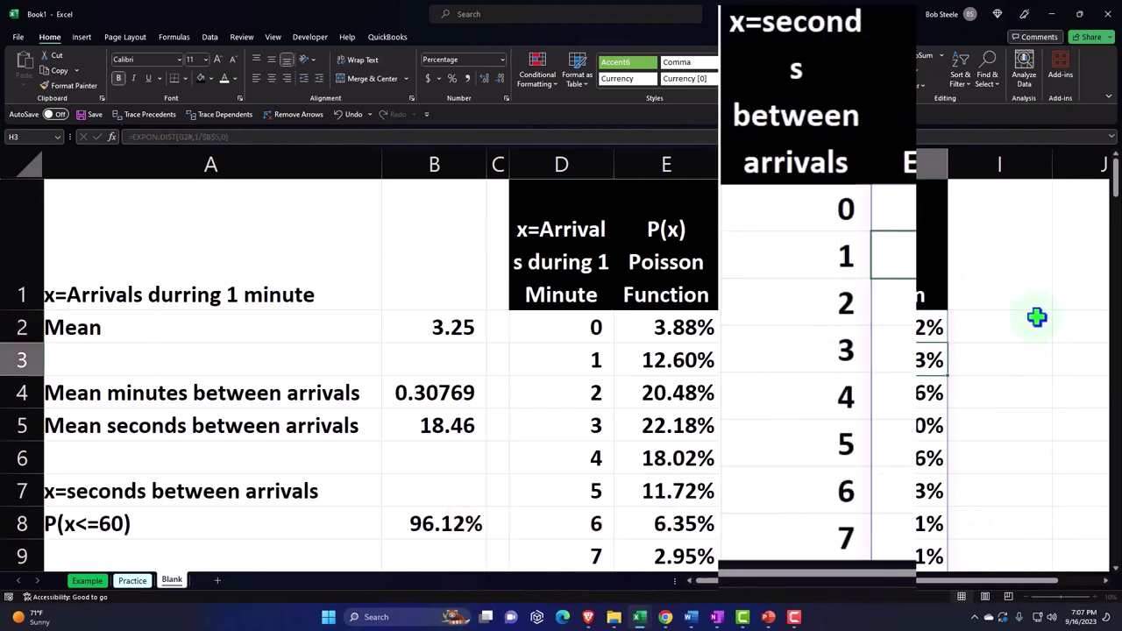
{"action": "key", "text": "Left"}
{"action": "key", "text": "Up"}
{"action": "key", "text": "Down"}
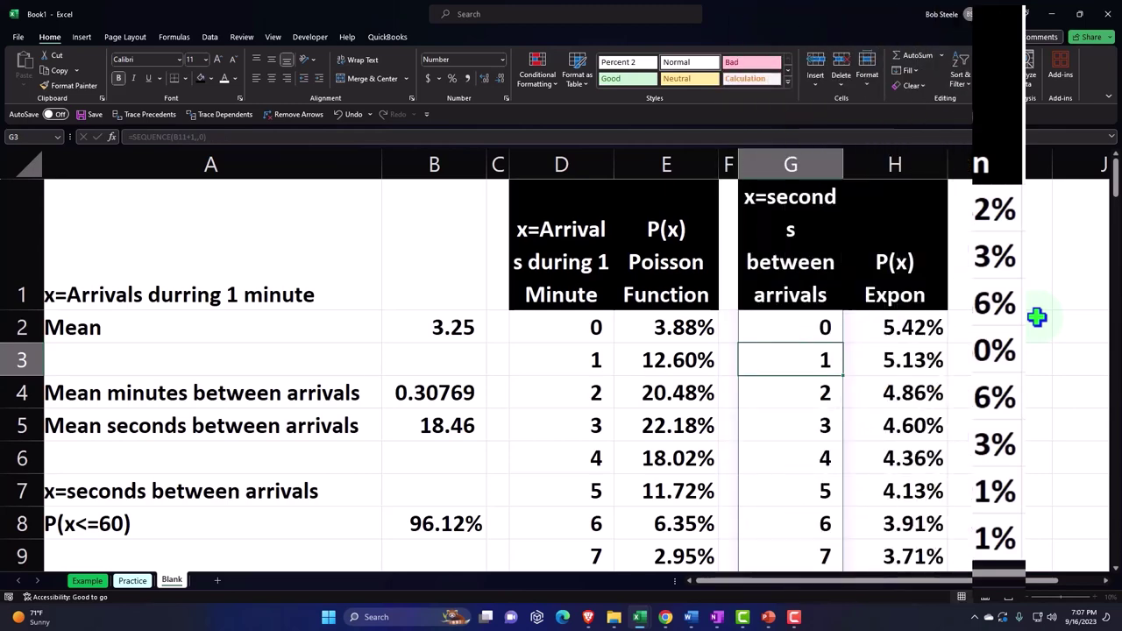
{"action": "scroll", "coordinate": [1035, 318], "scroll_direction": "down", "scroll_amount": 3, "text": "ctrl"}
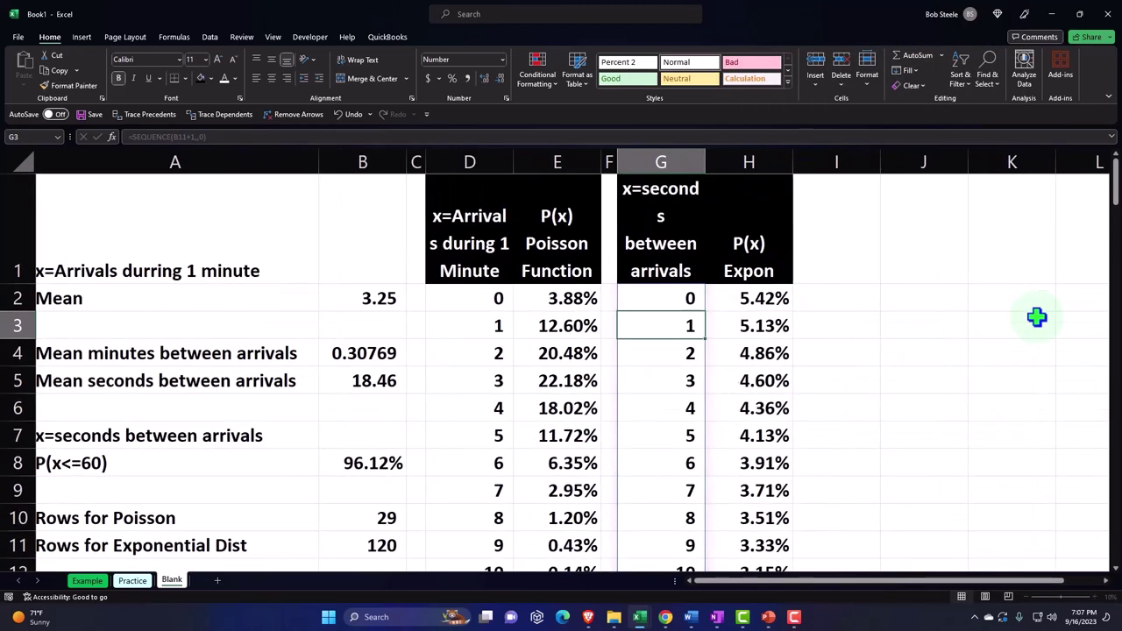
{"action": "scroll", "coordinate": [962, 333], "scroll_direction": "down", "scroll_amount": 1}
{"action": "key", "text": "Left"}
{"action": "key", "text": "Left"}
{"action": "key", "text": "Left"}
{"action": "key", "text": "Left"}
{"action": "key", "text": "Left"}
{"action": "key", "text": "Left"}
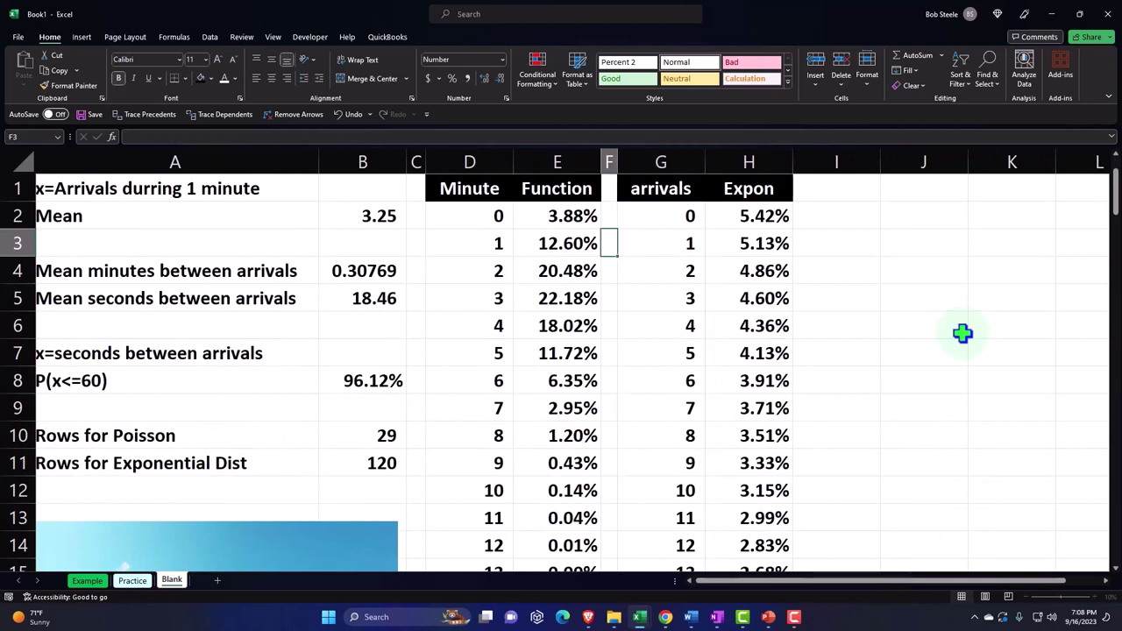
{"action": "key", "text": "Up"}
{"action": "scroll", "coordinate": [961, 333], "scroll_direction": "up", "scroll_amount": 1}
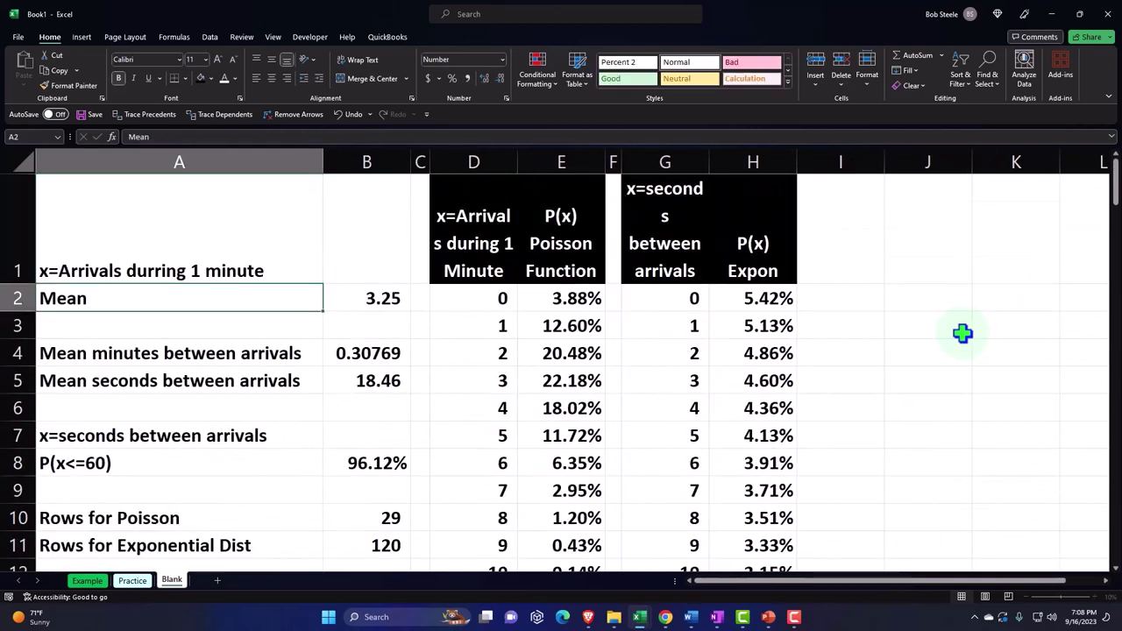
{"action": "key", "text": "Down"}
{"action": "key", "text": "Right"}
{"action": "key", "text": "Right"}
{"action": "key", "text": "Right"}
{"action": "key", "text": "Right"}
{"action": "key", "text": "Right"}
{"action": "key", "text": "Right"}
{"action": "key", "text": "Down"}
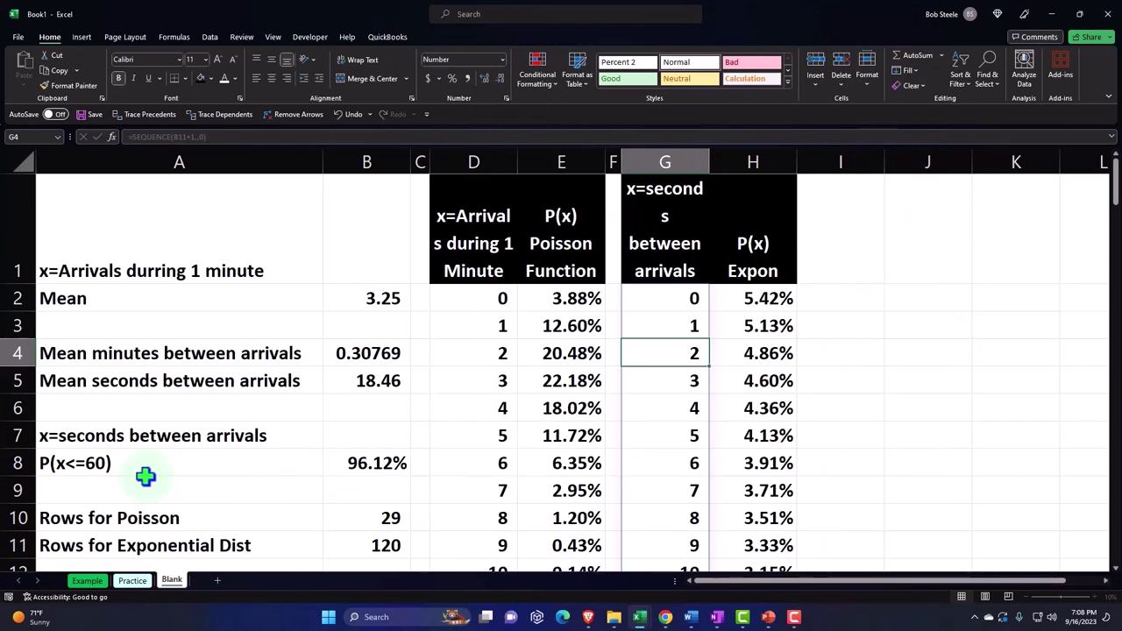
{"action": "scroll", "coordinate": [637, 492], "scroll_direction": "down", "scroll_amount": 8}
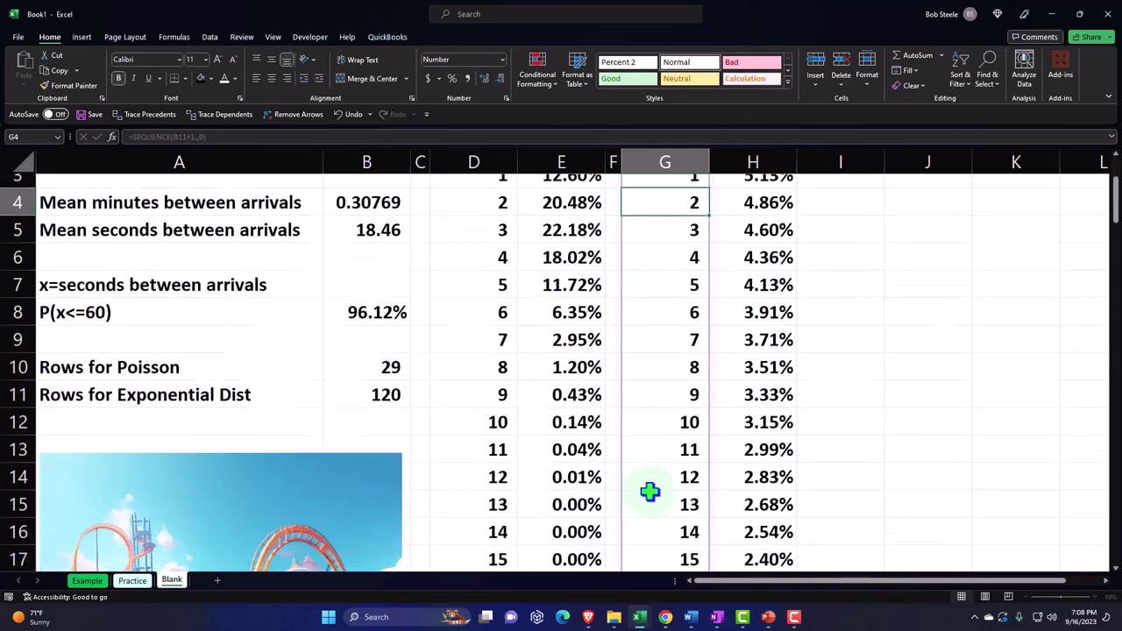
{"action": "scroll", "coordinate": [649, 492], "scroll_direction": "down", "scroll_amount": 2}
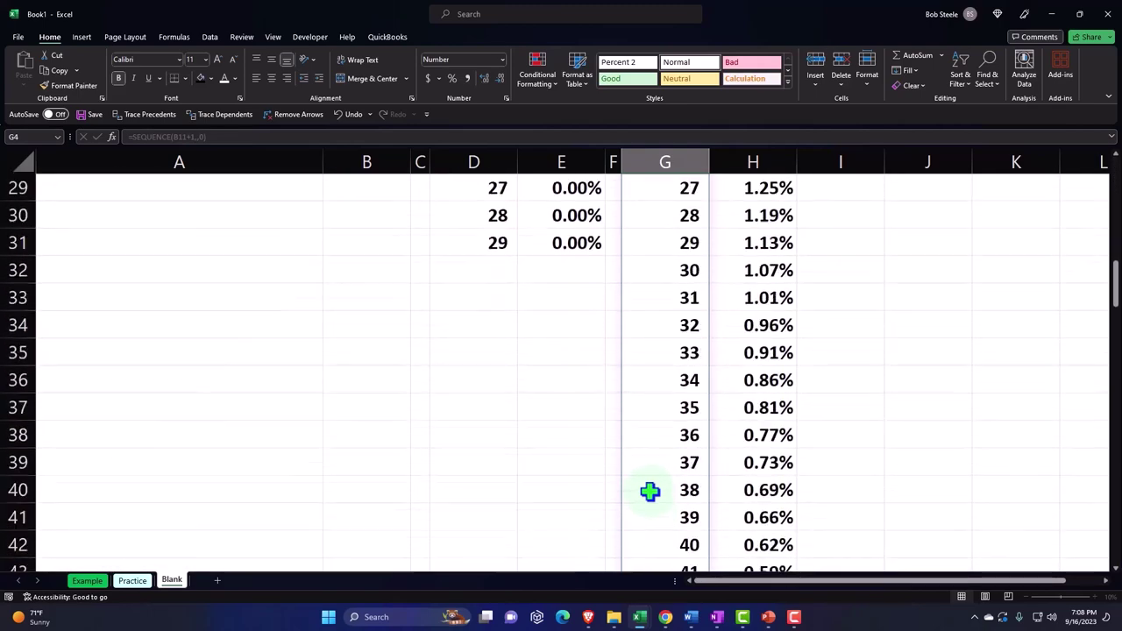
{"action": "scroll", "coordinate": [946, 473], "scroll_direction": "up", "scroll_amount": 10}
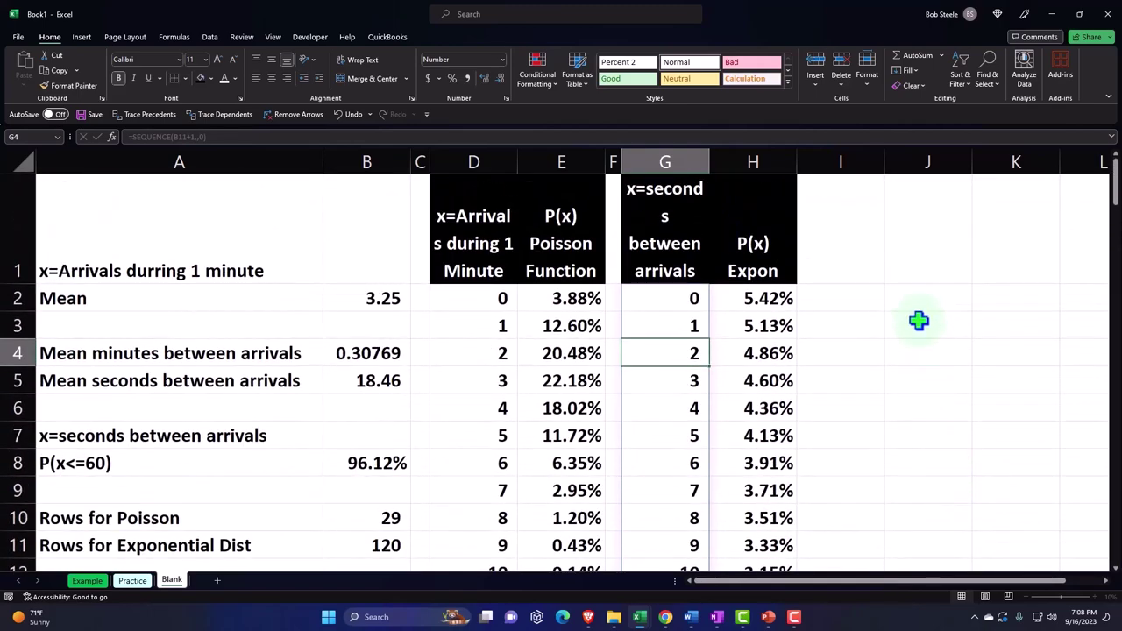
{"action": "left_click", "coordinate": [916, 304]}
{"action": "type", "text": "=sum("}
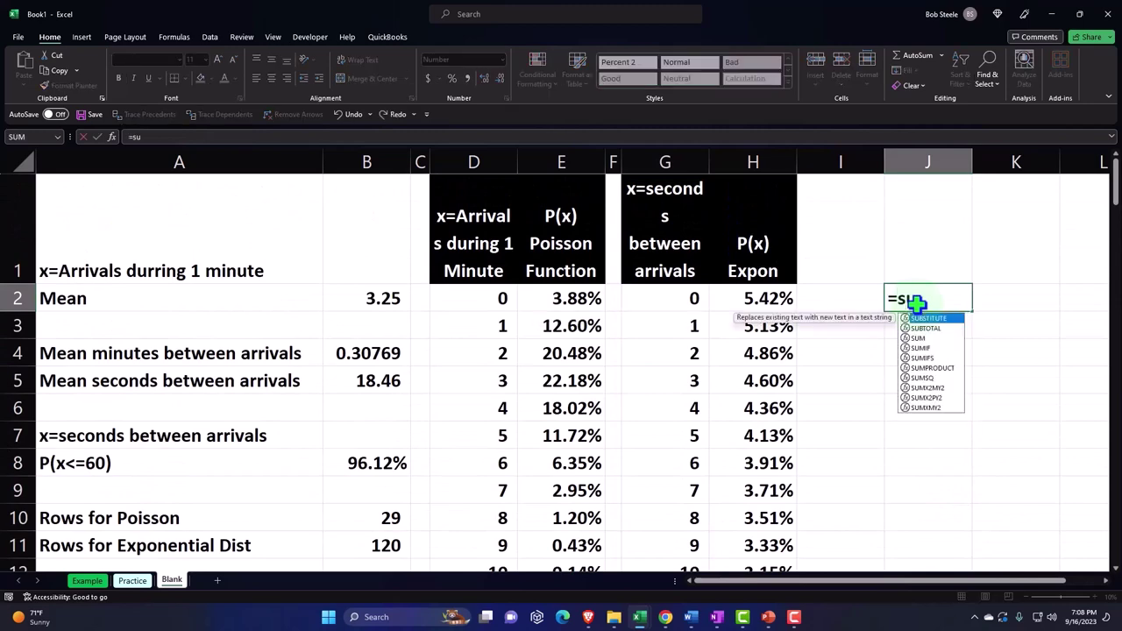
{"action": "key", "text": "Left"}
{"action": "key", "text": "Left"}
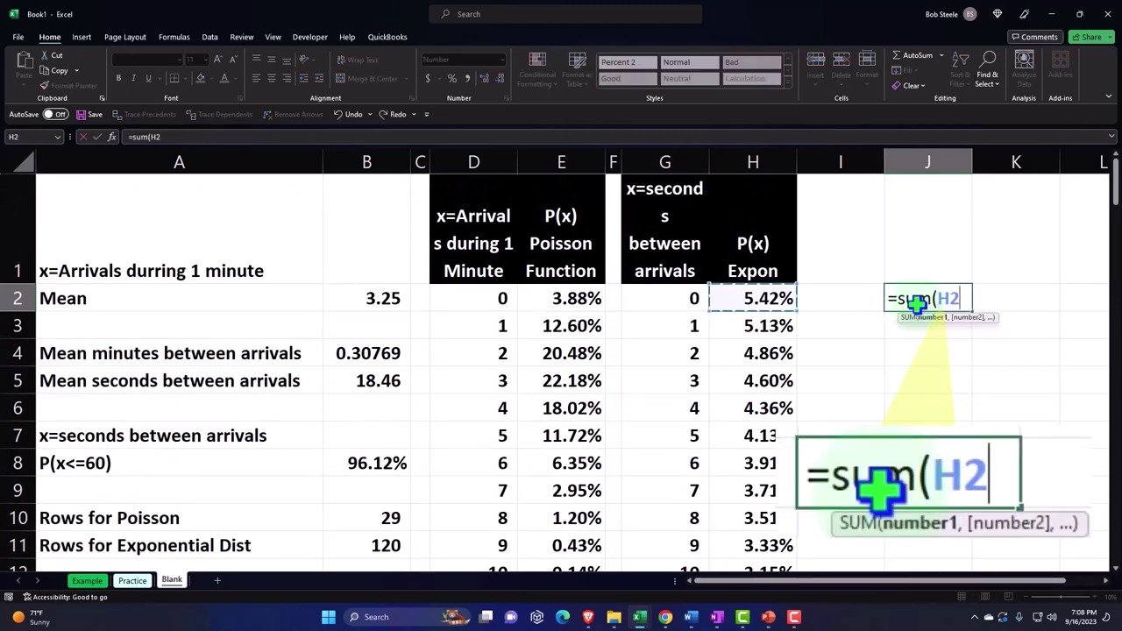
{"action": "key", "text": "shift+Down"}
{"action": "key", "text": "shift+Down"}
{"action": "key", "text": "shift+Down"}
{"action": "key", "text": "shift+Down"}
{"action": "key", "text": "shift+Down"}
{"action": "key", "text": "shift+Down"}
{"action": "key", "text": "shift+Down"}
{"action": "key", "text": "shift+Down"}
{"action": "key", "text": "shift+Down"}
{"action": "key", "text": "shift+Down"}
{"action": "key", "text": "shift+Down"}
{"action": "key", "text": "shift+Down"}
{"action": "key", "text": "shift+Down"}
{"action": "key", "text": "shift+Down"}
{"action": "key", "text": "shift+Down"}
{"action": "key", "text": "shift+Down"}
{"action": "key", "text": "shift+Down"}
{"action": "key", "text": "shift+Down"}
{"action": "key", "text": "shift+Down"}
{"action": "key", "text": "shift+Down"}
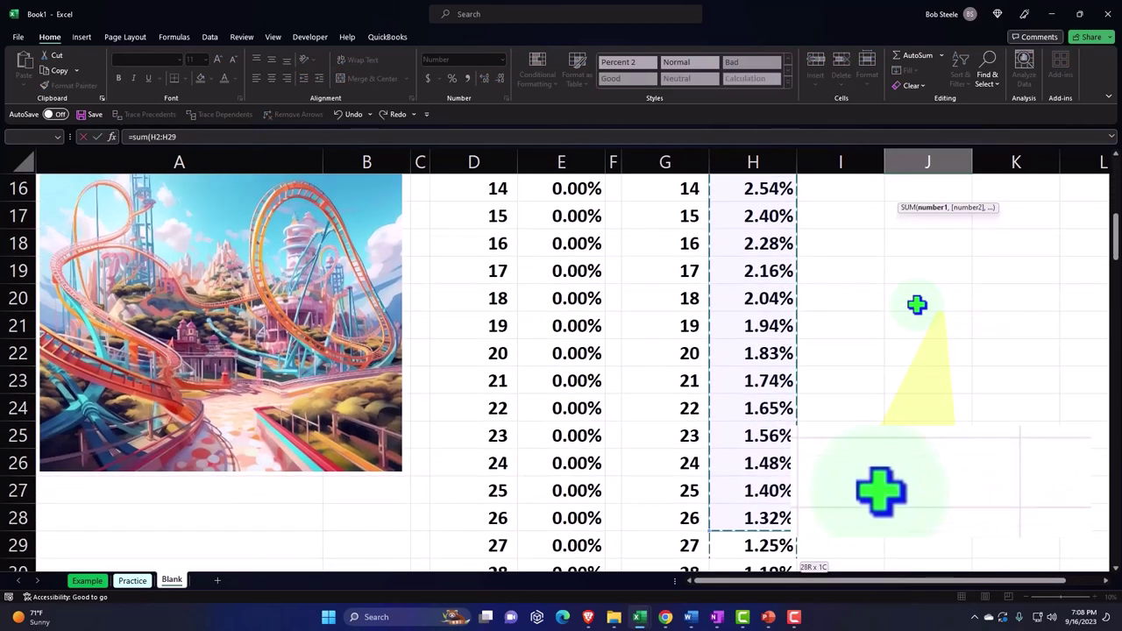
{"action": "key", "text": "shift+Down"}
{"action": "key", "text": "shift+Down"}
{"action": "key", "text": "shift+Down"}
{"action": "key", "text": "shift+Down"}
{"action": "key", "text": "shift+Down"}
{"action": "key", "text": "shift+Down"}
{"action": "key", "text": "shift+Down"}
{"action": "key", "text": "shift+Down"}
{"action": "key", "text": "shift+Down"}
{"action": "key", "text": "shift+Down"}
{"action": "key", "text": "shift+Down"}
{"action": "key", "text": "shift+Down"}
{"action": "key", "text": "shift+Down"}
{"action": "key", "text": "shift+Down"}
{"action": "key", "text": "shift+Down"}
{"action": "key", "text": "shift+Down"}
{"action": "key", "text": "shift+Down"}
{"action": "key", "text": "shift+Down"}
{"action": "key", "text": "shift+Down"}
{"action": "key", "text": "shift+Down"}
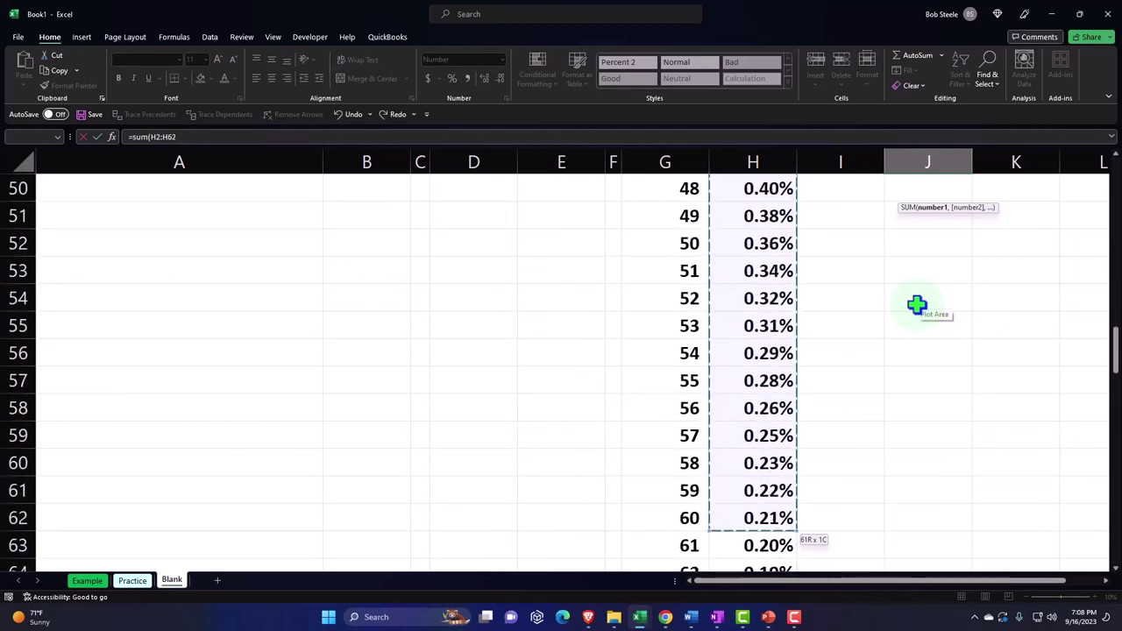
{"action": "key", "text": "Return"}
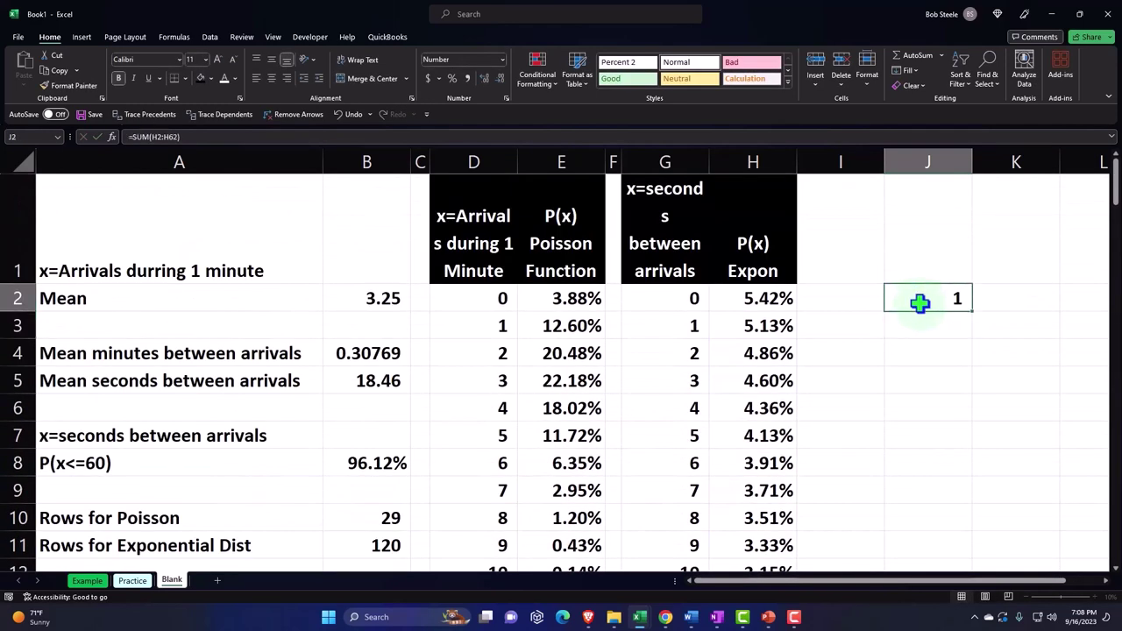
{"action": "left_click", "coordinate": [453, 79]}
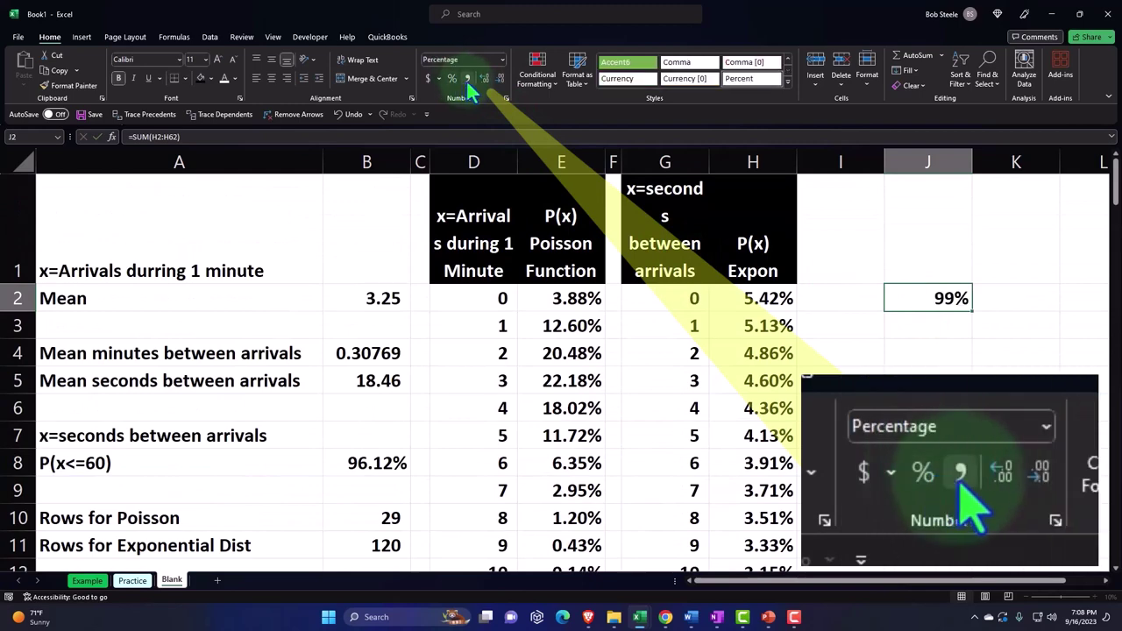
{"action": "left_click", "coordinate": [482, 78]}
{"action": "left_click", "coordinate": [483, 78]}
{"action": "scroll", "coordinate": [543, 300], "scroll_direction": "down", "scroll_amount": 1}
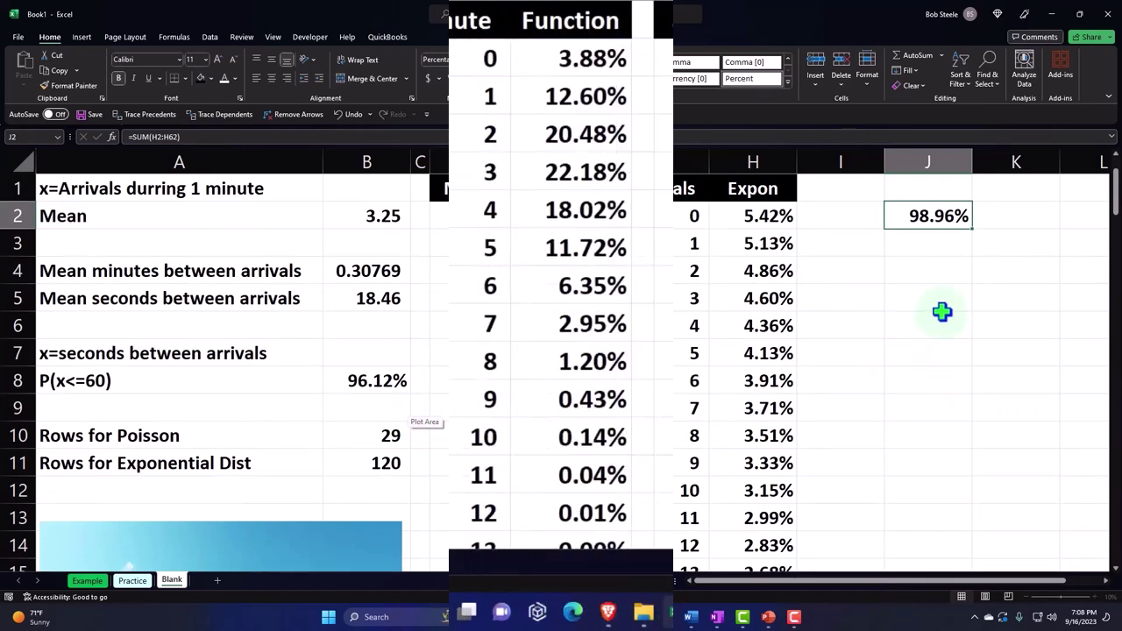
{"action": "scroll", "coordinate": [941, 311], "scroll_direction": "up", "scroll_amount": 1}
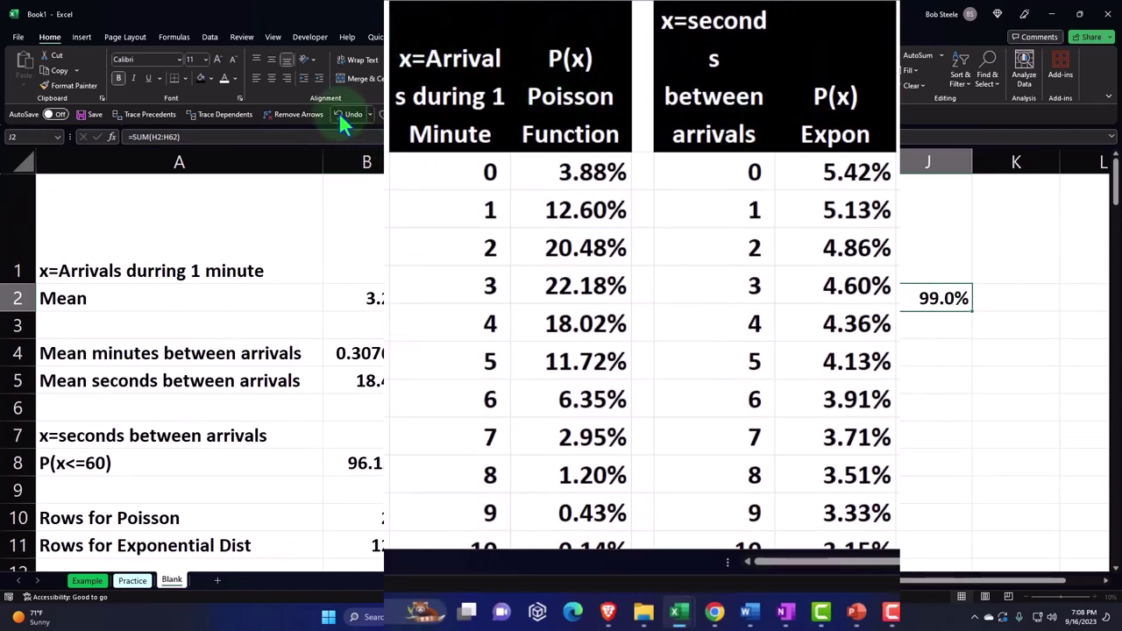
{"action": "left_click", "coordinate": [979, 383]}
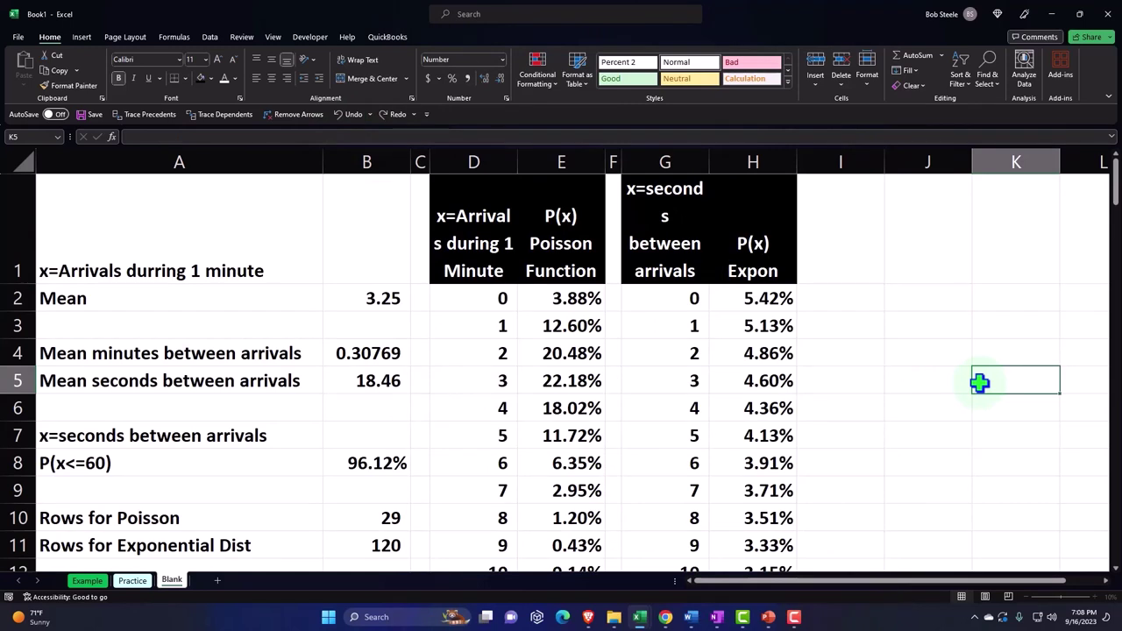
Chart the column E P(x) Poisson Function values as a 2-D clustered column chart beside the tables.
{"action": "left_click", "coordinate": [372, 459]}
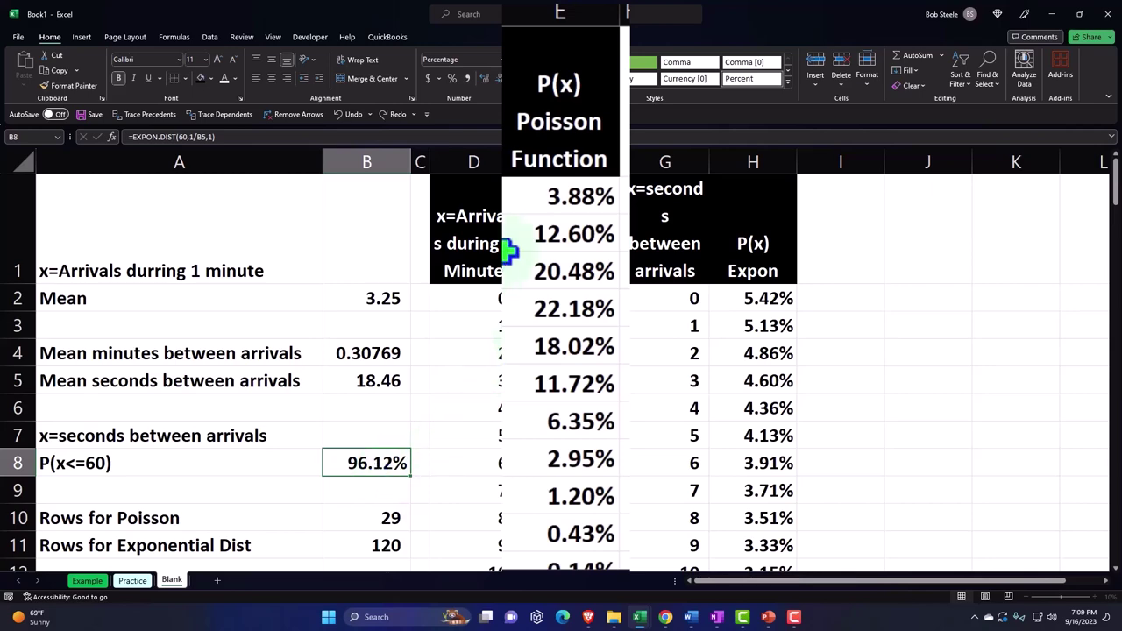
{"action": "left_click_drag", "start_coordinate": [561, 153], "coordinate": [565, 515]}
{"action": "scroll", "coordinate": [566, 514], "scroll_direction": "up", "scroll_amount": 6}
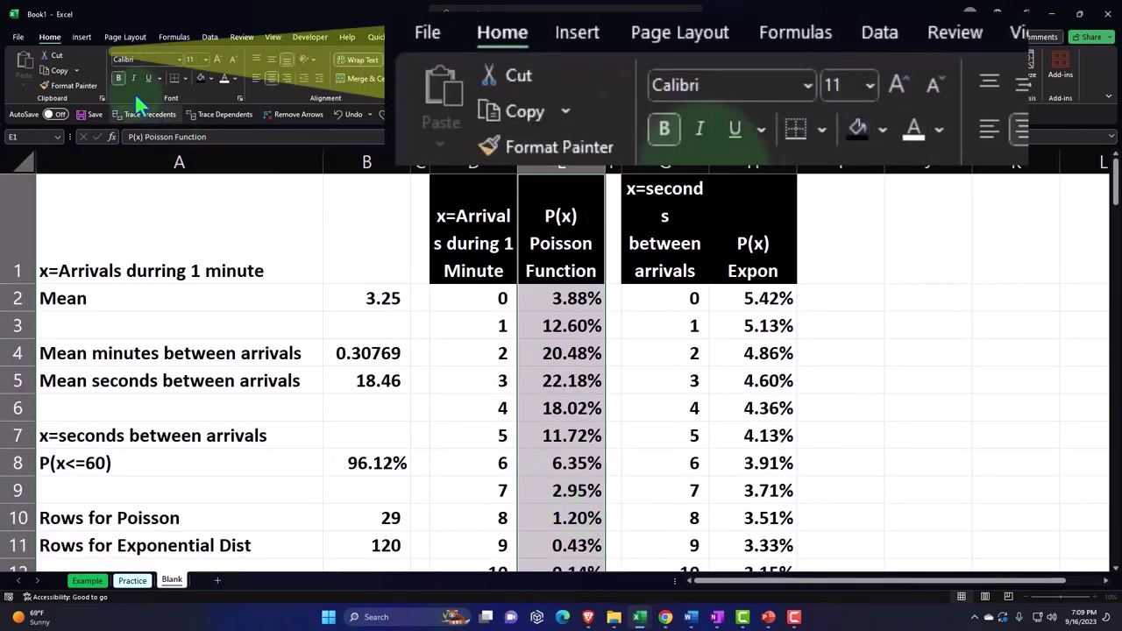
{"action": "left_click", "coordinate": [82, 39]}
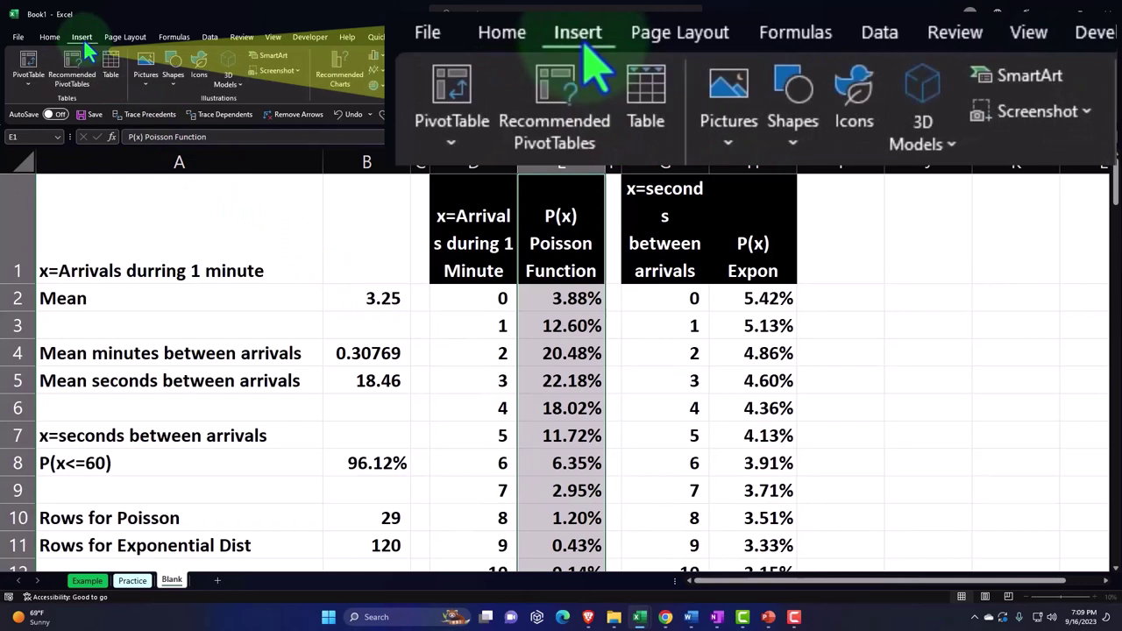
{"action": "left_click", "coordinate": [379, 56]}
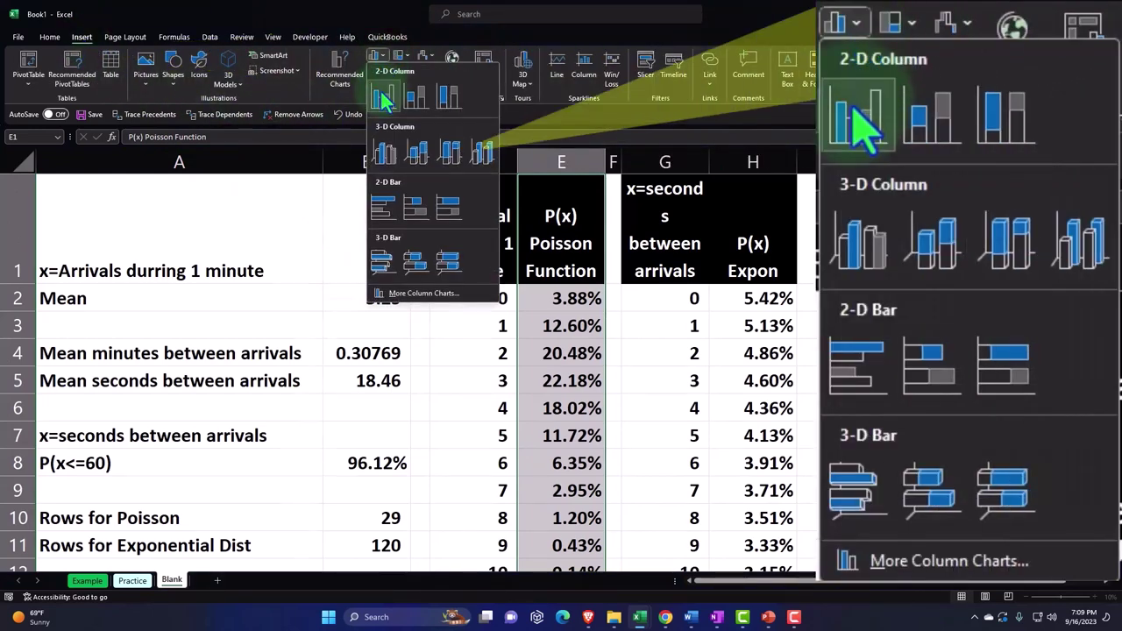
{"action": "left_click", "coordinate": [381, 99]}
{"action": "left_click_drag", "start_coordinate": [298, 188], "coordinate": [897, 211]}
{"action": "left_click_drag", "start_coordinate": [884, 581], "coordinate": [911, 581]}
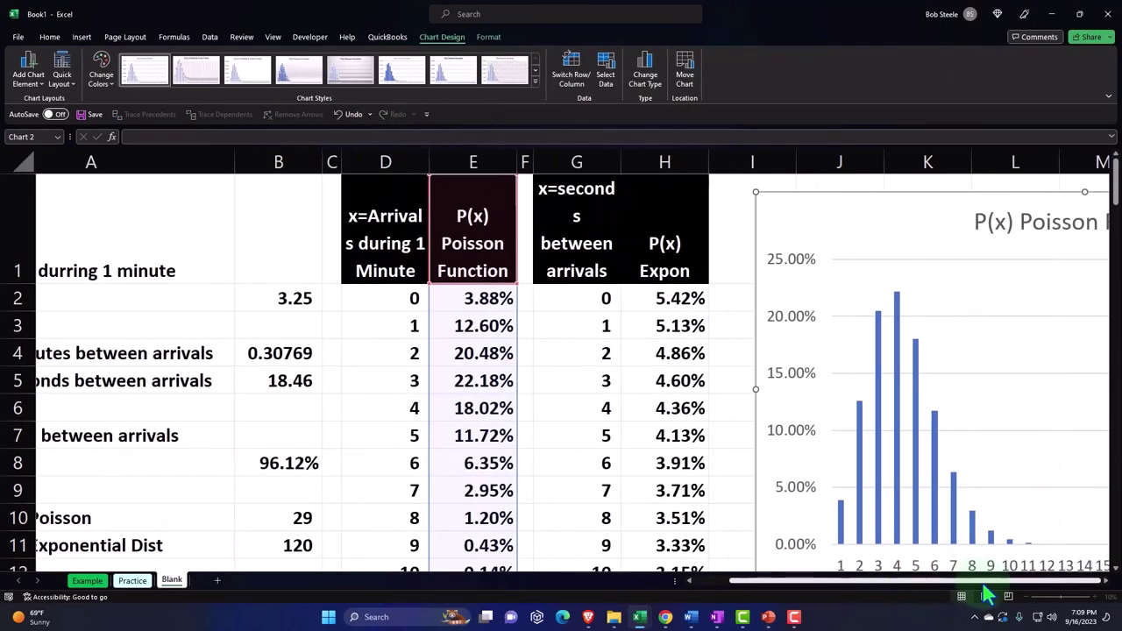
{"action": "scroll", "coordinate": [953, 542], "scroll_direction": "down", "scroll_amount": 1}
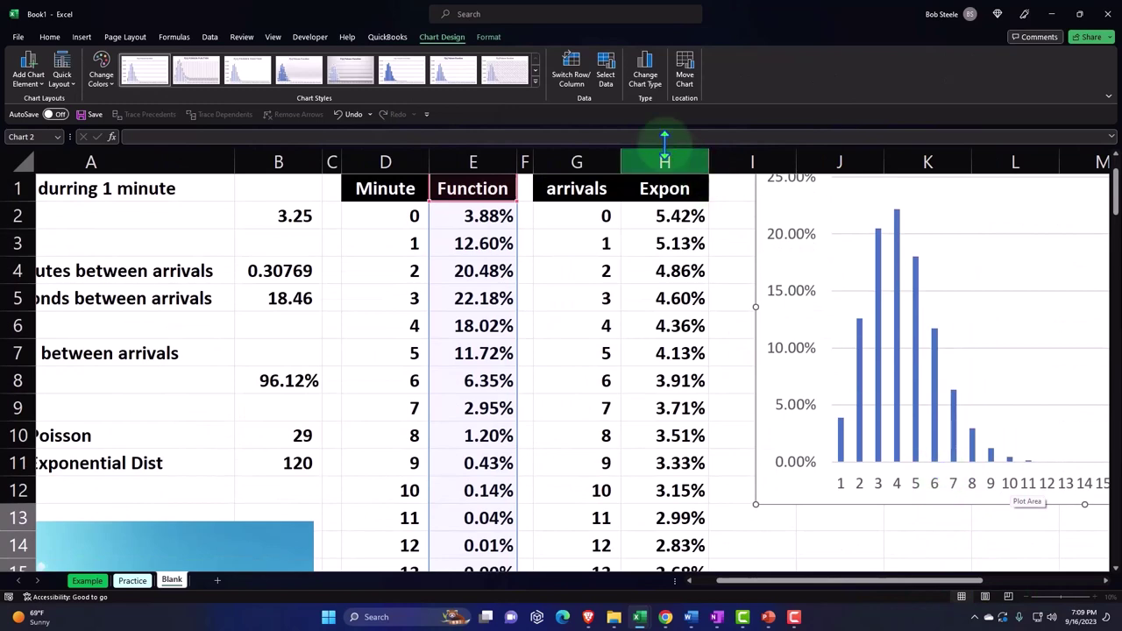
{"action": "left_click", "coordinate": [603, 69]}
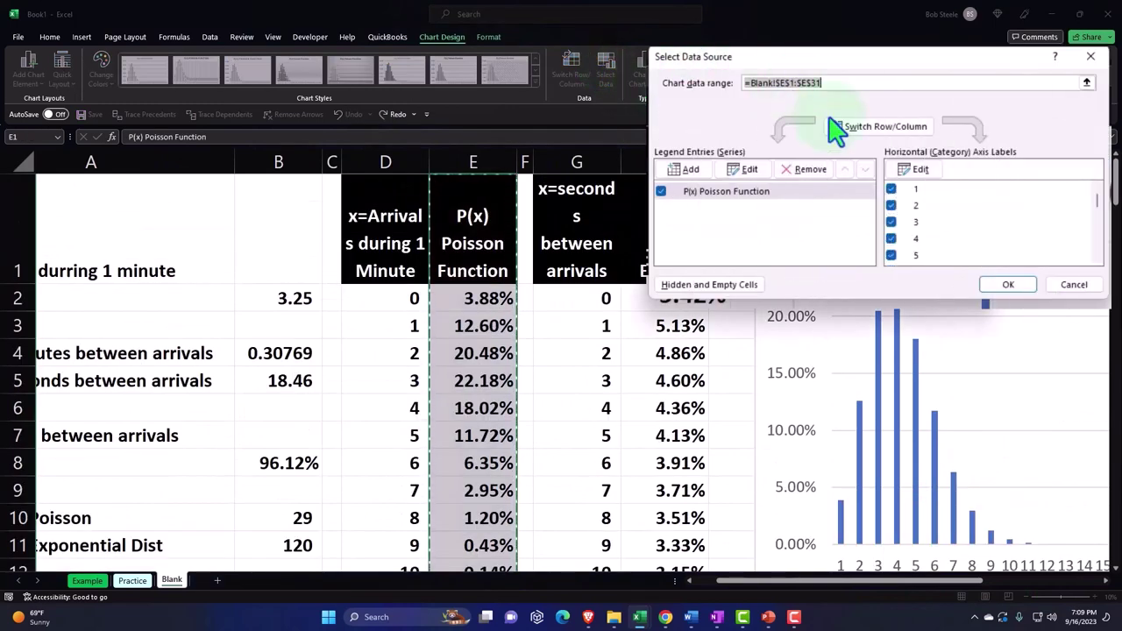
{"action": "left_click", "coordinate": [918, 176]}
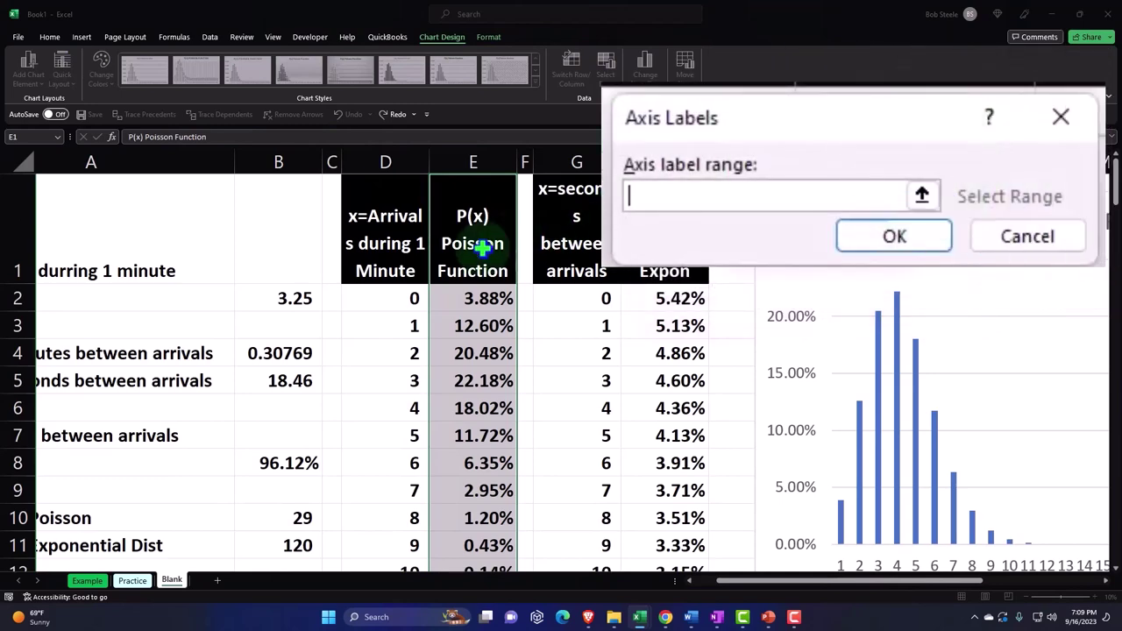
{"action": "left_click_drag", "start_coordinate": [398, 299], "coordinate": [410, 521]}
{"action": "left_click", "coordinate": [897, 293]}
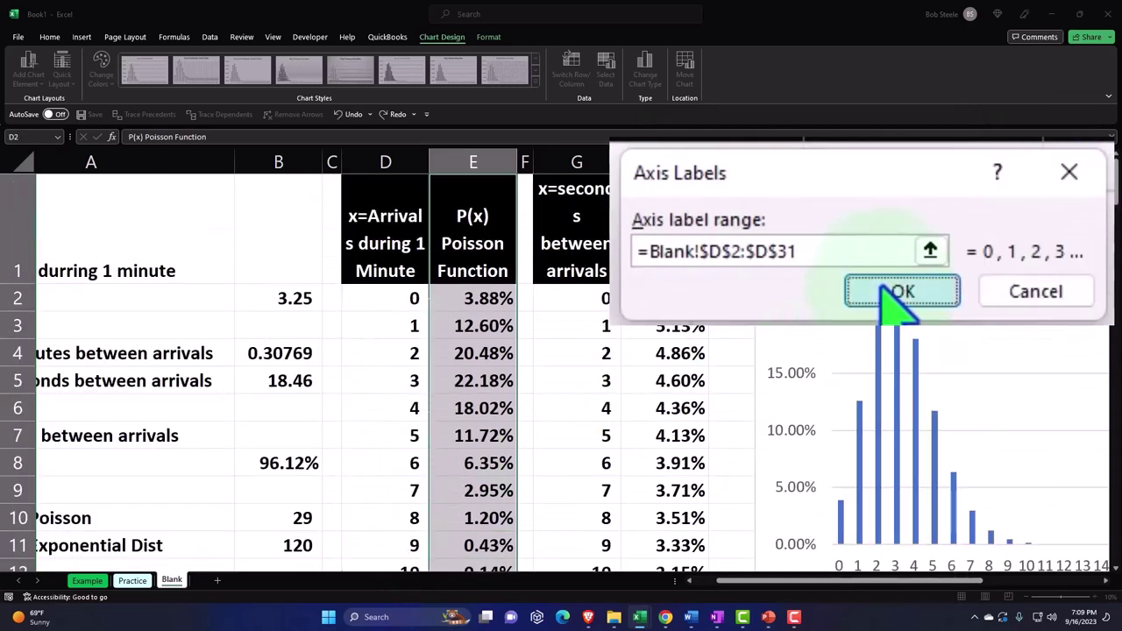
{"action": "left_click", "coordinate": [993, 272]}
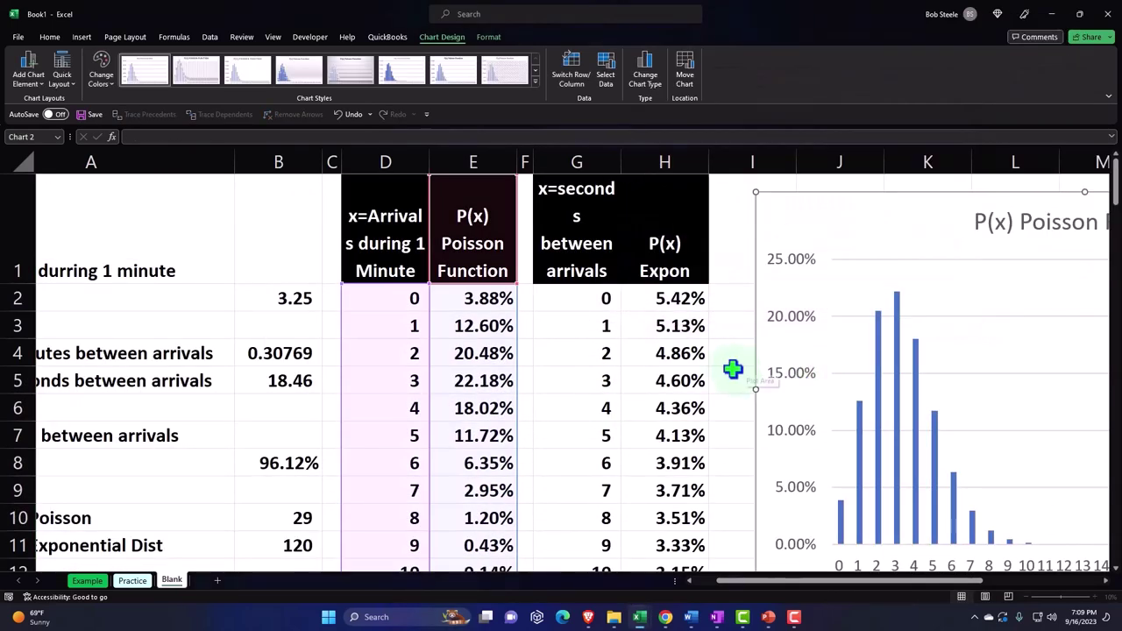
{"action": "left_click", "coordinate": [730, 368]}
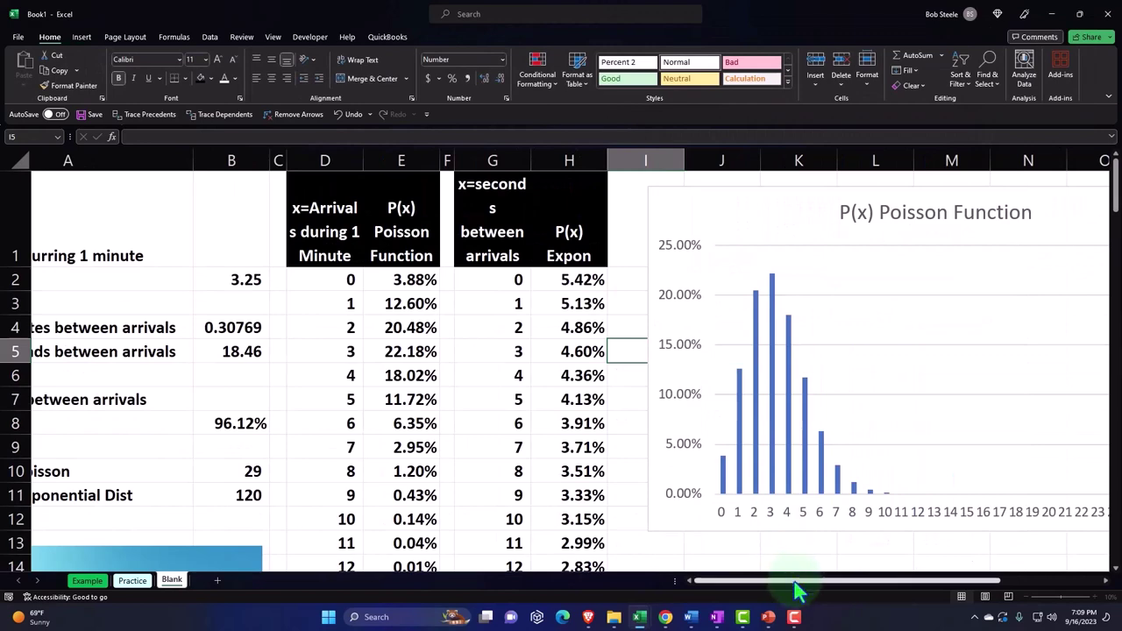
{"action": "left_click_drag", "start_coordinate": [796, 589], "coordinate": [876, 601]}
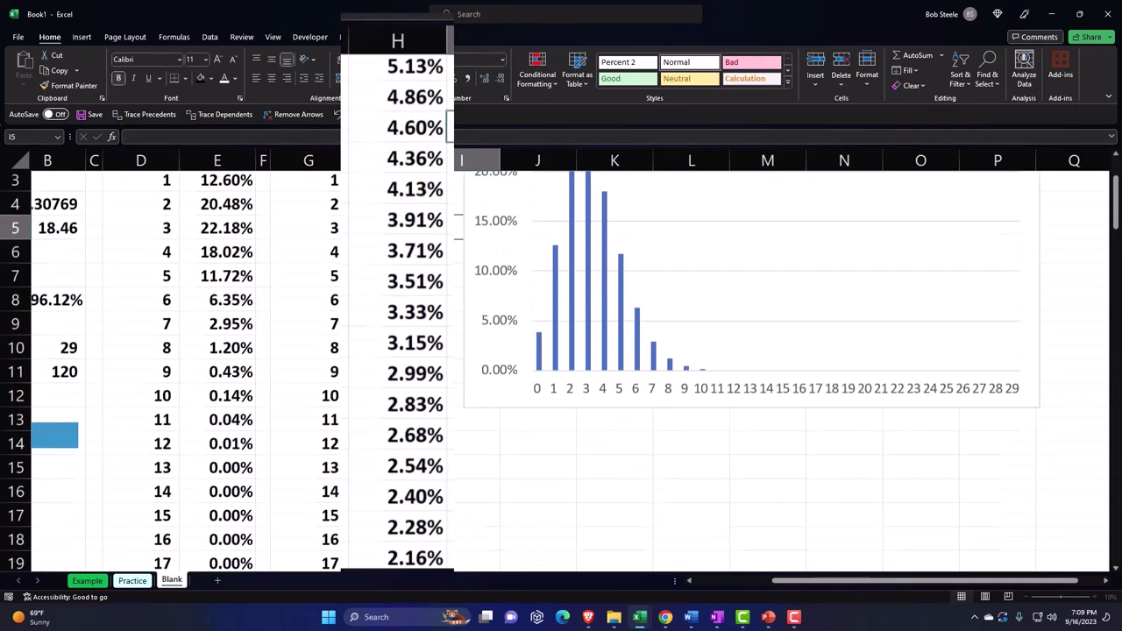
Insert a 2-D clustered column chart of H1:H122 and place it below the Poisson chart.
{"action": "left_click_drag", "start_coordinate": [406, 140], "coordinate": [386, 520]}
{"action": "scroll", "coordinate": [619, 371], "scroll_direction": "up", "scroll_amount": 18}
{"action": "scroll", "coordinate": [619, 371], "scroll_direction": "up", "scroll_amount": 18}
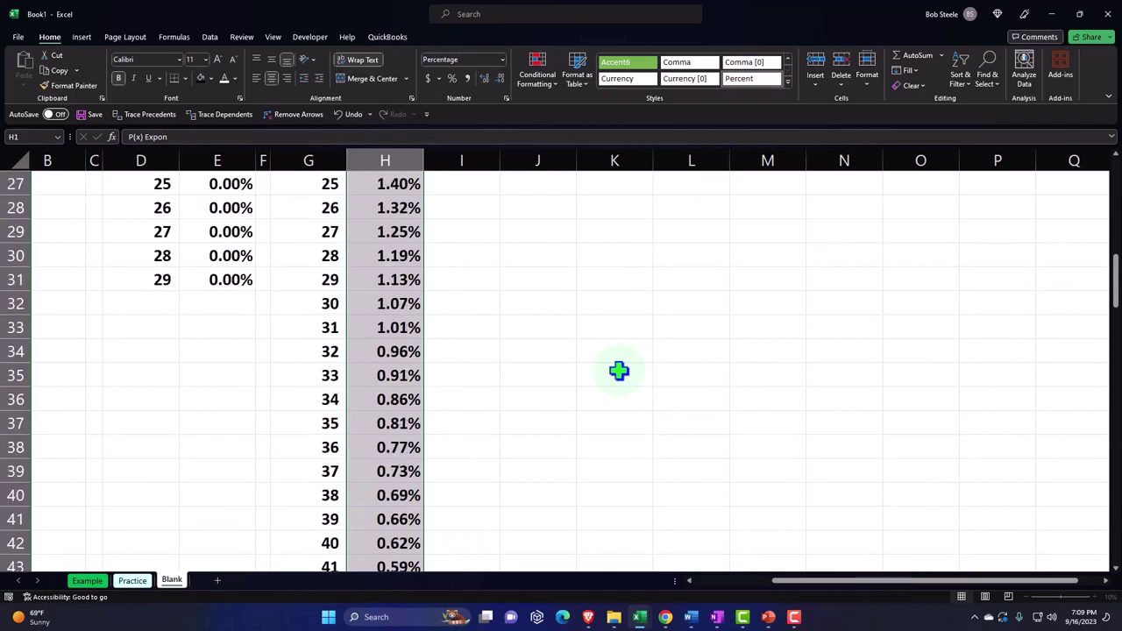
{"action": "left_click", "coordinate": [82, 36]}
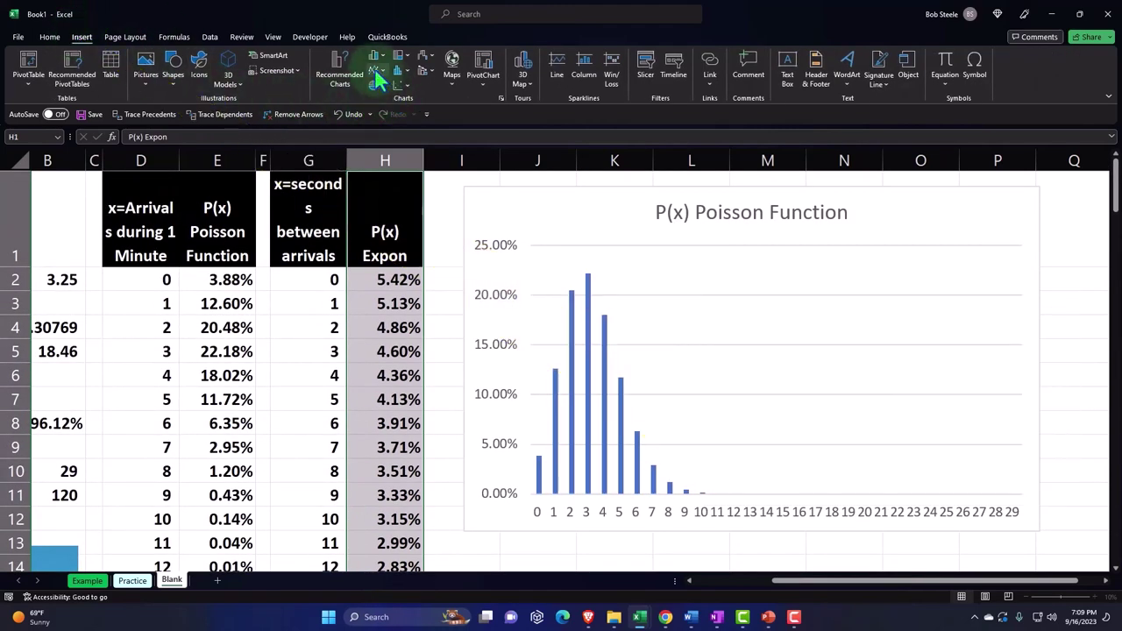
{"action": "left_click", "coordinate": [375, 59]}
{"action": "left_click", "coordinate": [383, 98]}
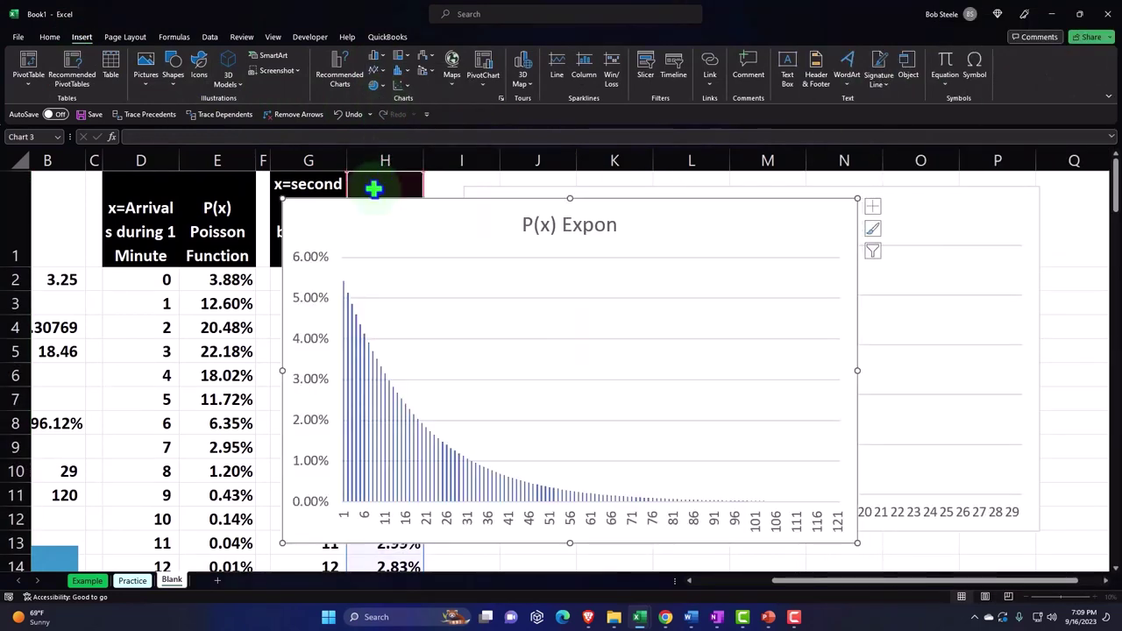
{"action": "left_click_drag", "start_coordinate": [371, 188], "coordinate": [510, 503]}
{"action": "scroll", "coordinate": [543, 438], "scroll_direction": "down", "scroll_amount": 2}
{"action": "scroll", "coordinate": [548, 428], "scroll_direction": "down", "scroll_amount": 3}
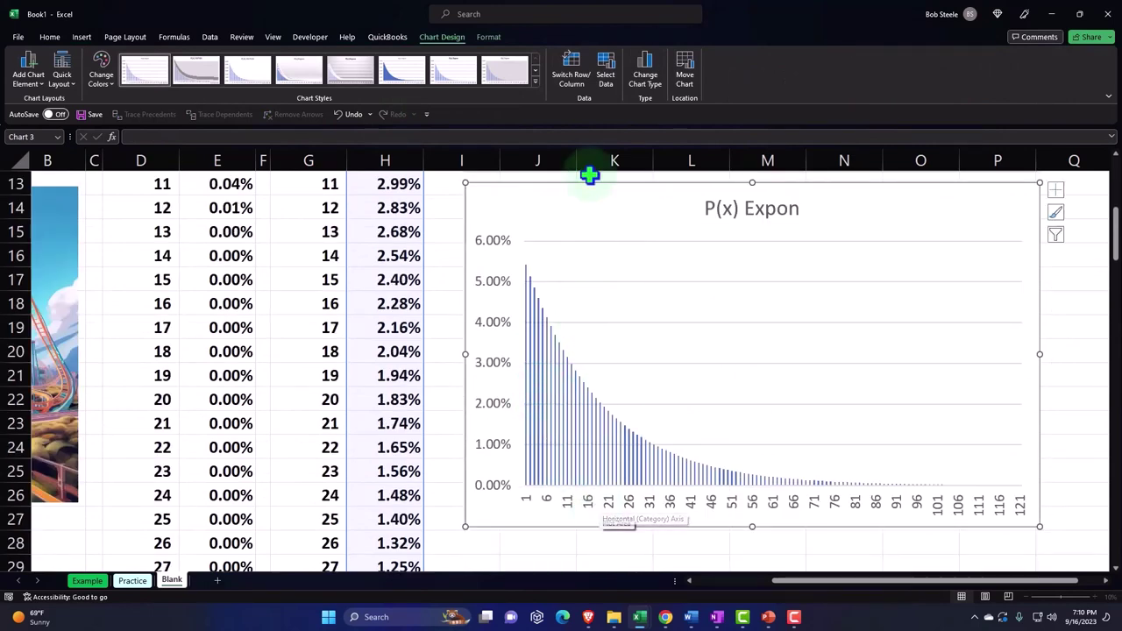
Set the Expon column chart's horizontal axis labels to G2:G122 (0–120 seconds).
{"action": "left_click", "coordinate": [602, 81]}
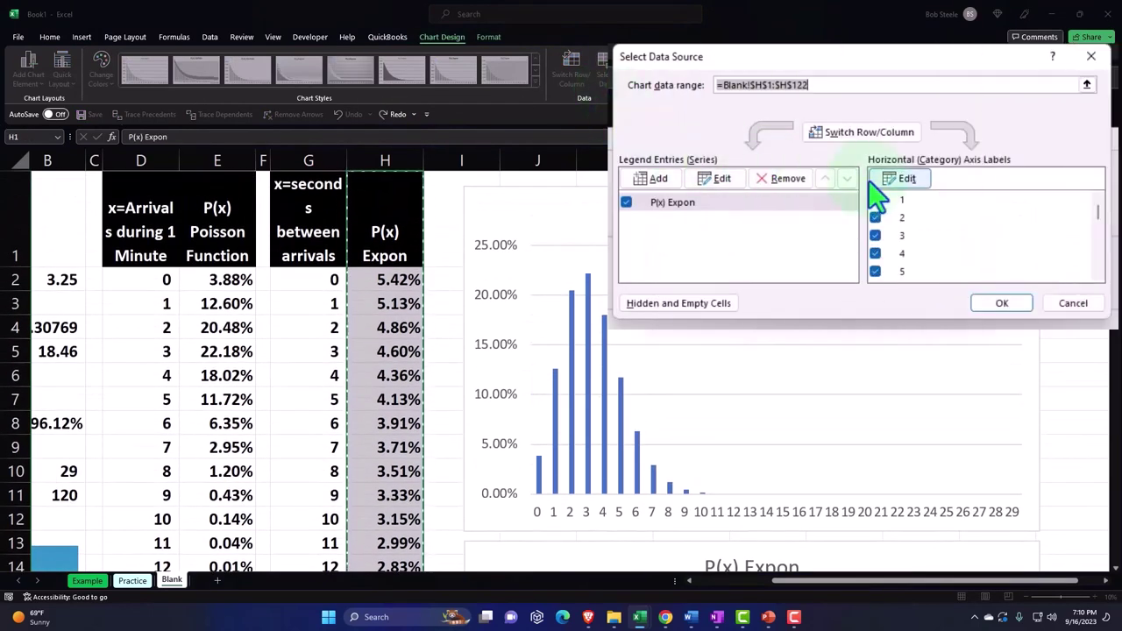
{"action": "left_click", "coordinate": [882, 179]}
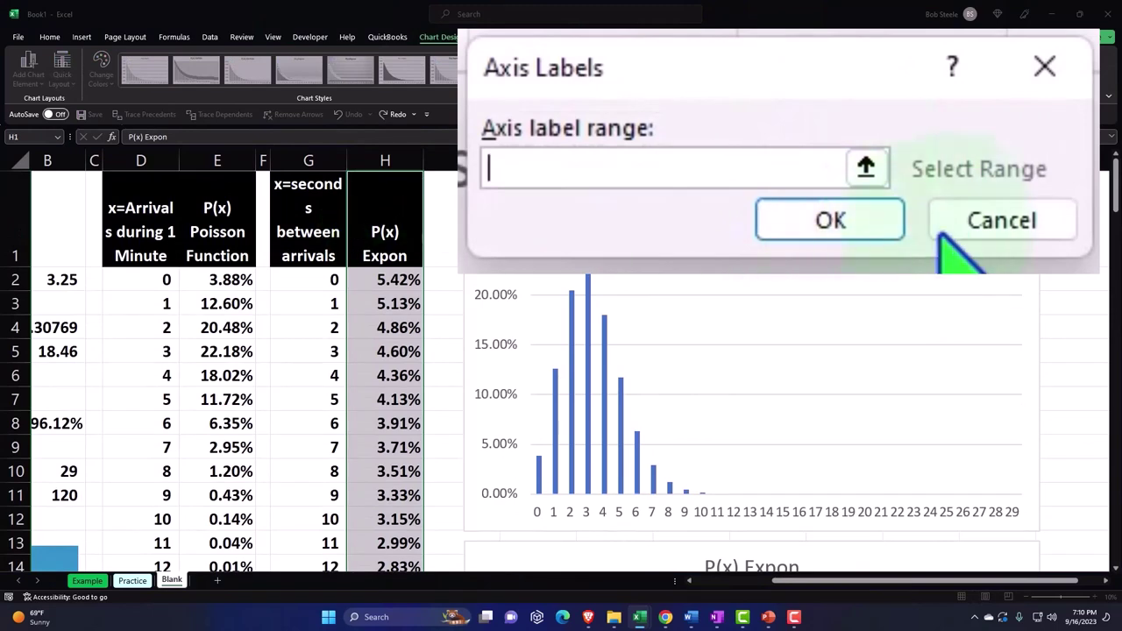
{"action": "left_click", "coordinate": [866, 167]}
{"action": "left_click_drag", "start_coordinate": [308, 280], "coordinate": [327, 526]}
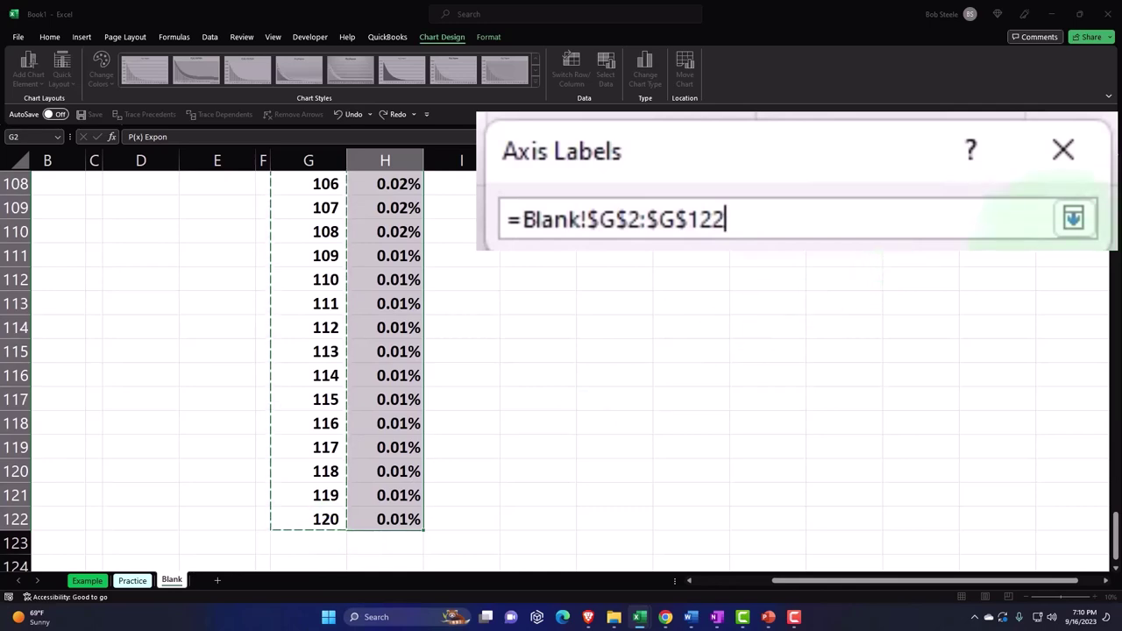
{"action": "left_click", "coordinate": [1076, 219]}
{"action": "left_click", "coordinate": [921, 303]}
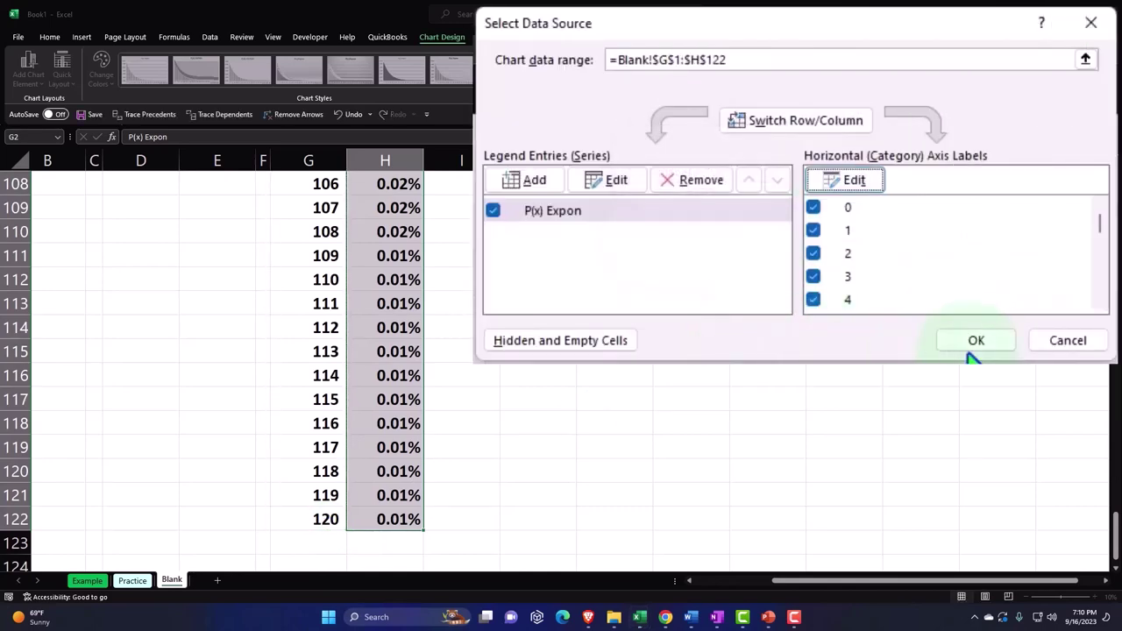
{"action": "left_click", "coordinate": [973, 347]}
{"action": "scroll", "coordinate": [887, 317], "scroll_direction": "up", "scroll_amount": 20}
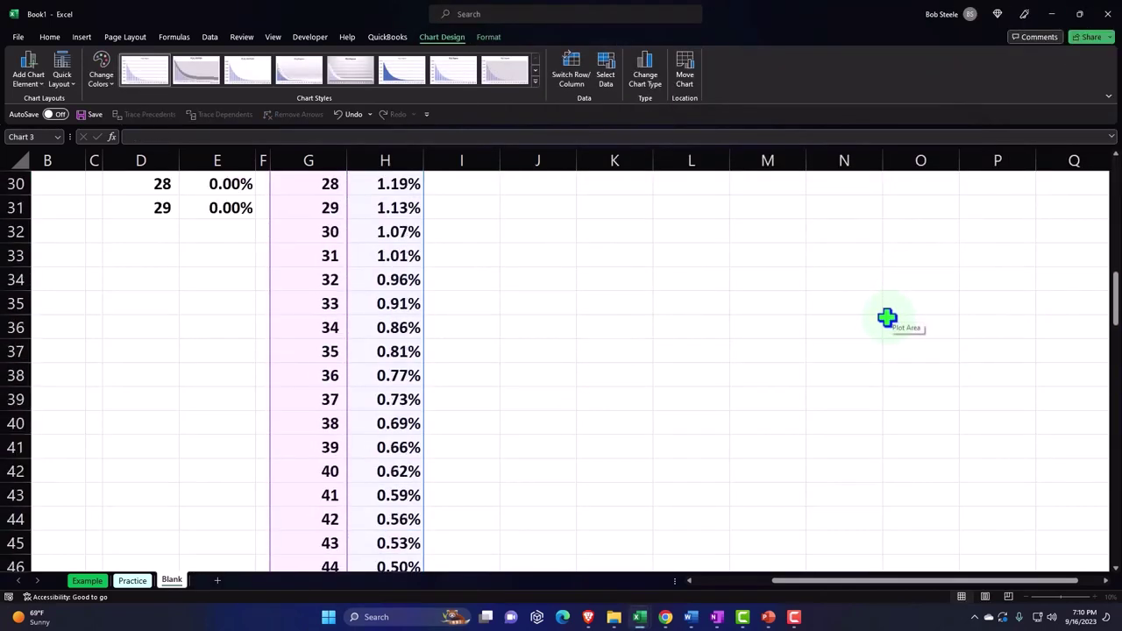
{"action": "scroll", "coordinate": [887, 317], "scroll_direction": "up", "scroll_amount": 9}
{"action": "scroll", "coordinate": [887, 318], "scroll_direction": "down", "scroll_amount": 3}
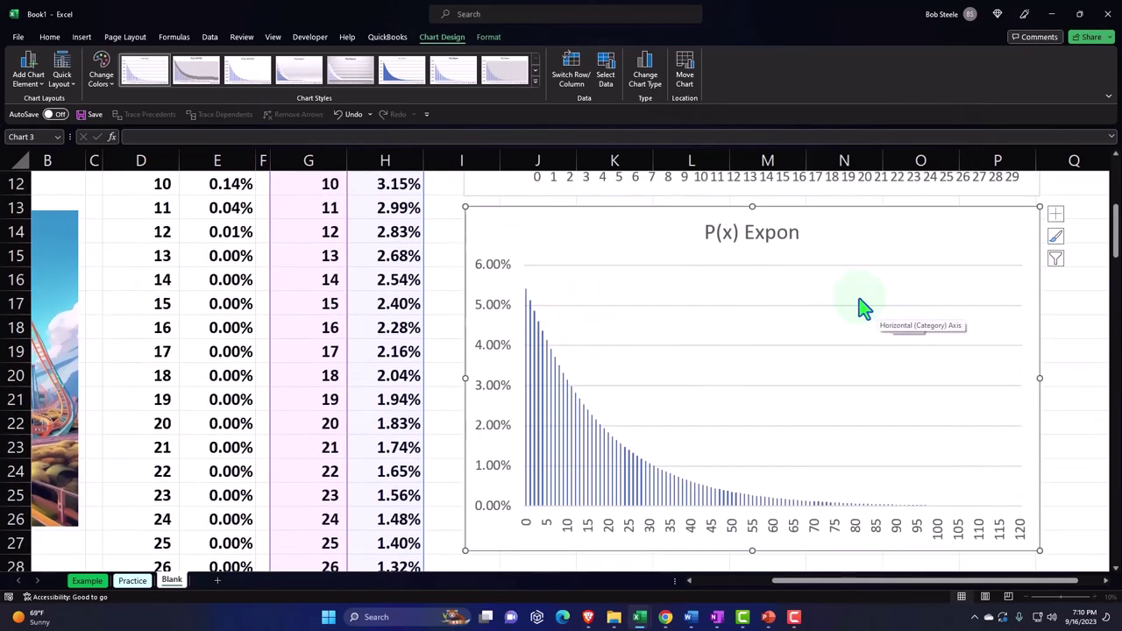
{"action": "scroll", "coordinate": [330, 288], "scroll_direction": "up", "scroll_amount": 4}
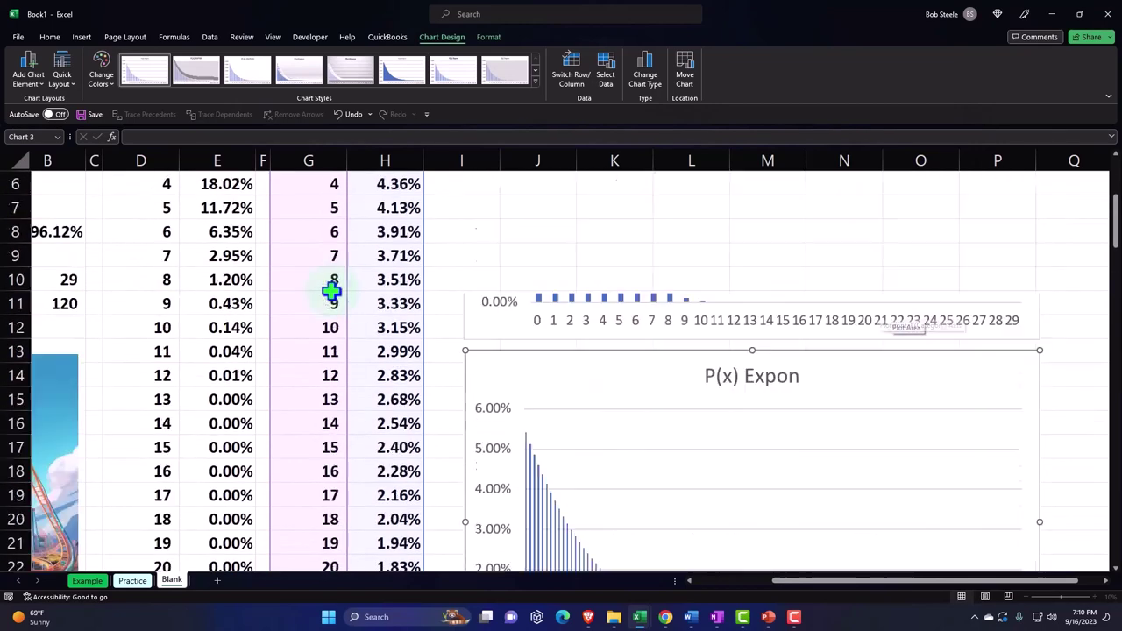
Insert a 2-D area chart of the P(x) Expon values in column H.
{"action": "left_click_drag", "start_coordinate": [371, 243], "coordinate": [395, 520]}
{"action": "scroll", "coordinate": [471, 401], "scroll_direction": "up", "scroll_amount": 20}
{"action": "scroll", "coordinate": [473, 400], "scroll_direction": "up", "scroll_amount": 14}
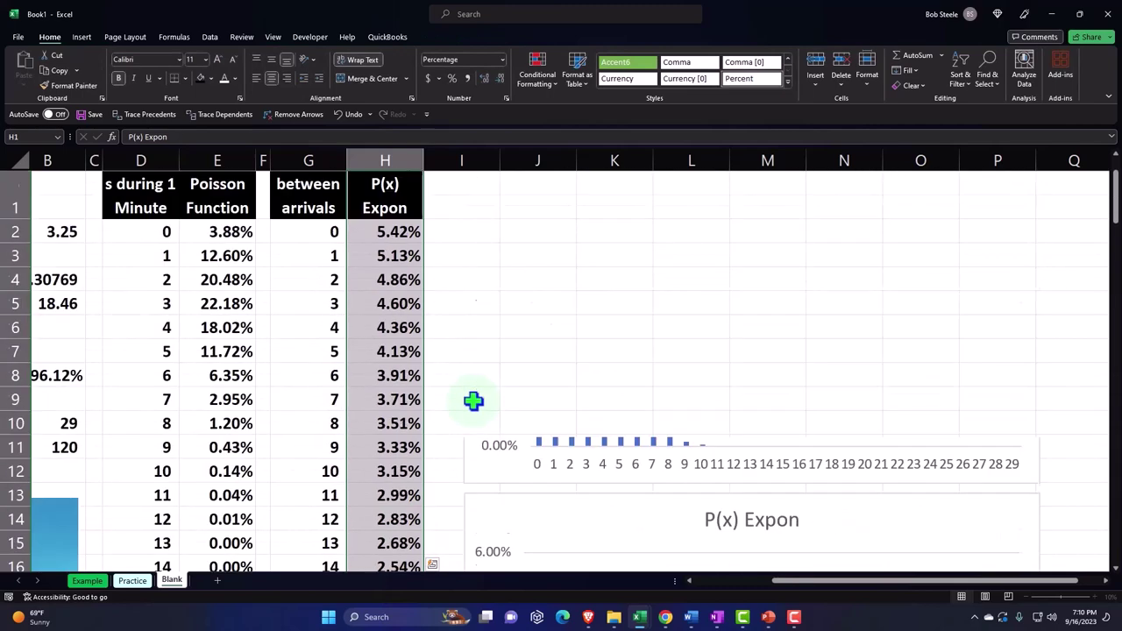
{"action": "left_click", "coordinate": [82, 37]}
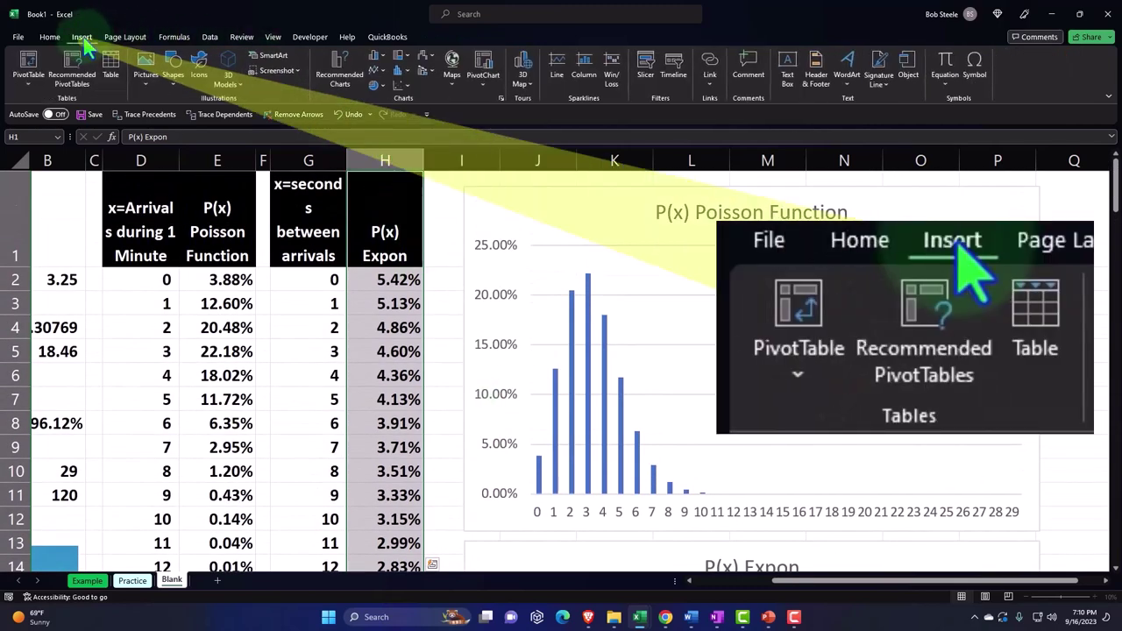
{"action": "left_click", "coordinate": [382, 70]}
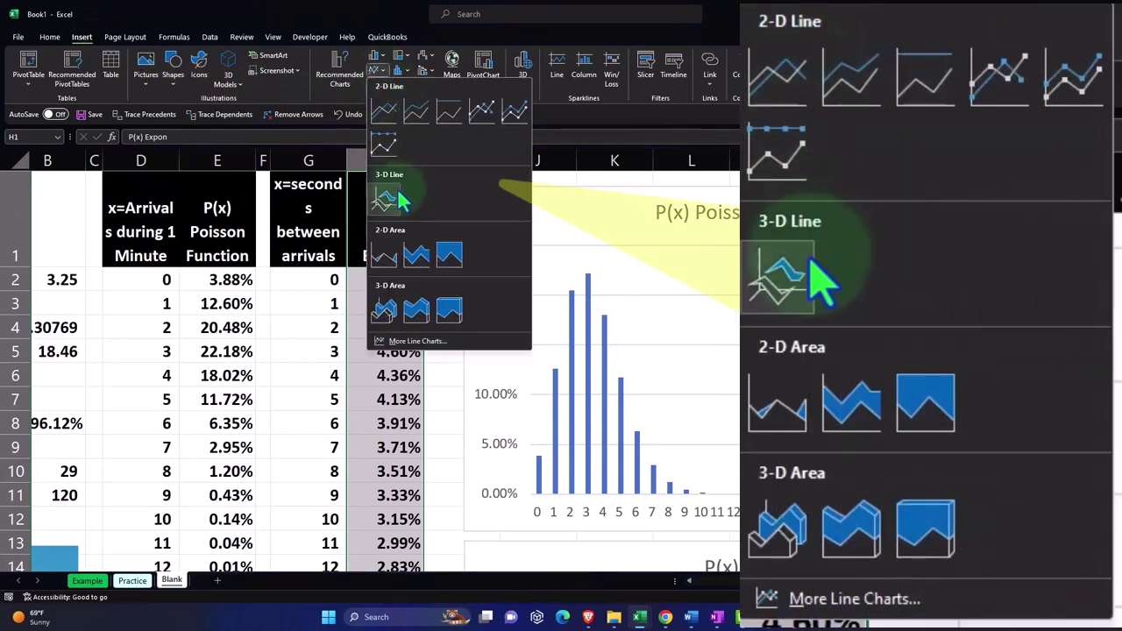
{"action": "left_click", "coordinate": [387, 257]}
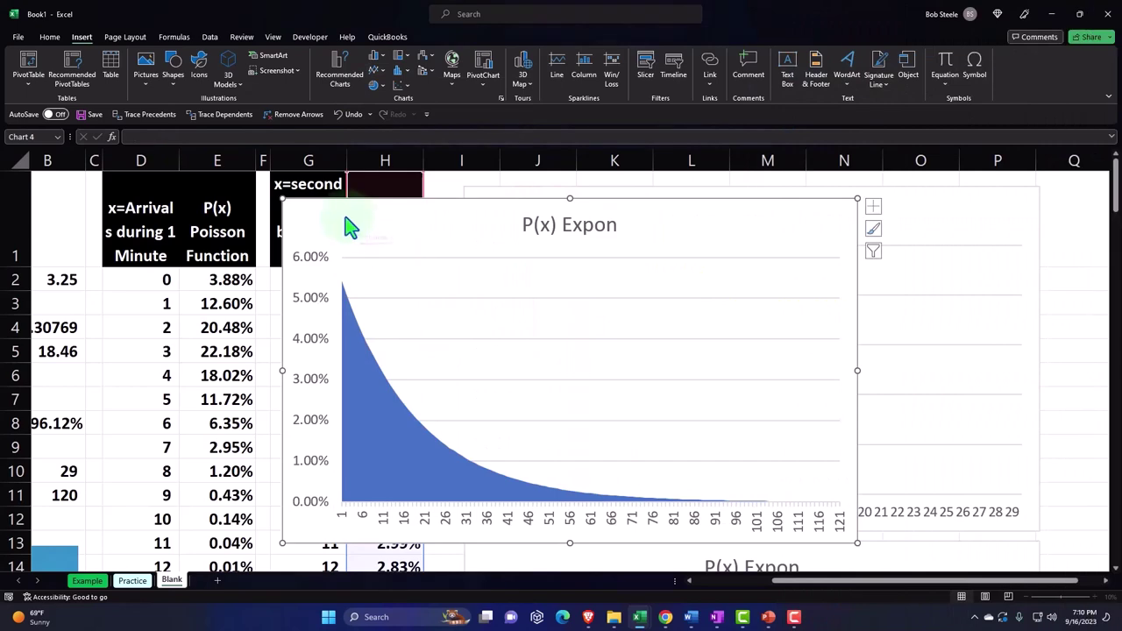
Position the area chart below the Expon column chart.
{"action": "left_click_drag", "start_coordinate": [345, 225], "coordinate": [546, 418]}
{"action": "scroll", "coordinate": [546, 348], "scroll_direction": "down", "scroll_amount": 1}
{"action": "scroll", "coordinate": [520, 283], "scroll_direction": "down", "scroll_amount": 1}
{"action": "left_click_drag", "start_coordinate": [521, 283], "coordinate": [521, 503]}
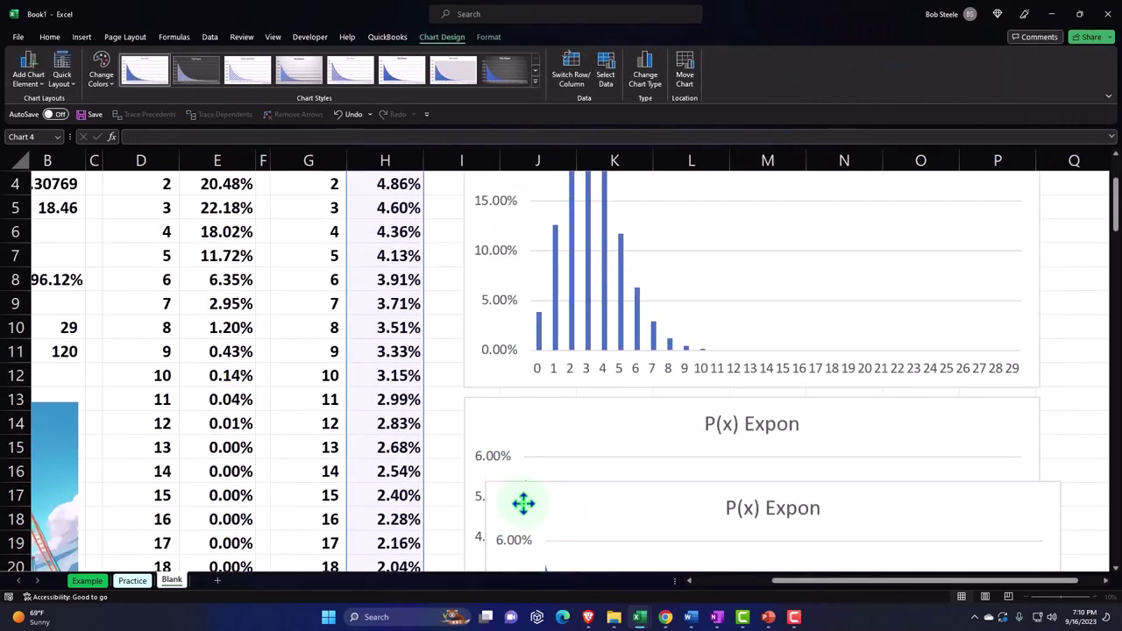
{"action": "scroll", "coordinate": [541, 359], "scroll_direction": "down", "scroll_amount": 3}
{"action": "left_click_drag", "start_coordinate": [521, 292], "coordinate": [503, 566]}
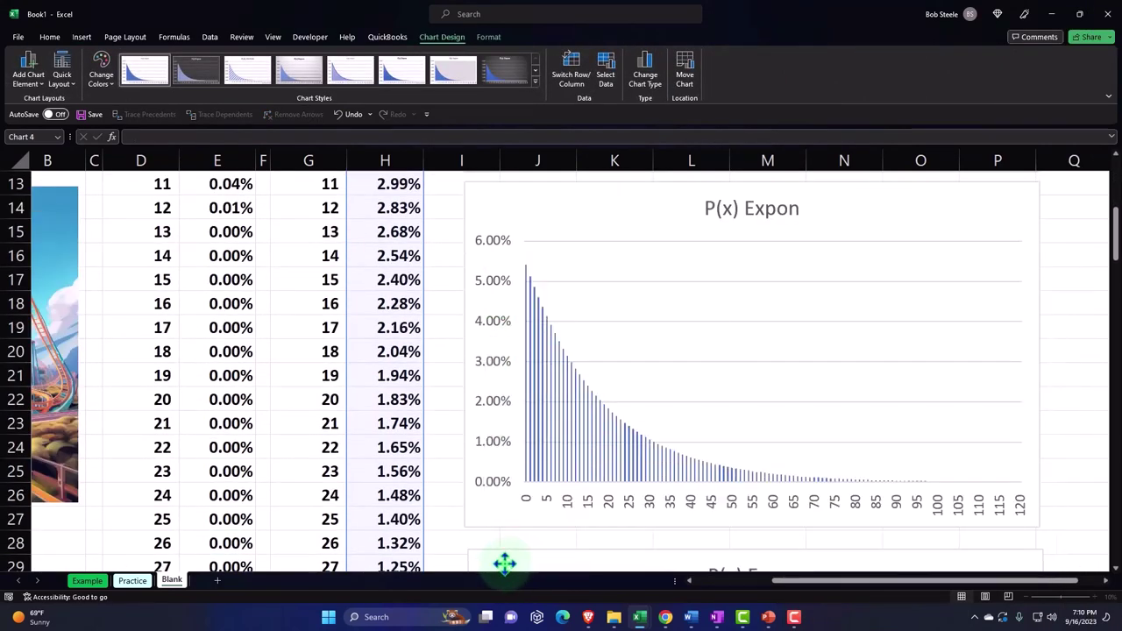
{"action": "scroll", "coordinate": [533, 483], "scroll_direction": "down", "scroll_amount": 3}
{"action": "left_click_drag", "start_coordinate": [506, 353], "coordinate": [499, 359]}
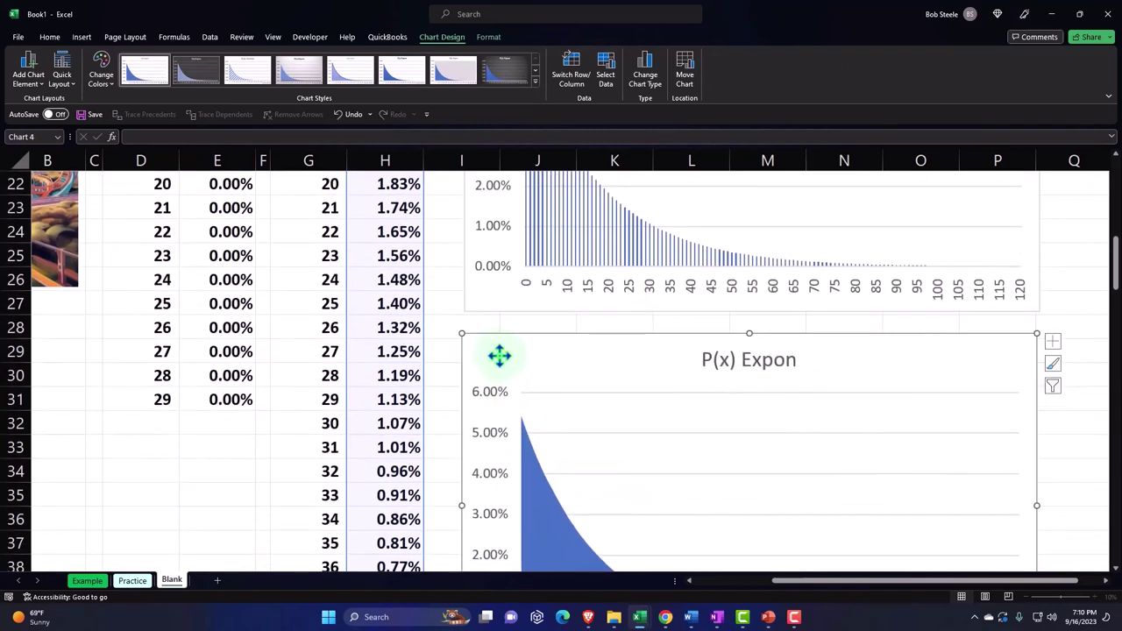
{"action": "scroll", "coordinate": [579, 465], "scroll_direction": "down", "scroll_amount": 3}
{"action": "scroll", "coordinate": [576, 456], "scroll_direction": "up", "scroll_amount": 1}
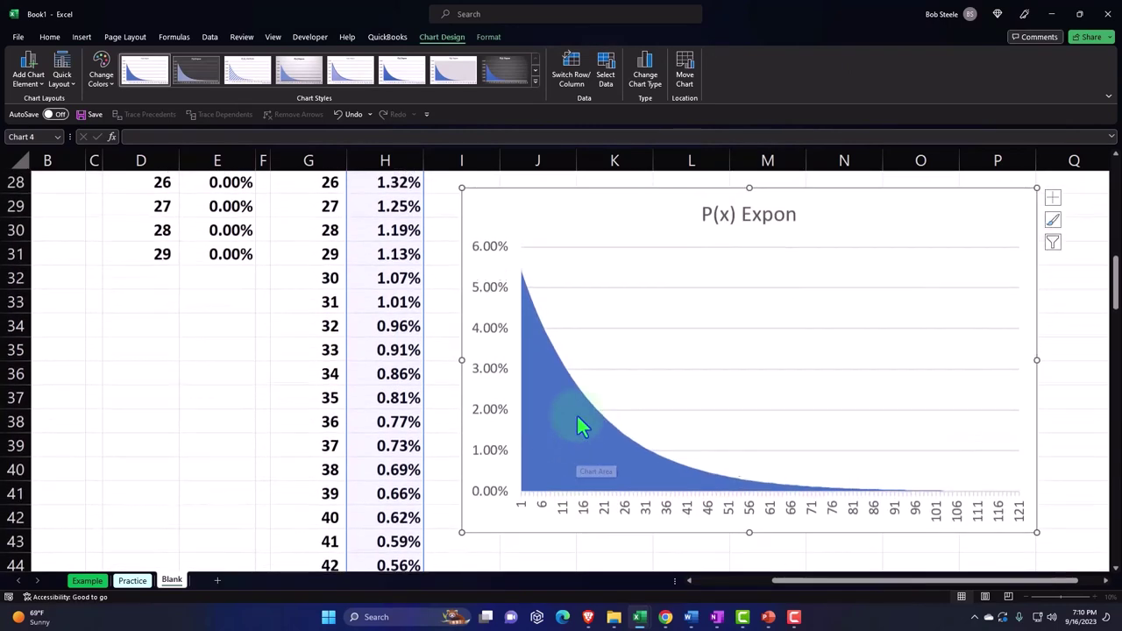
Set the area chart's horizontal axis labels to G2:G122 (0–120 seconds).
{"action": "left_click", "coordinate": [613, 85]}
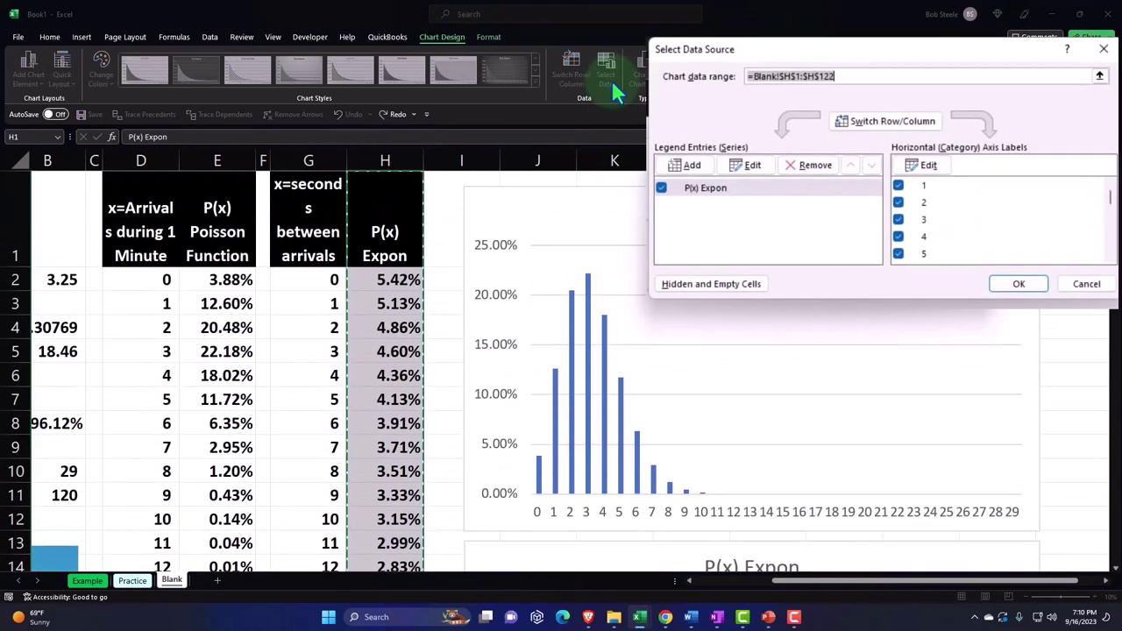
{"action": "left_click", "coordinate": [917, 170]}
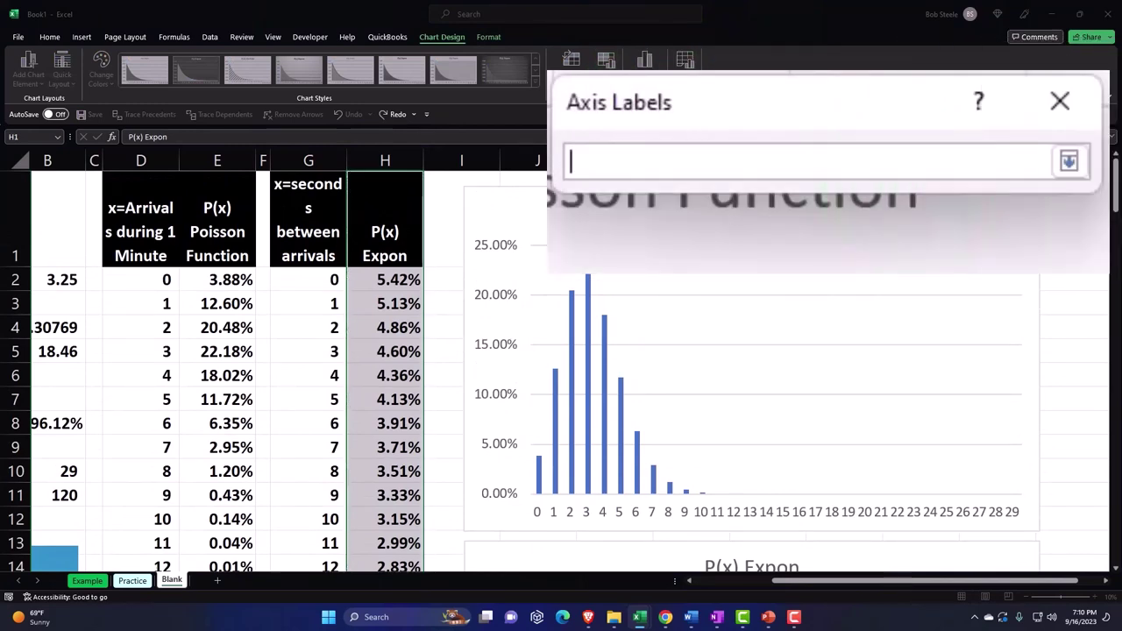
{"action": "left_click_drag", "start_coordinate": [308, 281], "coordinate": [314, 523]}
{"action": "scroll", "coordinate": [675, 386], "scroll_direction": "up", "scroll_amount": 10}
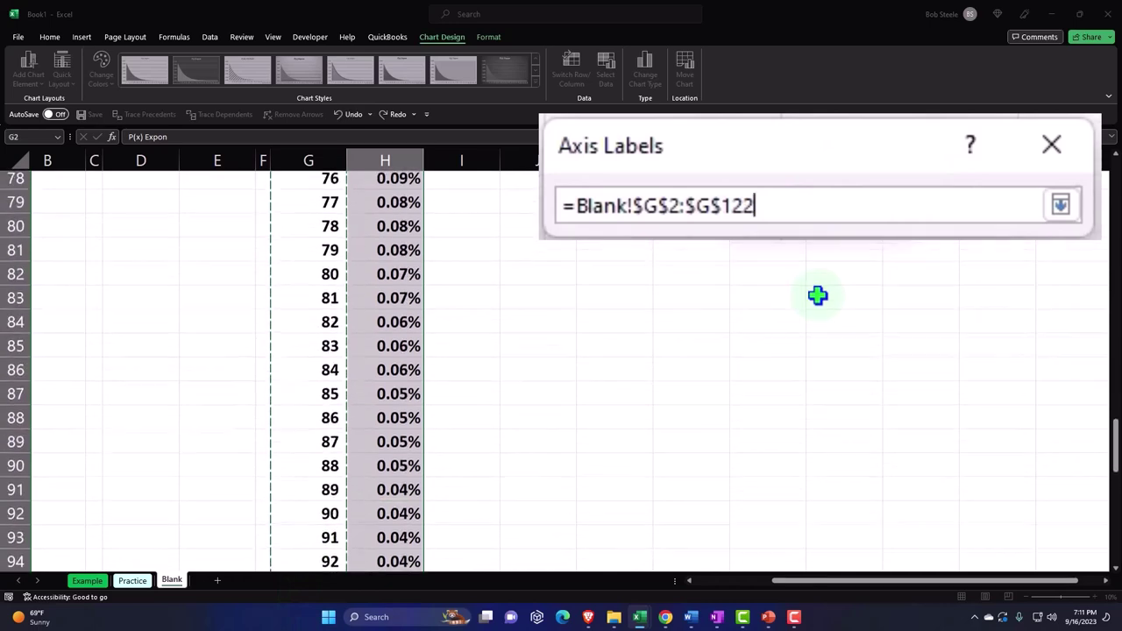
{"action": "left_click", "coordinate": [1061, 205]}
{"action": "scroll", "coordinate": [676, 386], "scroll_direction": "up", "scroll_amount": 20}
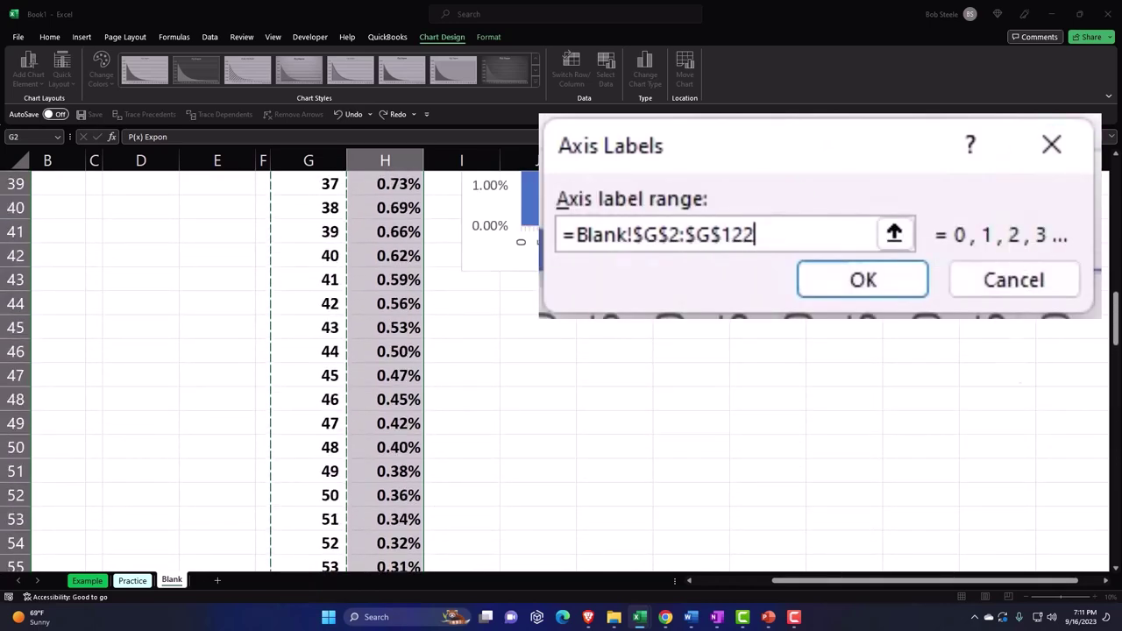
{"action": "left_click", "coordinate": [879, 279]}
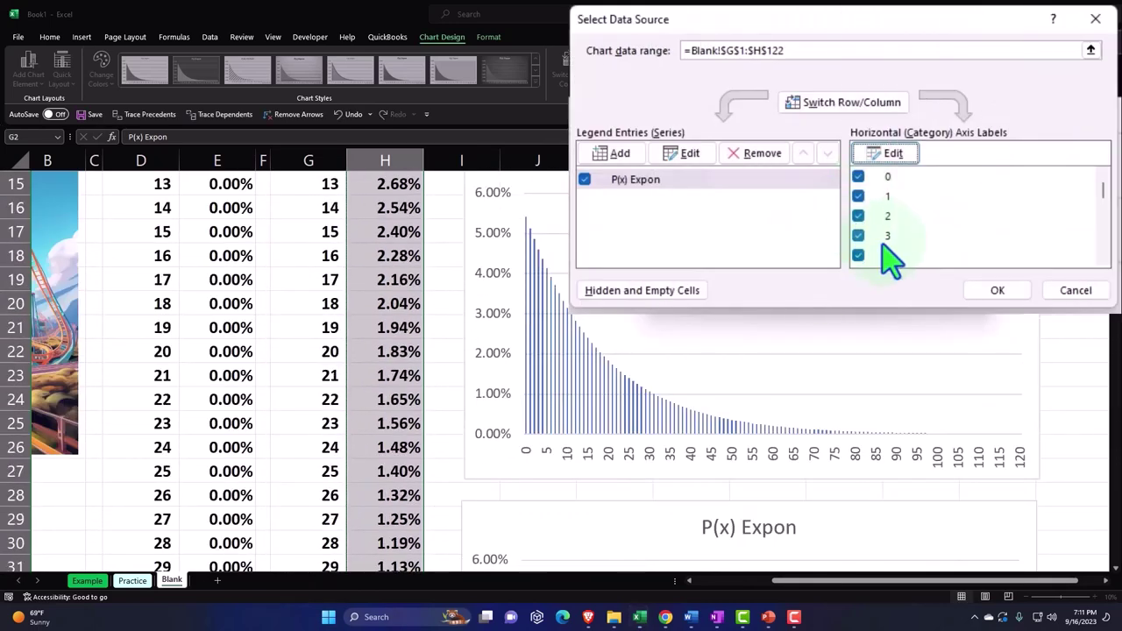
{"action": "left_click", "coordinate": [998, 292]}
{"action": "scroll", "coordinate": [908, 301], "scroll_direction": "down", "scroll_amount": 5}
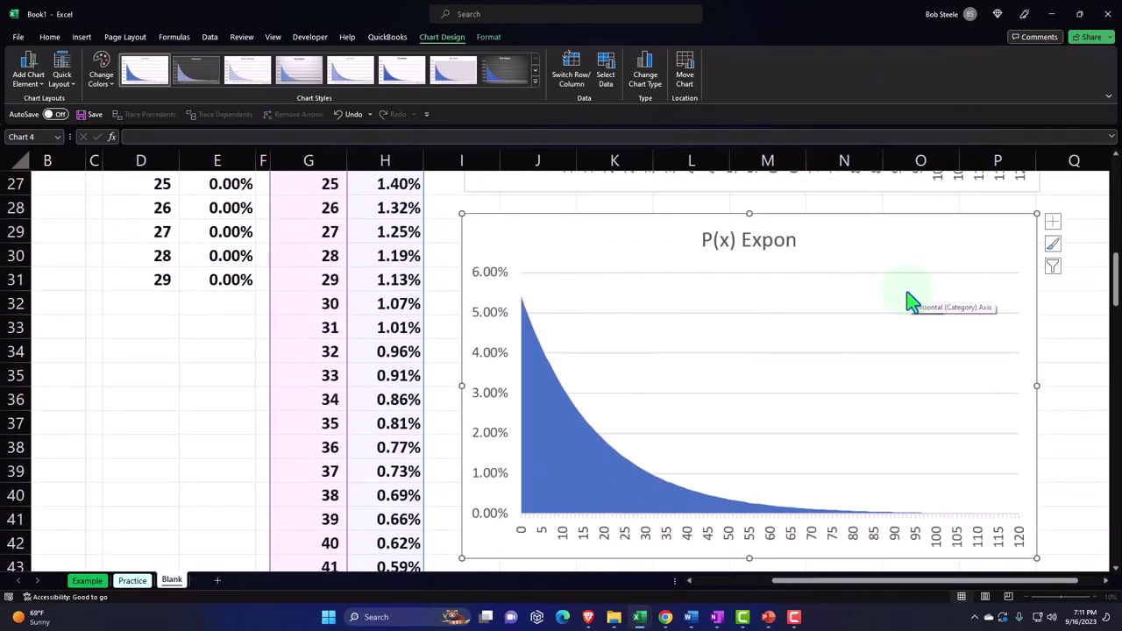
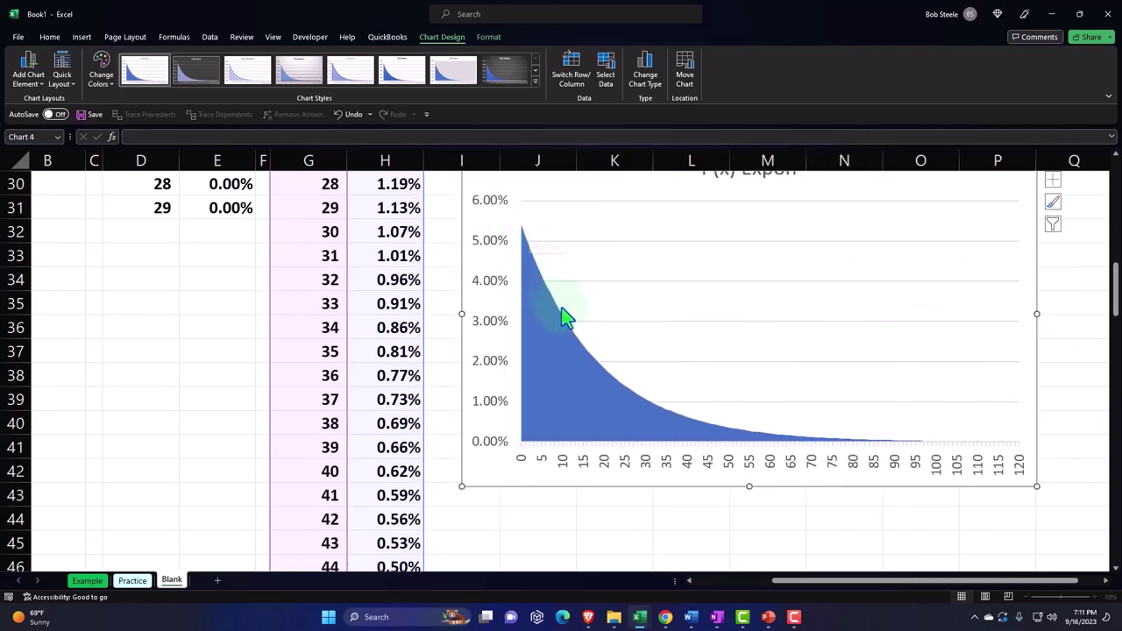
Return from the chart to the worksheet and inspect the EXPON.DIST formula beside x = 1.
{"action": "scroll", "coordinate": [565, 317], "scroll_direction": "up", "scroll_amount": 10}
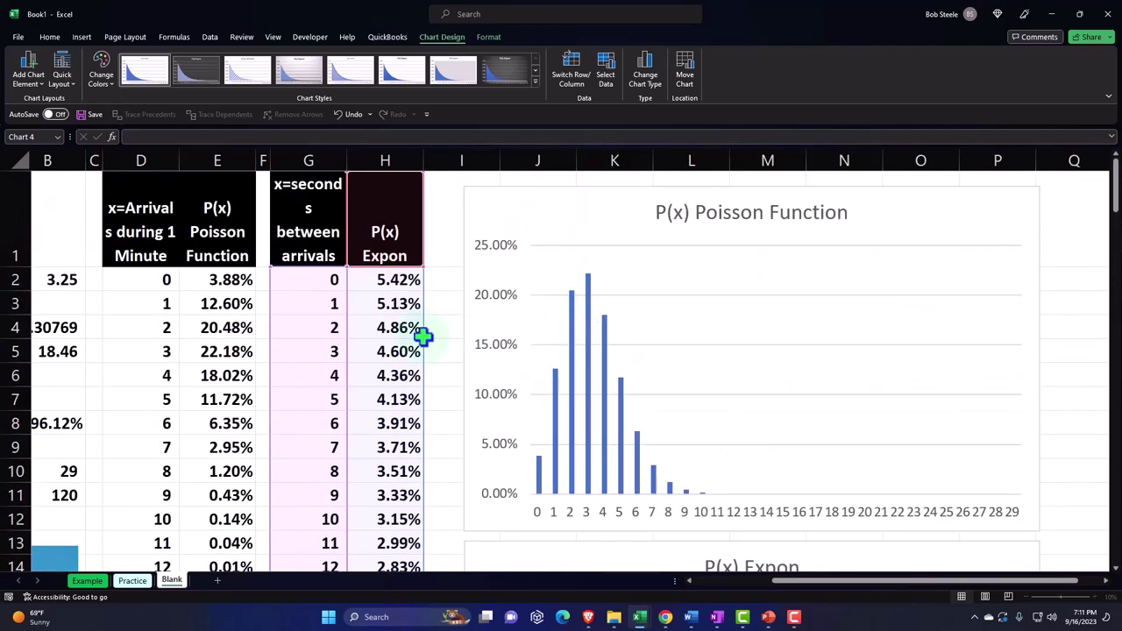
{"action": "left_click", "coordinate": [317, 300]}
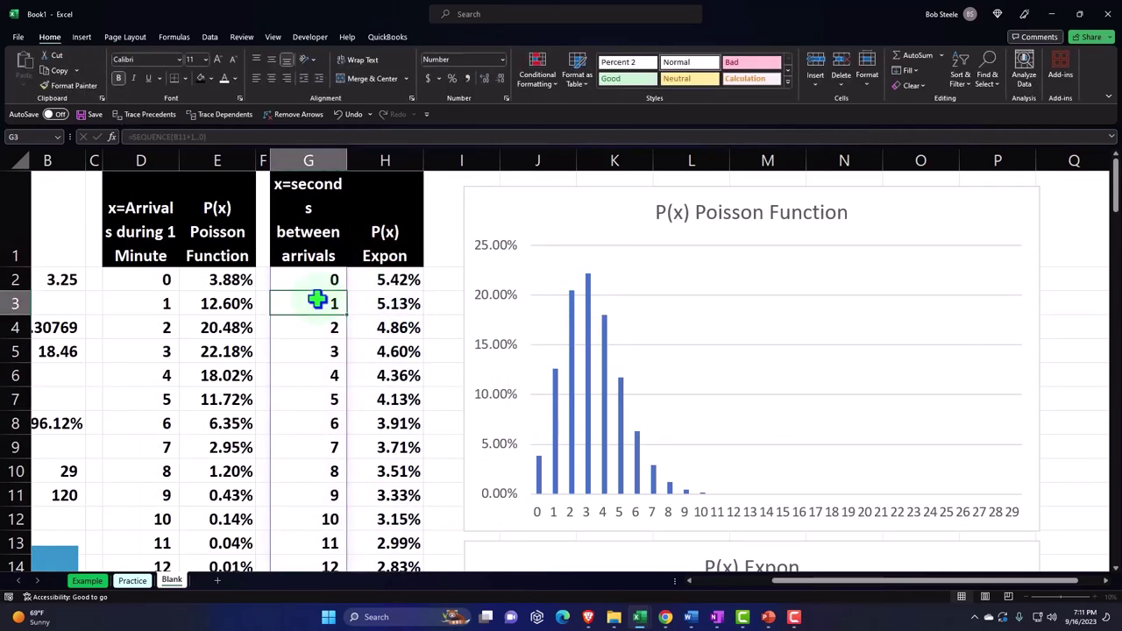
{"action": "key", "text": "Left"}
{"action": "key", "text": "Left"}
{"action": "key", "text": "Left"}
{"action": "key", "text": "Left"}
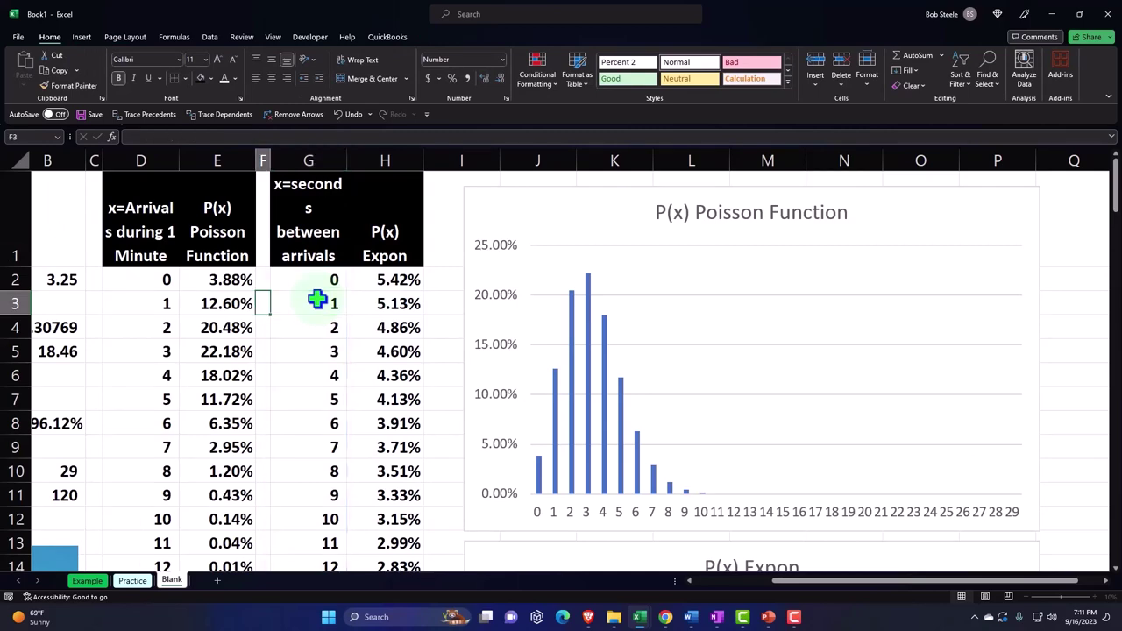
{"action": "key", "text": "Right"}
{"action": "key", "text": "Right"}
{"action": "key", "text": "Right"}
{"action": "key", "text": "Right"}
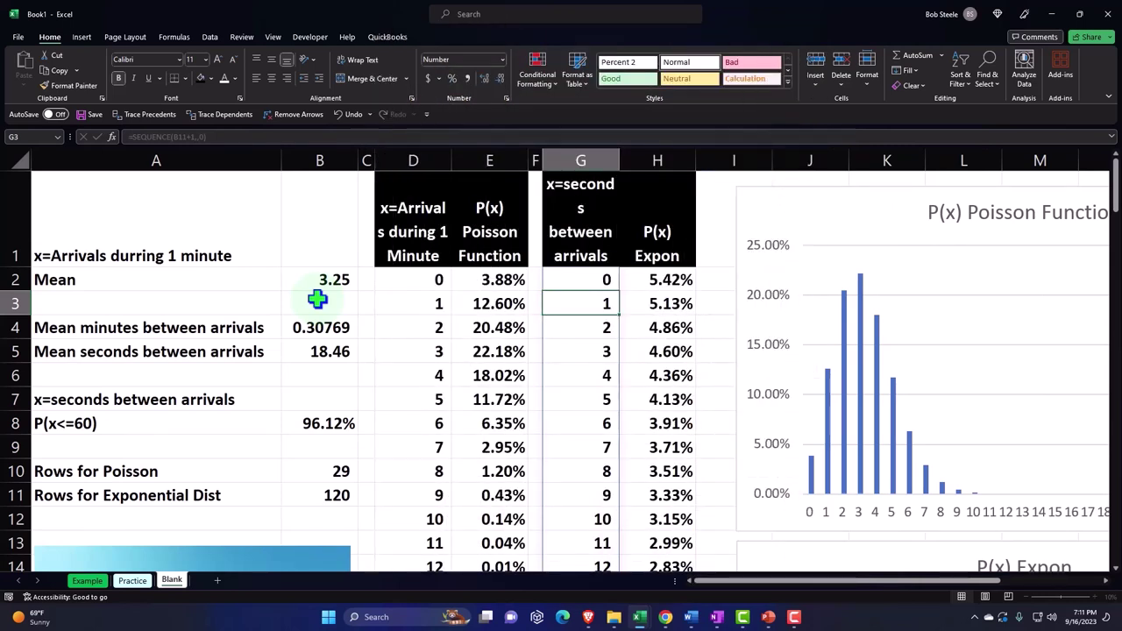
{"action": "key", "text": "Right"}
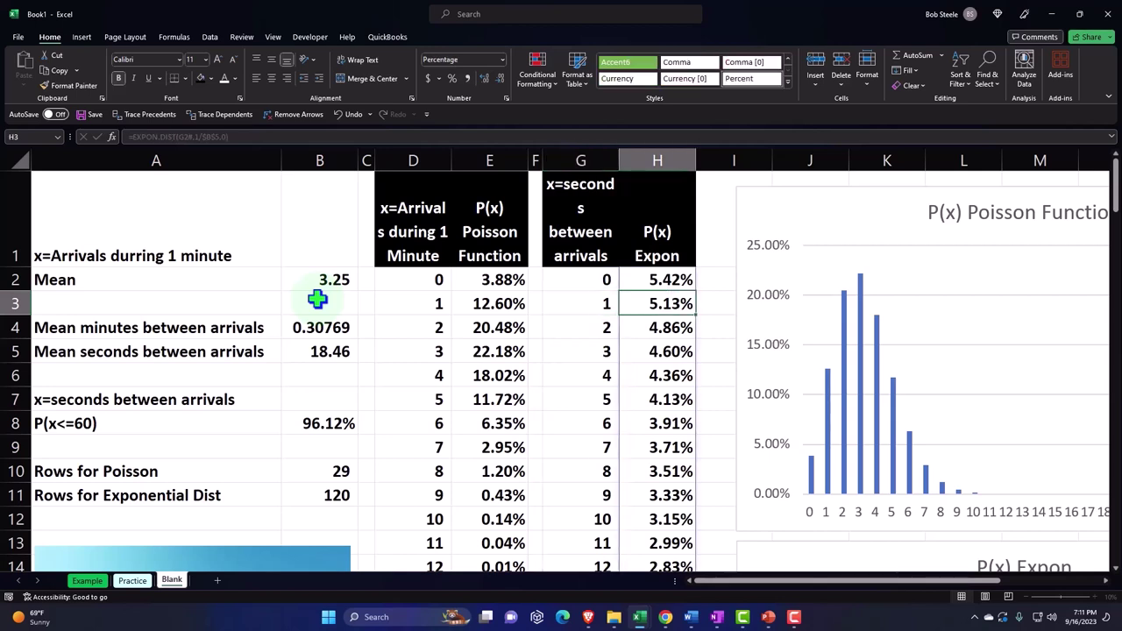
Check the exponential probabilities down the P(x) Expon column, ending at the Mean input.
{"action": "key", "text": "Down"}
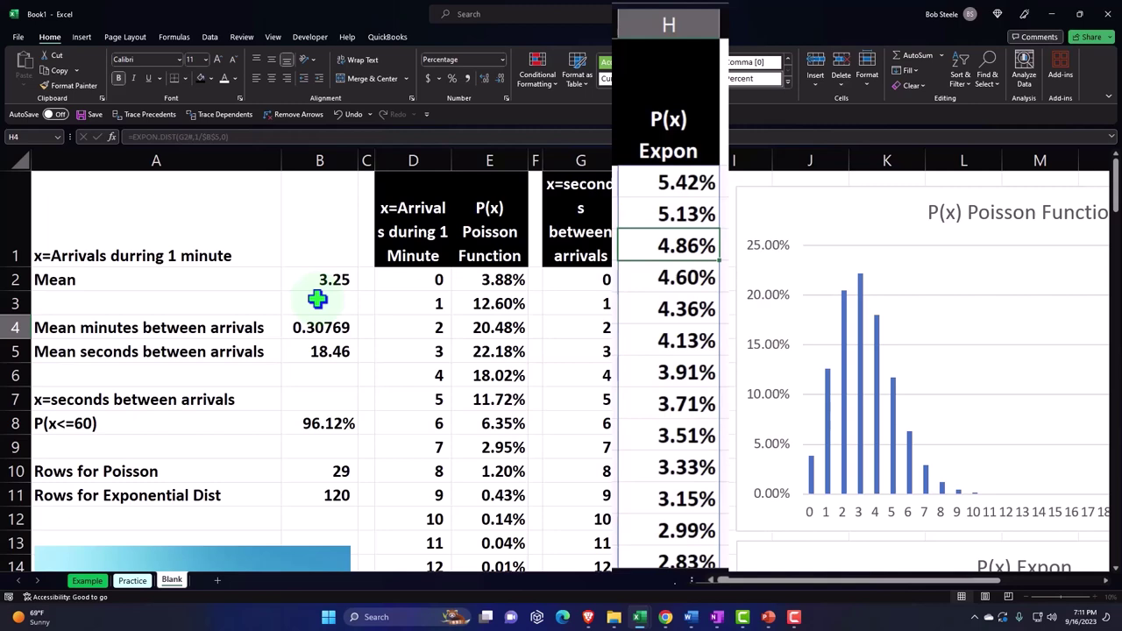
{"action": "key", "text": "Down"}
{"action": "key", "text": "Down"}
{"action": "key", "text": "Down"}
{"action": "key", "text": "Down"}
{"action": "key", "text": "Down"}
{"action": "key", "text": "Down"}
{"action": "key", "text": "Down"}
{"action": "key", "text": "Down"}
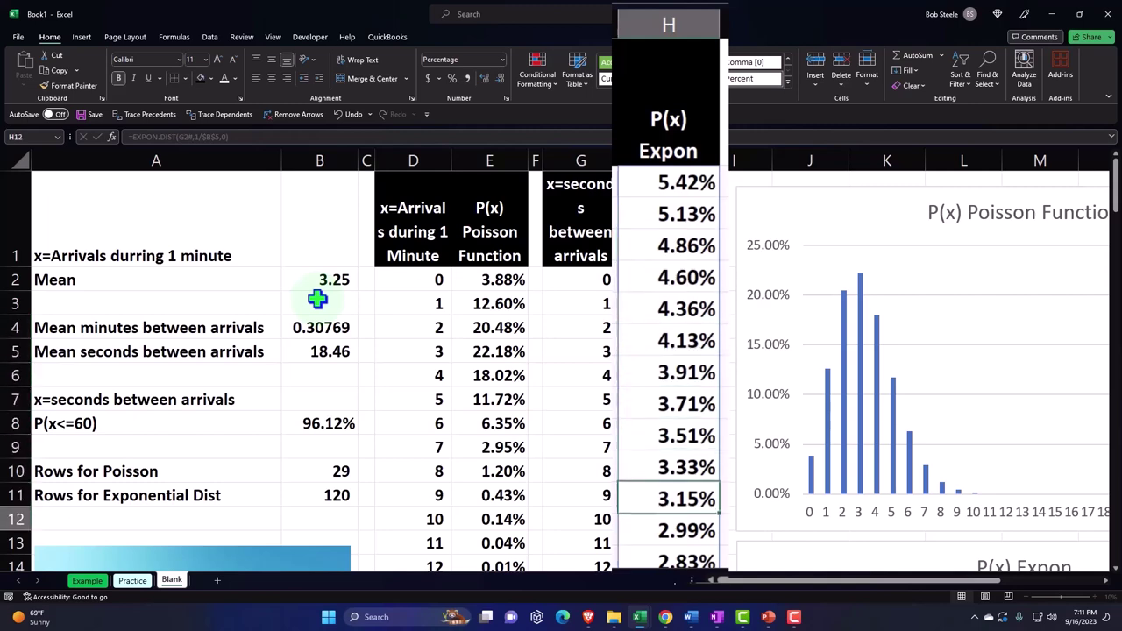
{"action": "key", "text": "Down"}
{"action": "key", "text": "Down"}
{"action": "key", "text": "Down"}
{"action": "key", "text": "Down"}
{"action": "key", "text": "Down"}
{"action": "key", "text": "Down"}
{"action": "key", "text": "Down"}
{"action": "key", "text": "Down"}
{"action": "key", "text": "Down"}
{"action": "key", "text": "Down"}
{"action": "key", "text": "Down"}
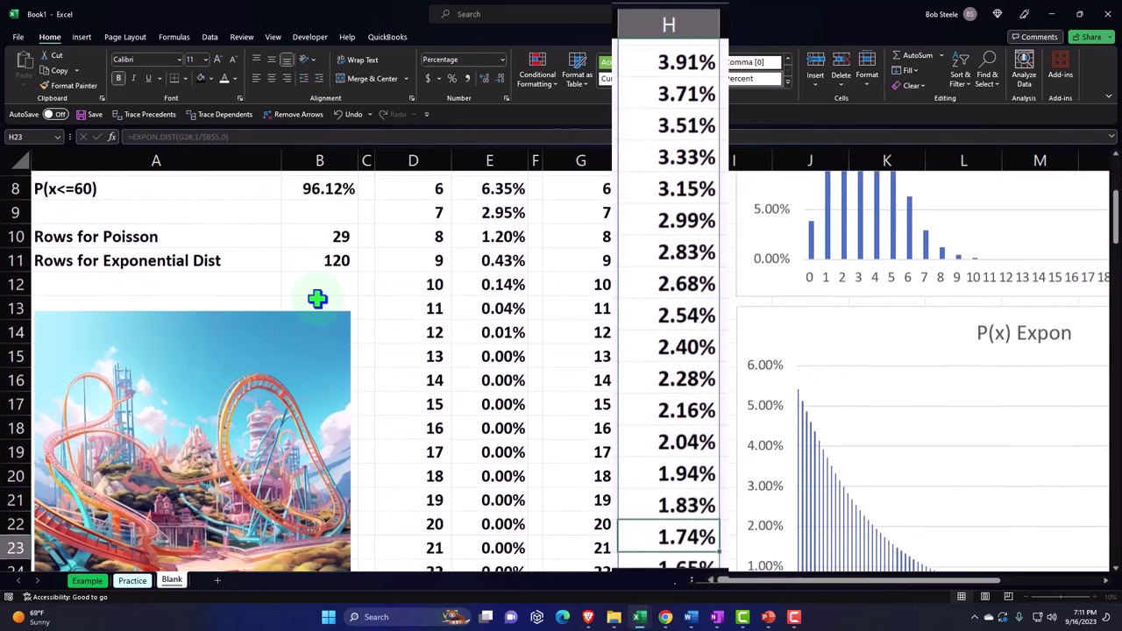
{"action": "key", "text": "Down"}
{"action": "key", "text": "Down"}
{"action": "key", "text": "Down"}
{"action": "key", "text": "Down"}
{"action": "key", "text": "Down"}
{"action": "key", "text": "Down"}
{"action": "key", "text": "Down"}
{"action": "key", "text": "Down"}
{"action": "key", "text": "Down"}
{"action": "key", "text": "Down"}
{"action": "key", "text": "Down"}
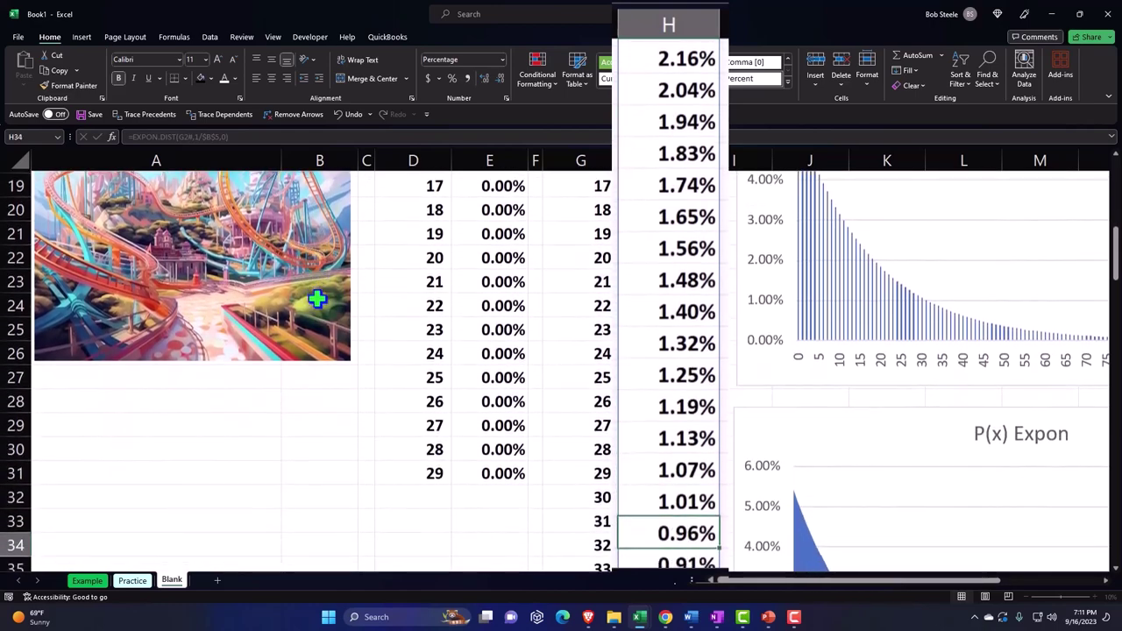
{"action": "key", "text": "Down"}
{"action": "key", "text": "Down"}
{"action": "key", "text": "Down"}
{"action": "key", "text": "Down"}
{"action": "key", "text": "Down"}
{"action": "key", "text": "Down"}
{"action": "key", "text": "Down"}
{"action": "key", "text": "Down"}
{"action": "key", "text": "Down"}
{"action": "key", "text": "Down"}
{"action": "key", "text": "Down"}
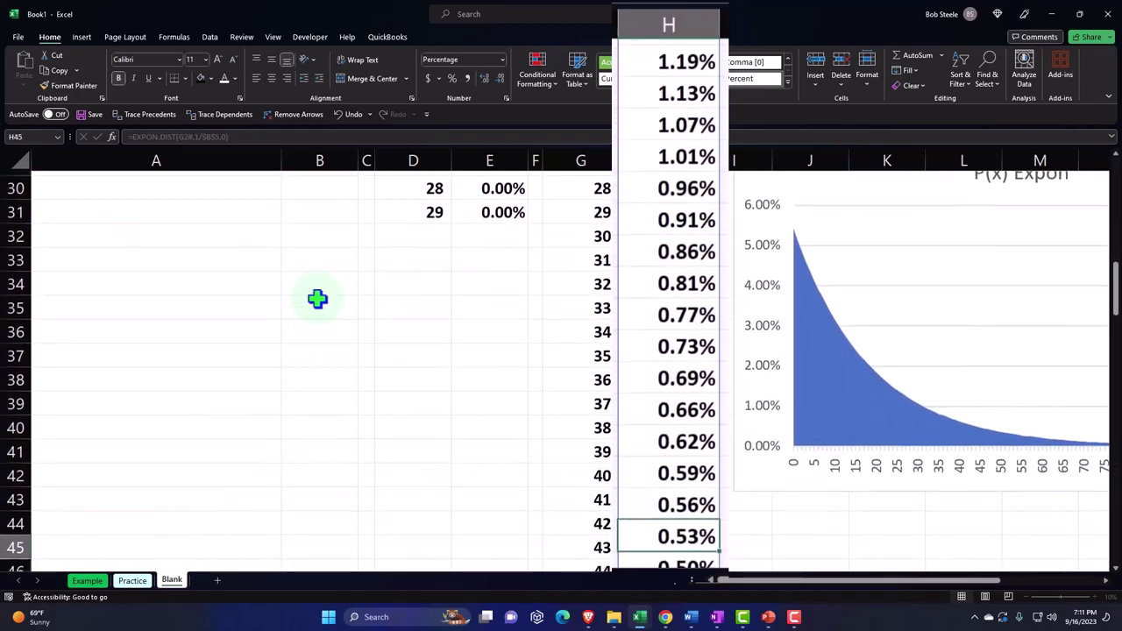
{"action": "key", "text": "Down"}
{"action": "key", "text": "Down"}
{"action": "key", "text": "Down"}
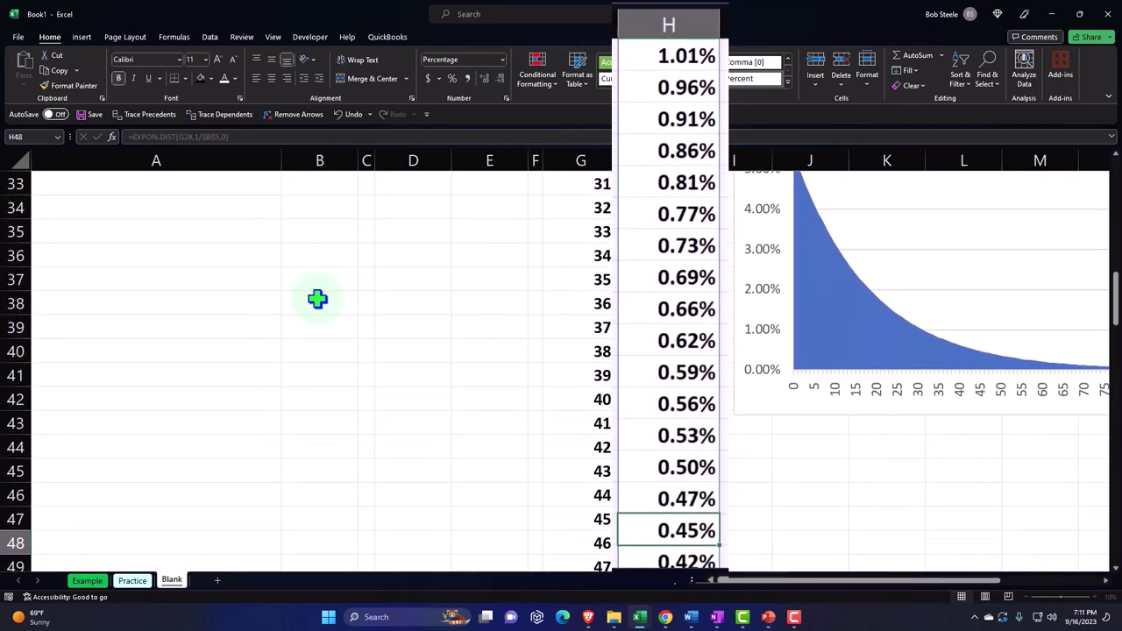
{"action": "scroll", "coordinate": [318, 299], "scroll_direction": "up", "scroll_amount": 11}
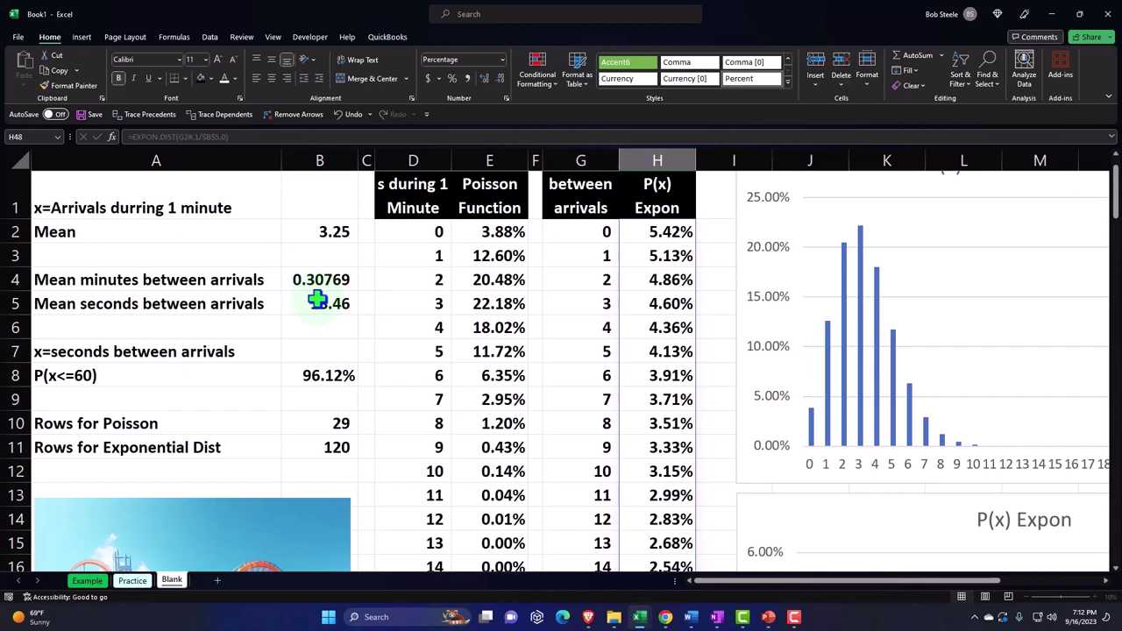
{"action": "left_click", "coordinate": [279, 228]}
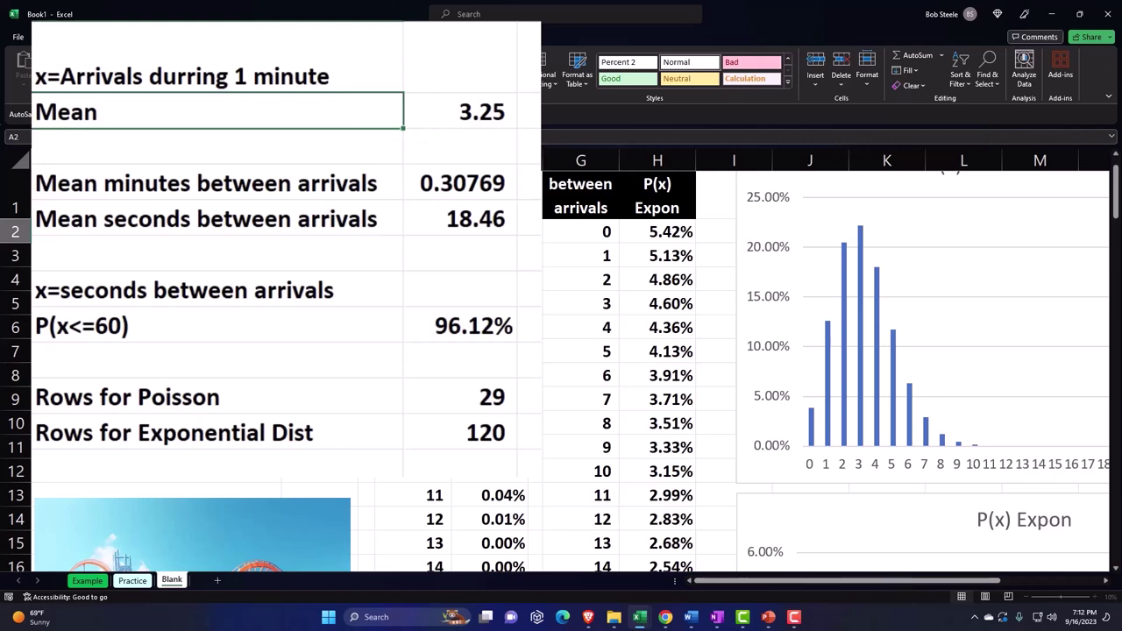
Give the input table A1:B11 a light cyan fill and All Borders.
{"action": "left_click_drag", "start_coordinate": [149, 55], "coordinate": [456, 432]}
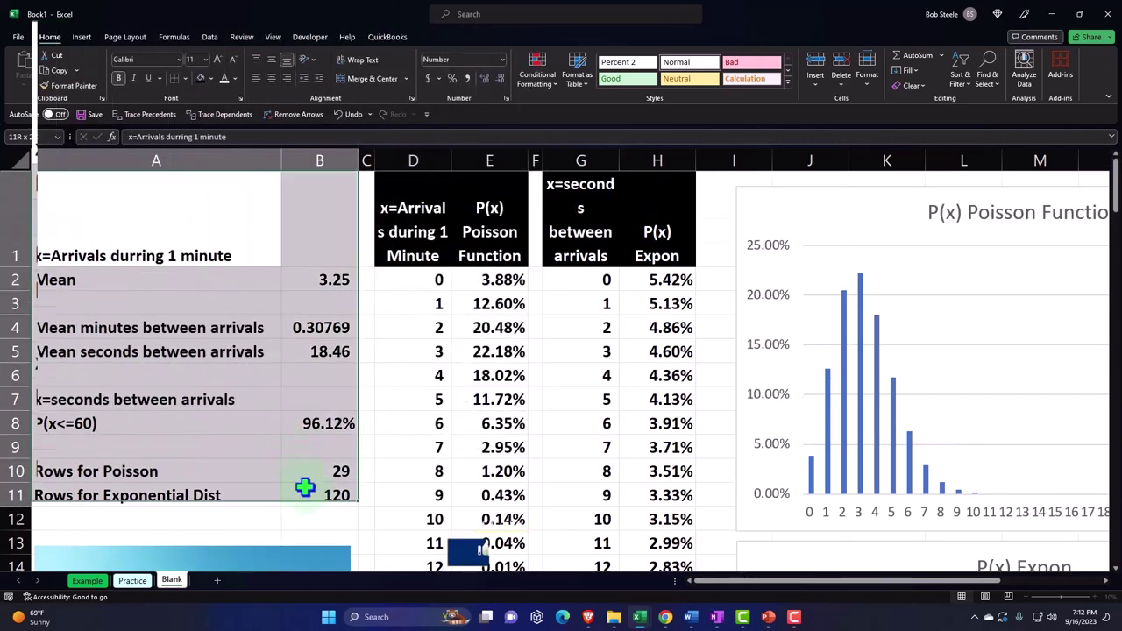
{"action": "left_click_drag", "start_coordinate": [305, 487], "coordinate": [307, 490]}
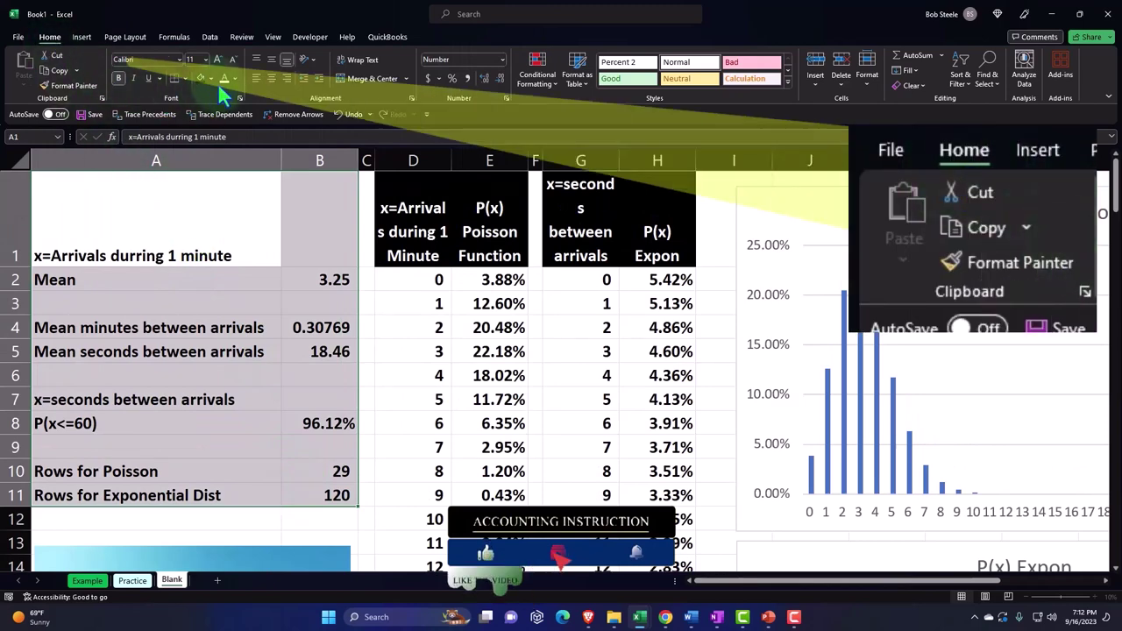
{"action": "left_click", "coordinate": [212, 78]}
{"action": "left_click", "coordinate": [200, 221]}
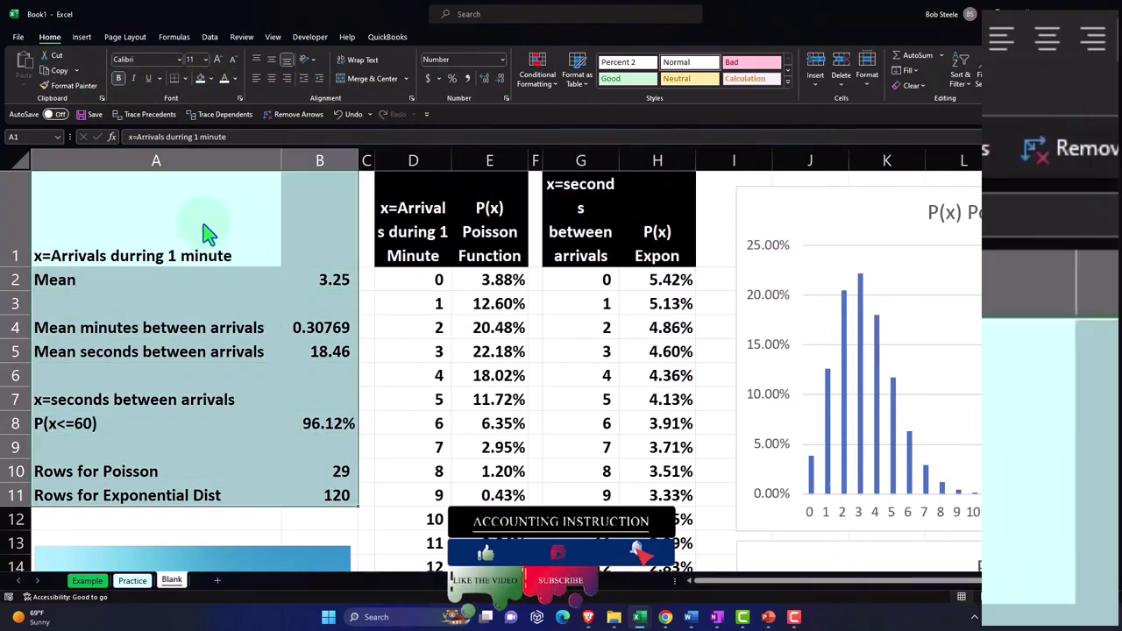
{"action": "left_click", "coordinate": [185, 78]}
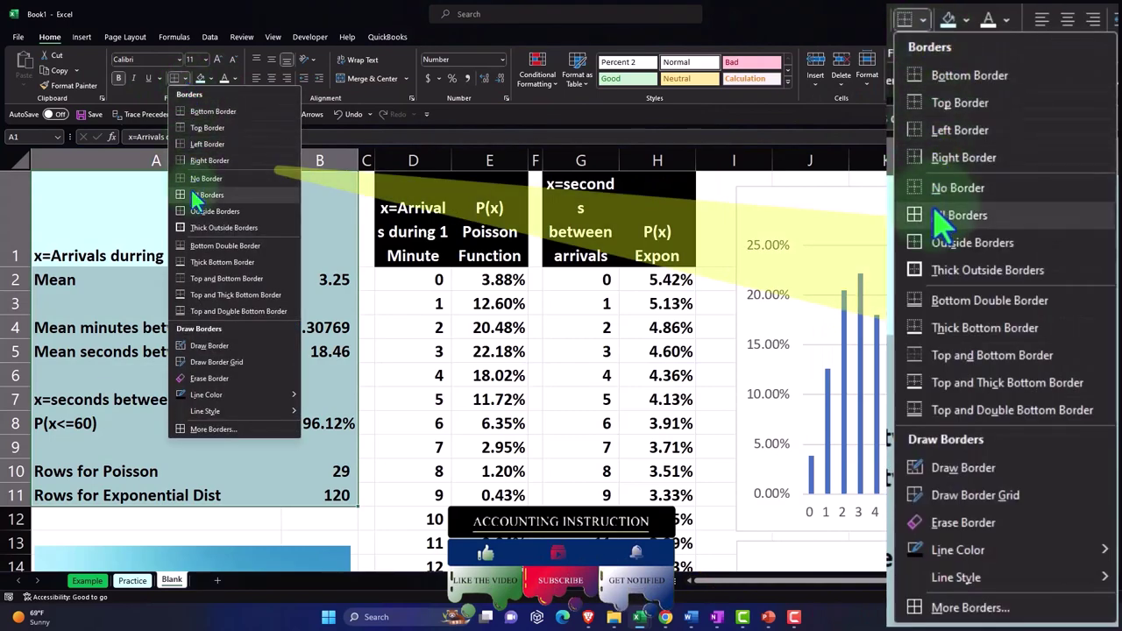
{"action": "left_click", "coordinate": [197, 175]}
Put borders on every cell of the Poisson and exponential tables down to x = 120.
{"action": "left_click_drag", "start_coordinate": [421, 281], "coordinate": [477, 498]}
{"action": "scroll", "coordinate": [478, 498], "scroll_direction": "up", "scroll_amount": 6}
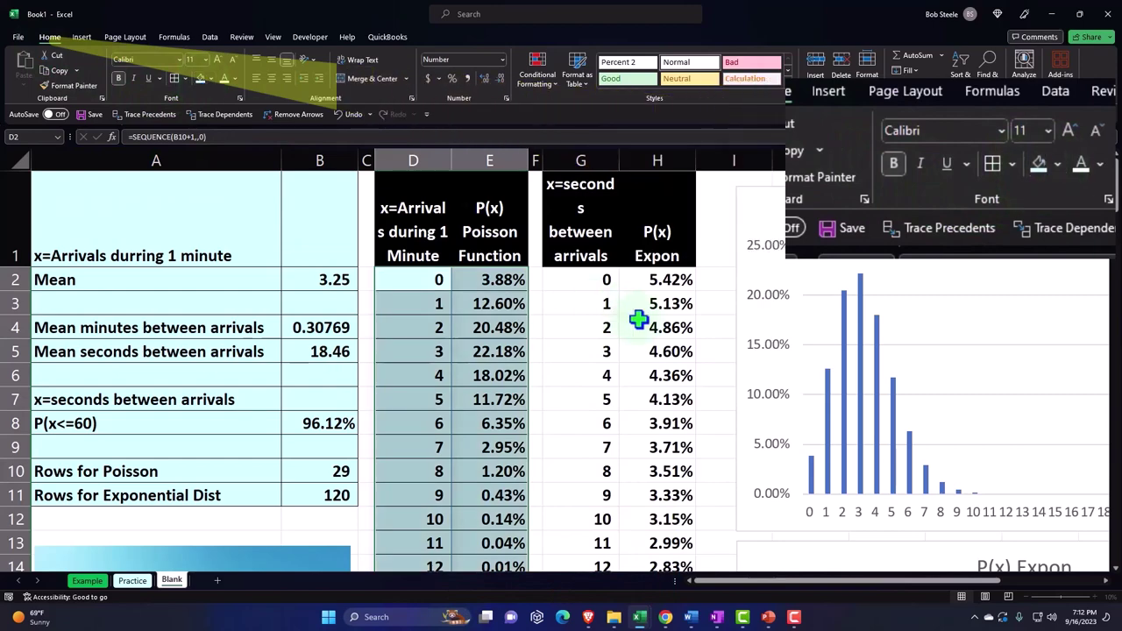
{"action": "left_click_drag", "start_coordinate": [594, 280], "coordinate": [639, 520]}
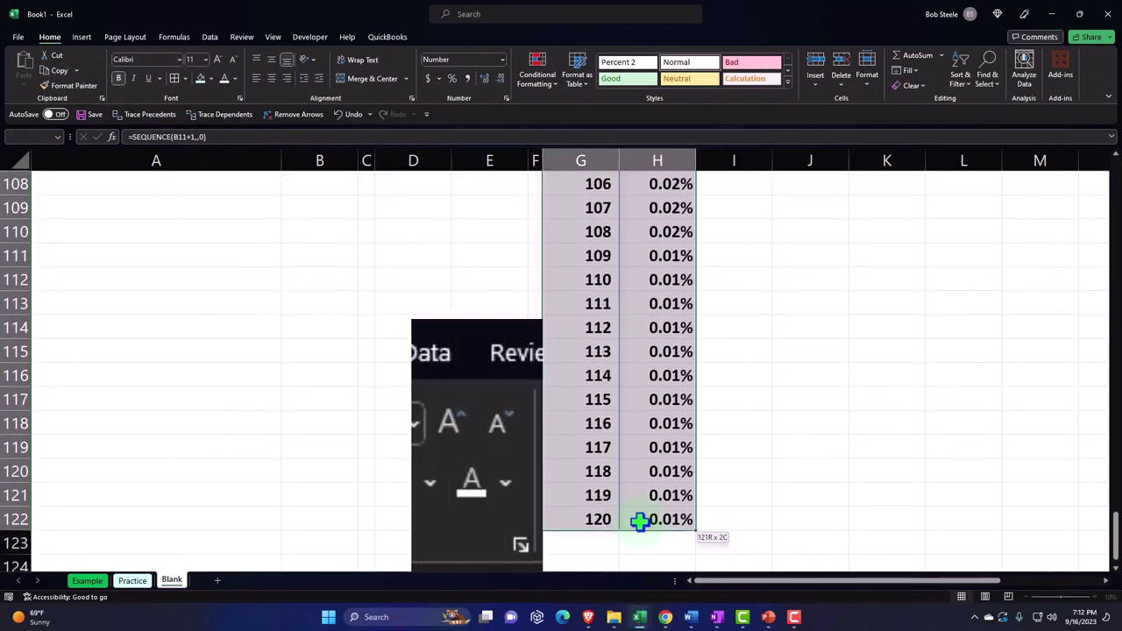
{"action": "key", "text": "ctrl+BackSpace"}
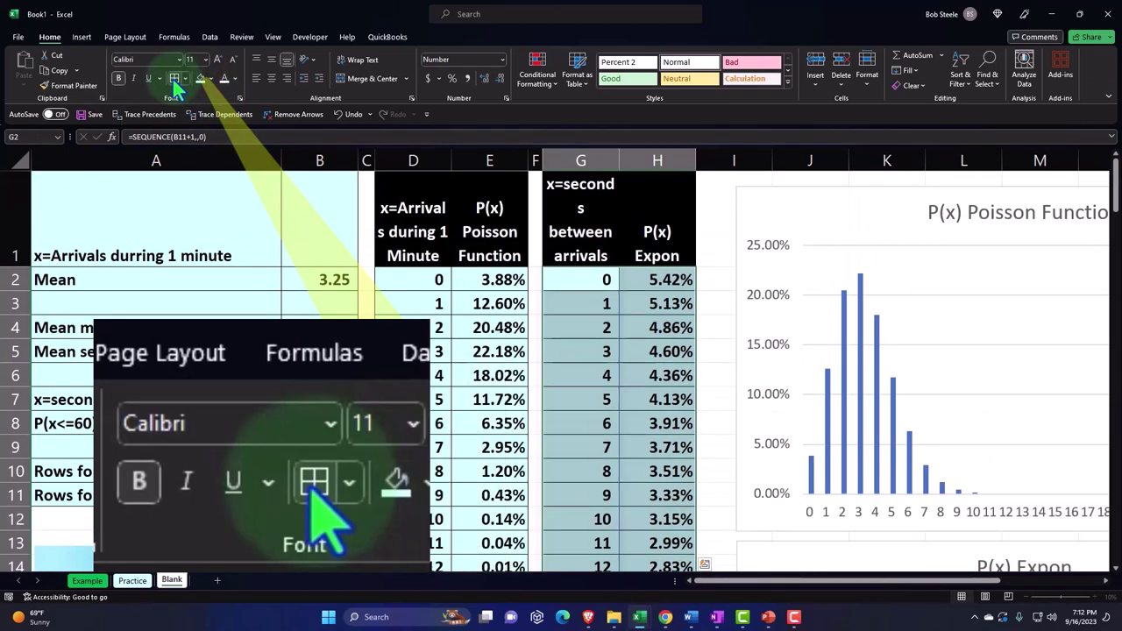
{"action": "left_click", "coordinate": [214, 196]}
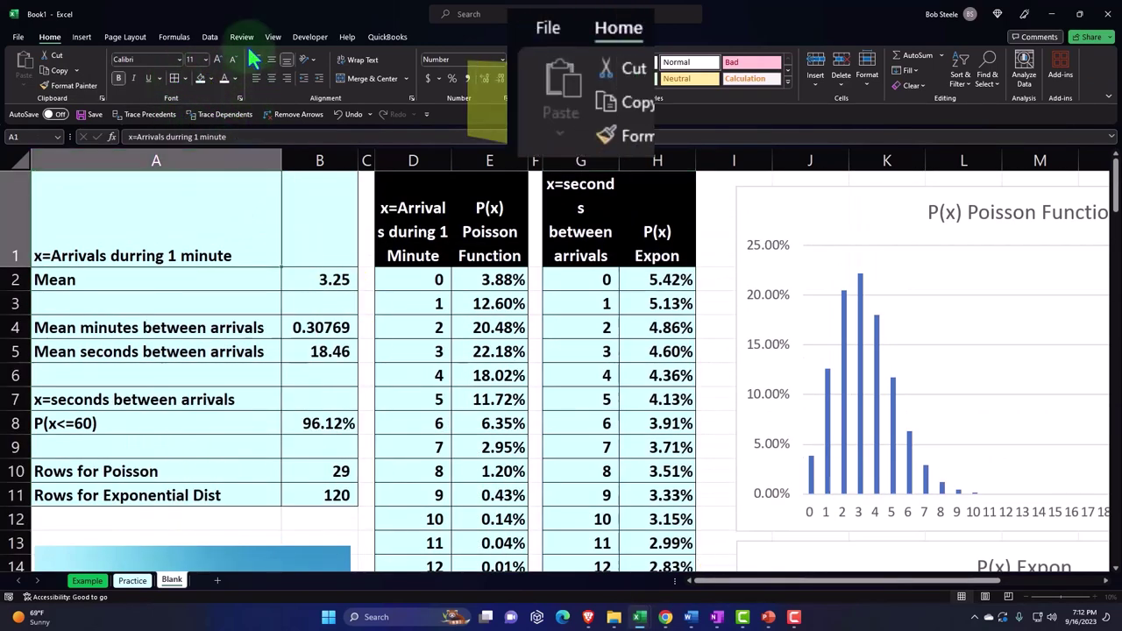
{"action": "left_click", "coordinate": [241, 37]}
Spell-check the sheet, ignoring Expon and Dist and correcting 'durring' to 'during'.
{"action": "left_click", "coordinate": [25, 70]}
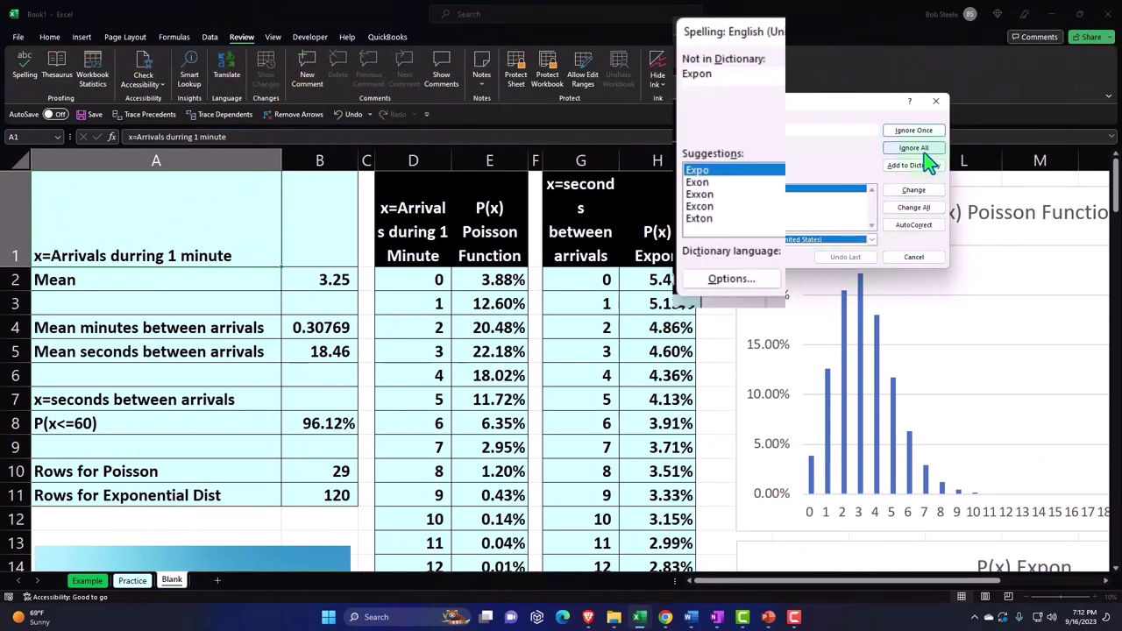
{"action": "left_click", "coordinate": [1067, 105]}
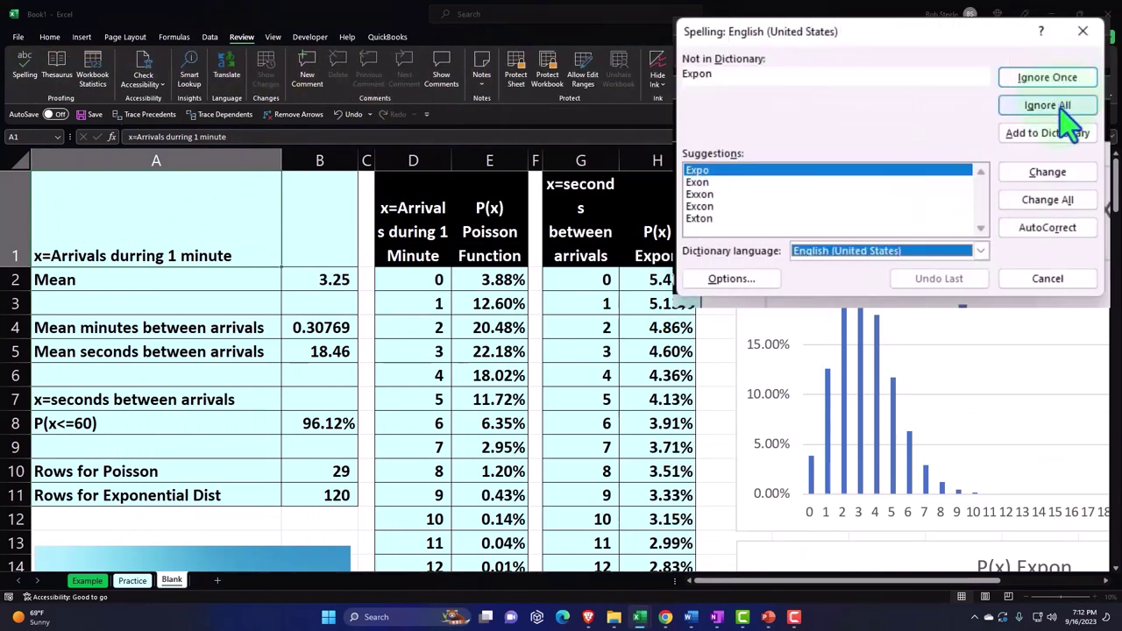
{"action": "left_click", "coordinate": [1068, 187]}
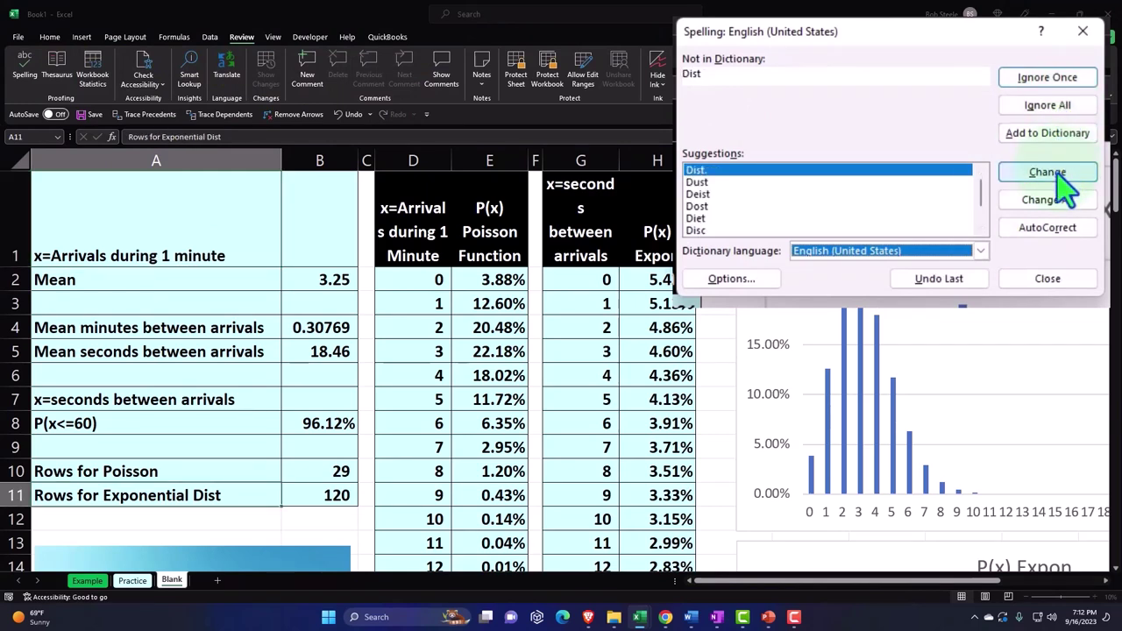
{"action": "left_click", "coordinate": [1052, 78]}
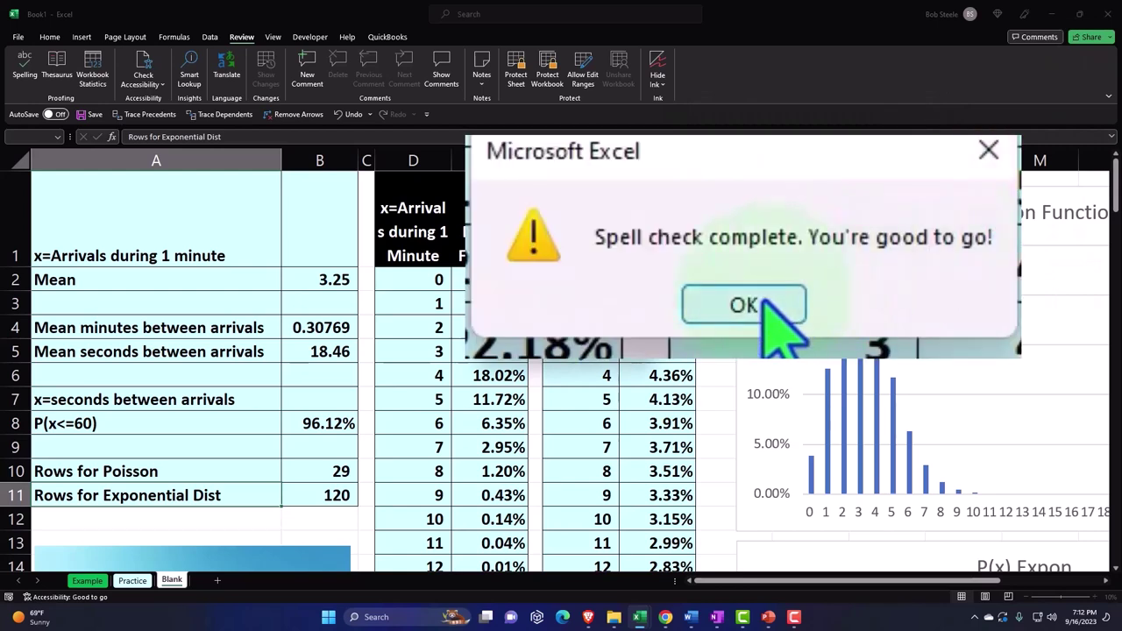
{"action": "left_click", "coordinate": [565, 339]}
{"action": "left_click", "coordinate": [532, 364]}
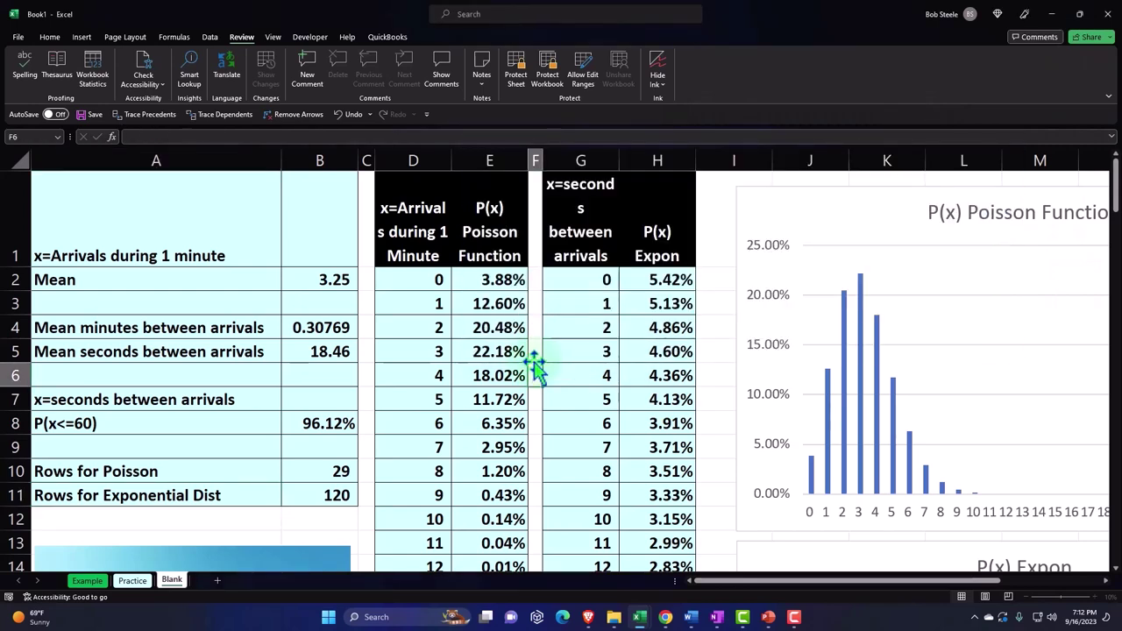